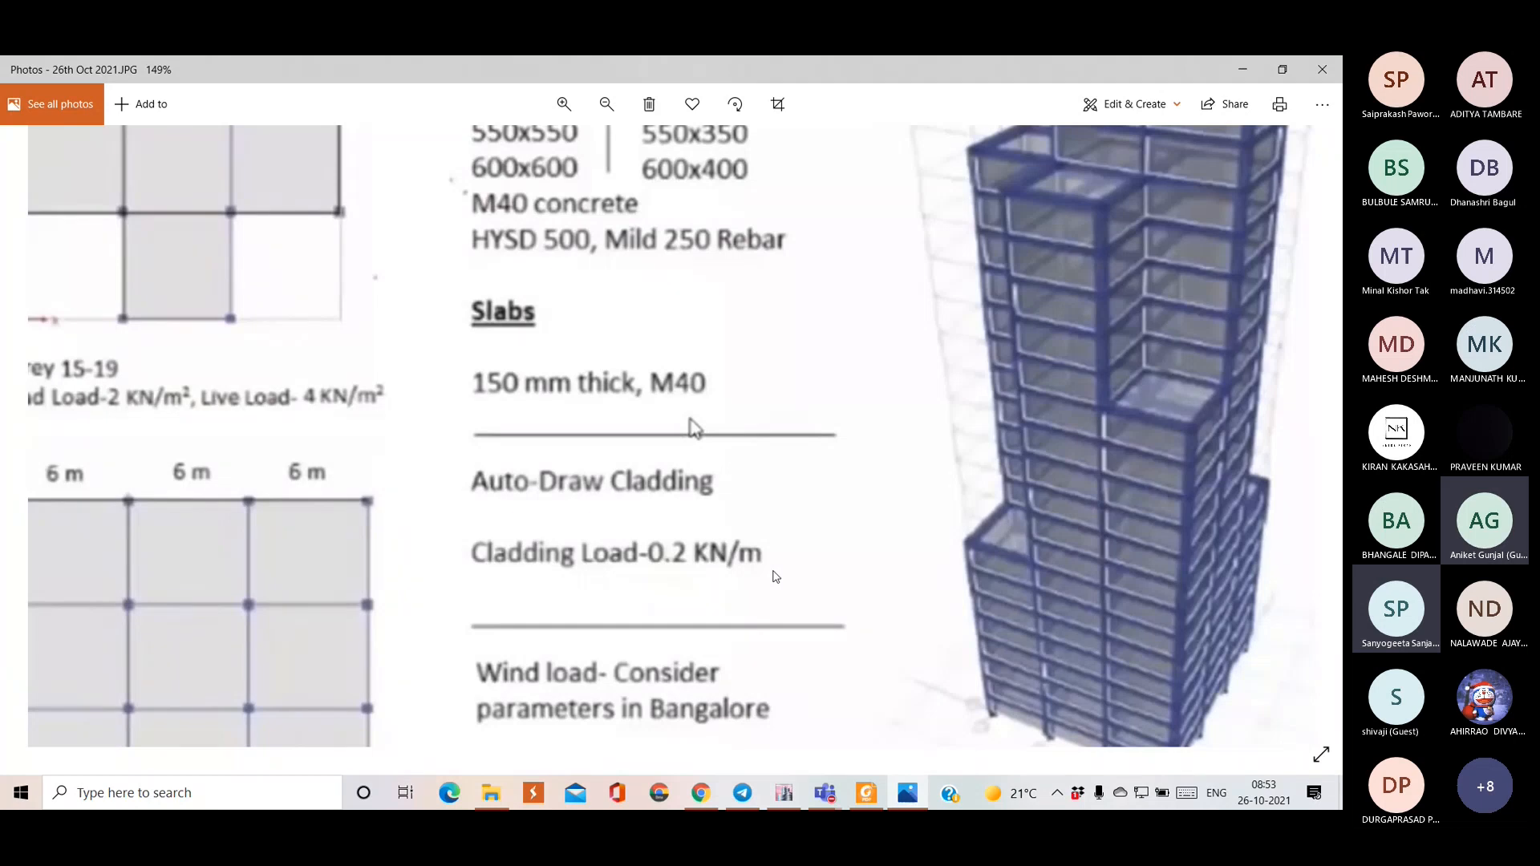
- Examine the storey plans, section sizes and load data in the reference image and compare them with the new model template in ETABS
{"action": "left_click_drag", "start_coordinate": [734, 683], "coordinate": [746, 571]}
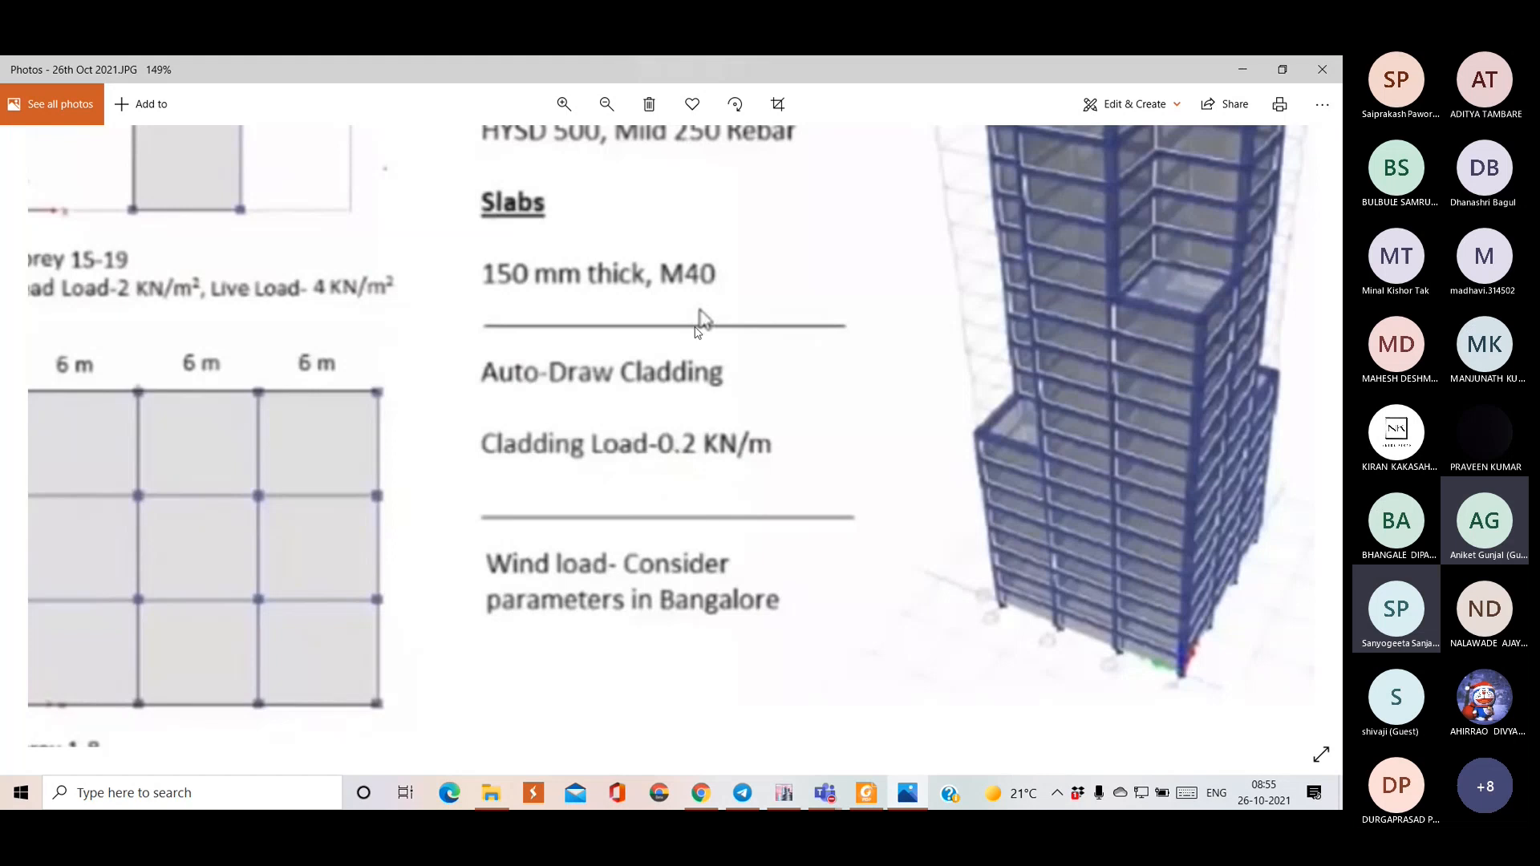
{"action": "scroll", "coordinate": [698, 321], "scroll_direction": "down", "scroll_amount": 3}
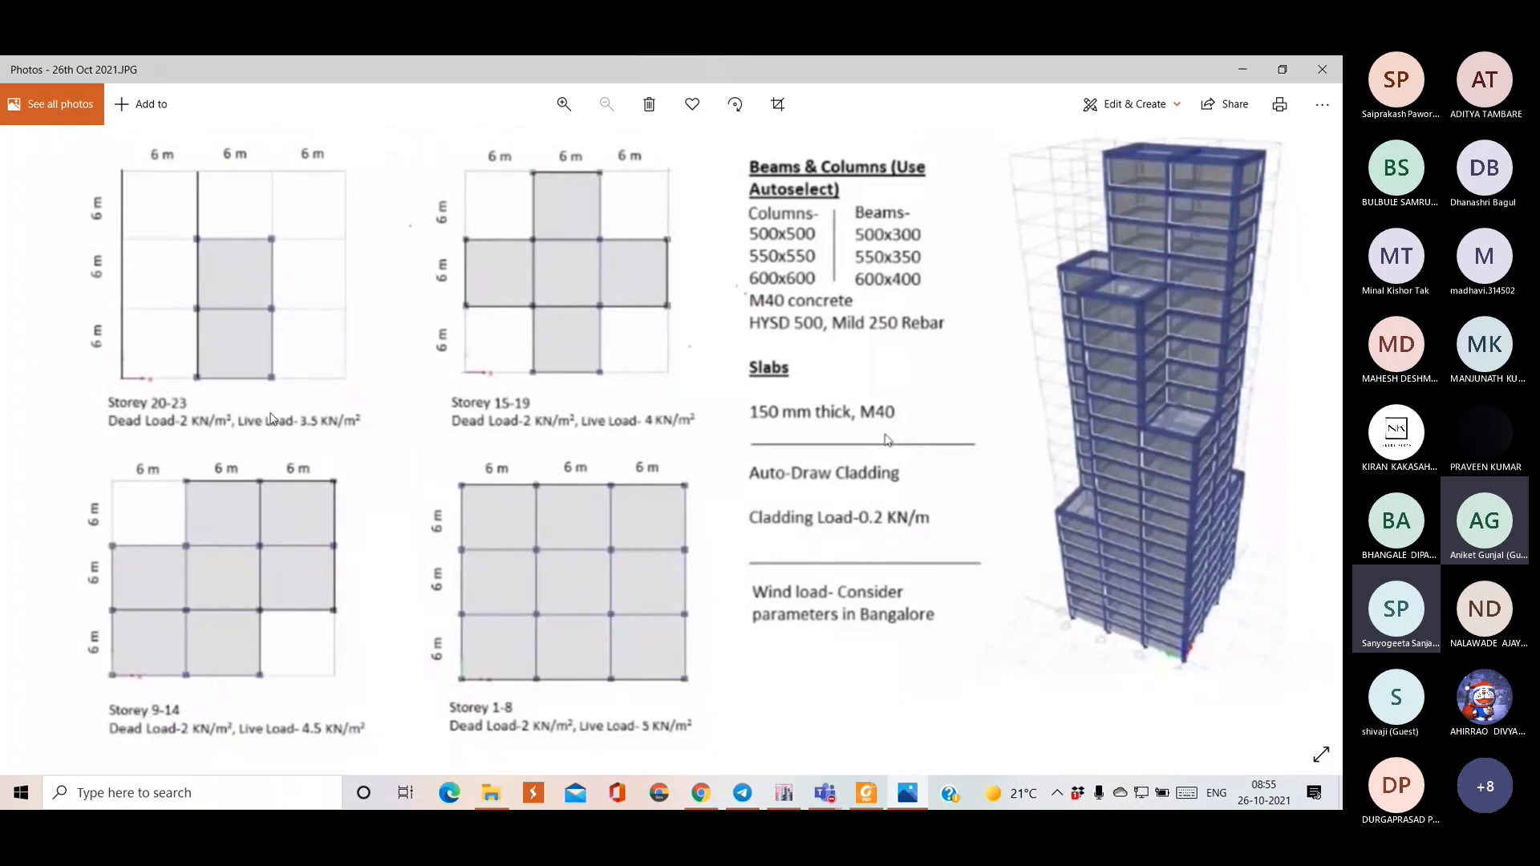
{"action": "left_click", "coordinate": [825, 793]}
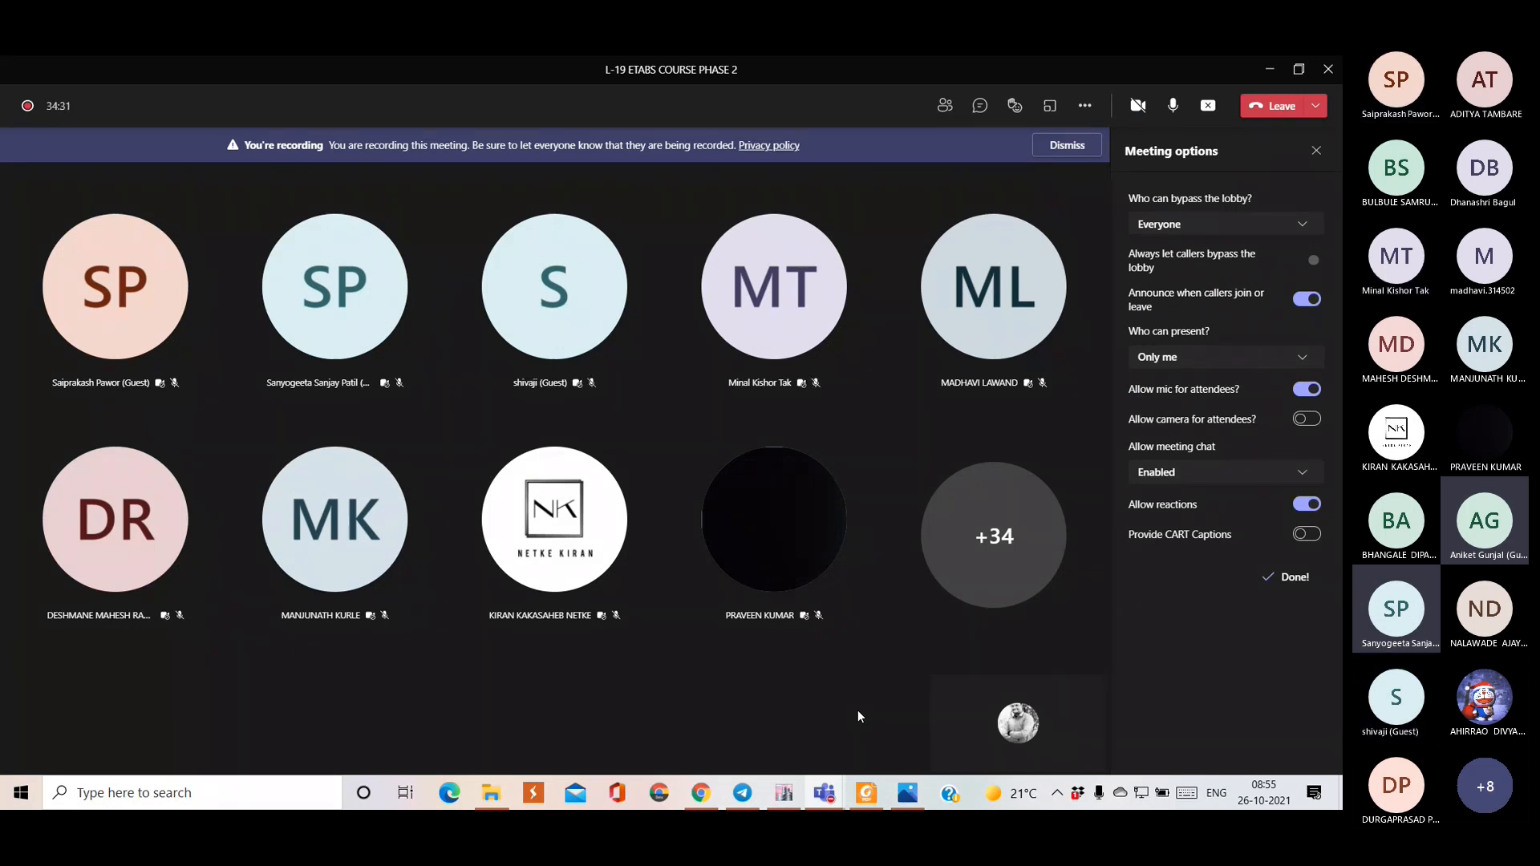
{"action": "mouse_move", "coordinate": [866, 792]}
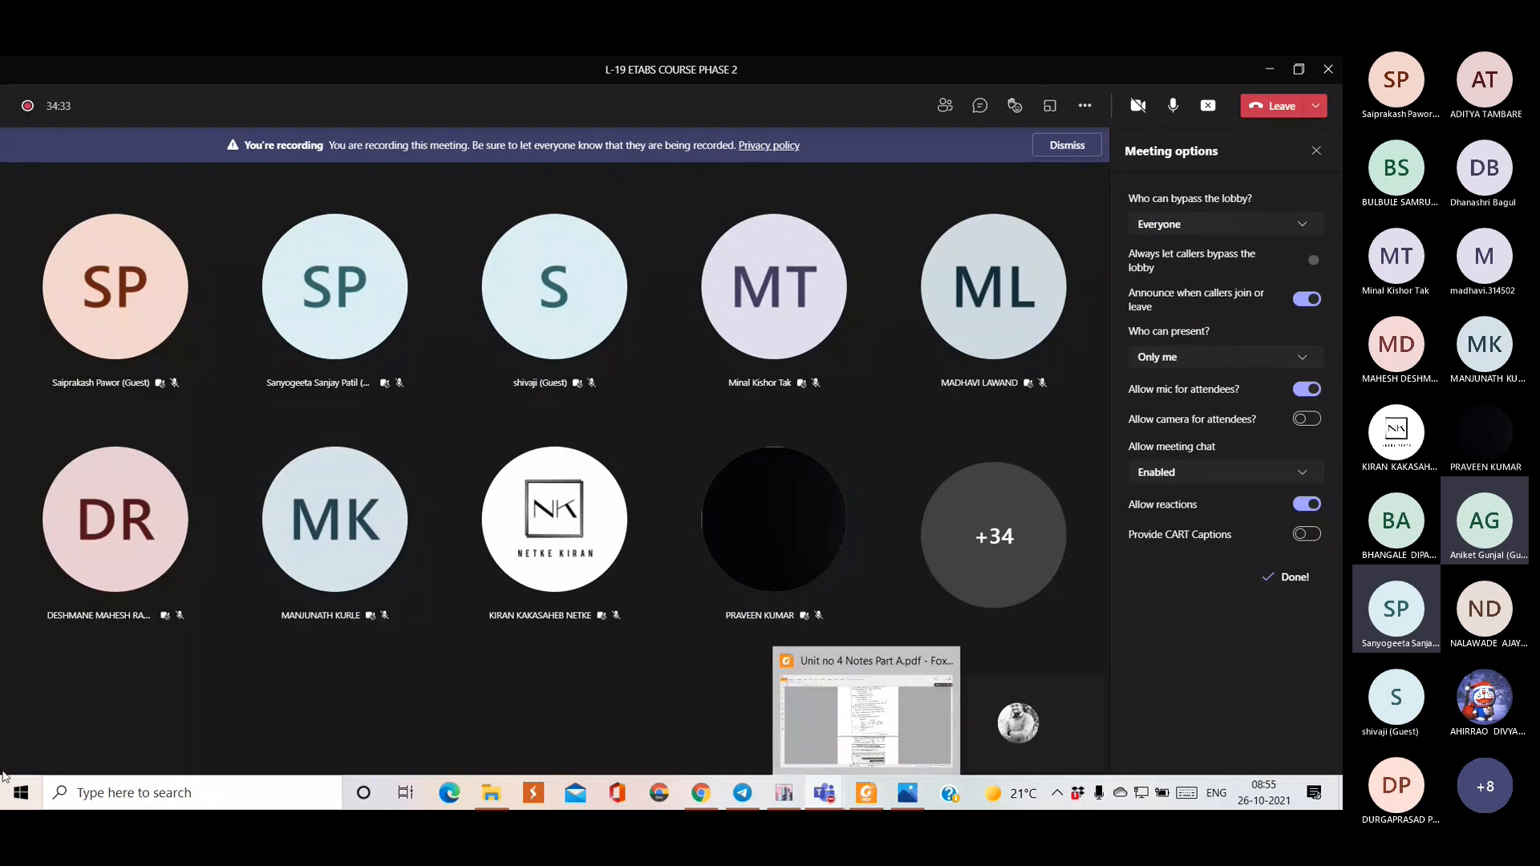
{"action": "mouse_move", "coordinate": [940, 694]}
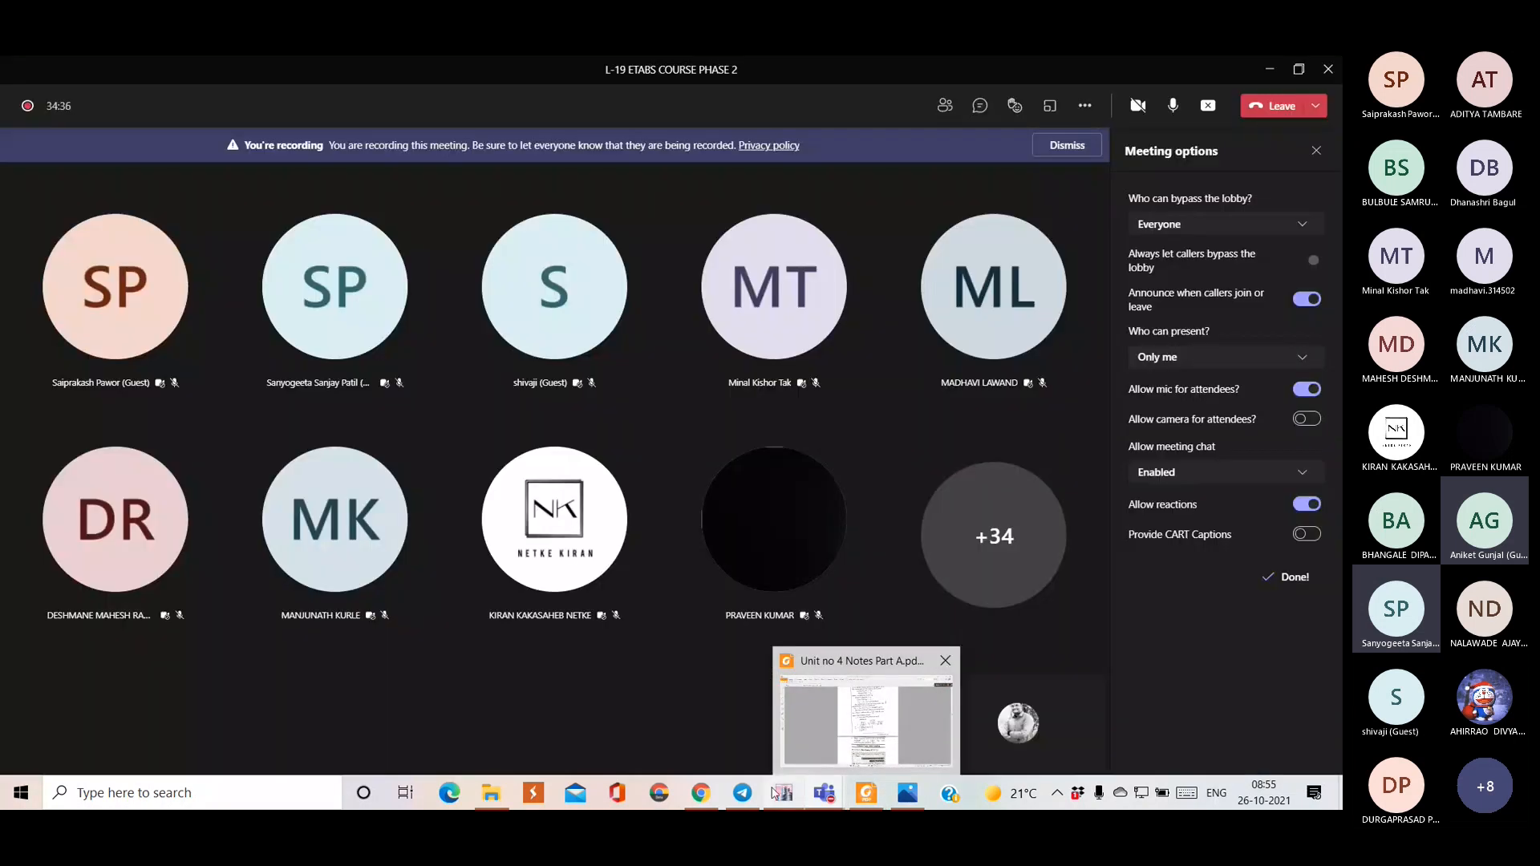
{"action": "left_click", "coordinate": [784, 793]}
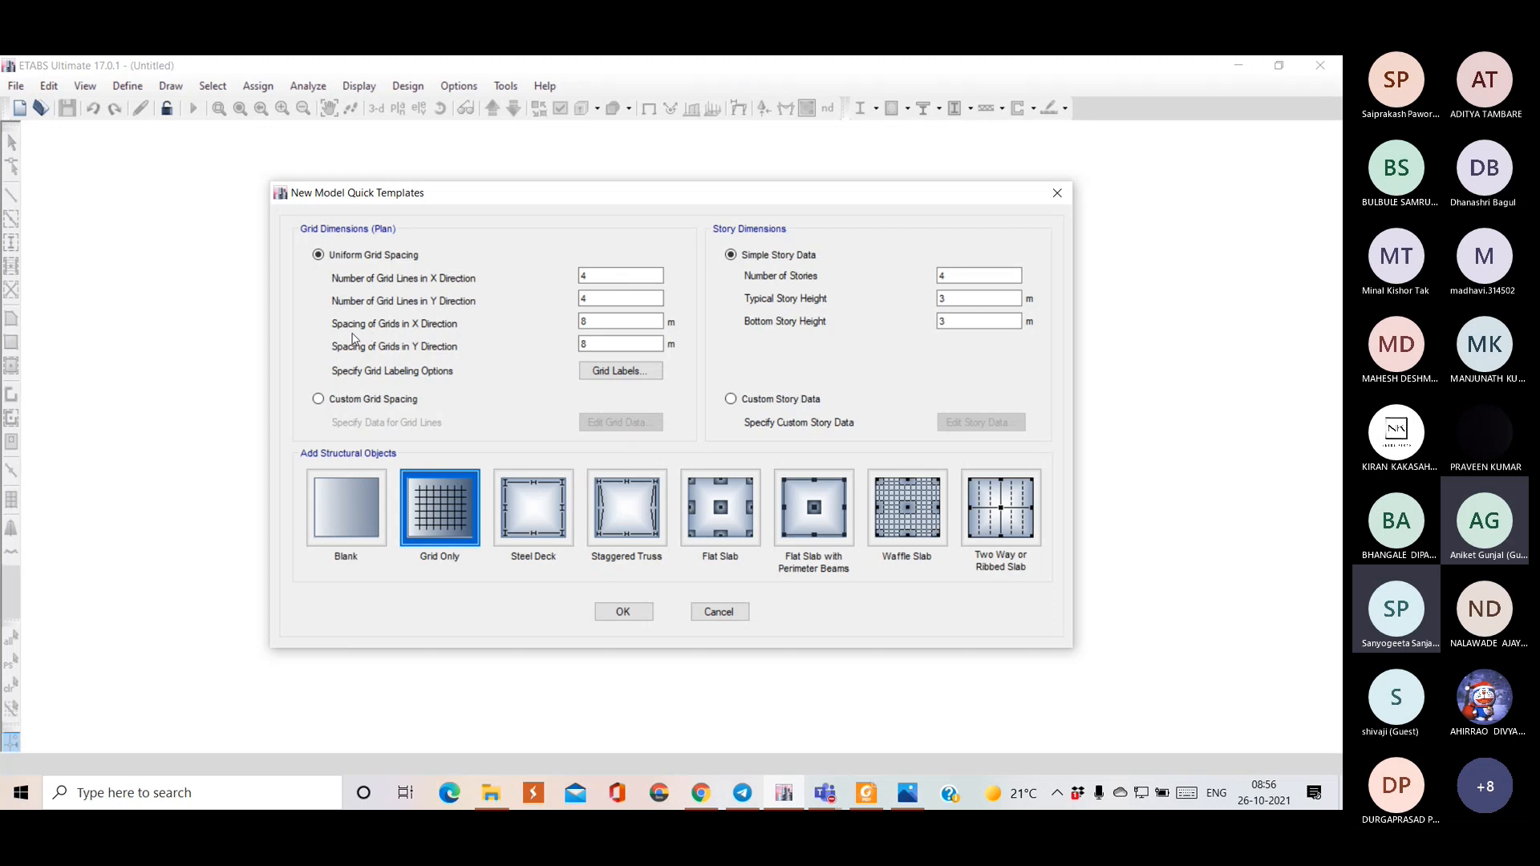
{"action": "left_click", "coordinate": [905, 790]}
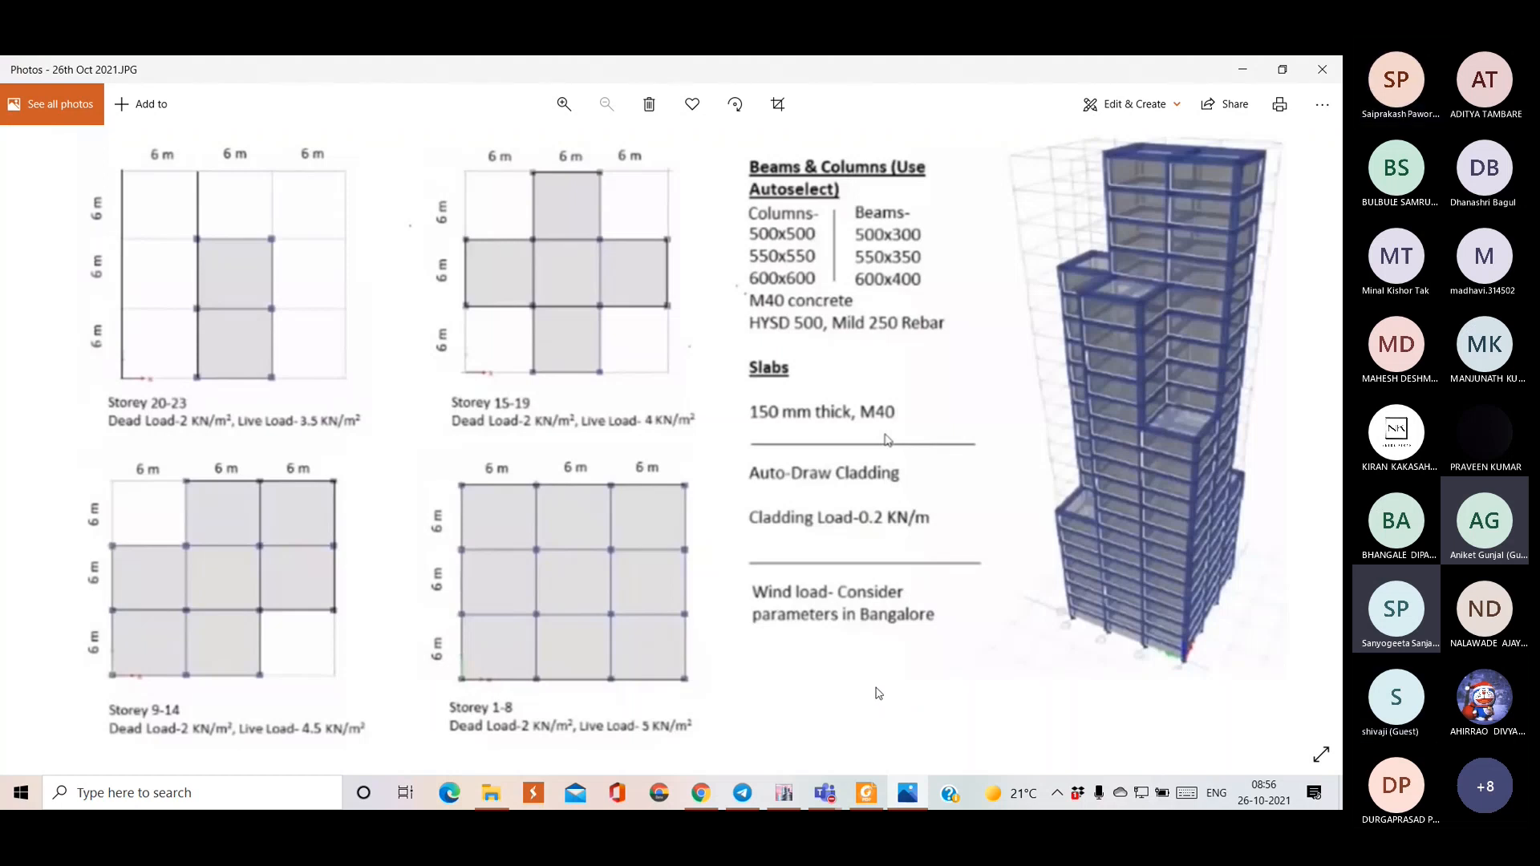
- Switch to ETABS and set the new model's grid spacing to 6 m in both the X and Y directions
{"action": "left_click", "coordinate": [781, 790]}
{"action": "left_click", "coordinate": [614, 322]}
{"action": "key", "text": "BackSpace"}
{"action": "type", "text": "6"}
{"action": "left_click", "coordinate": [616, 343]}
{"action": "key", "text": "BackSpace"}
{"action": "type", "text": "6"}
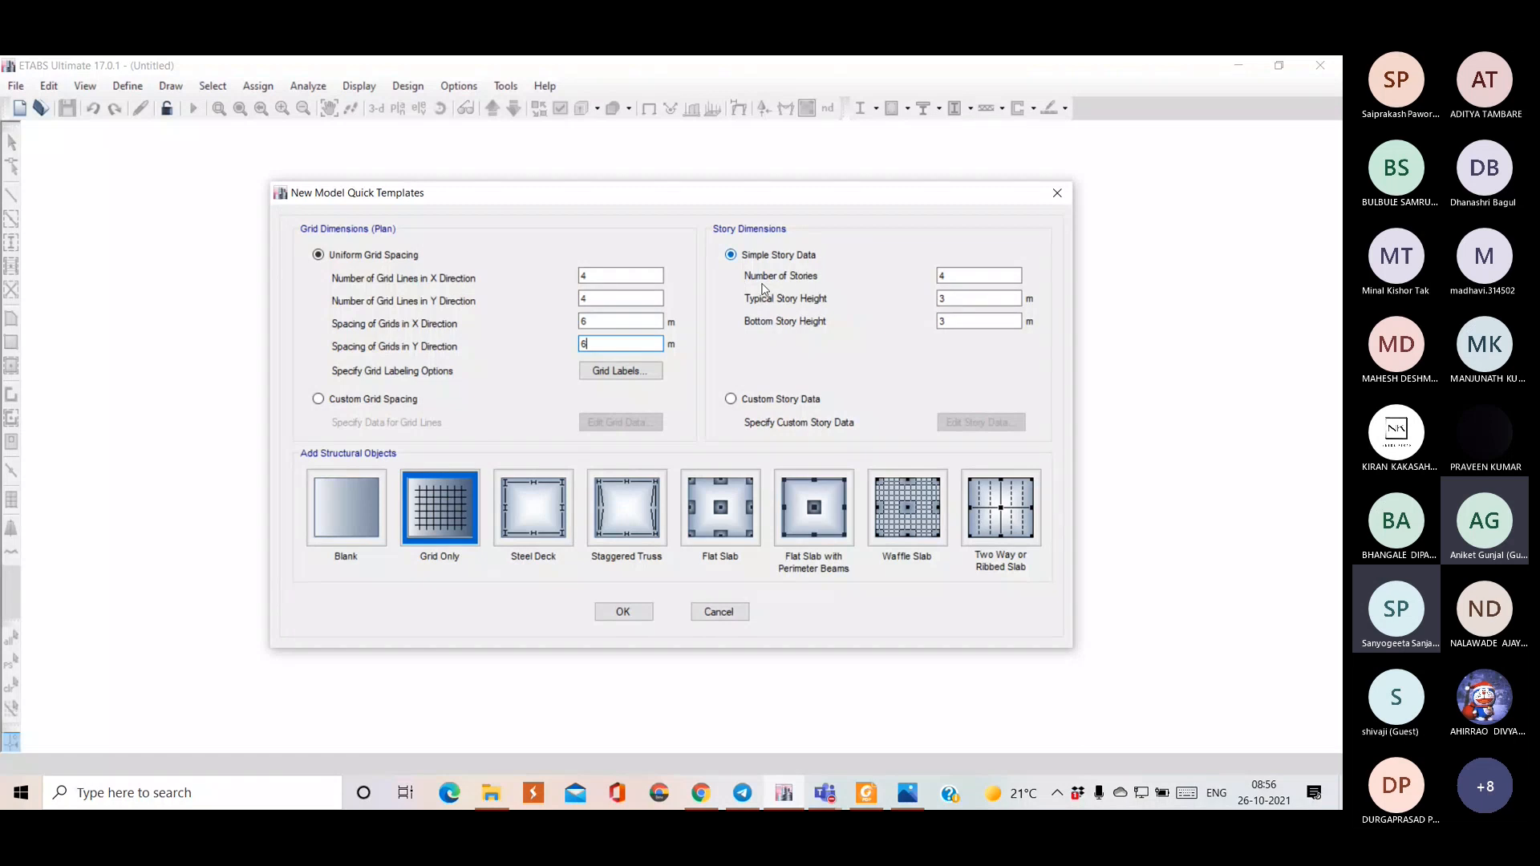
- Set the number of stories to 23 according to the reference image and open the custom story data for editing
{"action": "mouse_move", "coordinate": [825, 793]}
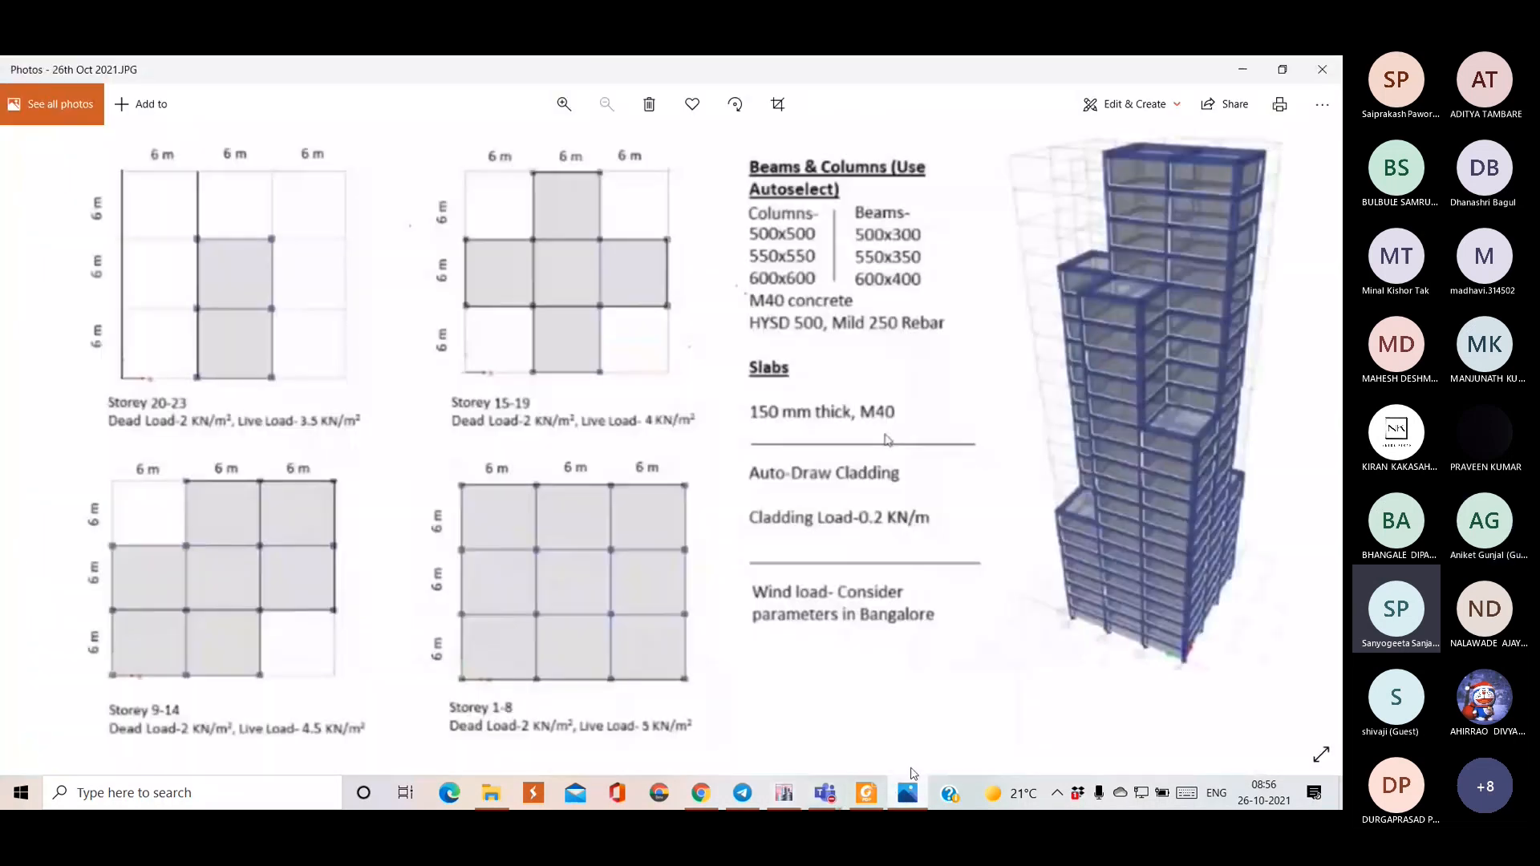
{"action": "left_click", "coordinate": [909, 790]}
{"action": "left_click", "coordinate": [801, 792]}
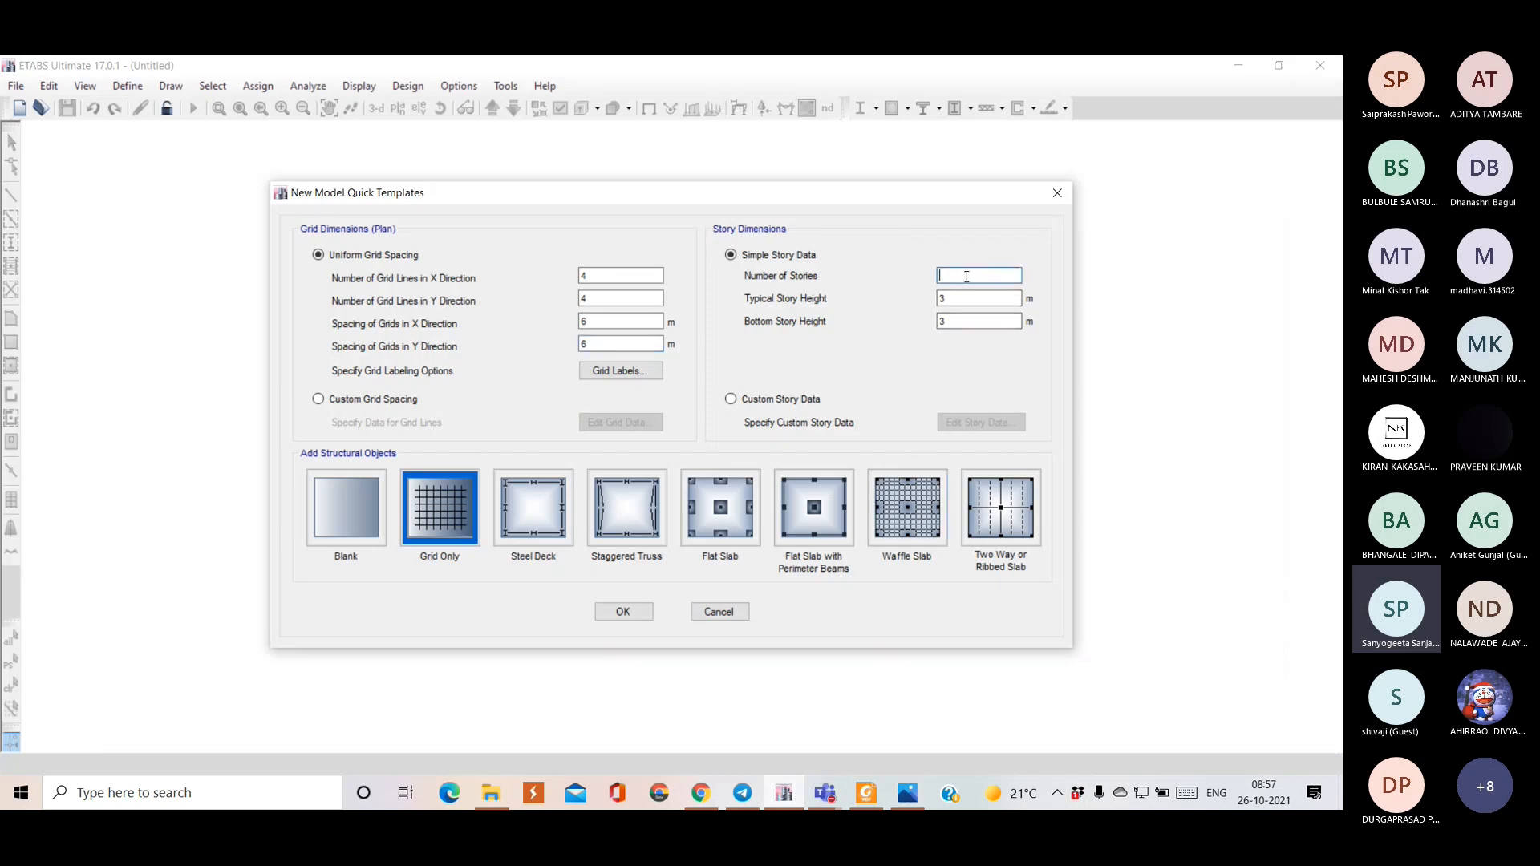
{"action": "type", "text": "3"}
{"action": "left_click", "coordinate": [731, 402]}
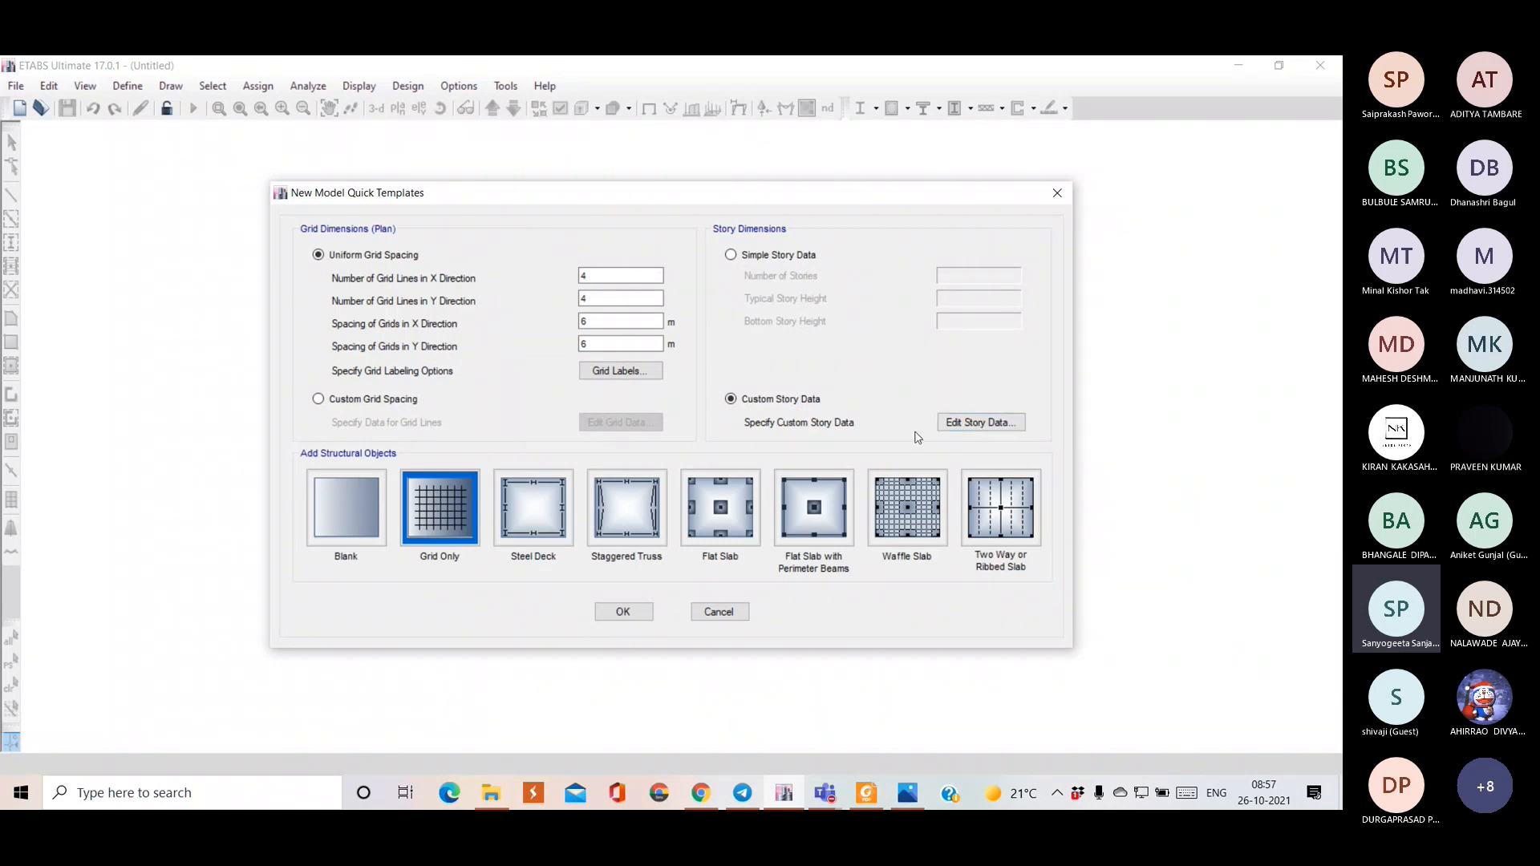
{"action": "left_click", "coordinate": [980, 425]}
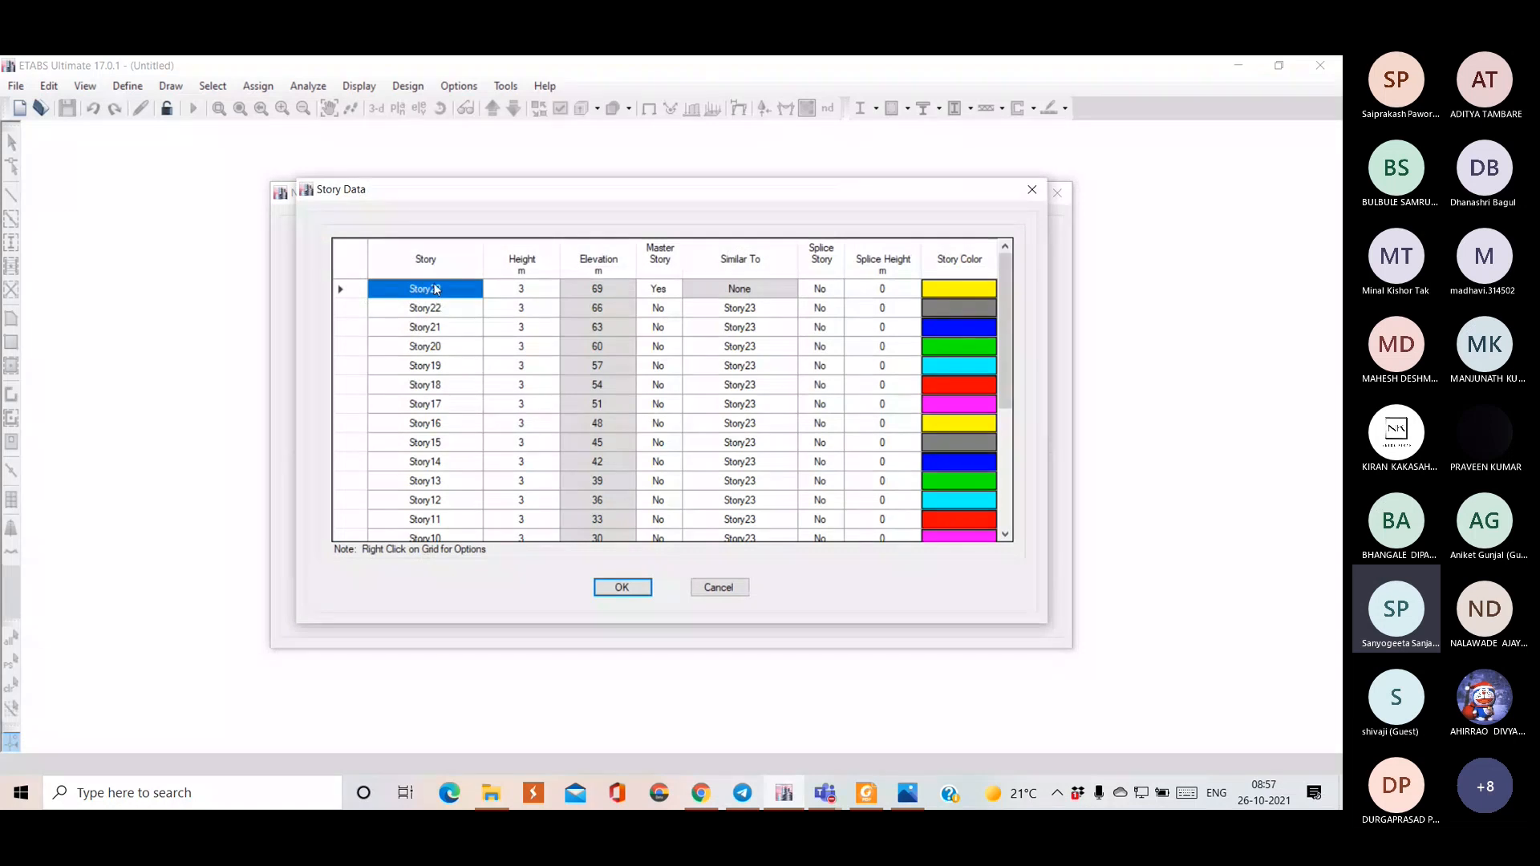
- Check the storey groups against the reference image and make Story8 a master story in the story data
{"action": "scroll", "coordinate": [445, 513], "scroll_direction": "down", "scroll_amount": 4}
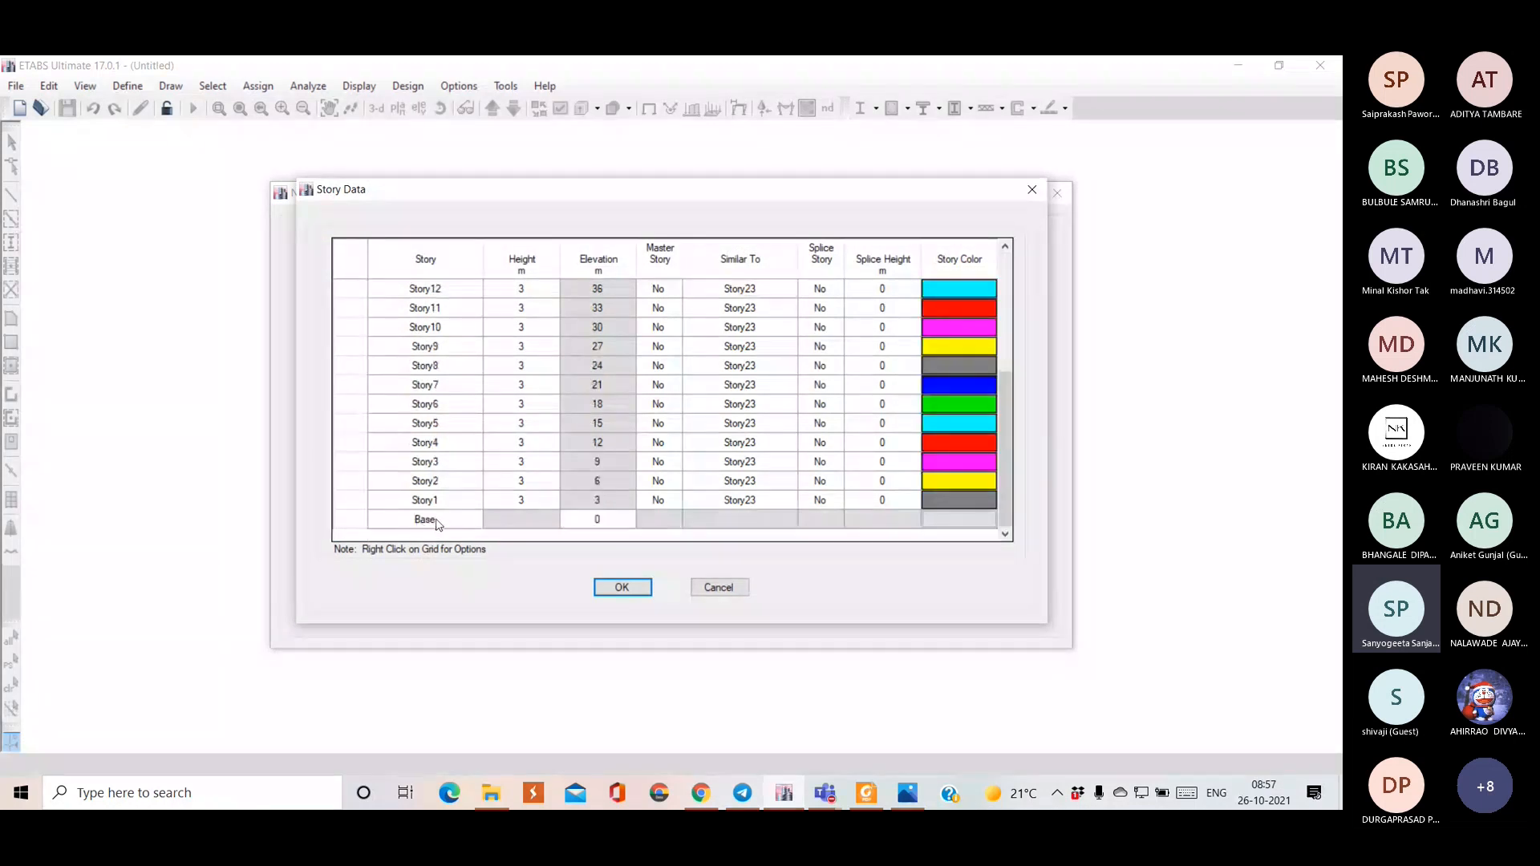
{"action": "scroll", "coordinate": [437, 495], "scroll_direction": "up", "scroll_amount": 4}
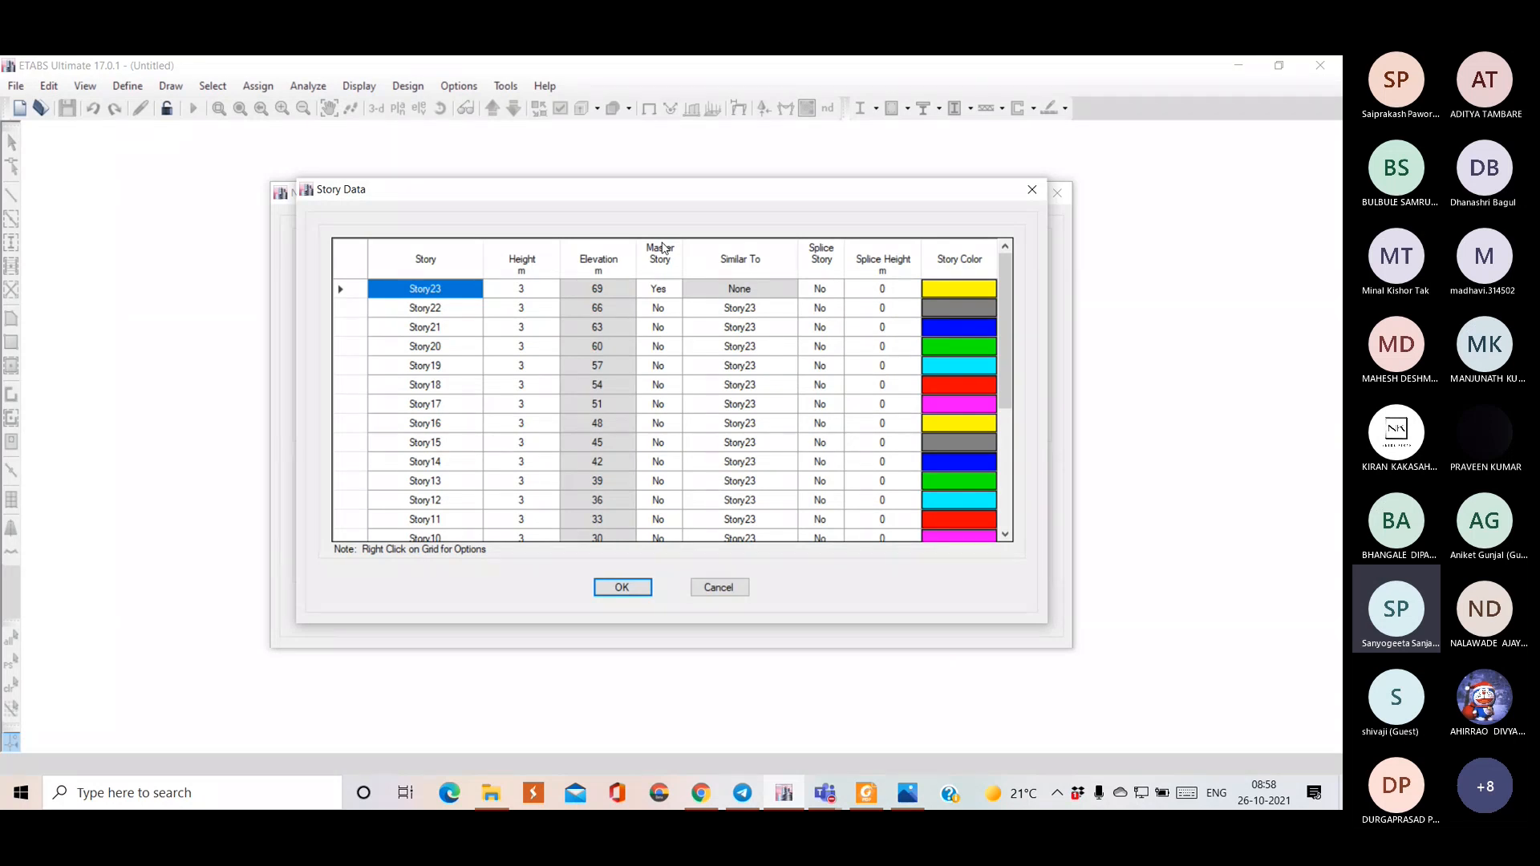
{"action": "scroll", "coordinate": [702, 353], "scroll_direction": "down", "scroll_amount": 4}
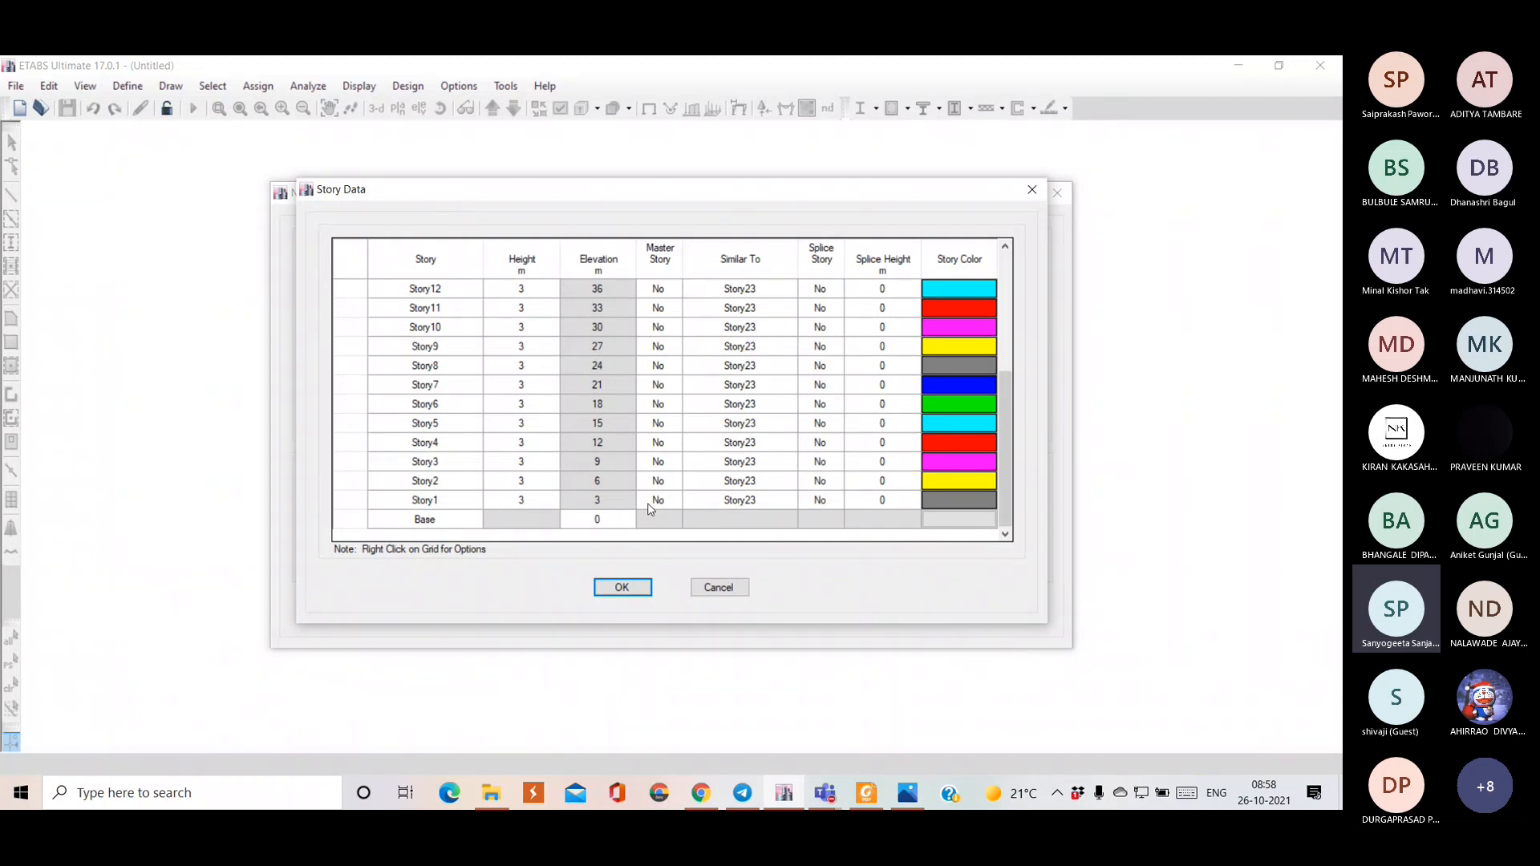
{"action": "scroll", "coordinate": [517, 446], "scroll_direction": "up", "scroll_amount": 4}
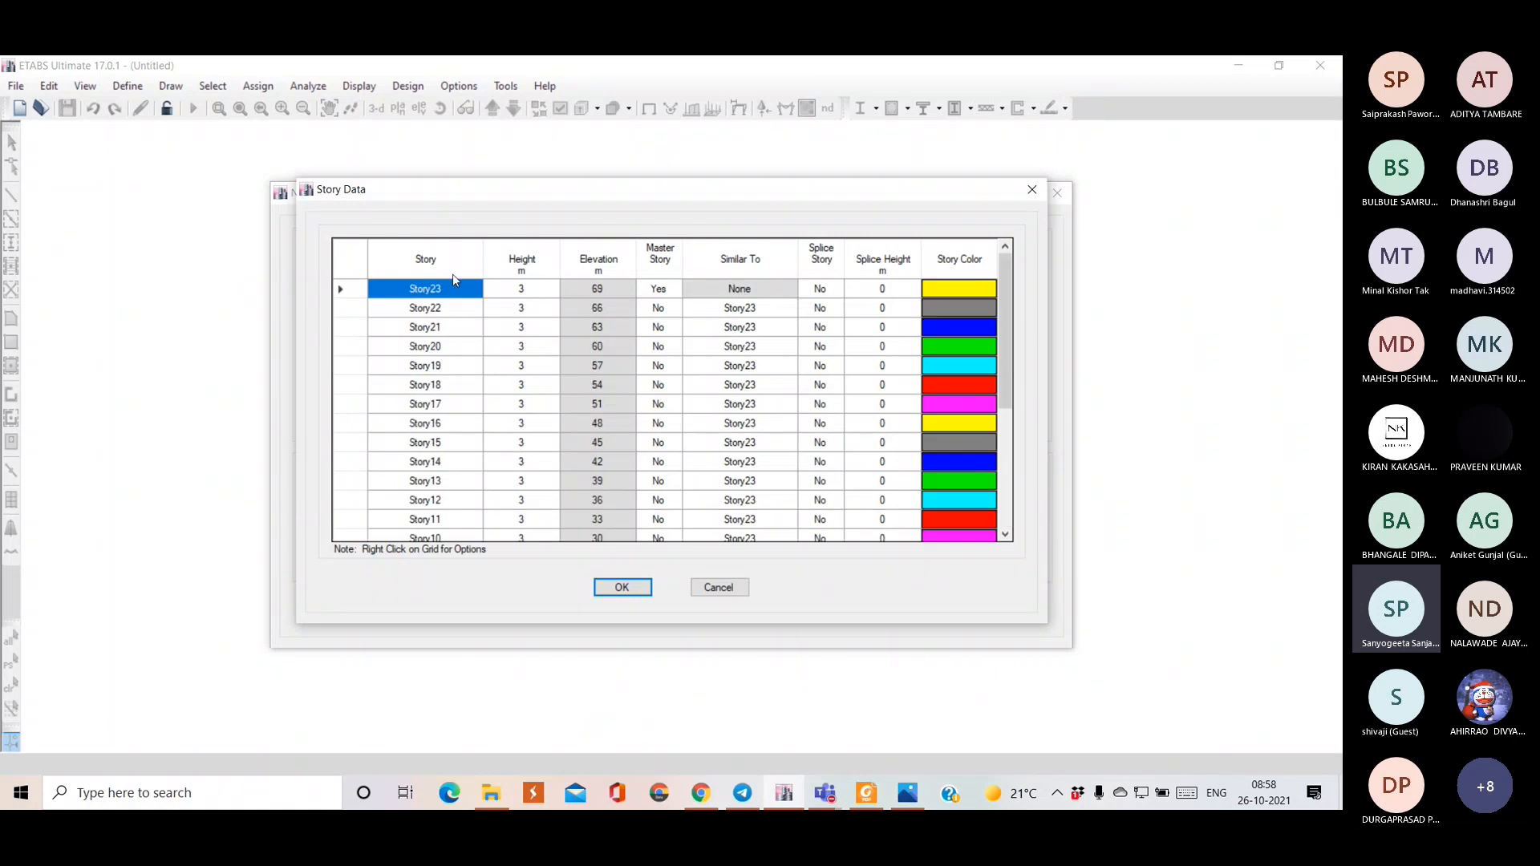
{"action": "left_click", "coordinate": [908, 793]}
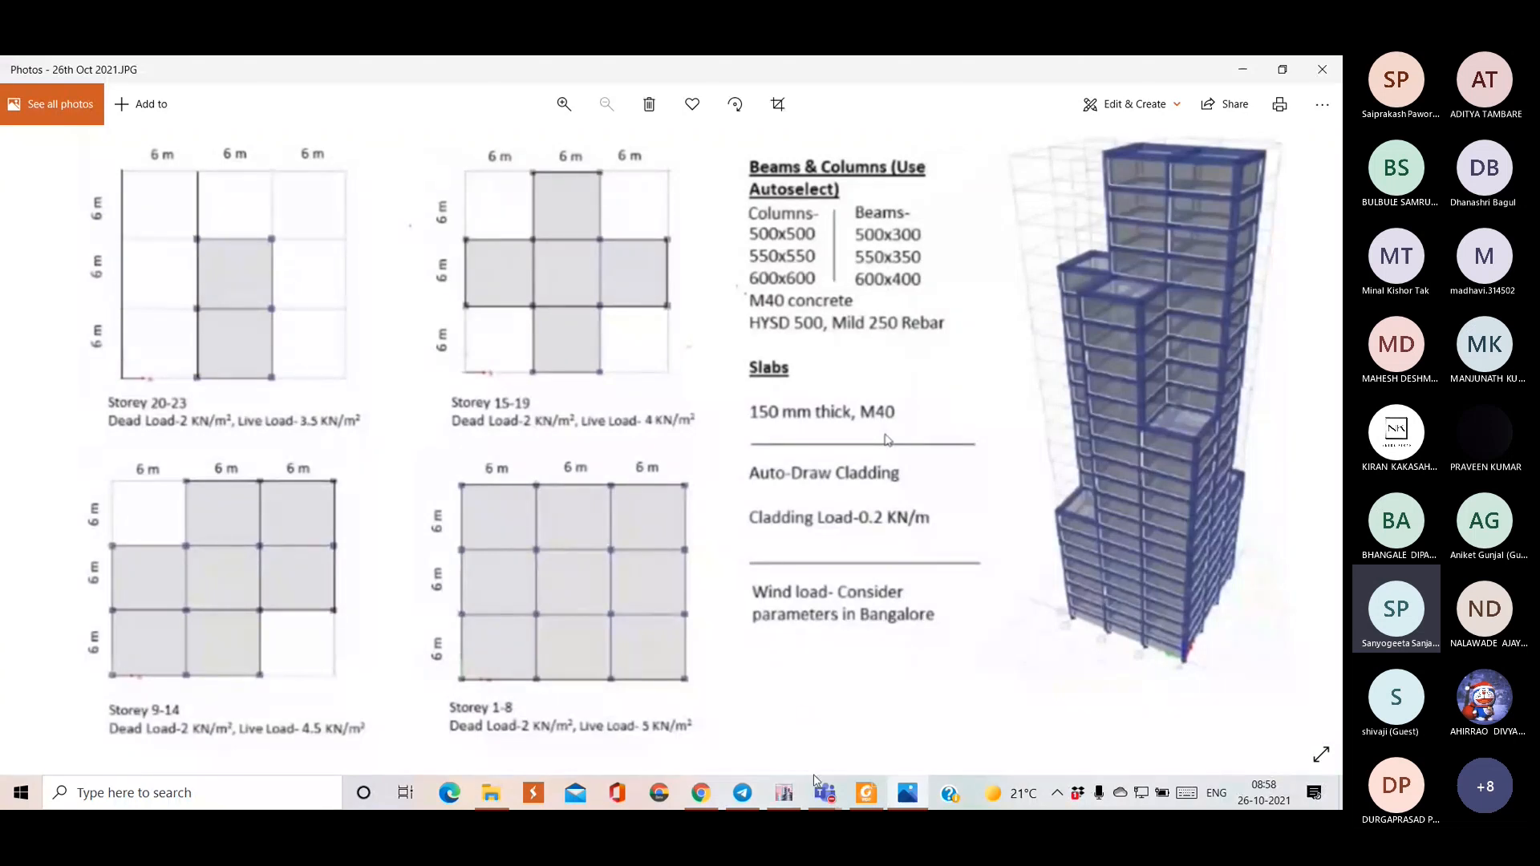
{"action": "left_click", "coordinate": [784, 792]}
{"action": "scroll", "coordinate": [485, 461], "scroll_direction": "down", "scroll_amount": 4}
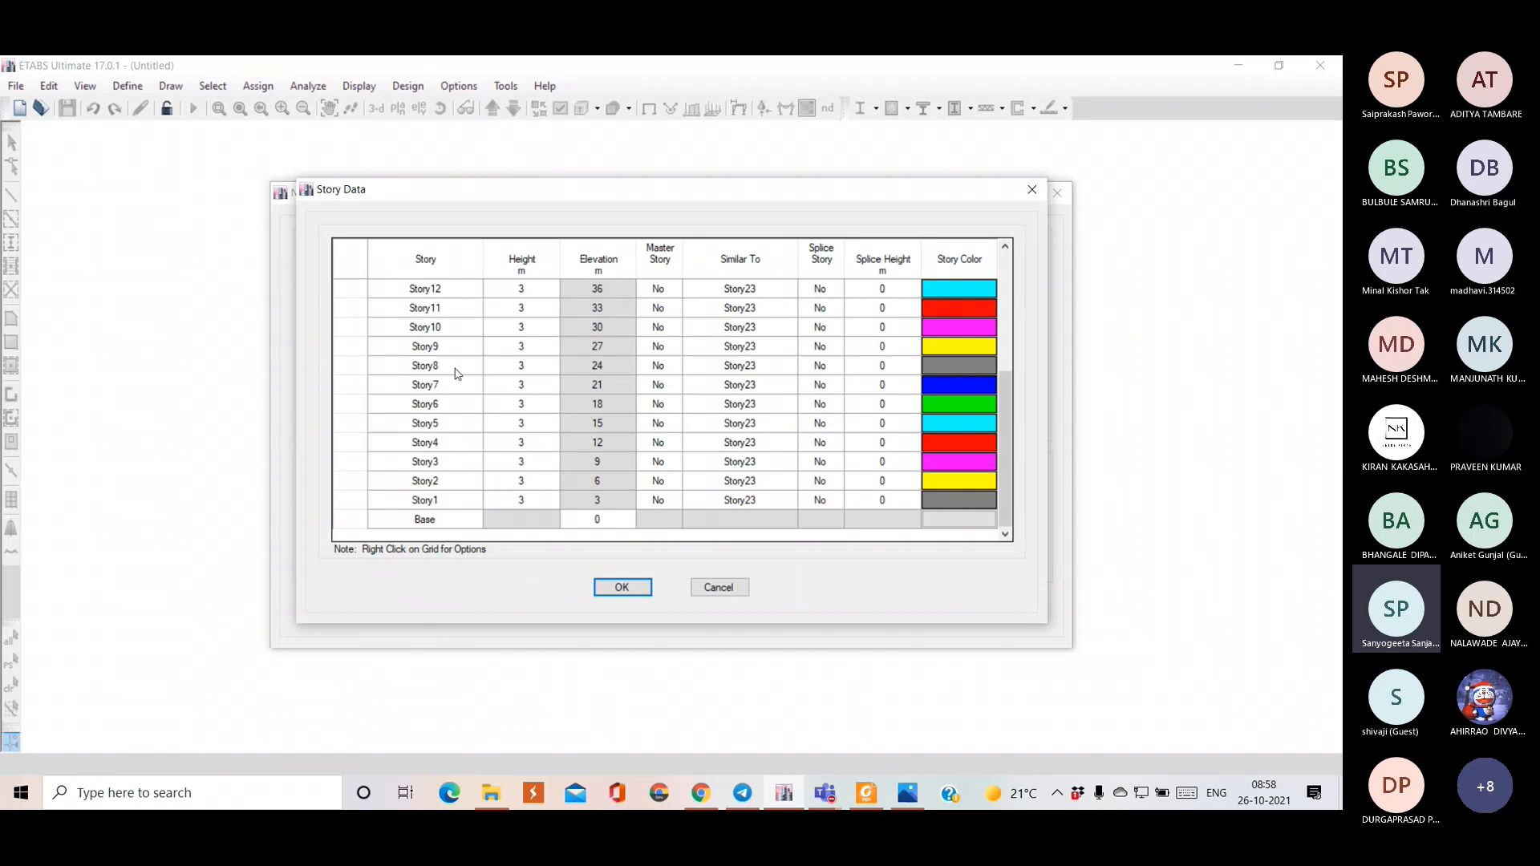
{"action": "left_click", "coordinate": [657, 365]}
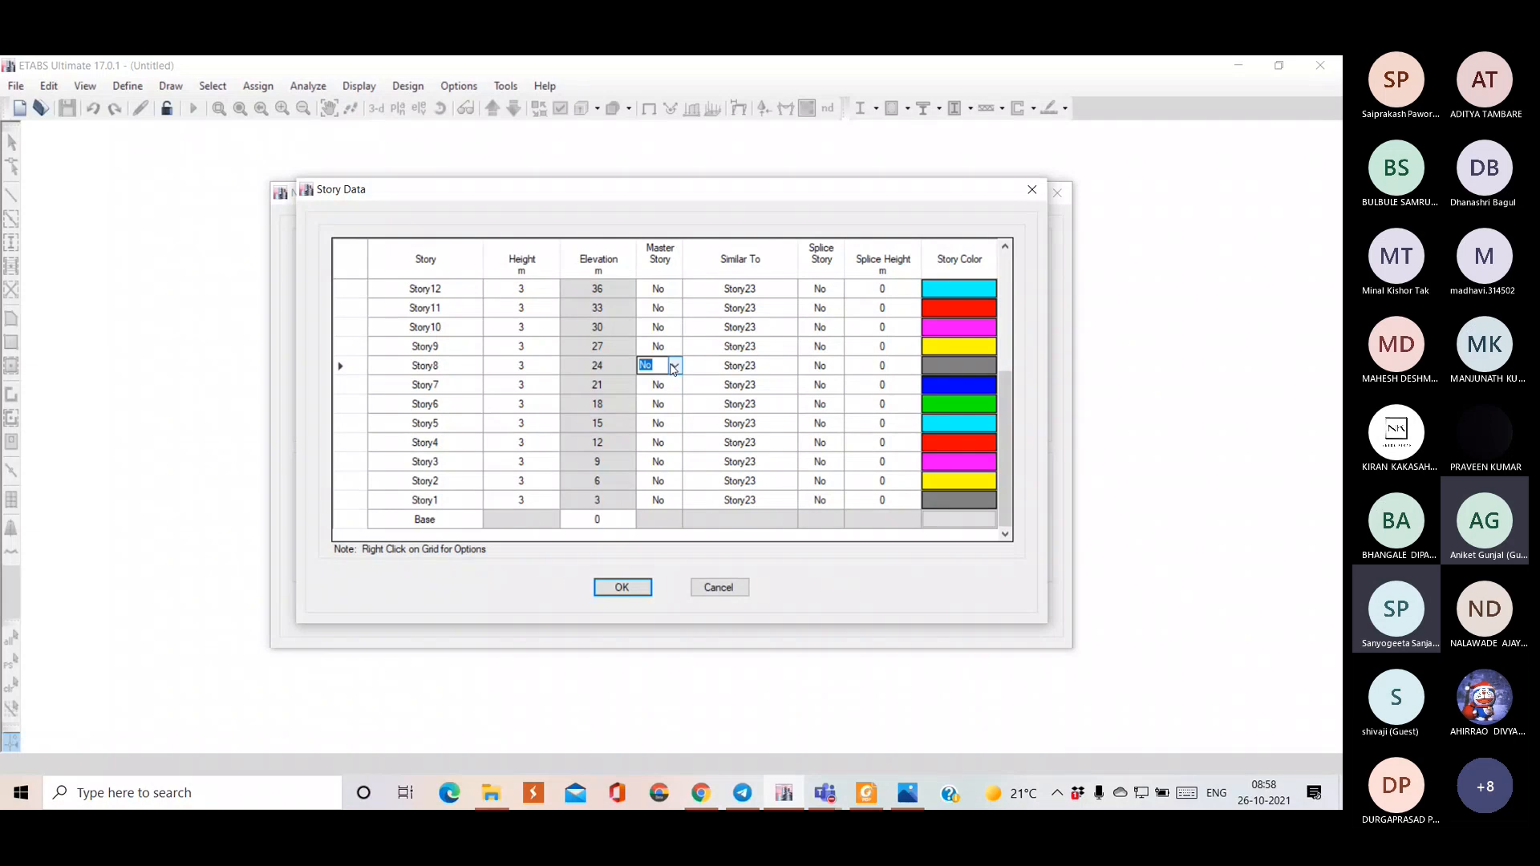
{"action": "left_click", "coordinate": [673, 367]}
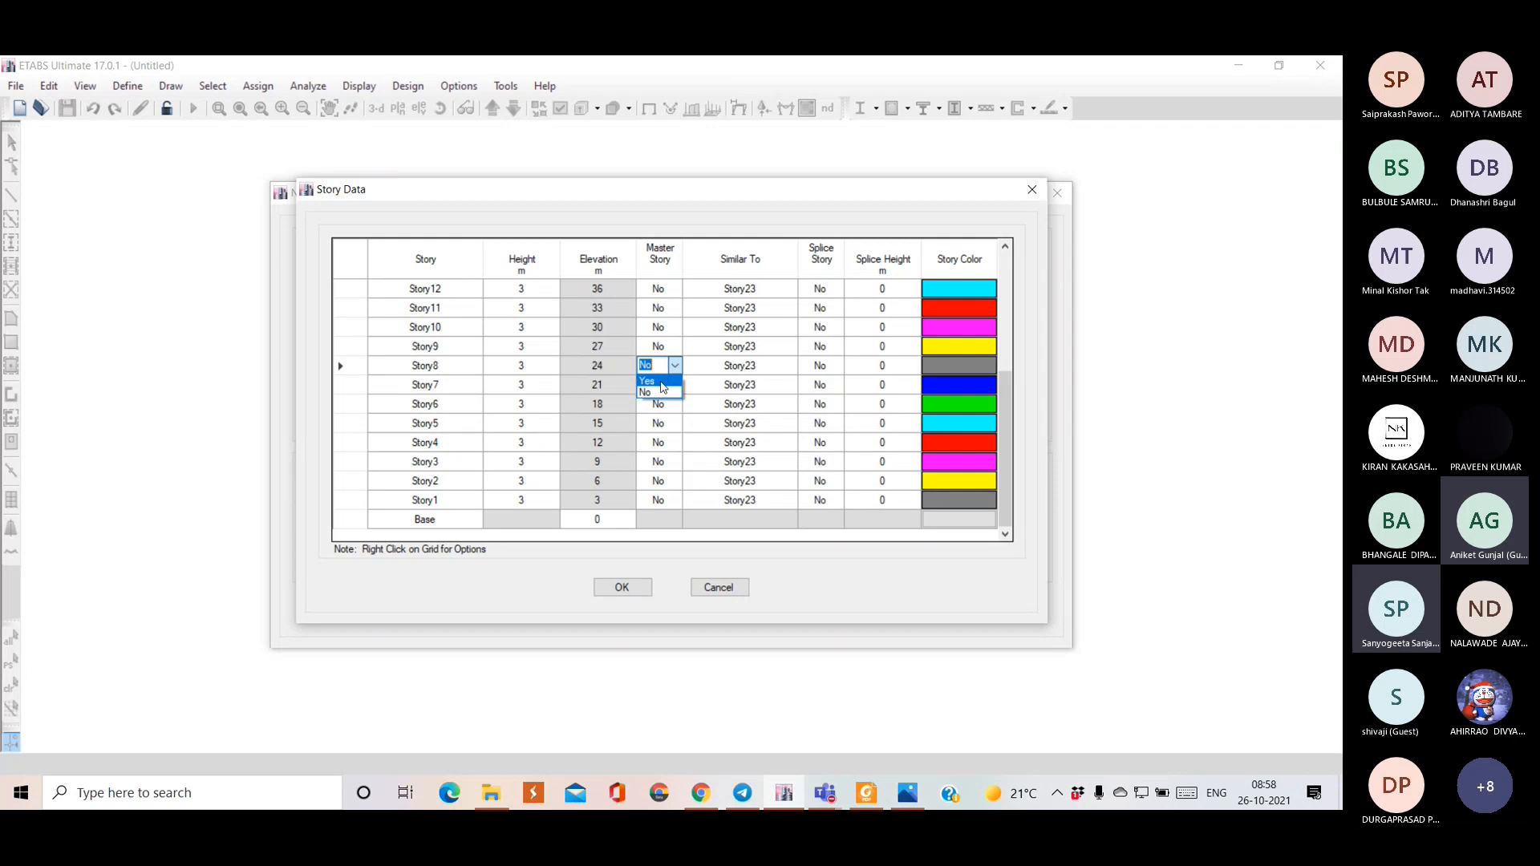
{"action": "left_click", "coordinate": [663, 386]}
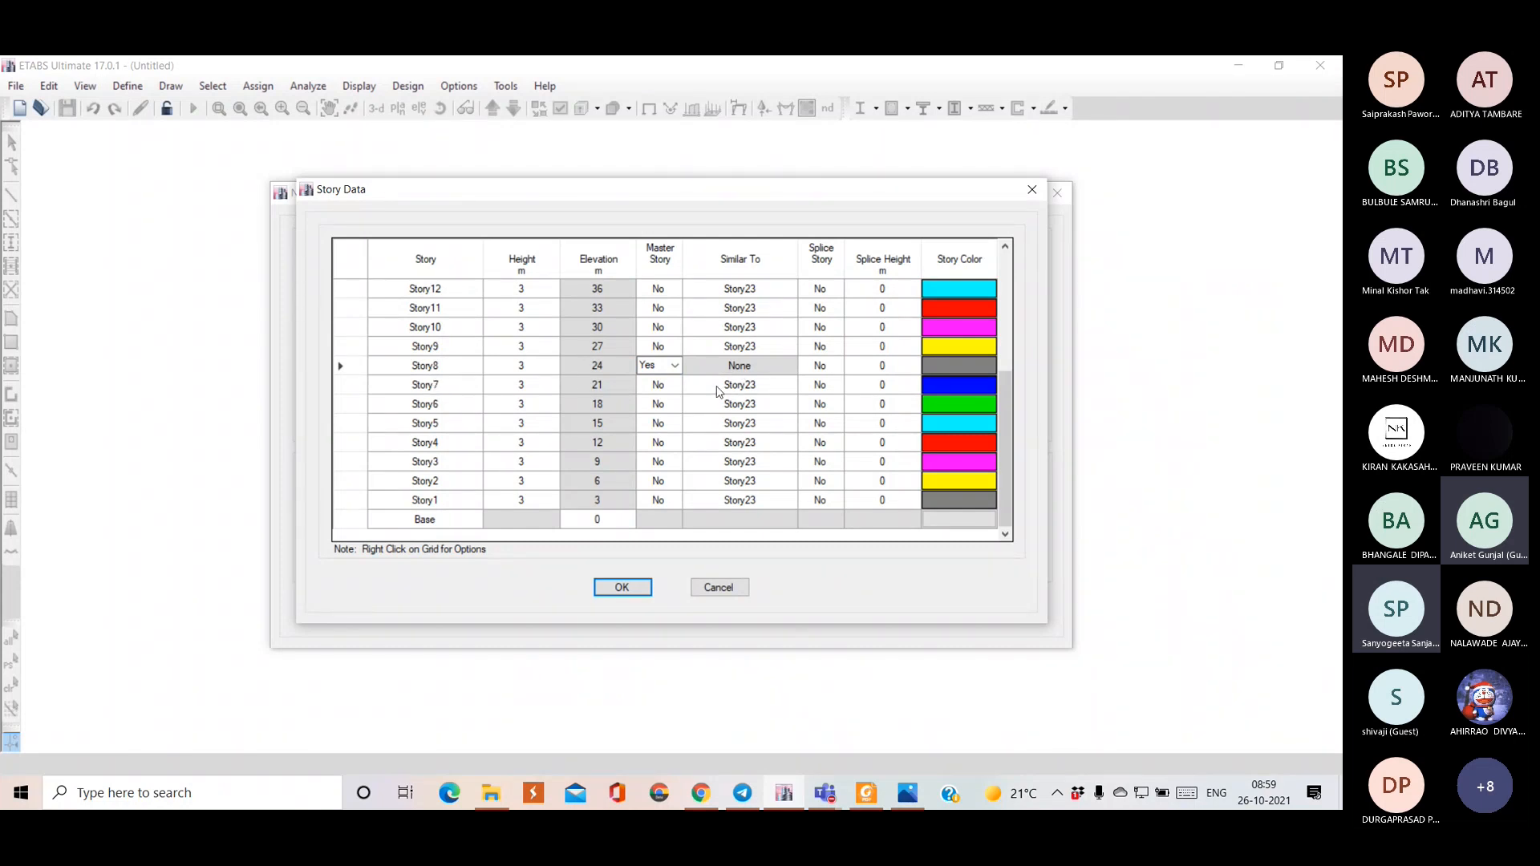
- Set each story from Story7 down to Story1 as similar to Story8
{"action": "left_click", "coordinate": [754, 387]}
{"action": "left_click", "coordinate": [790, 385]}
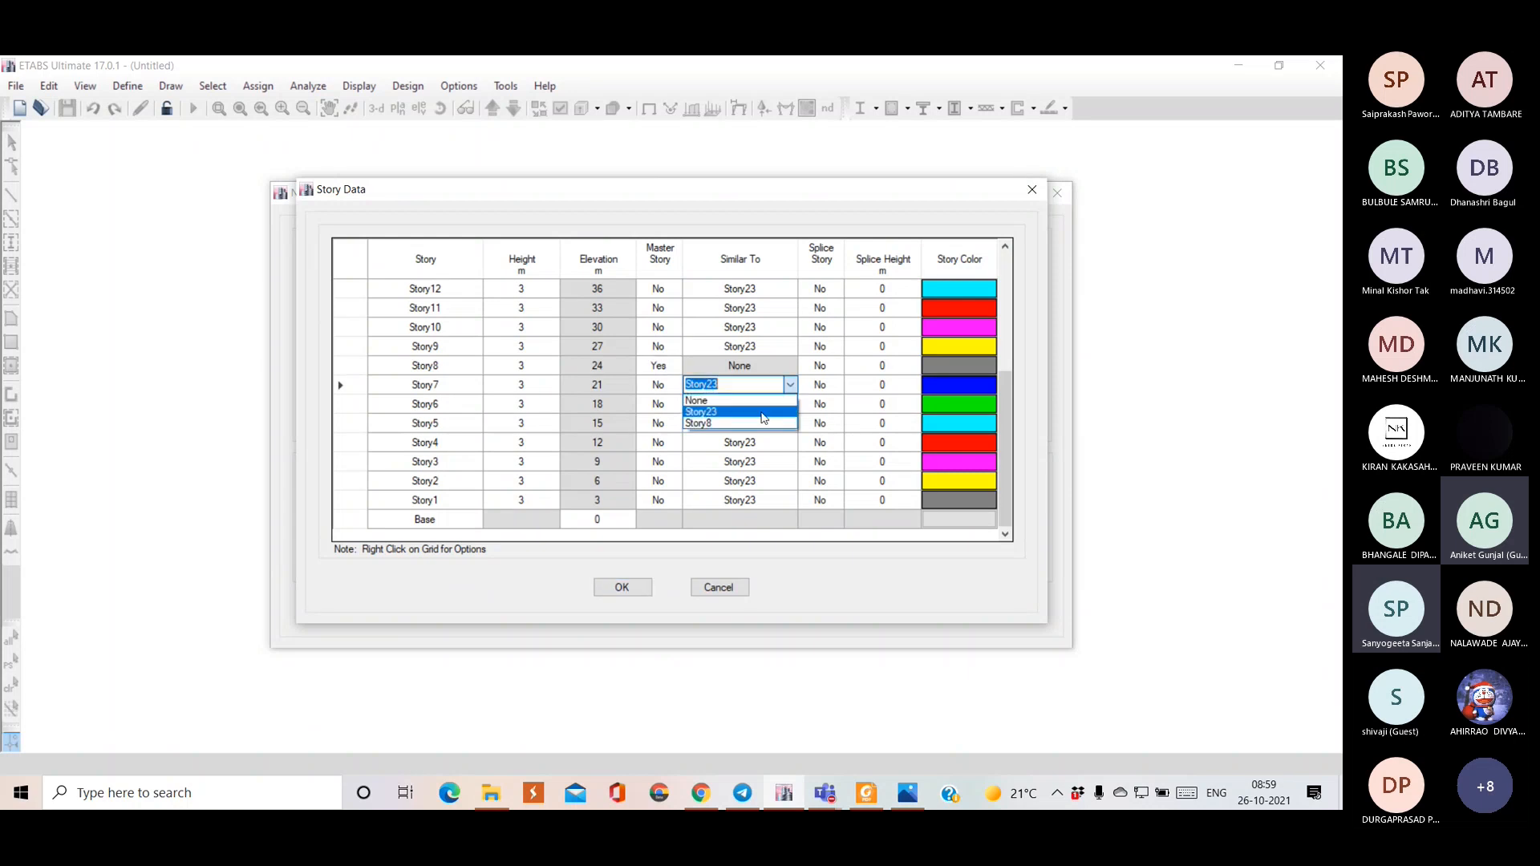
{"action": "left_click", "coordinate": [750, 424]}
{"action": "left_click", "coordinate": [775, 409]}
{"action": "left_click", "coordinate": [791, 405]}
{"action": "left_click", "coordinate": [738, 444]}
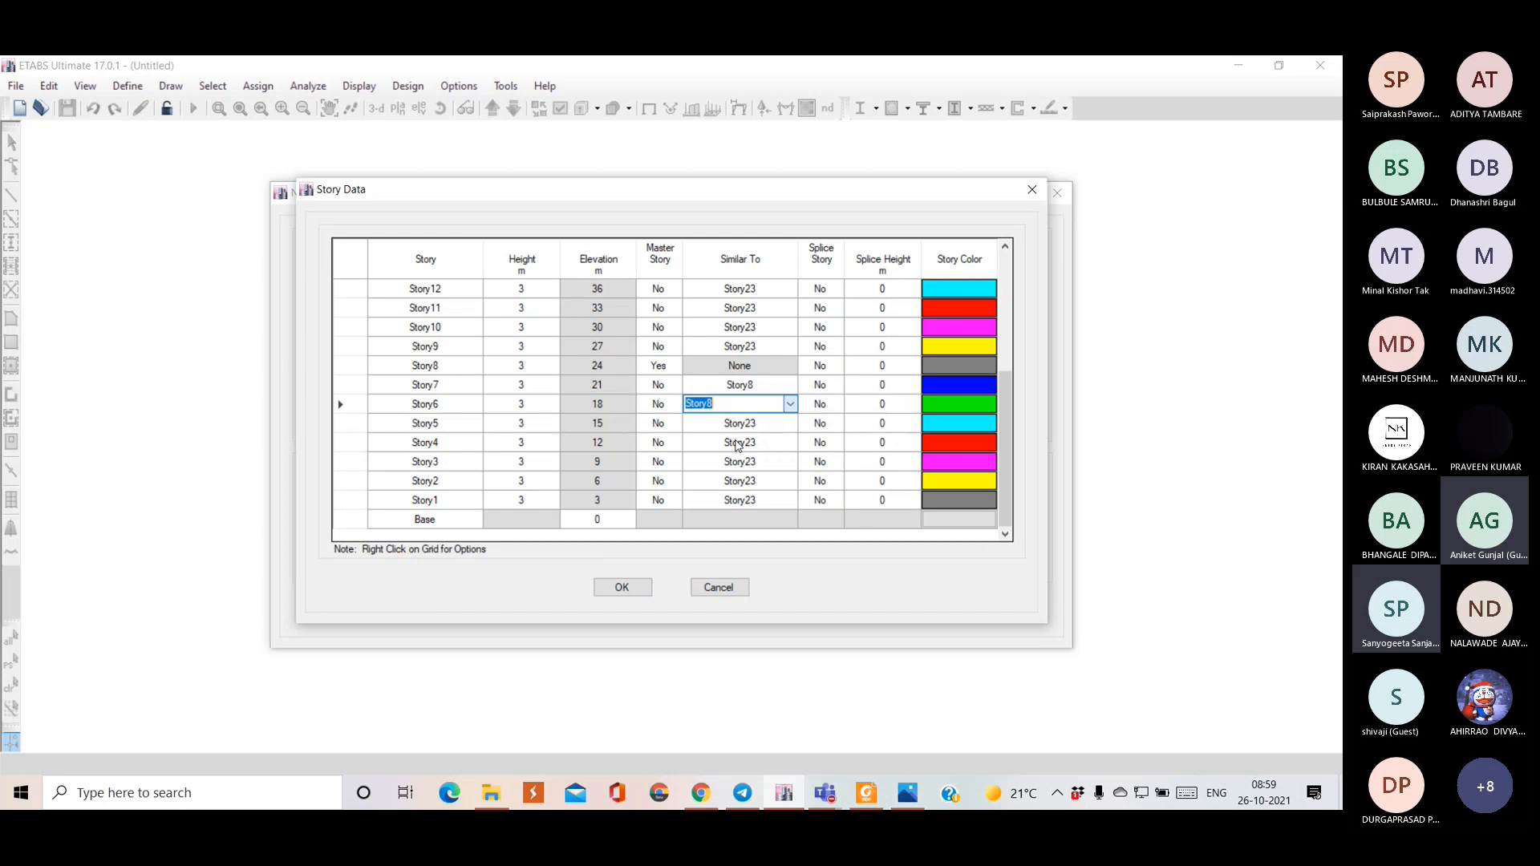
{"action": "left_click", "coordinate": [766, 423]}
{"action": "left_click", "coordinate": [790, 424]}
{"action": "left_click", "coordinate": [752, 463]}
{"action": "left_click", "coordinate": [797, 447]}
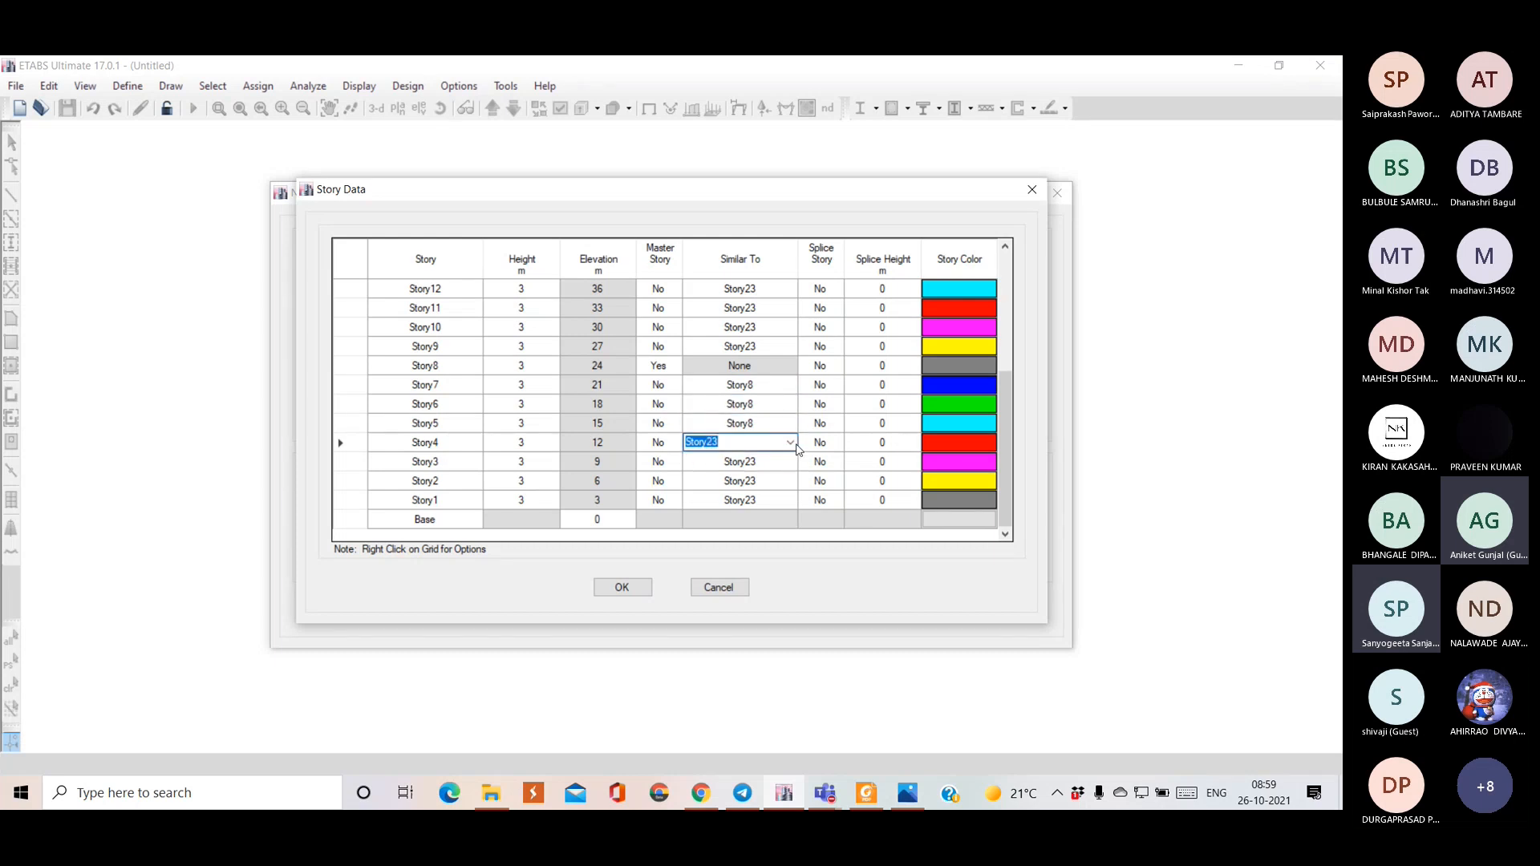
{"action": "left_click", "coordinate": [790, 443]}
{"action": "left_click", "coordinate": [754, 478]}
{"action": "left_click", "coordinate": [792, 469]}
{"action": "left_click", "coordinate": [790, 463]}
{"action": "left_click", "coordinate": [752, 498]}
{"action": "left_click", "coordinate": [792, 490]}
{"action": "left_click", "coordinate": [790, 481]}
{"action": "left_click", "coordinate": [753, 516]}
{"action": "left_click", "coordinate": [772, 500]}
{"action": "left_click", "coordinate": [791, 500]}
{"action": "left_click", "coordinate": [737, 536]}
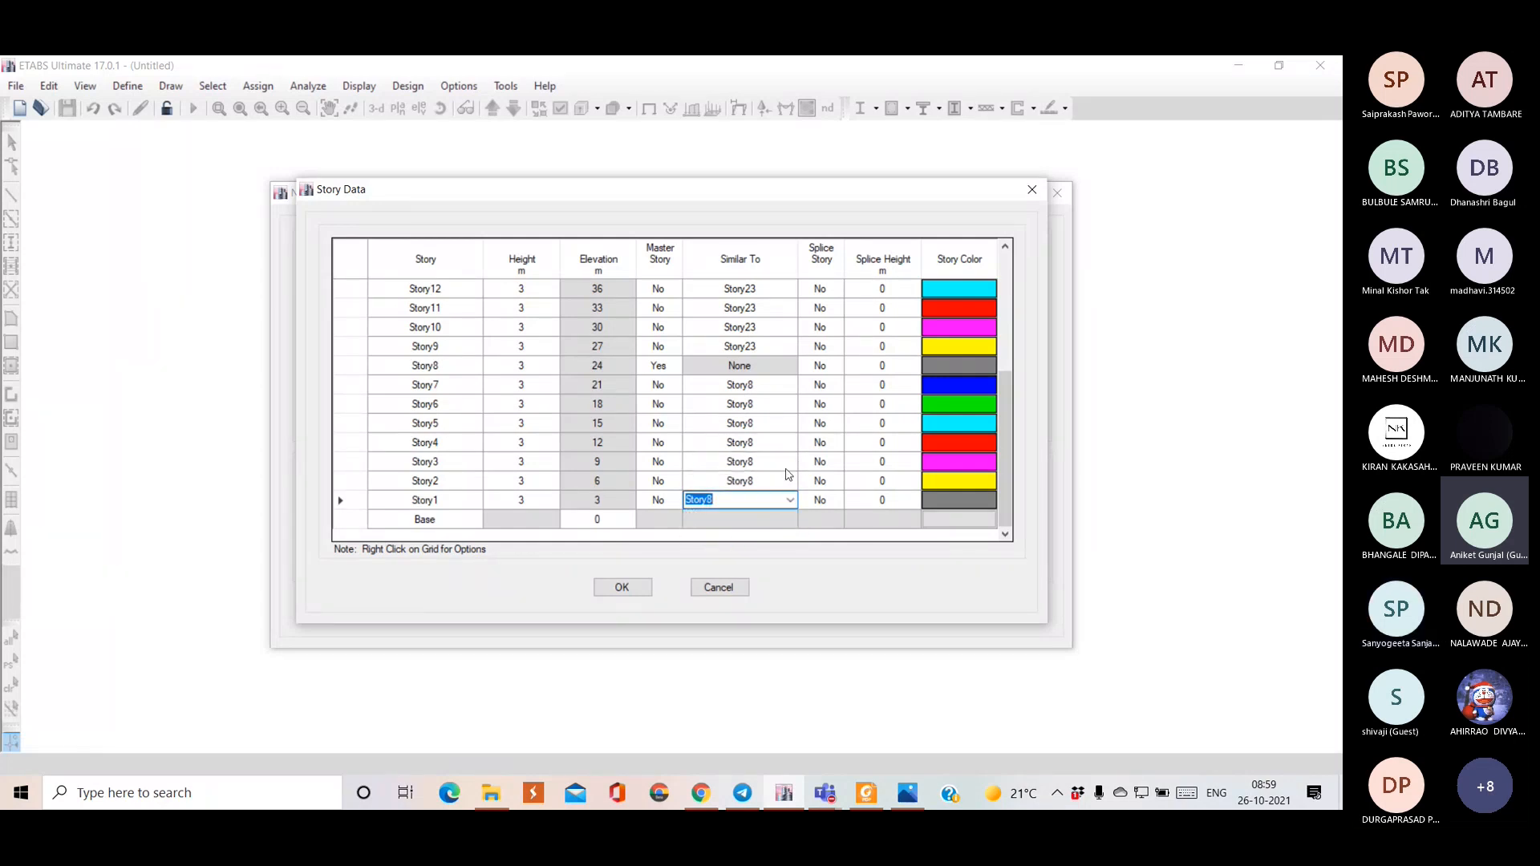
- Reselect Story8 as the story that Story7 is similar to
{"action": "left_click", "coordinate": [784, 463]}
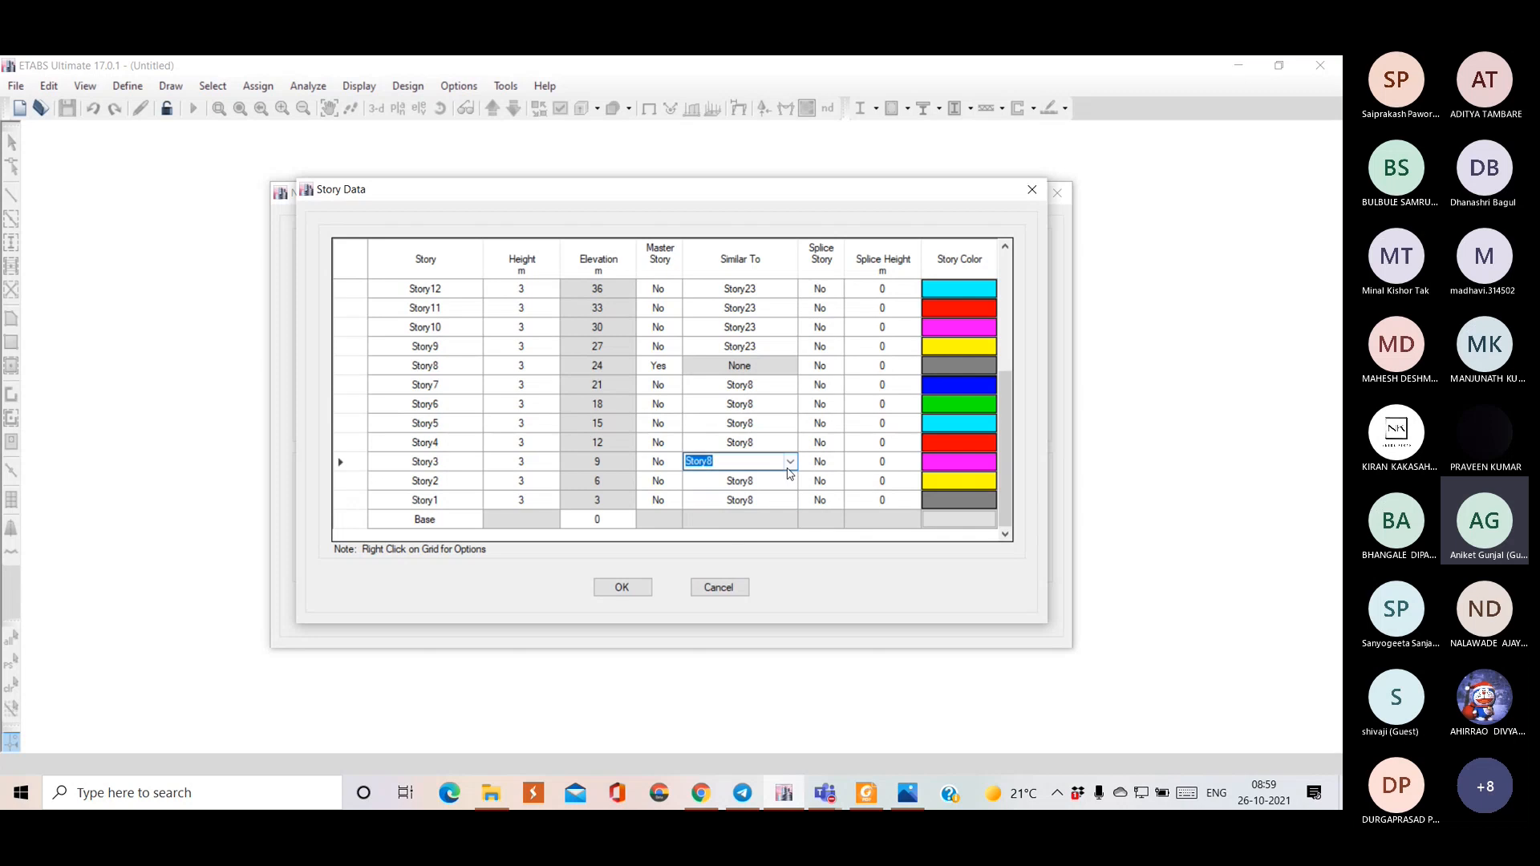
{"action": "left_click", "coordinate": [769, 365]}
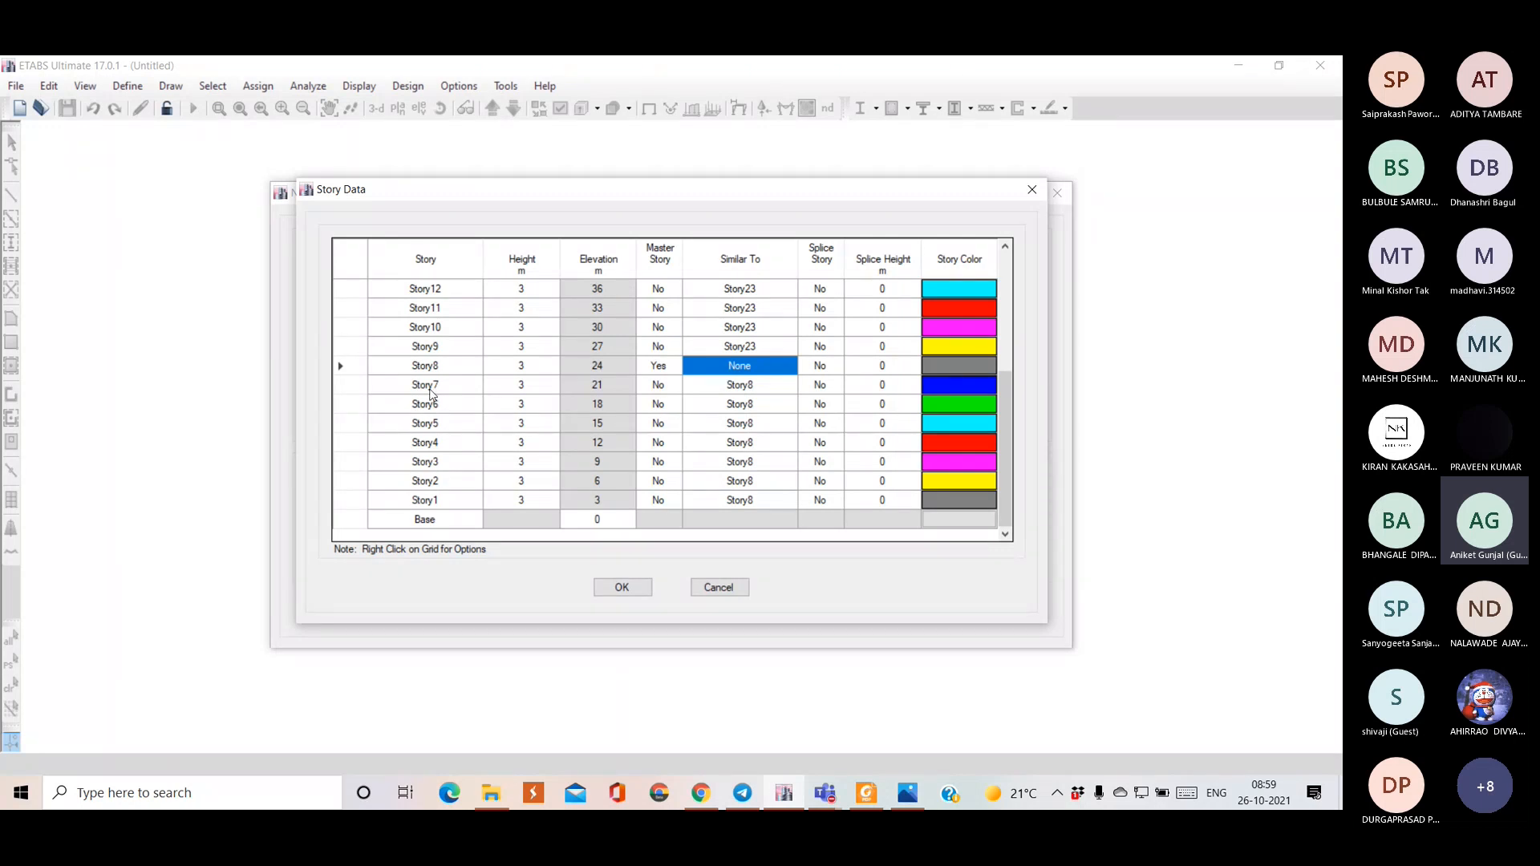
{"action": "left_click", "coordinate": [742, 385]}
{"action": "left_click", "coordinate": [790, 385]}
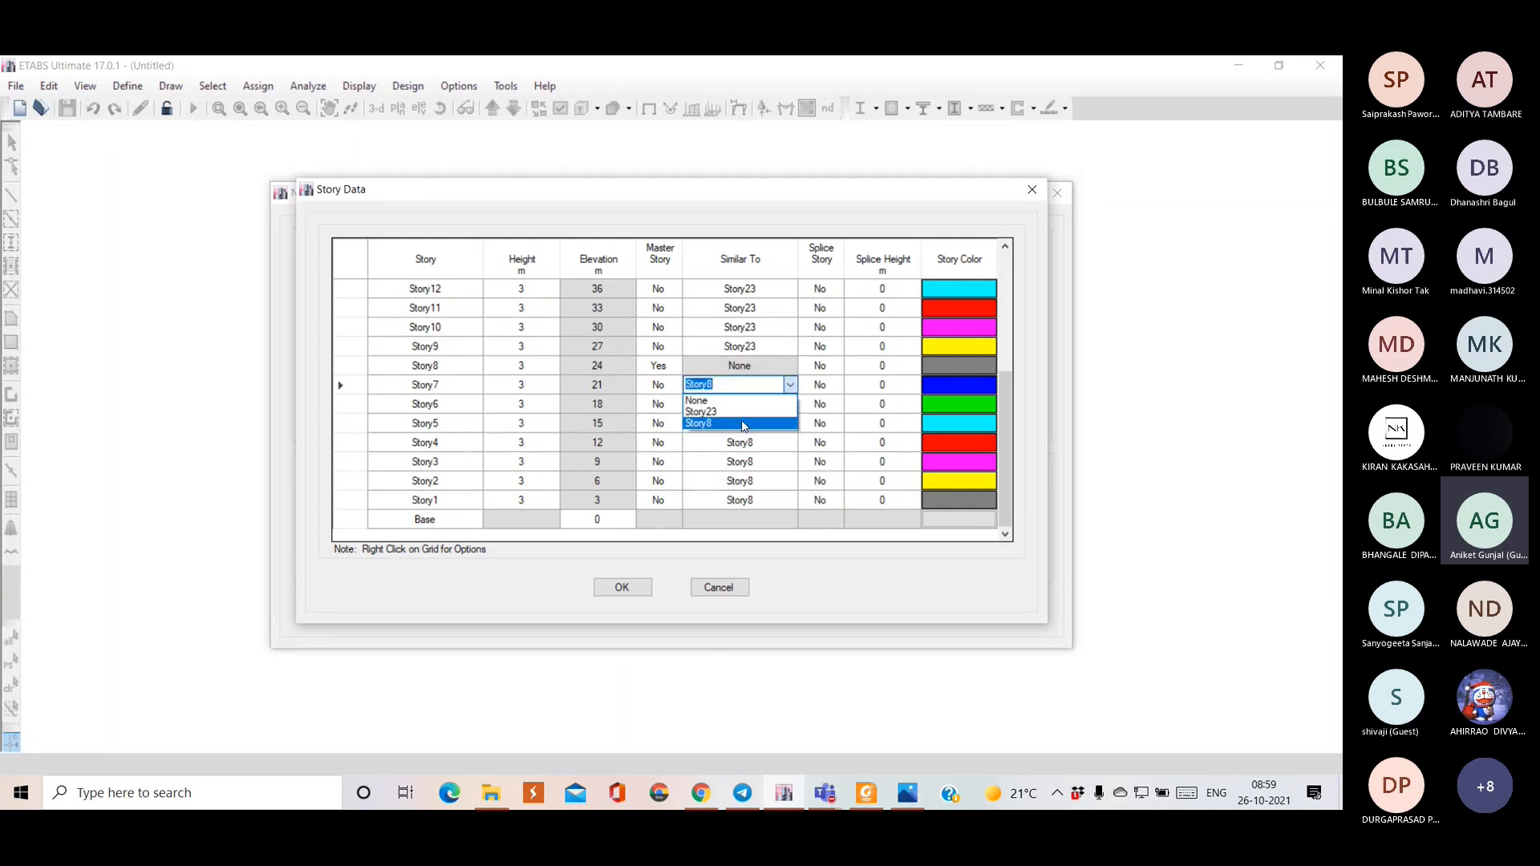
{"action": "left_click", "coordinate": [739, 423]}
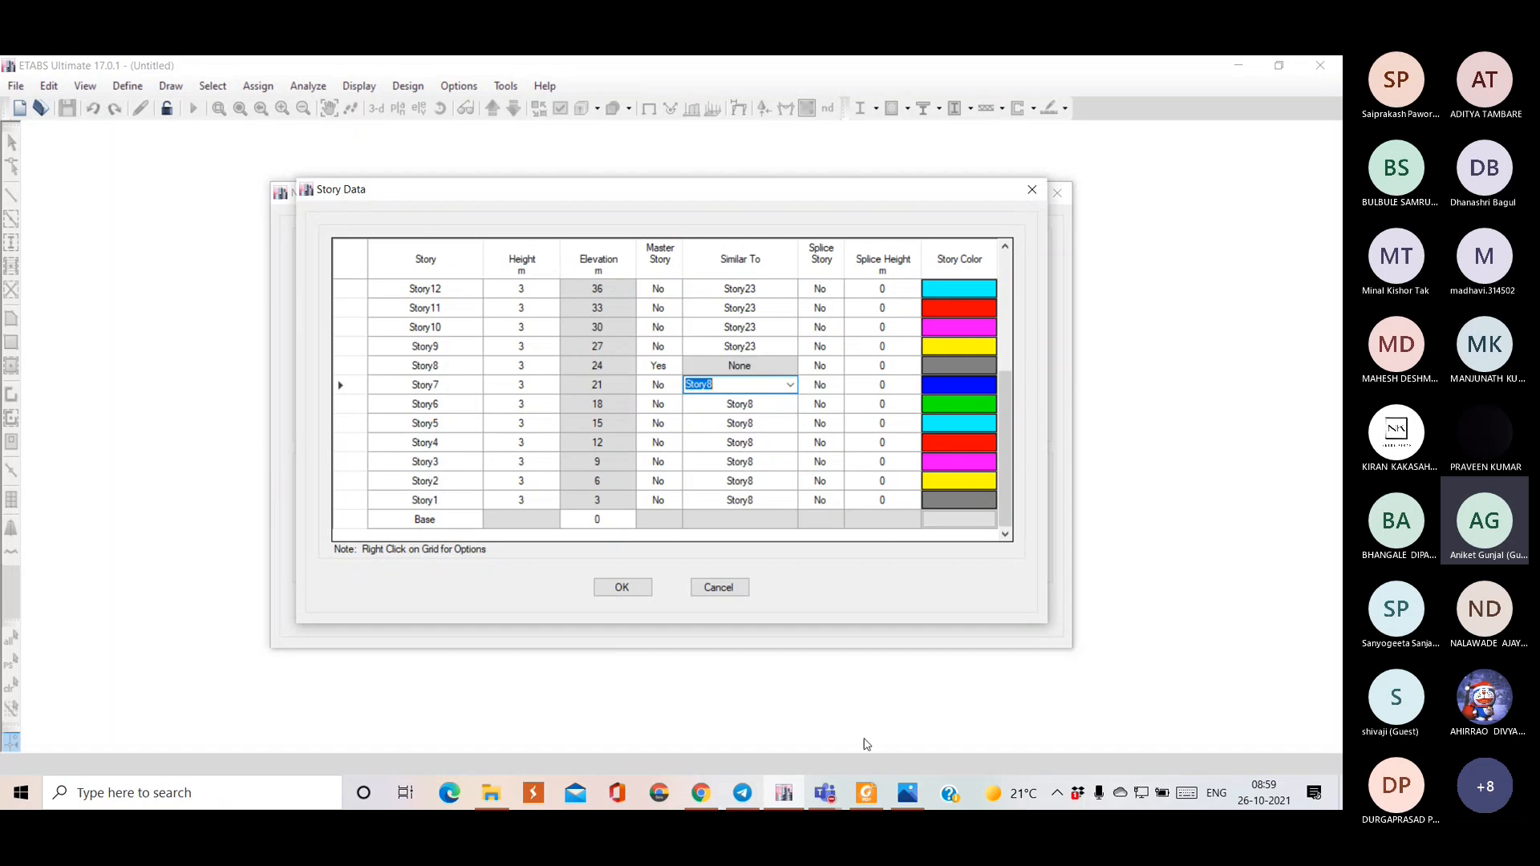
- Check the 9-14 storey group in the reference image and make Story14 a master story
{"action": "left_click", "coordinate": [908, 794]}
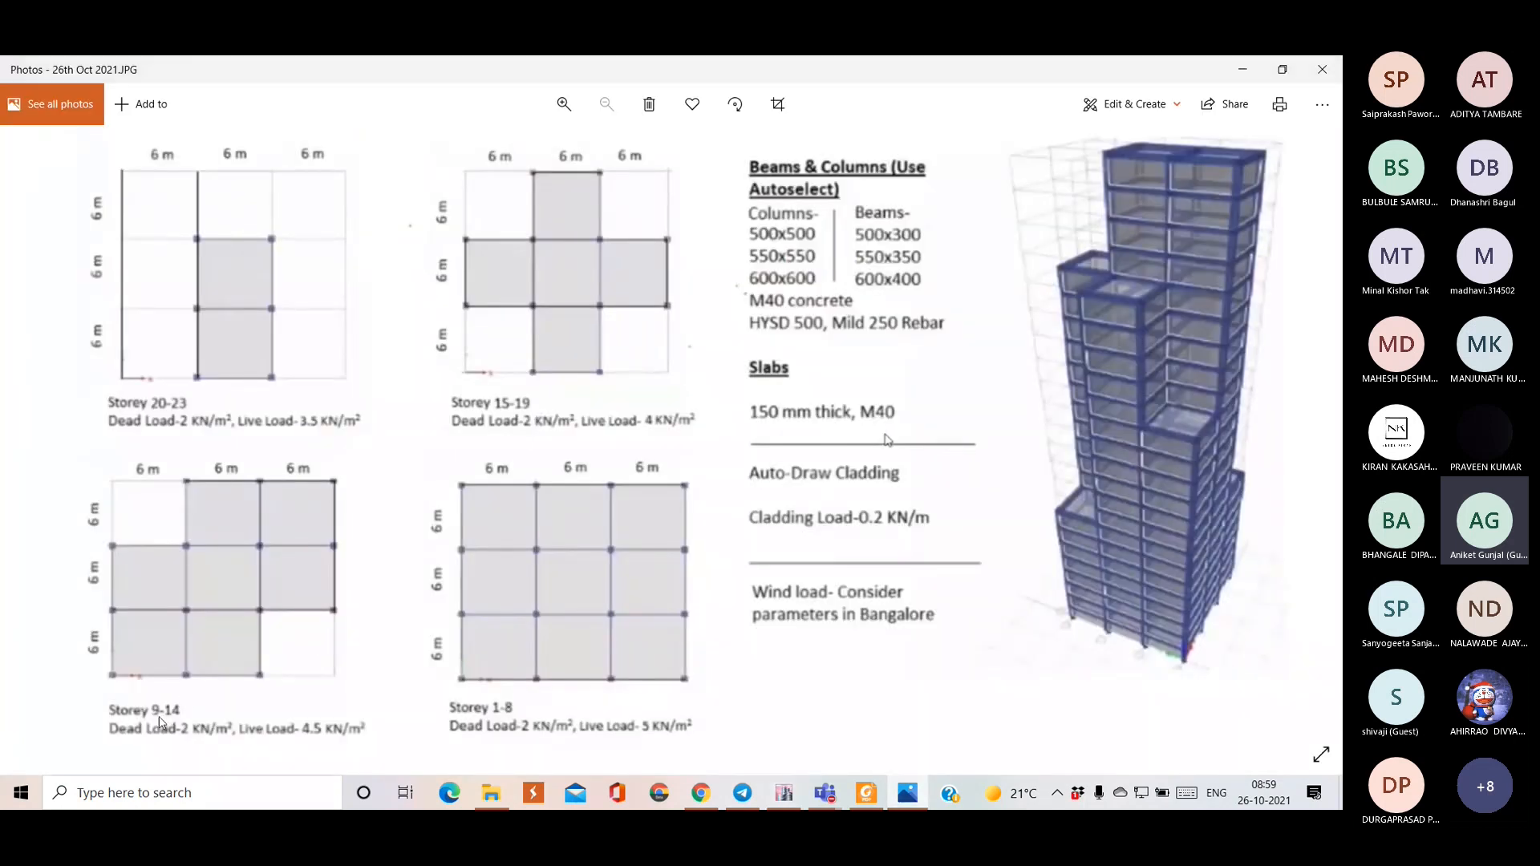
{"action": "mouse_move", "coordinate": [787, 794]}
{"action": "left_click", "coordinate": [790, 732]}
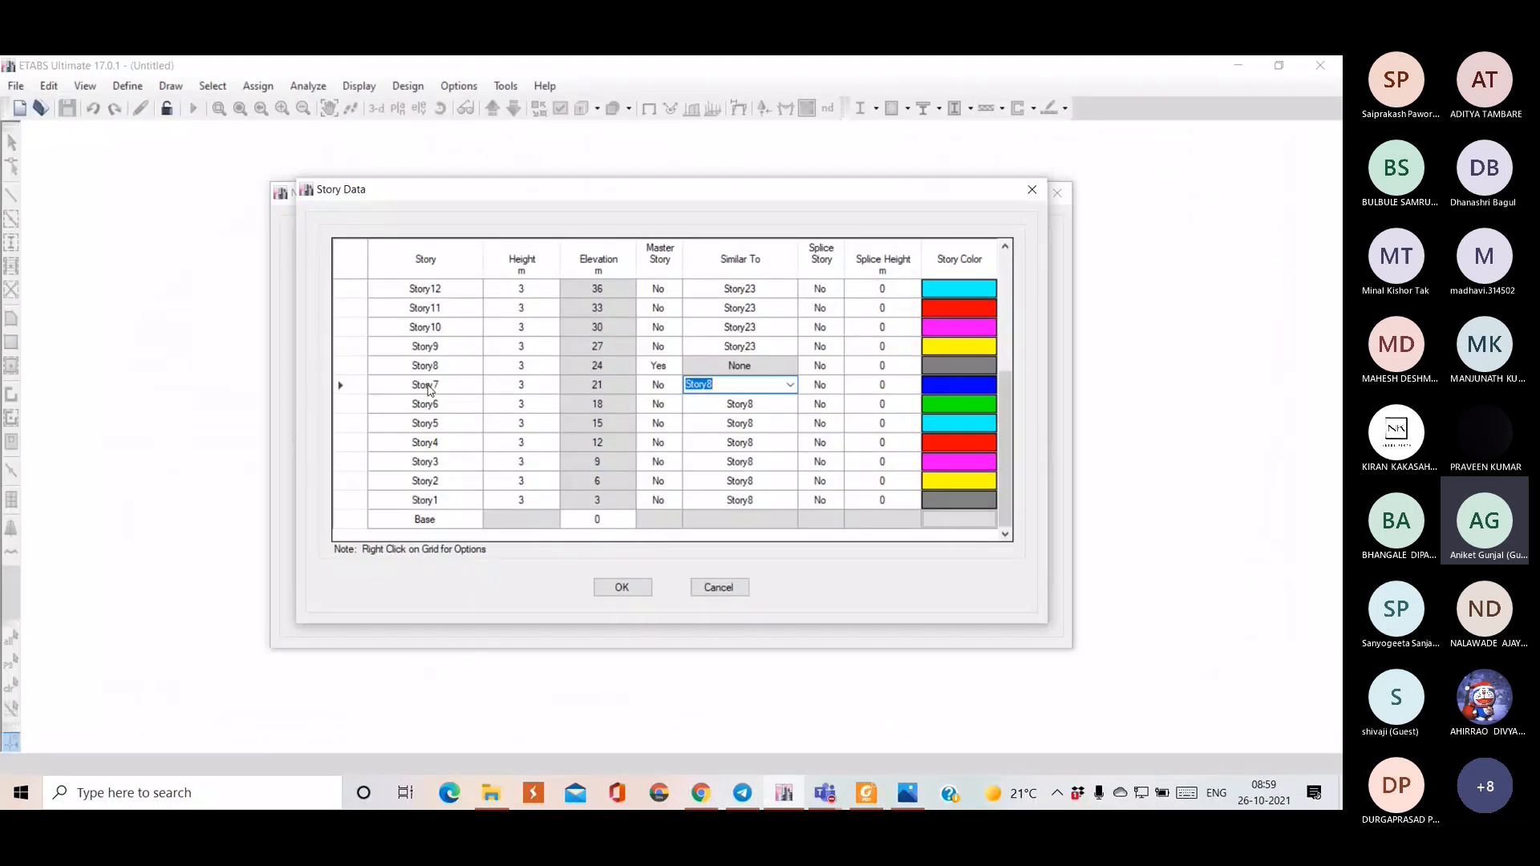
{"action": "scroll", "coordinate": [430, 391], "scroll_direction": "up", "scroll_amount": 2}
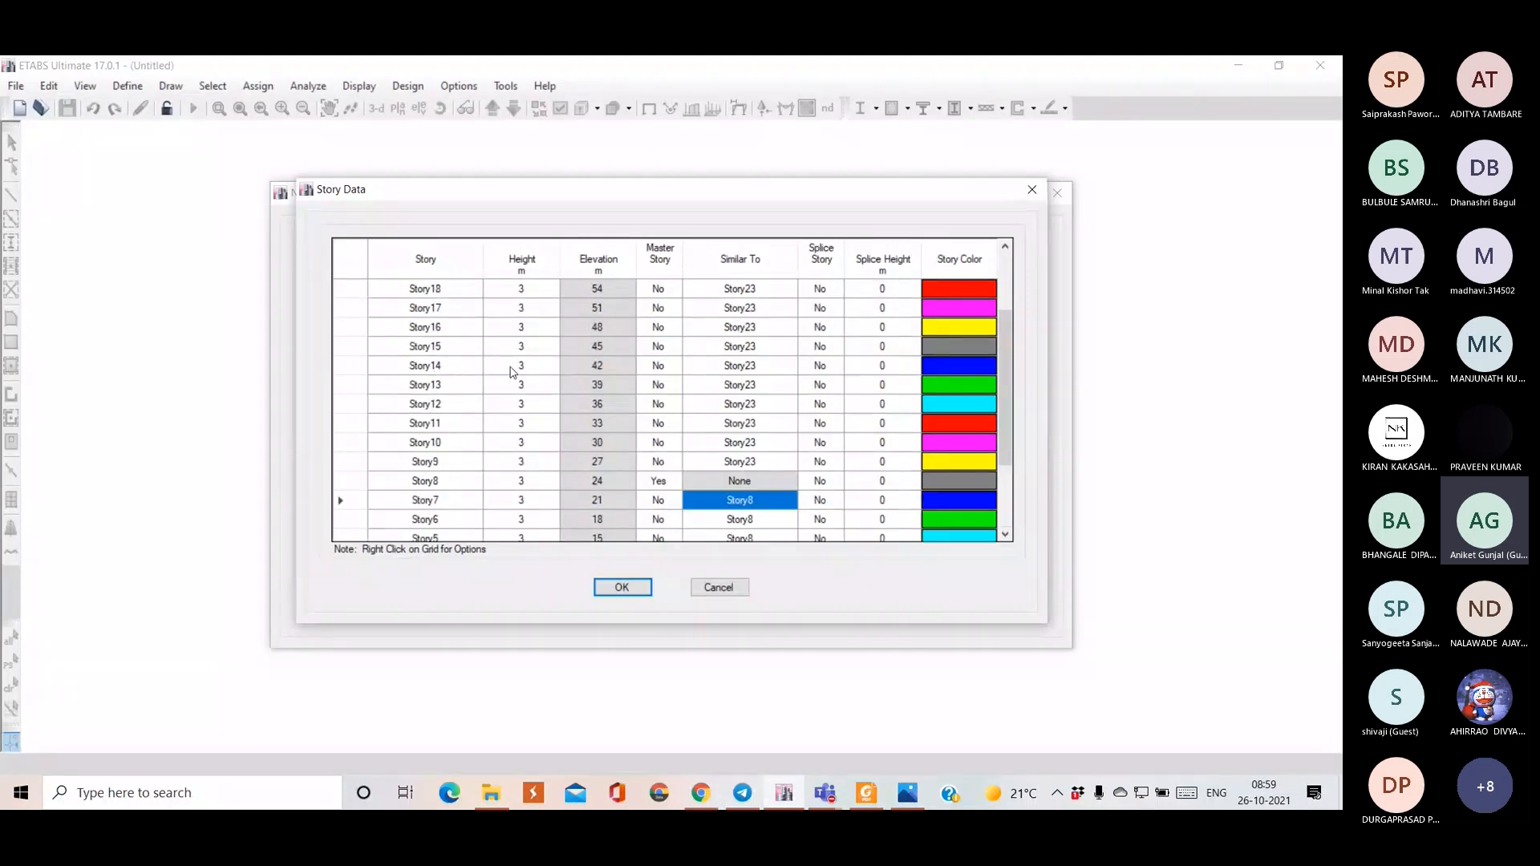
{"action": "left_click", "coordinate": [658, 366]}
{"action": "left_click", "coordinate": [659, 366]}
{"action": "left_click", "coordinate": [662, 387]}
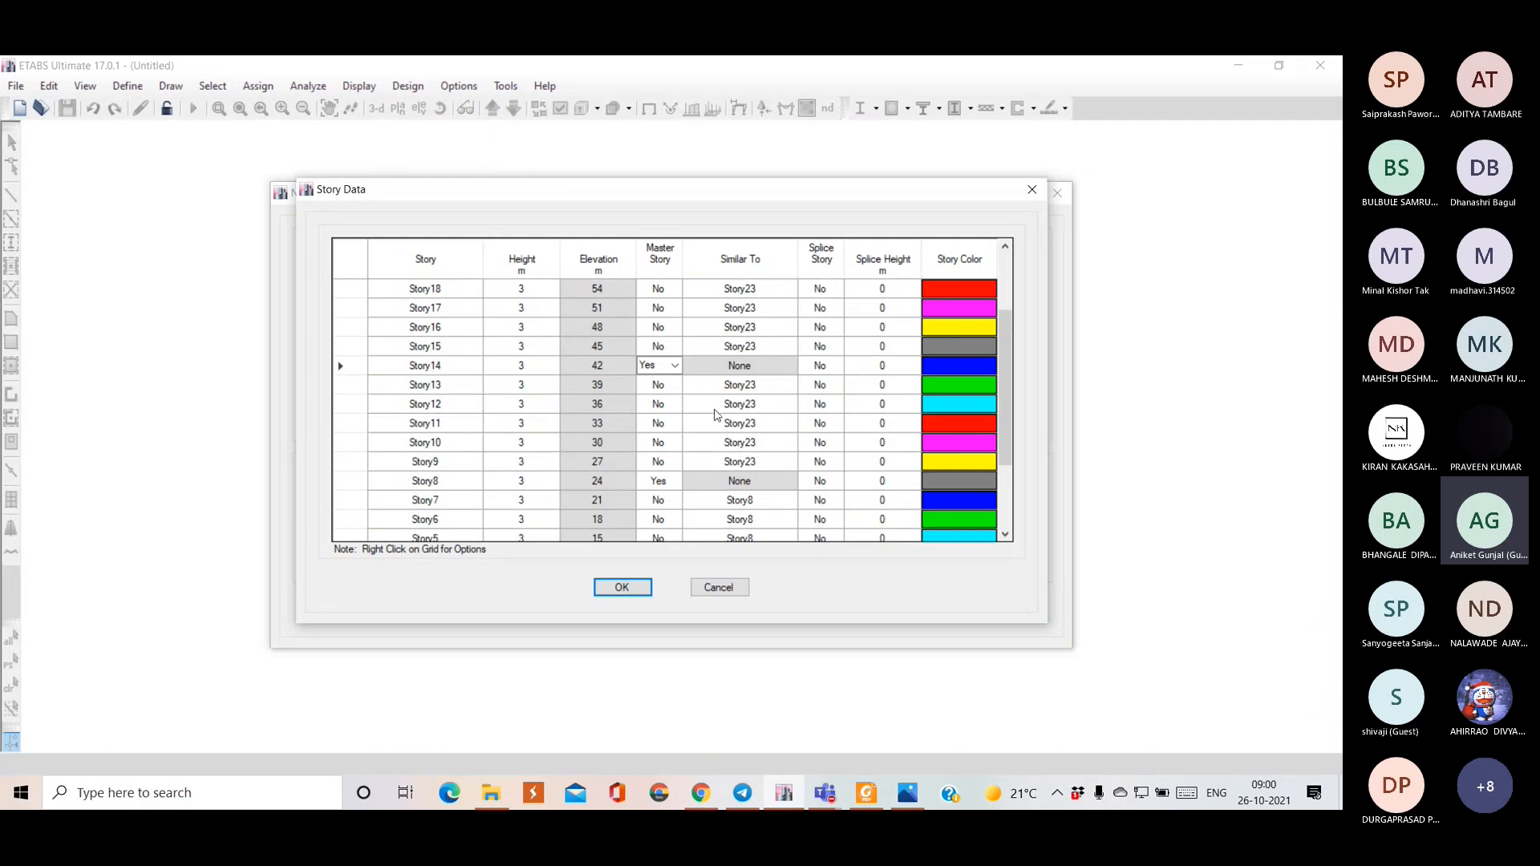
- Set each story from Story13 down to Story9 as similar to Story14 in the story data
{"action": "left_click", "coordinate": [746, 391]}
{"action": "left_click", "coordinate": [790, 385]}
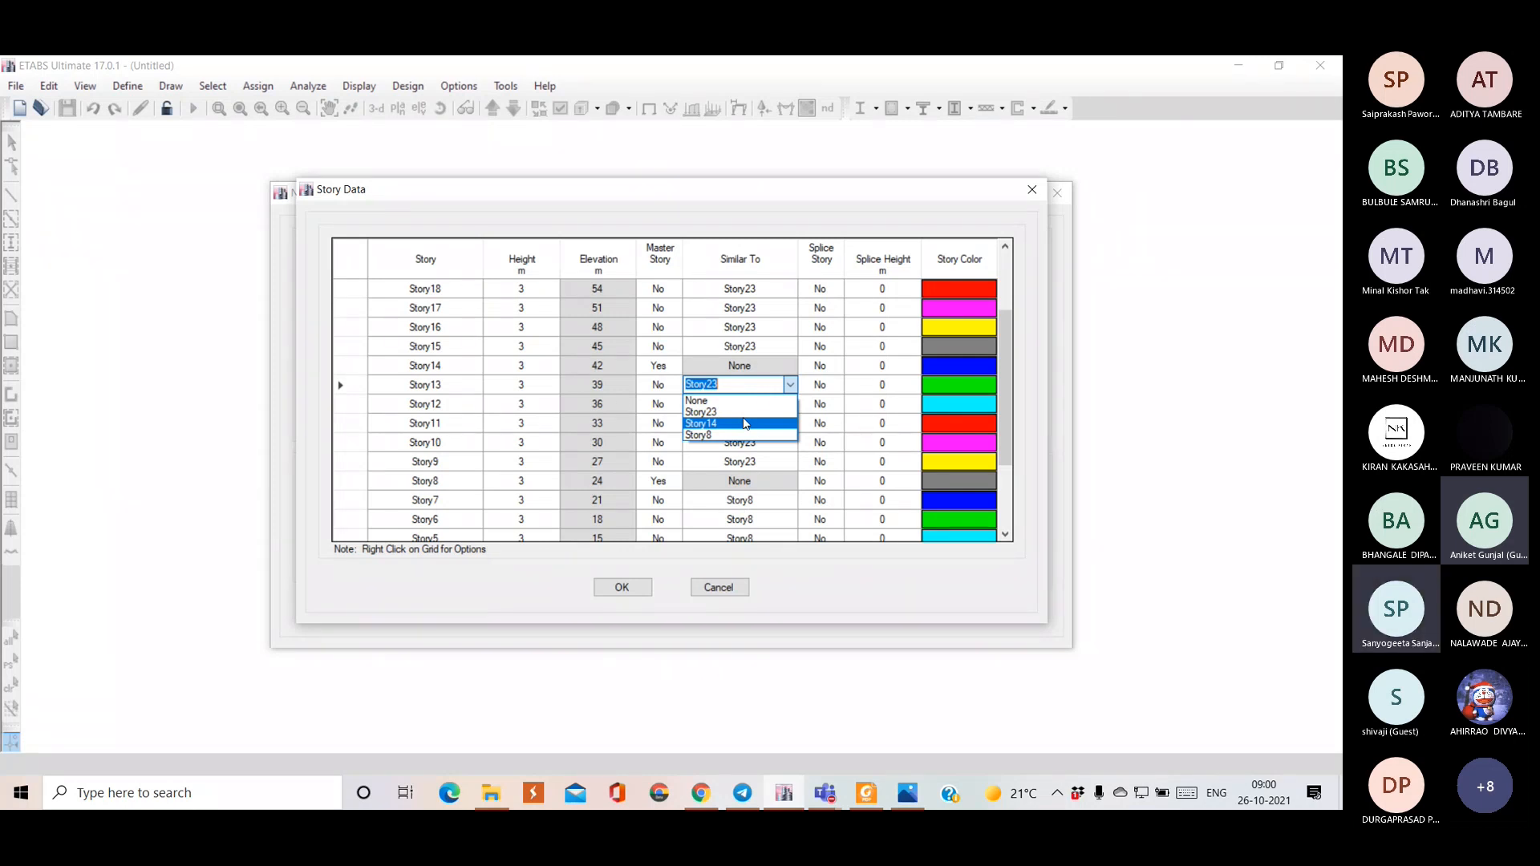
{"action": "left_click", "coordinate": [744, 424]}
{"action": "left_click", "coordinate": [772, 408]}
{"action": "left_click", "coordinate": [788, 406]}
{"action": "left_click", "coordinate": [780, 442]}
{"action": "left_click", "coordinate": [778, 429]}
{"action": "left_click", "coordinate": [790, 423]}
{"action": "left_click", "coordinate": [757, 465]}
{"action": "left_click", "coordinate": [774, 444]}
{"action": "left_click", "coordinate": [790, 442]}
{"action": "left_click", "coordinate": [761, 485]}
{"action": "left_click", "coordinate": [772, 463]}
{"action": "left_click", "coordinate": [790, 463]}
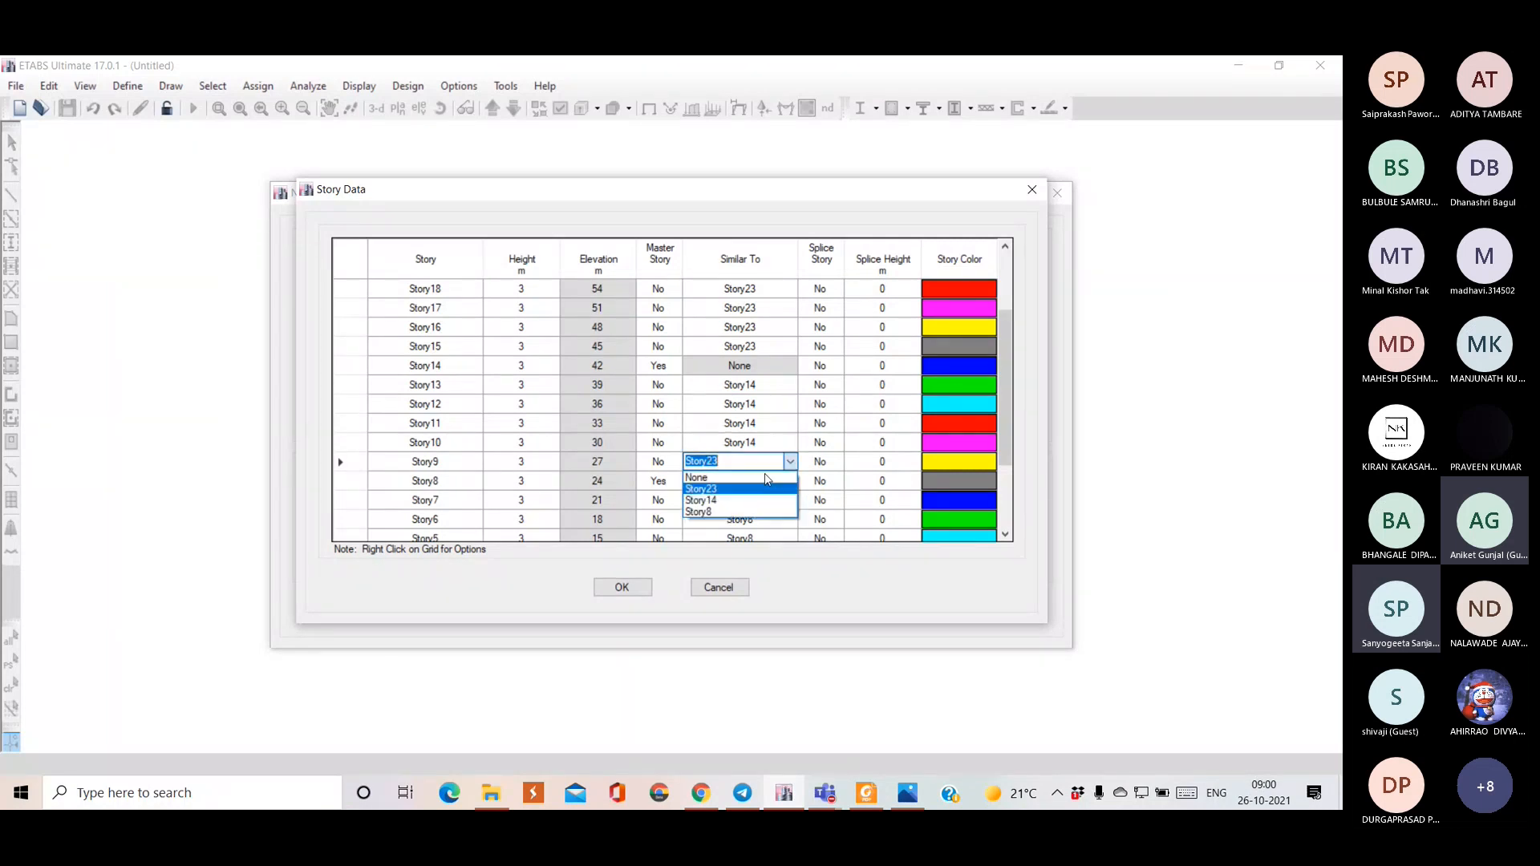
{"action": "left_click", "coordinate": [767, 501]}
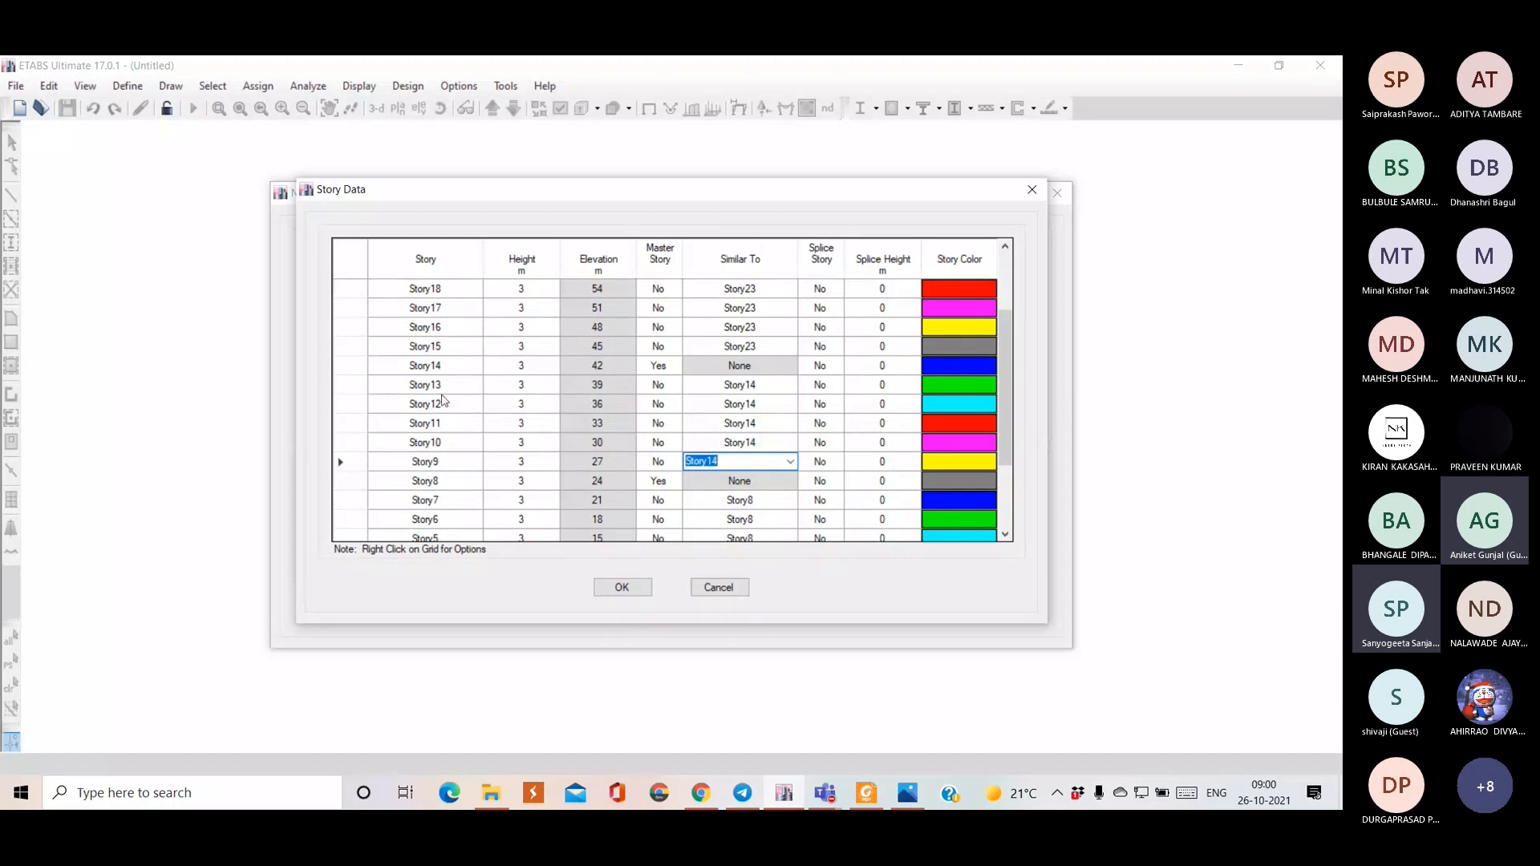
- Check the 15-19 storey group in the reference image and make Story19 a master story
{"action": "key", "text": "alt+Tab"}
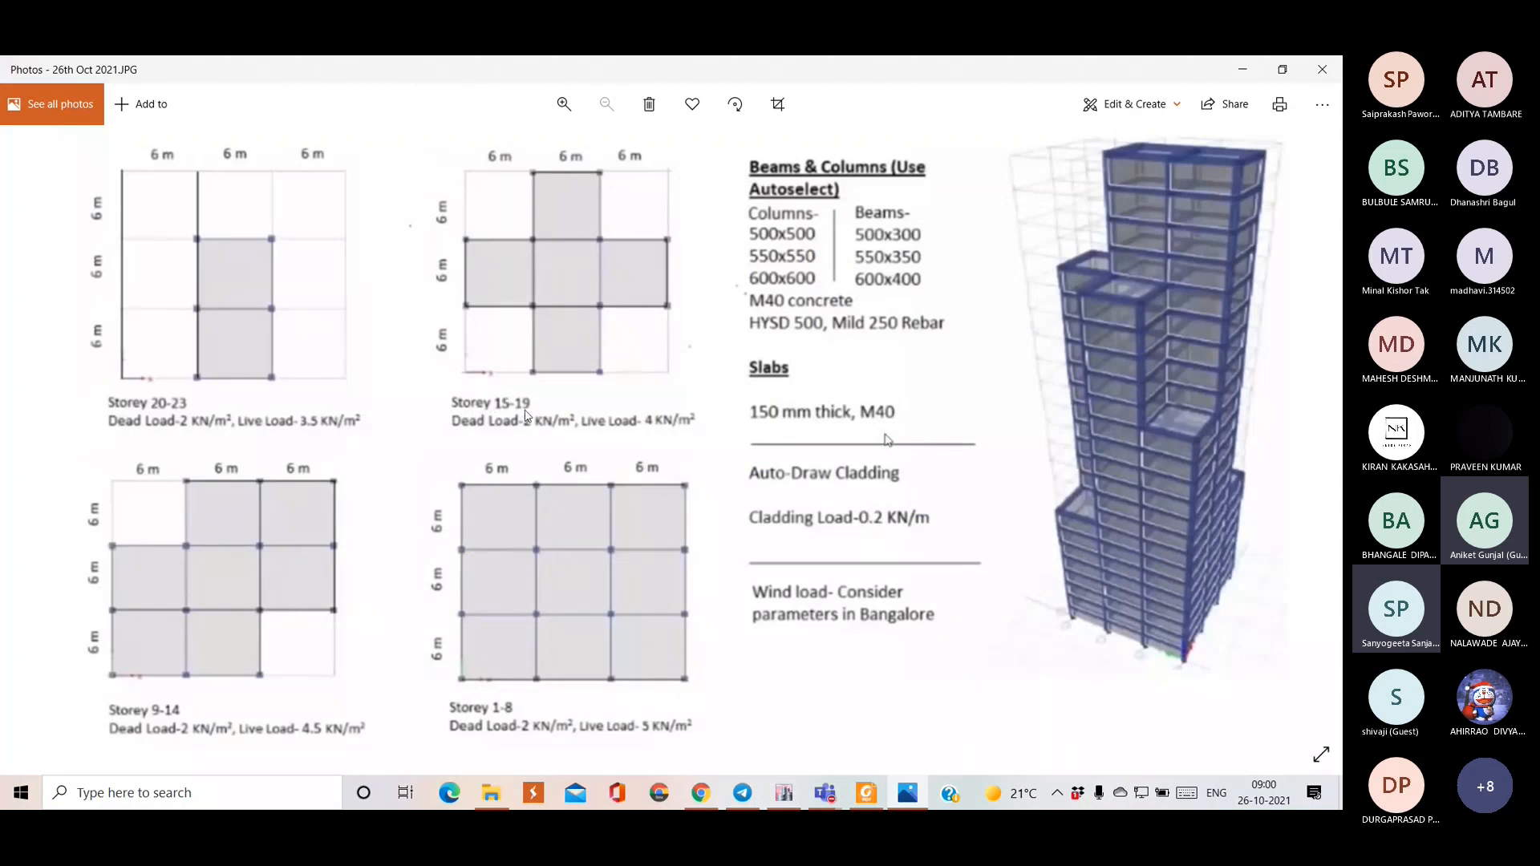
{"action": "left_click", "coordinate": [790, 793]}
{"action": "scroll", "coordinate": [477, 393], "scroll_direction": "up", "scroll_amount": 2}
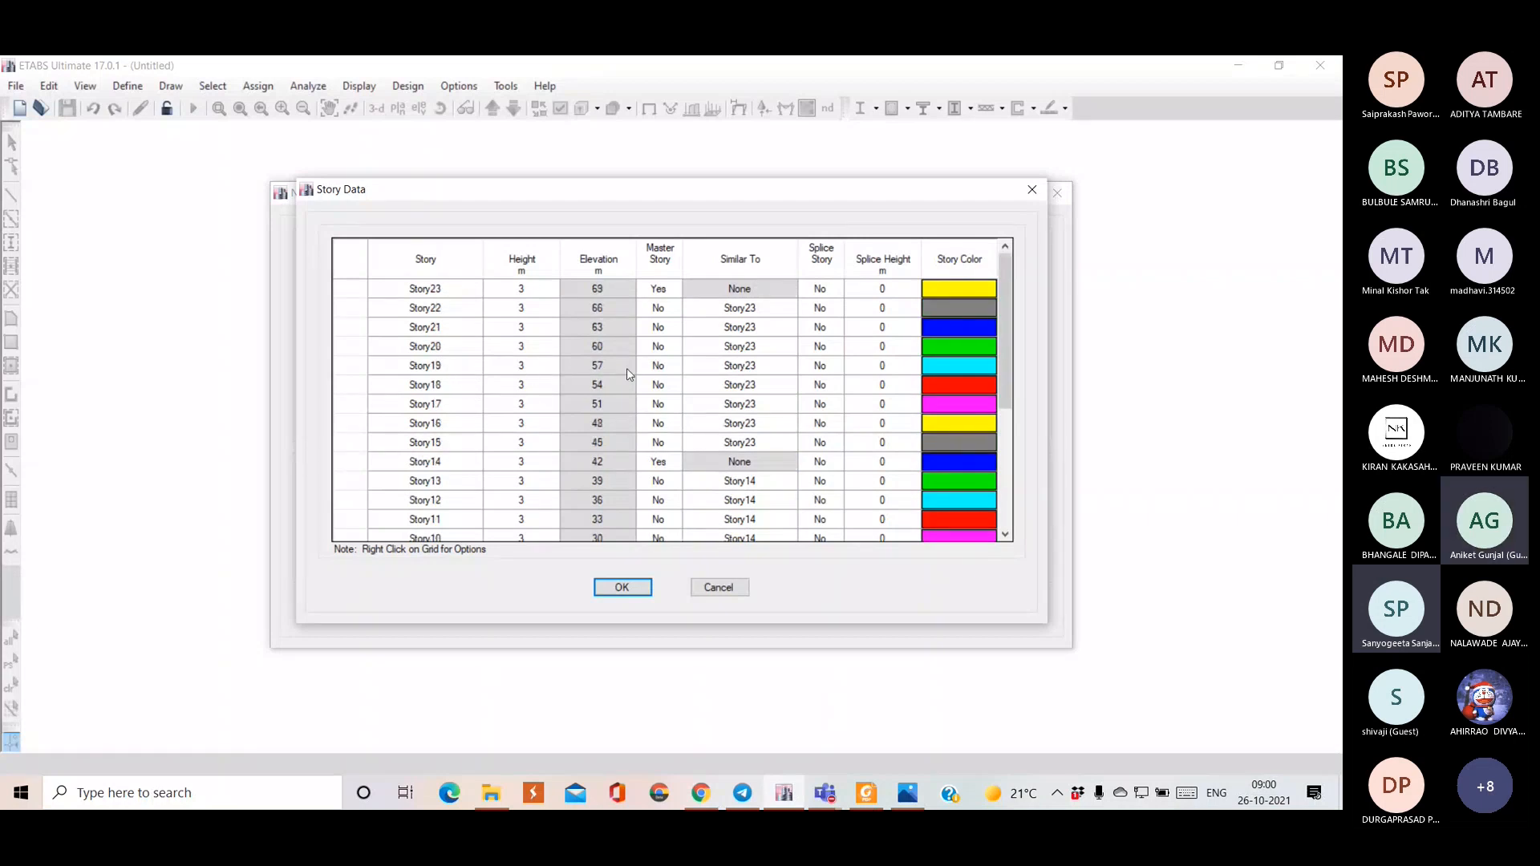
{"action": "left_click", "coordinate": [661, 366]}
{"action": "left_click", "coordinate": [675, 370]}
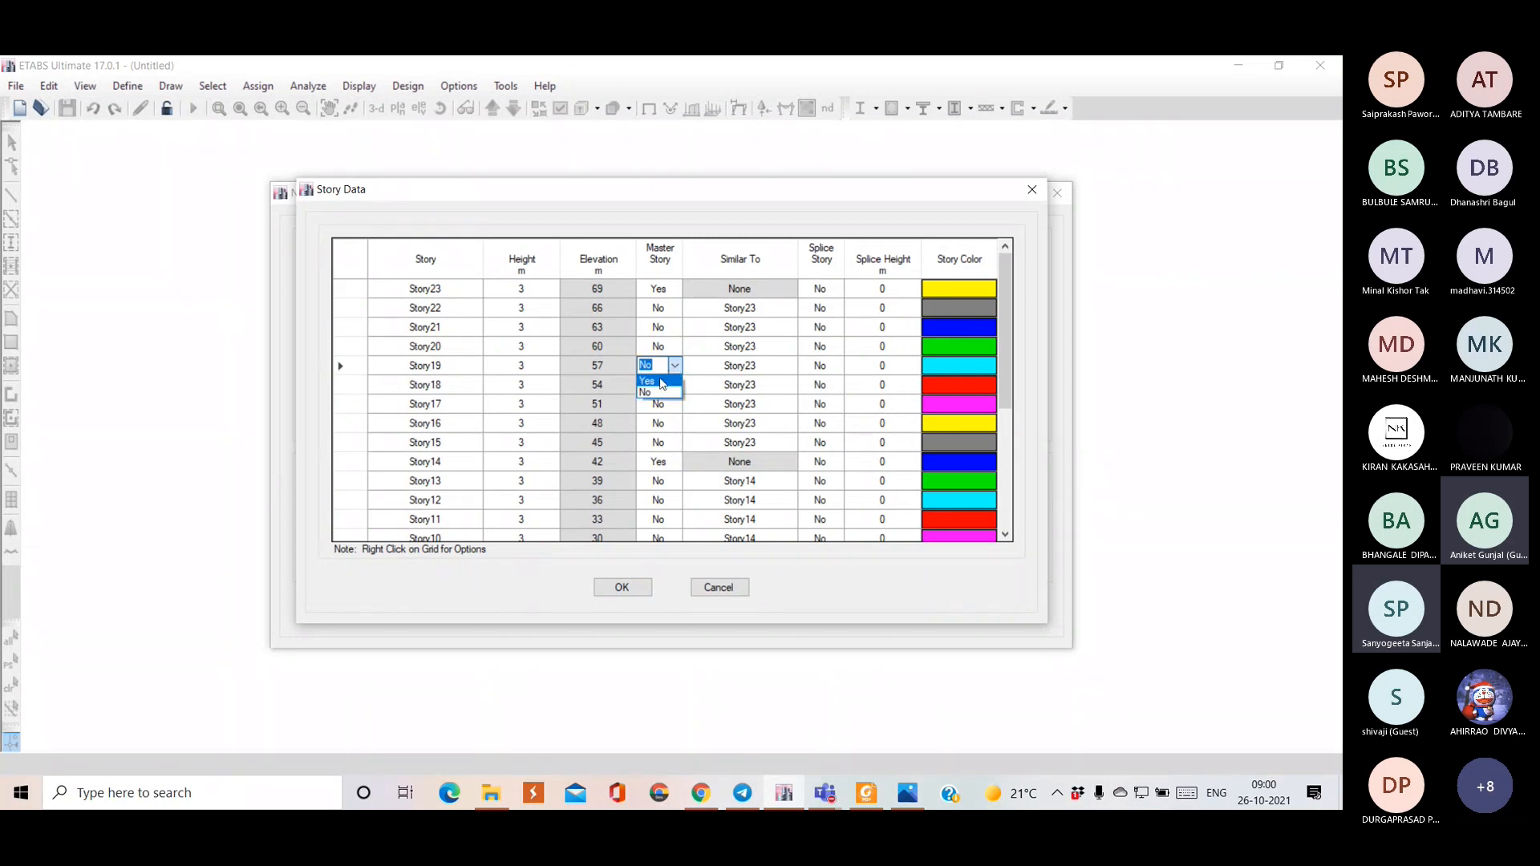
{"action": "left_click", "coordinate": [662, 383]}
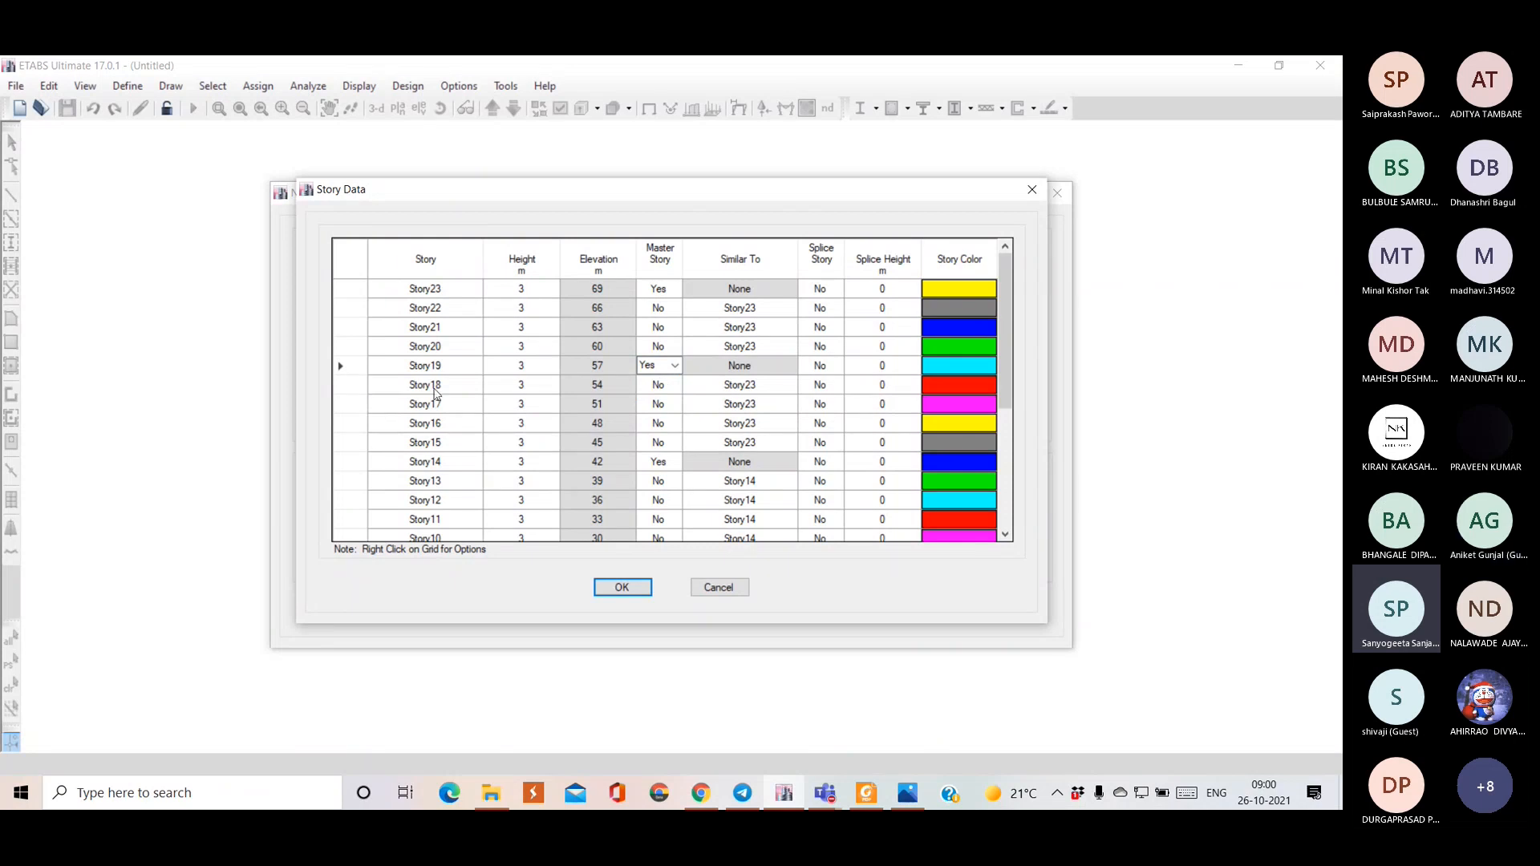
- Set each story from Story18 down to Story15 as similar to Story19
{"action": "left_click", "coordinate": [732, 389]}
{"action": "left_click", "coordinate": [791, 387]}
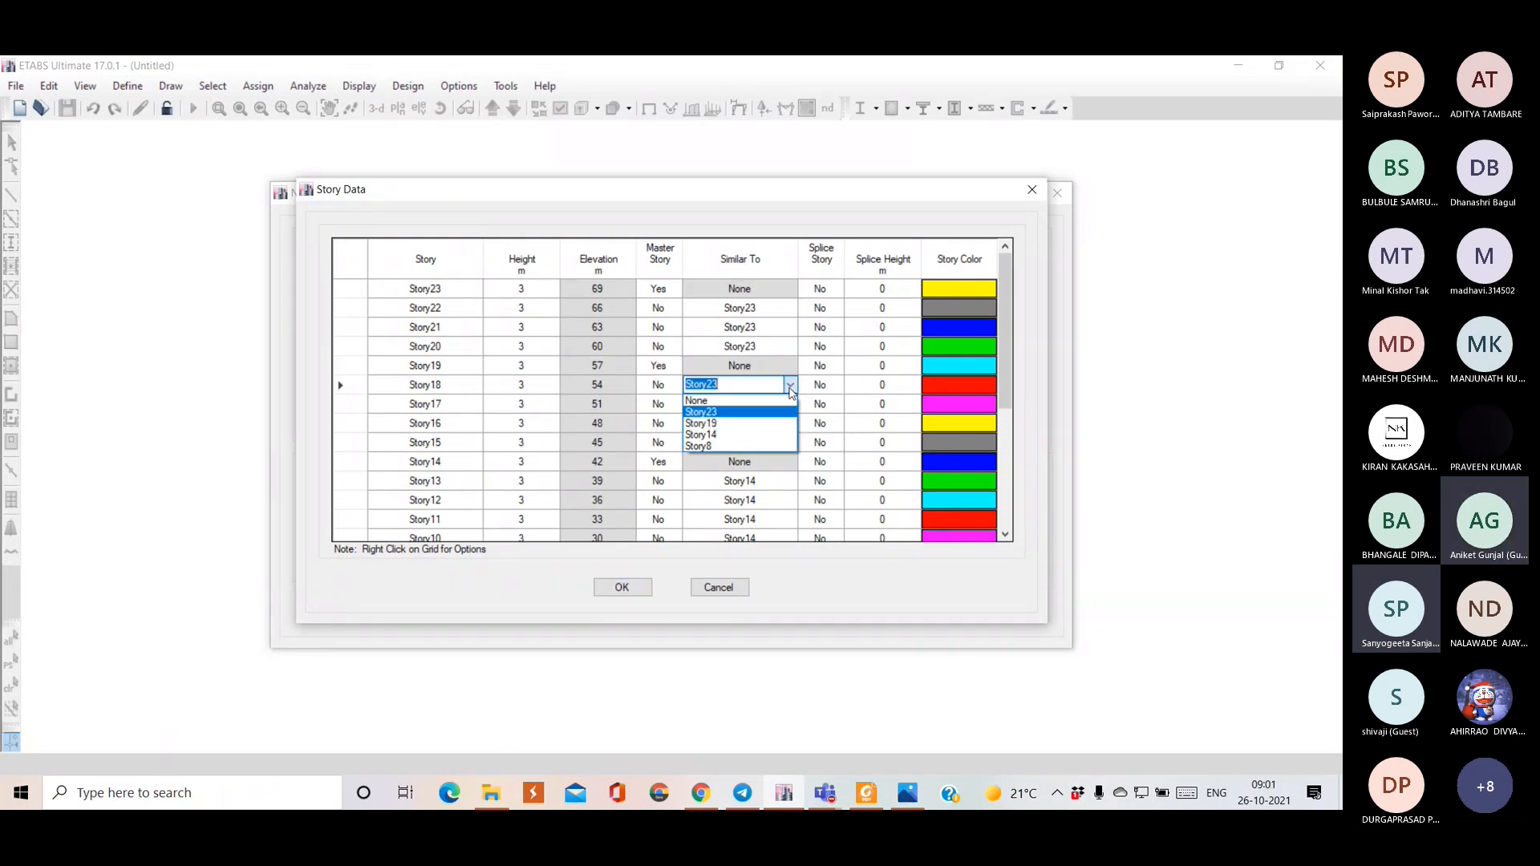
{"action": "left_click", "coordinate": [769, 416]}
{"action": "left_click", "coordinate": [791, 406]}
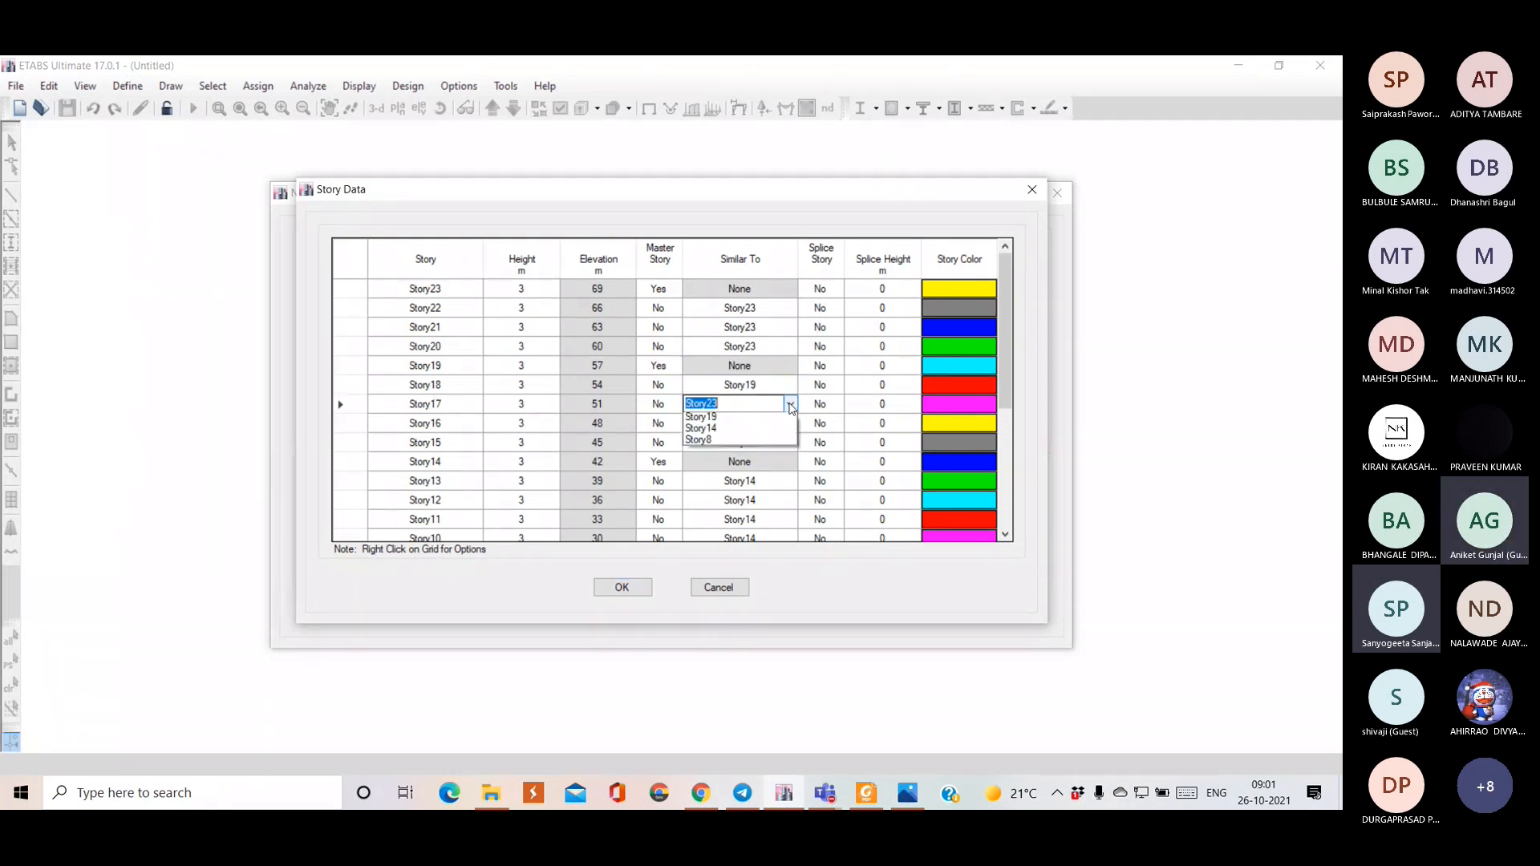
{"action": "left_click", "coordinate": [768, 442]}
{"action": "left_click", "coordinate": [769, 422]}
{"action": "left_click", "coordinate": [792, 423]}
{"action": "left_click", "coordinate": [770, 459]}
{"action": "left_click", "coordinate": [776, 442]}
{"action": "left_click", "coordinate": [791, 442]}
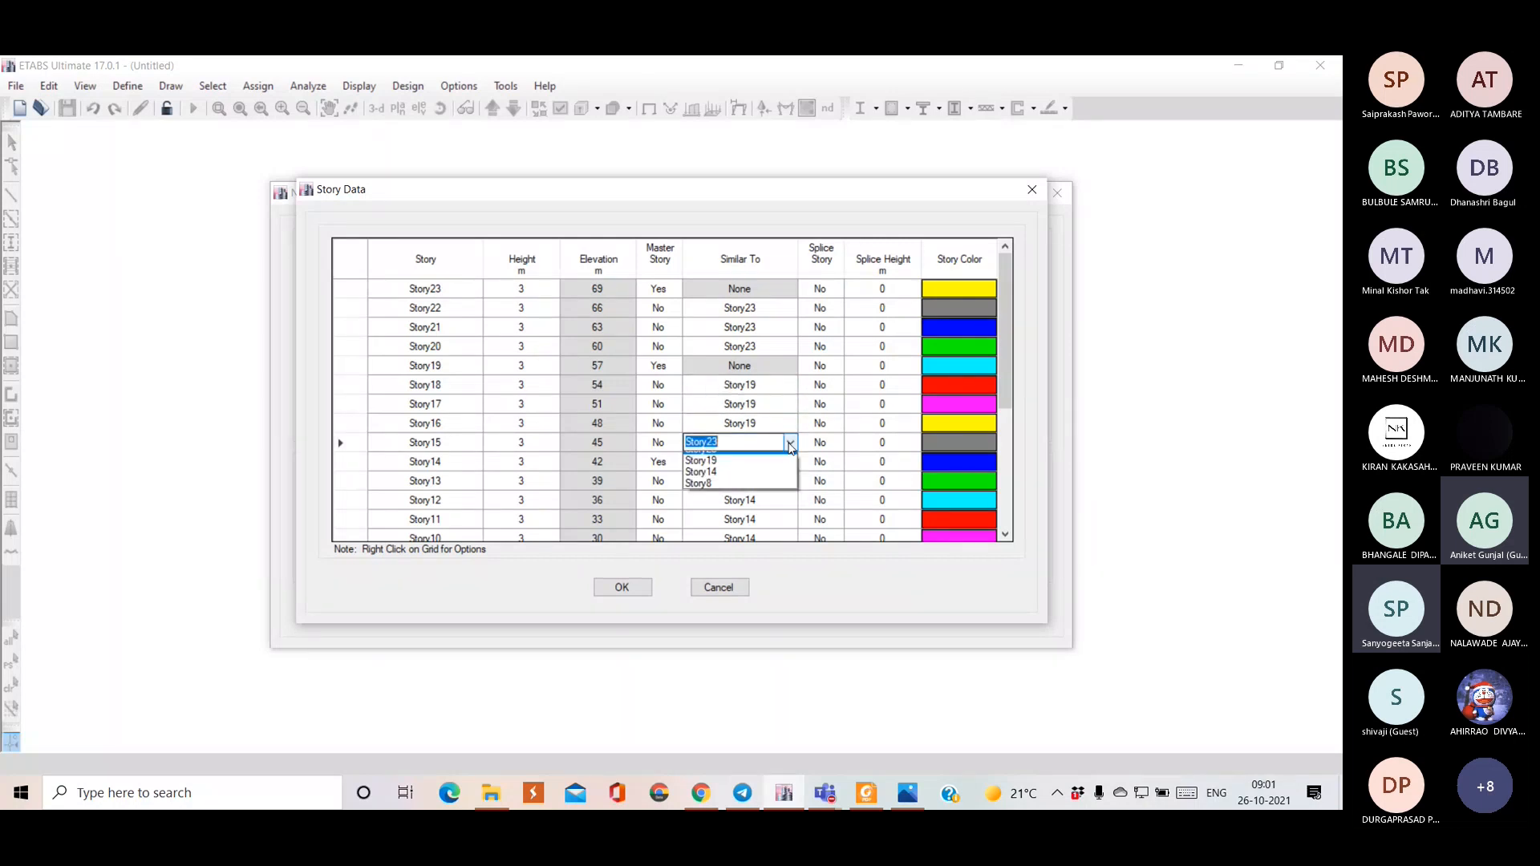
{"action": "left_click", "coordinate": [769, 478]}
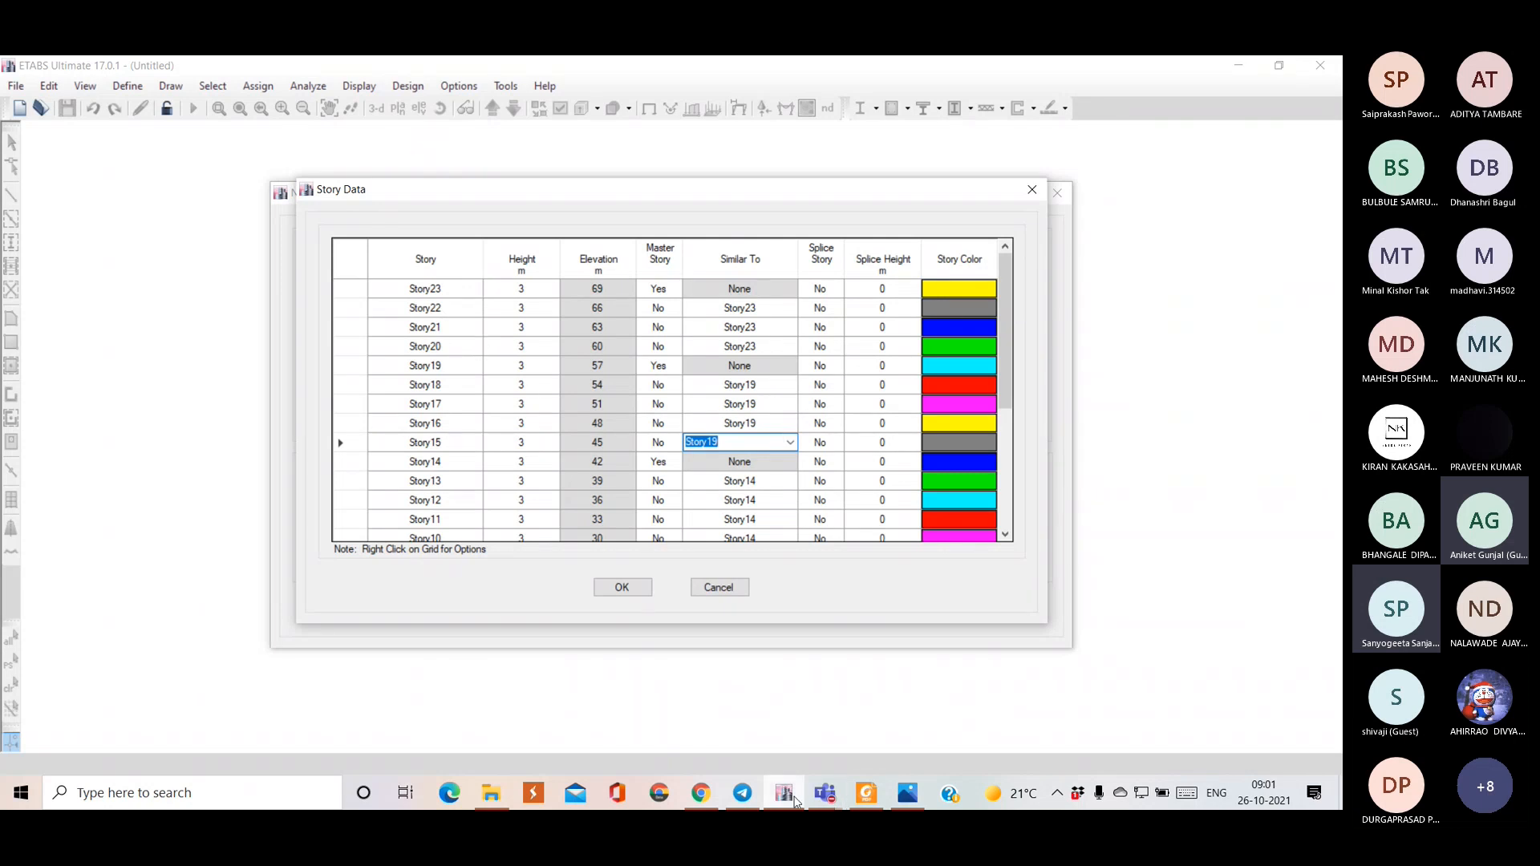
- Check the 20-23 storey group in the reference image, then accept the story data and create the Grid Only model
{"action": "left_click", "coordinate": [917, 799]}
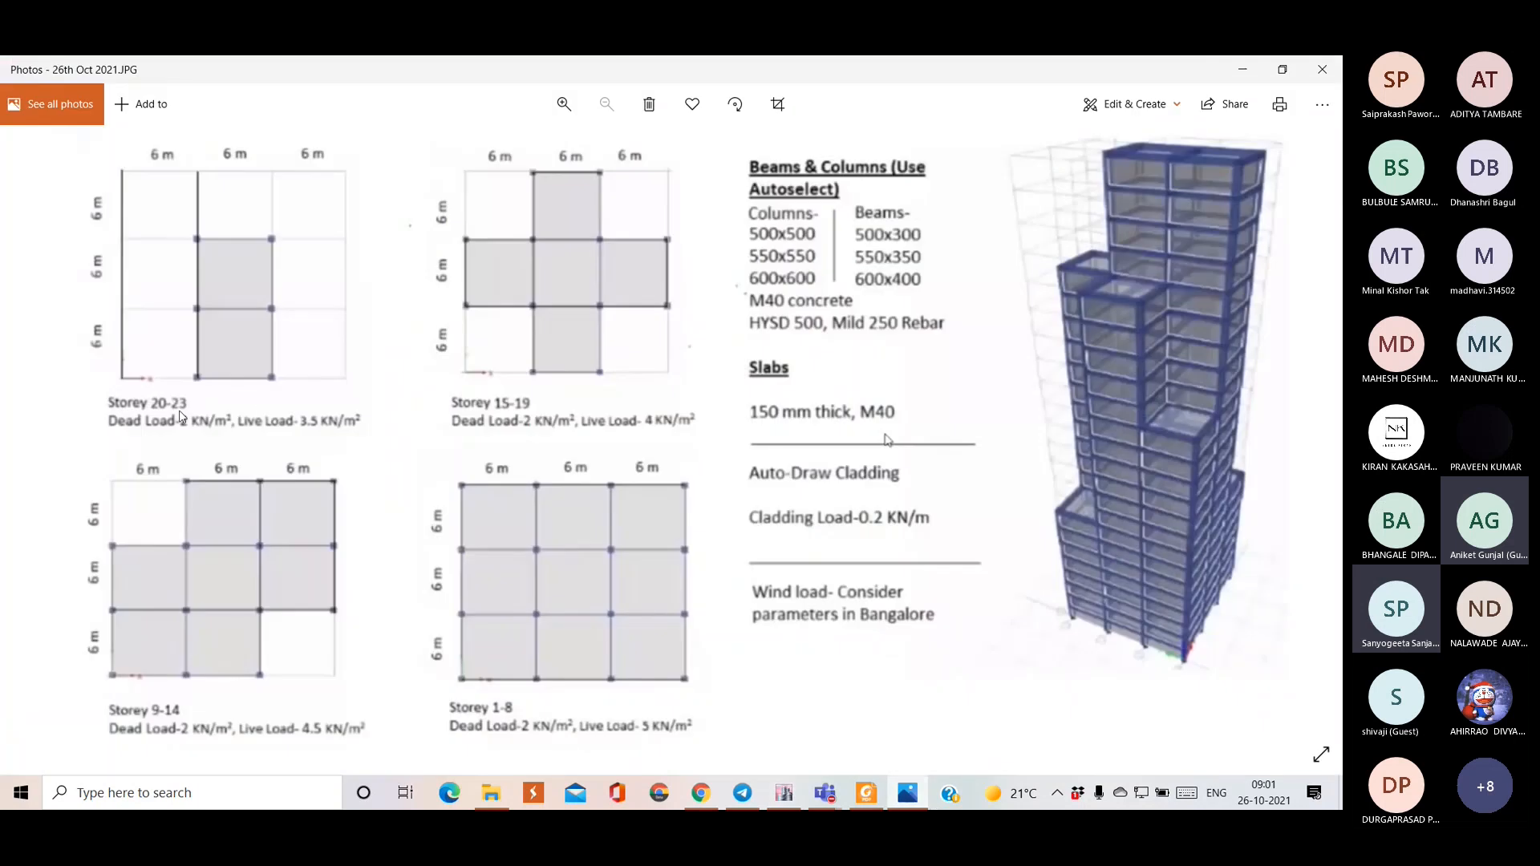
{"action": "left_click", "coordinate": [785, 795]}
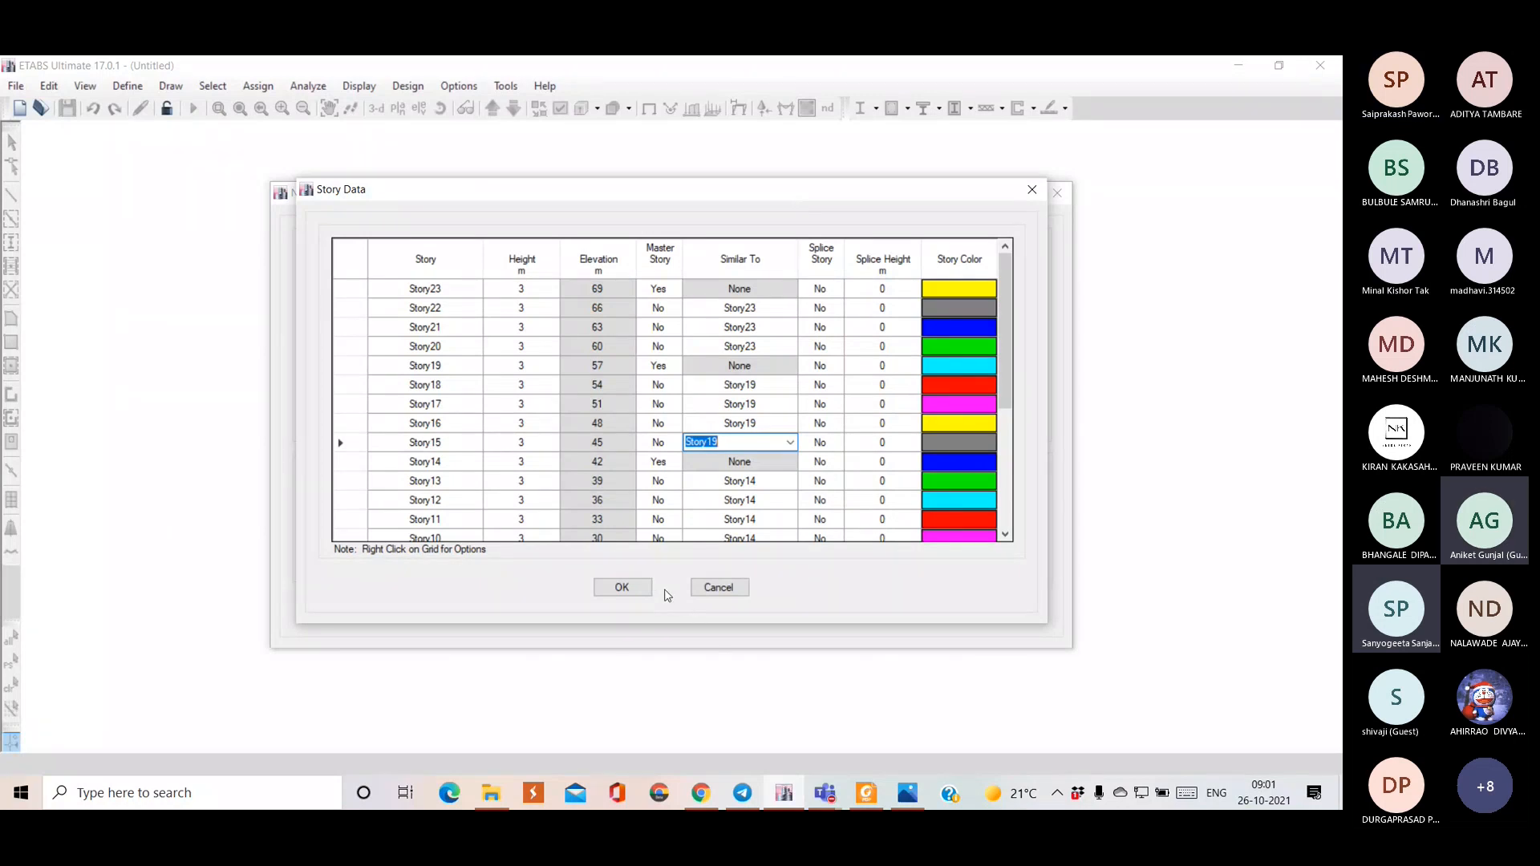
{"action": "left_click", "coordinate": [624, 590]}
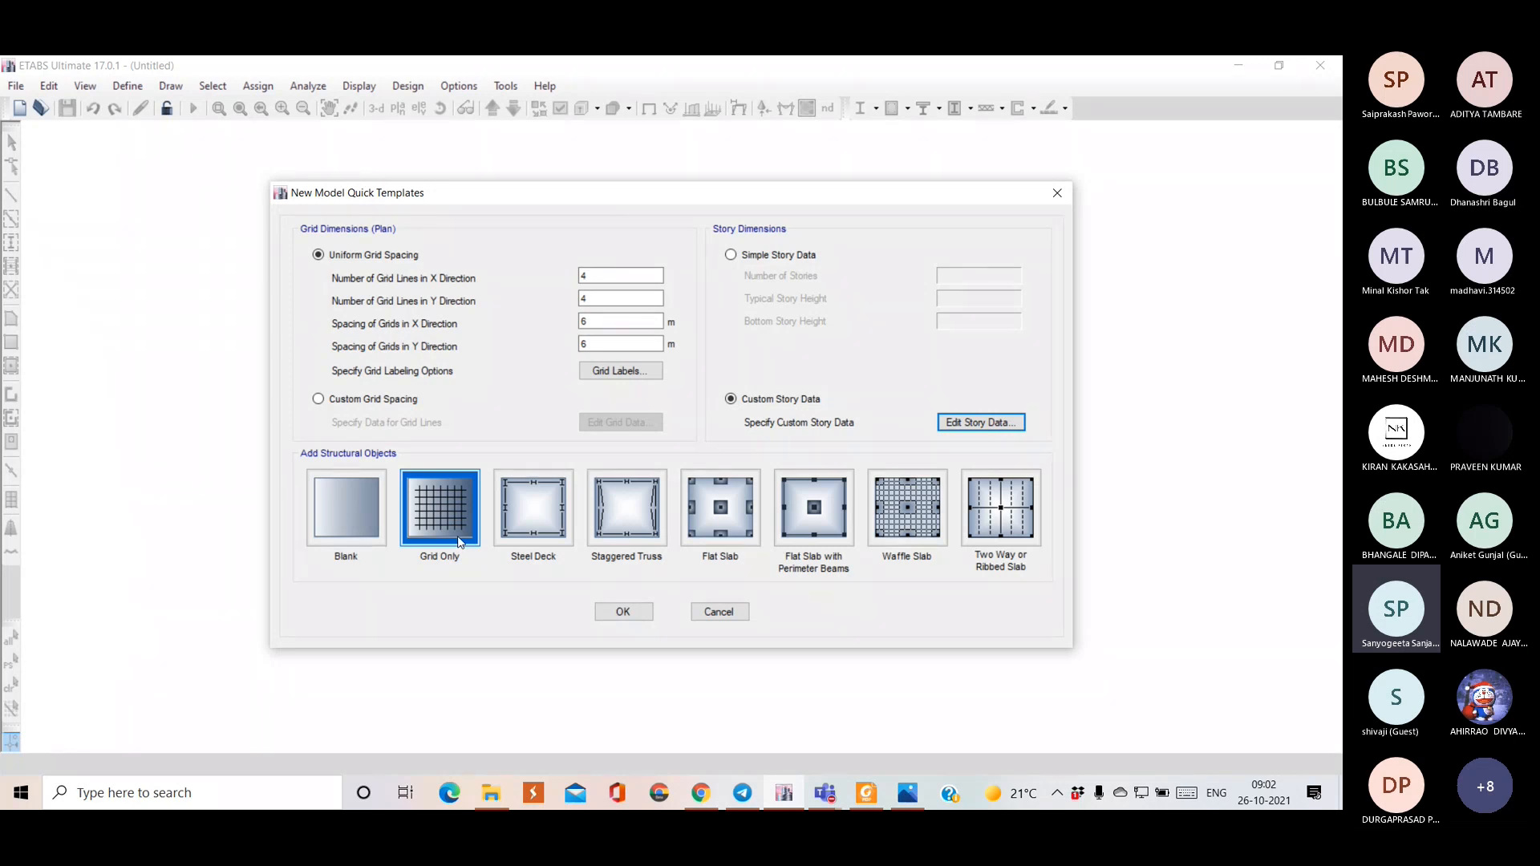
{"action": "left_click", "coordinate": [638, 616]}
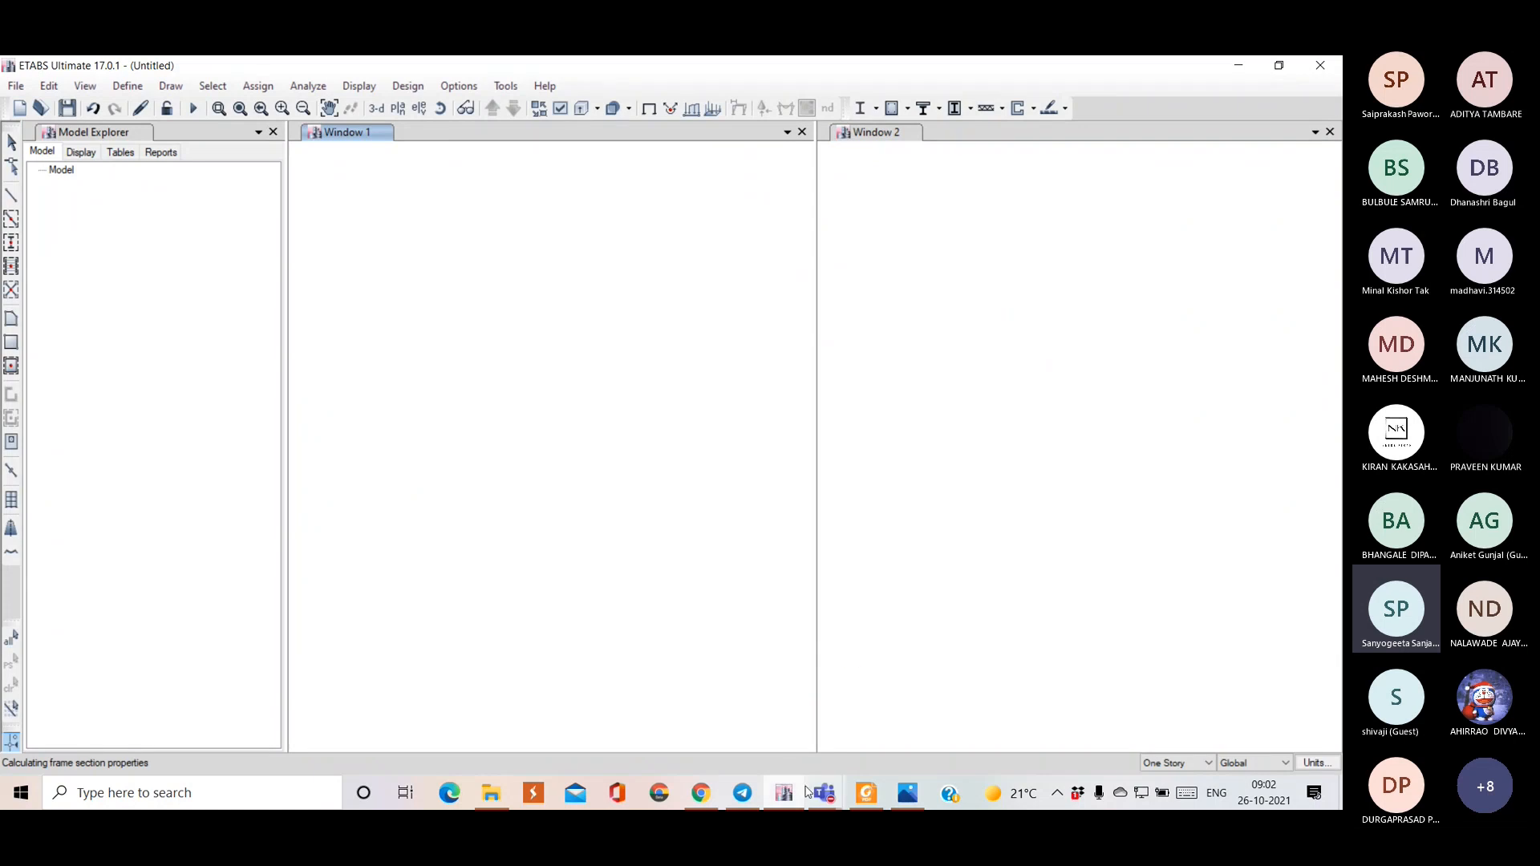
- Switch to the Teams meeting to view its participant list, and return to ETABS
{"action": "mouse_move", "coordinate": [823, 793]}
{"action": "left_click", "coordinate": [911, 692]}
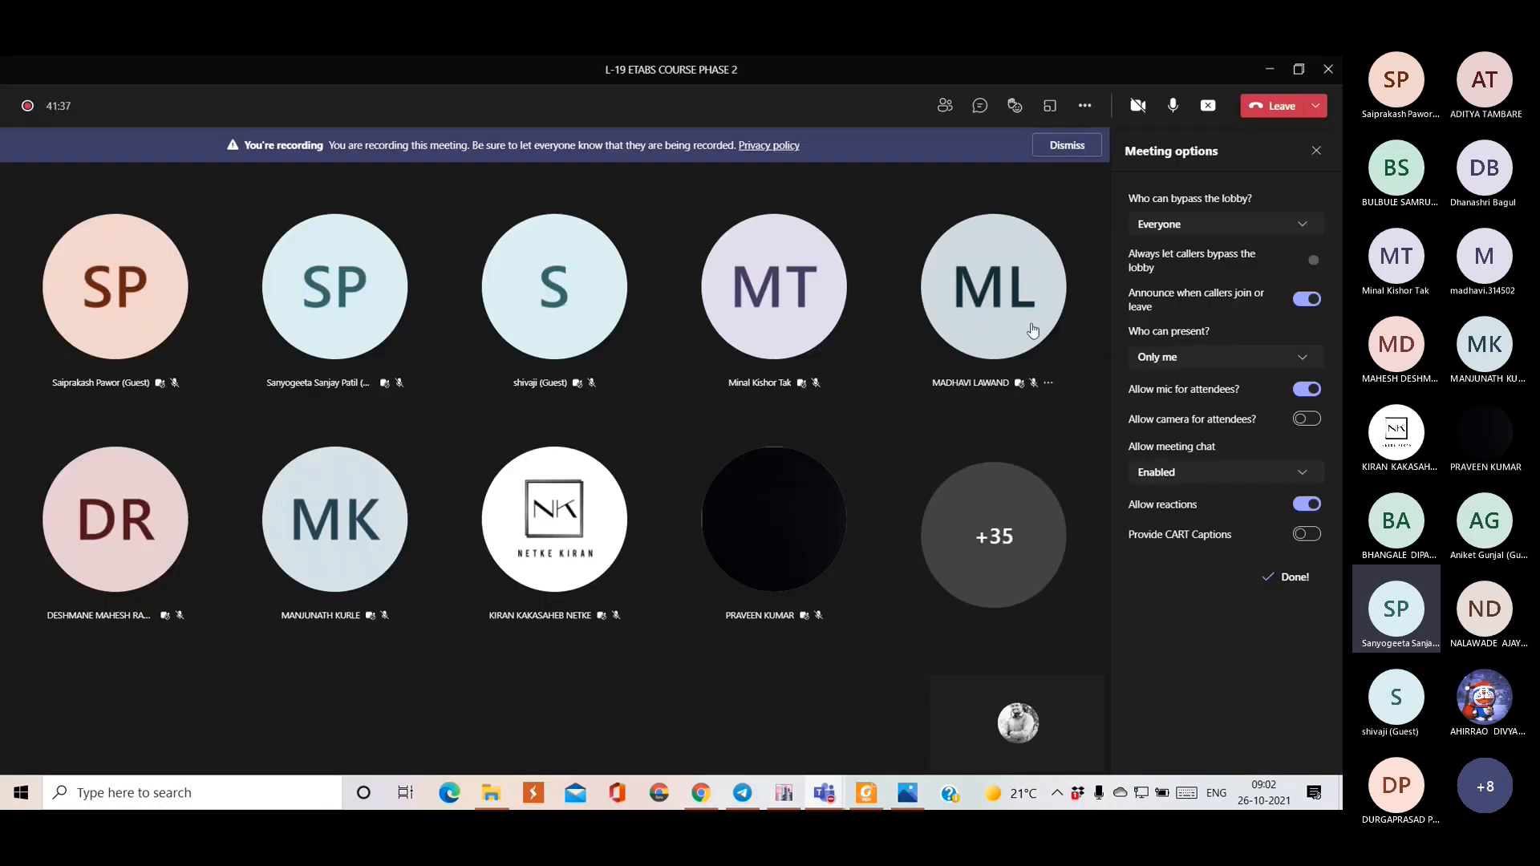
{"action": "left_click", "coordinate": [946, 106]}
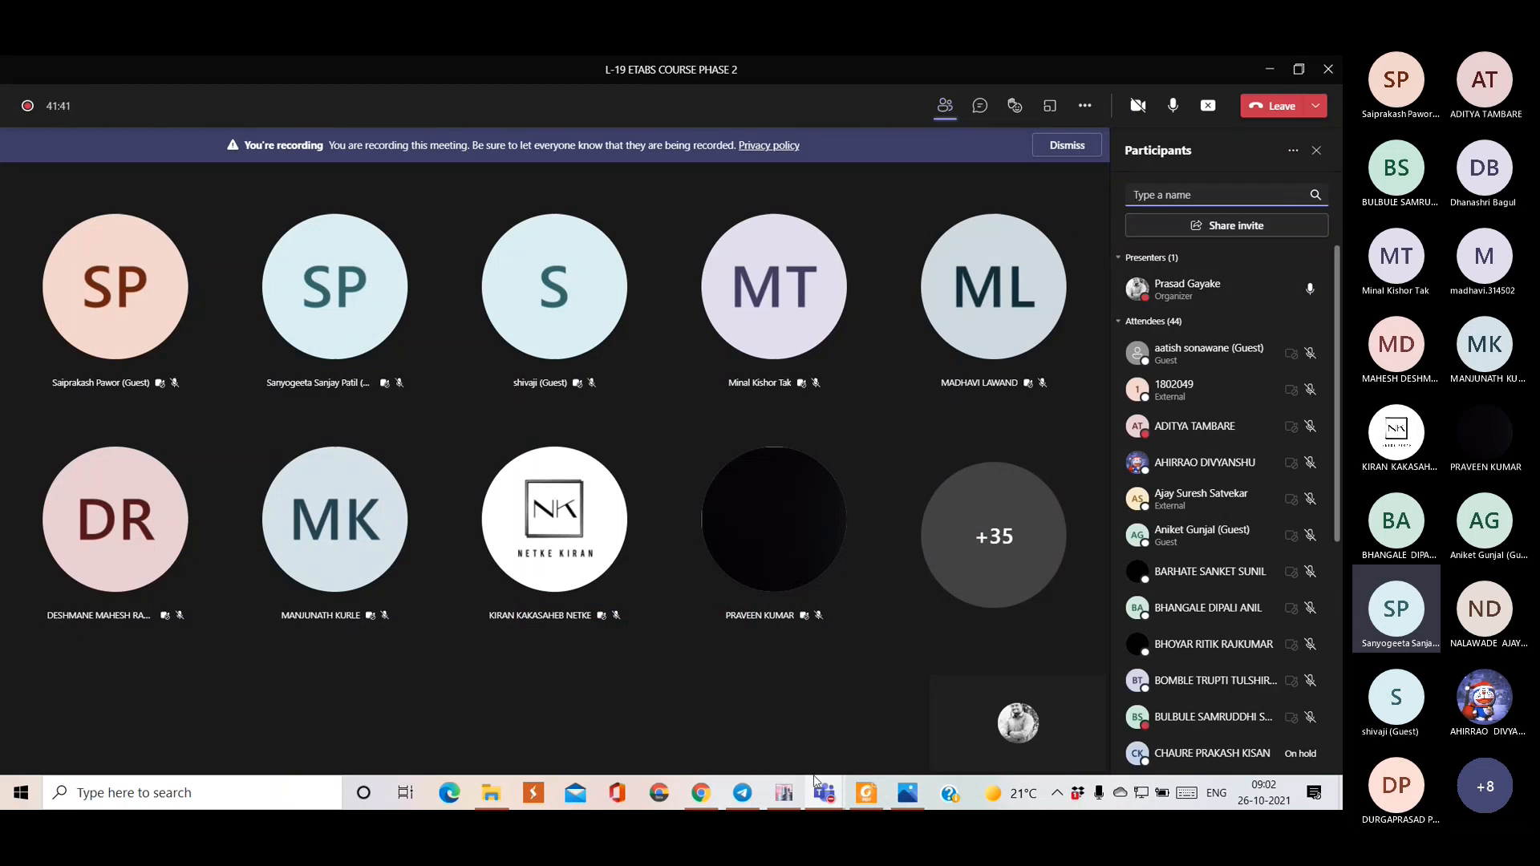
{"action": "left_click", "coordinate": [786, 780]}
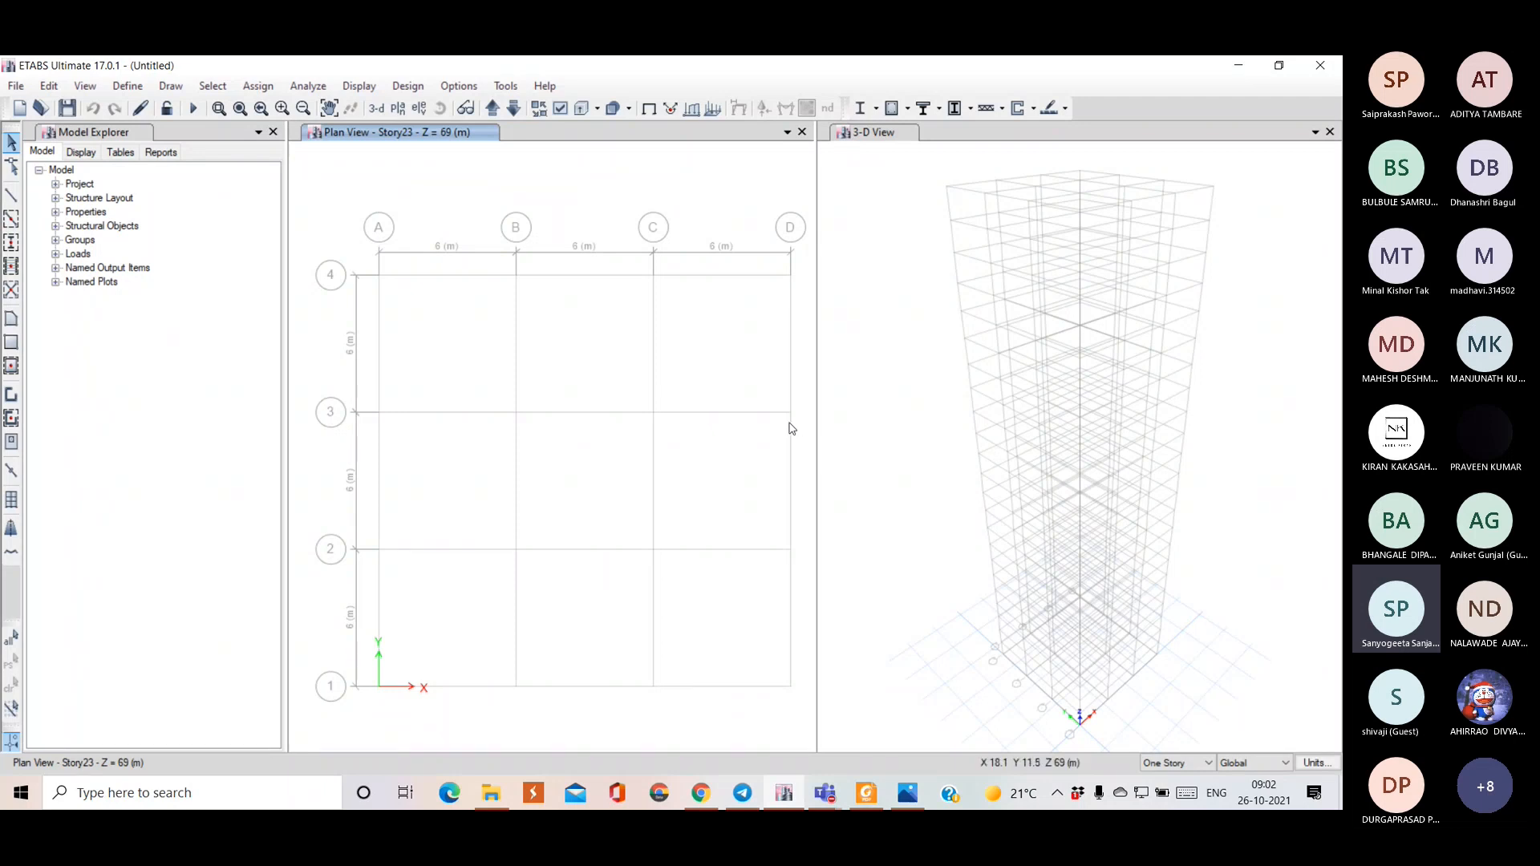
- Save the model as TALL BUILDING in the PHASE 2 folder
{"action": "left_click", "coordinate": [15, 86]}
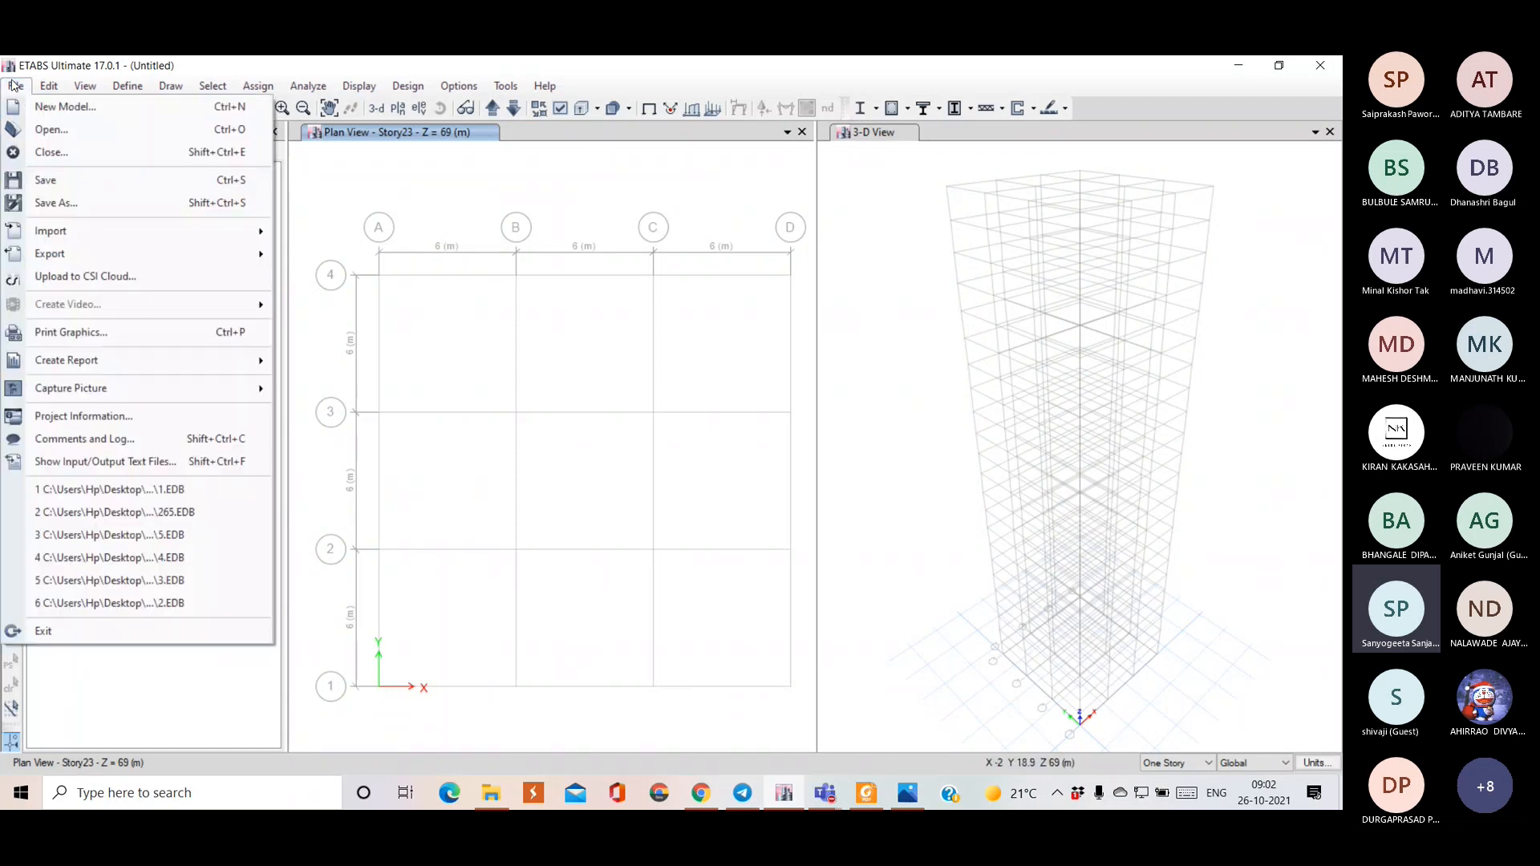
{"action": "left_click", "coordinate": [56, 203]}
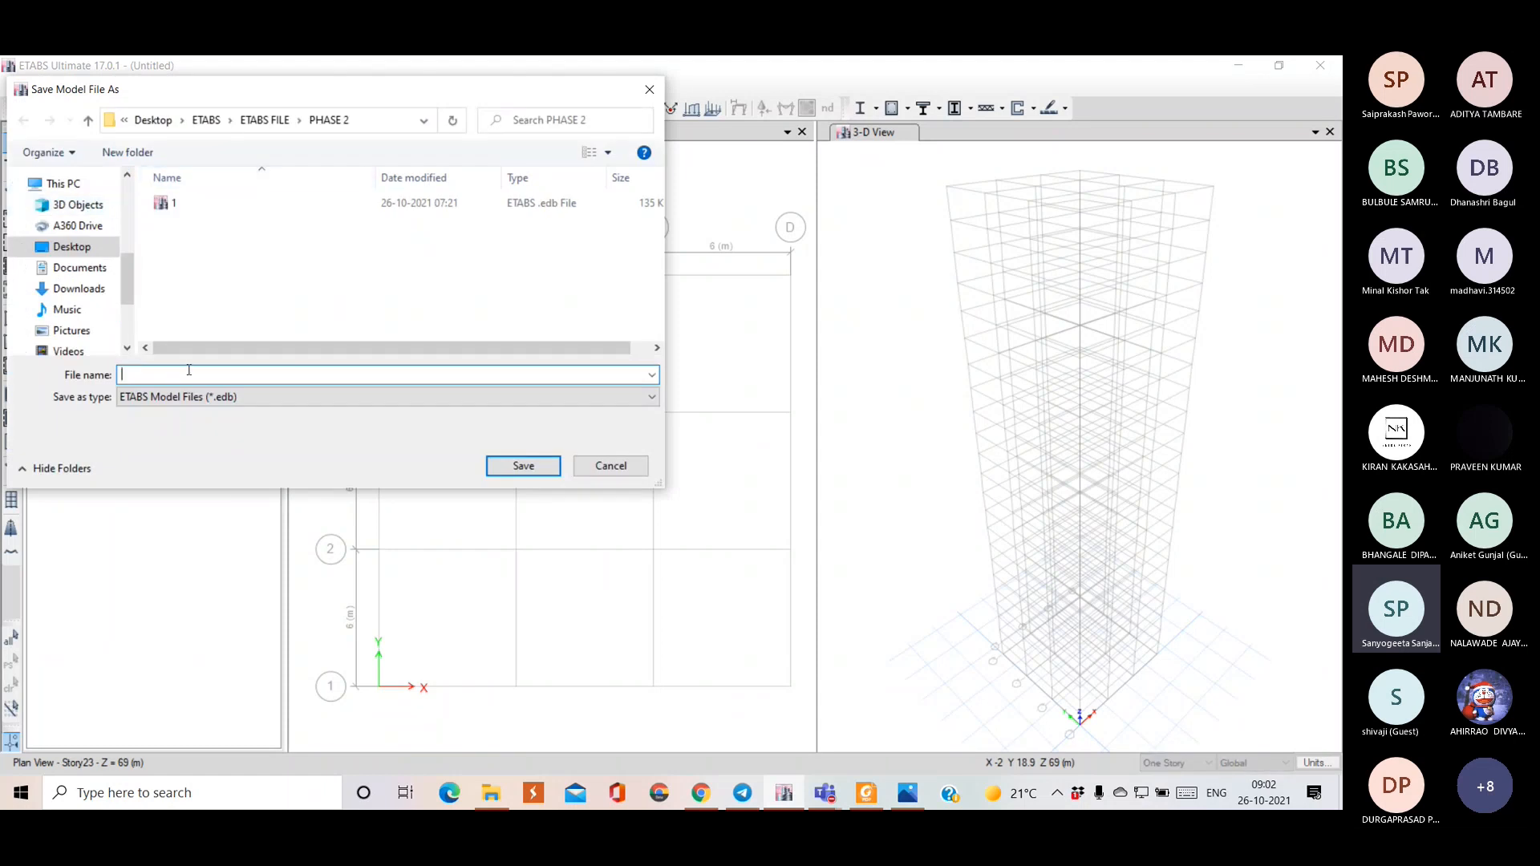
{"action": "type", "text": "TALL BUILDING"}
{"action": "left_click", "coordinate": [523, 464]}
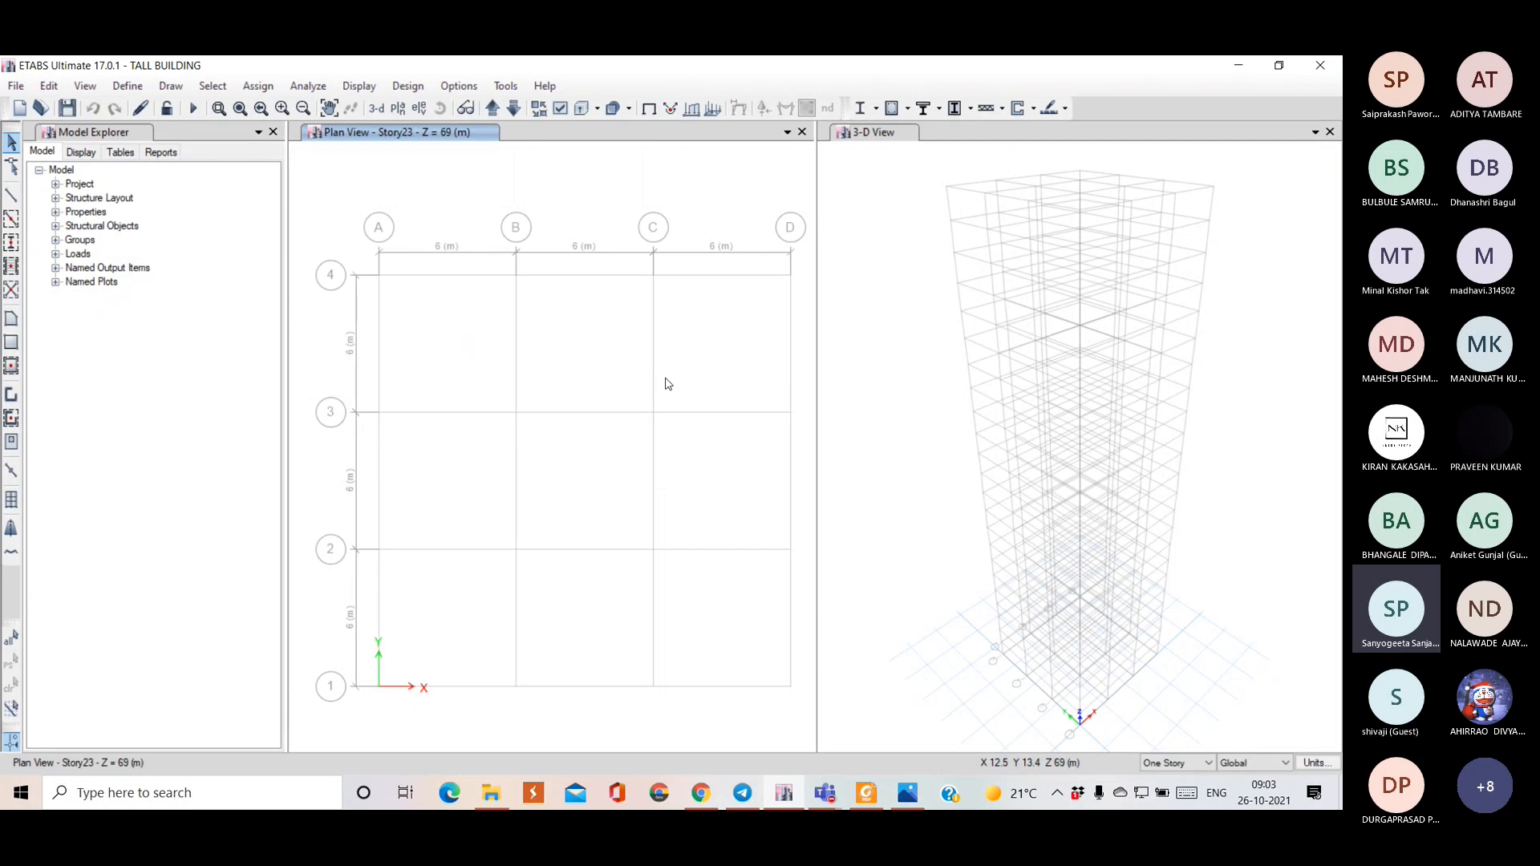
- Review the building layout in the reference image and set the model's story drawing scope to All Stories
{"action": "left_click", "coordinate": [907, 793]}
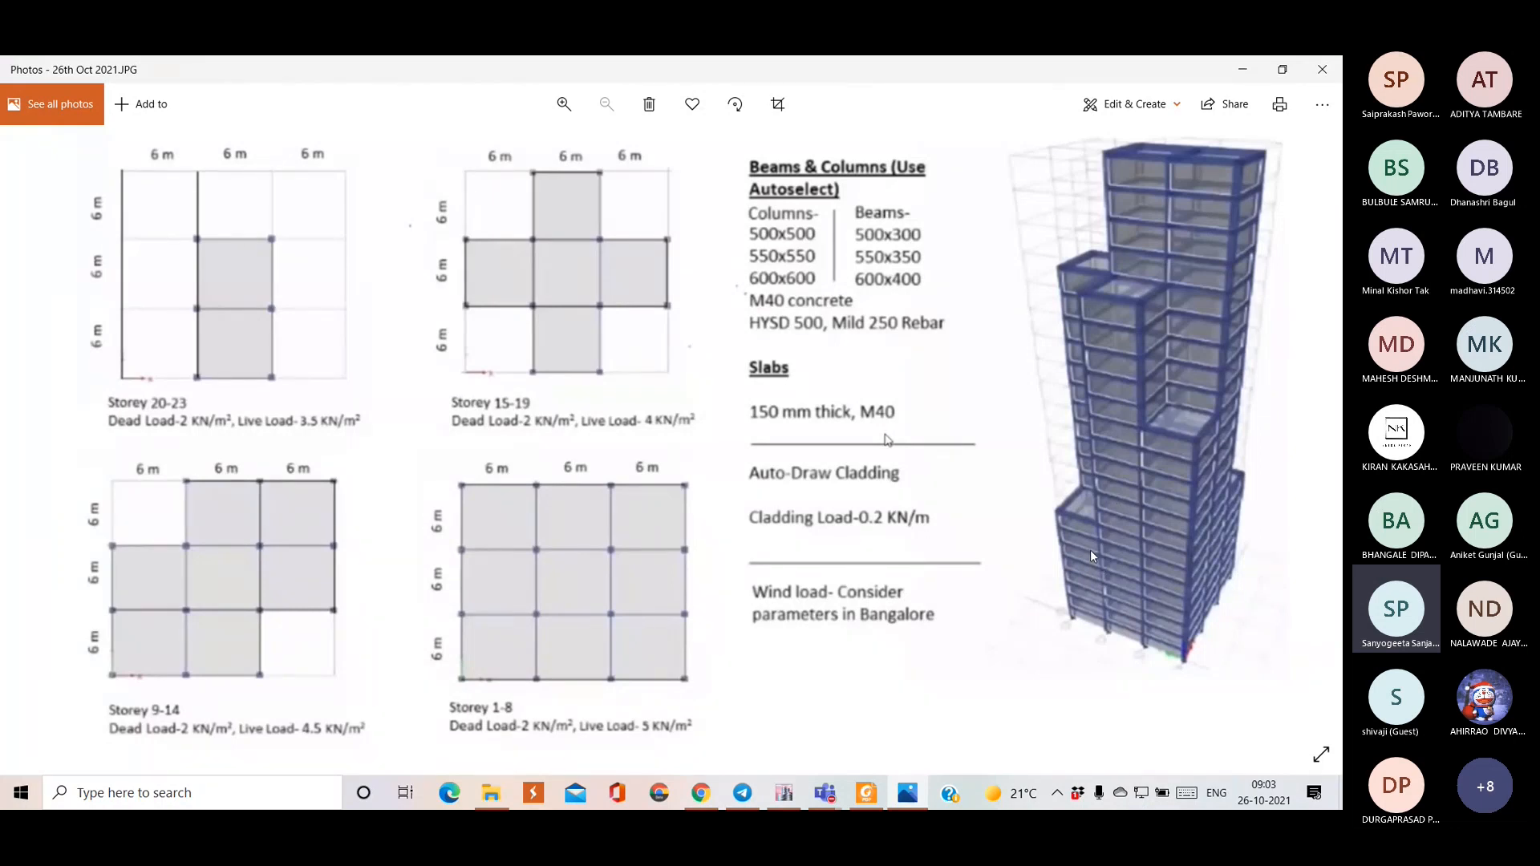
{"action": "left_click", "coordinate": [794, 794]}
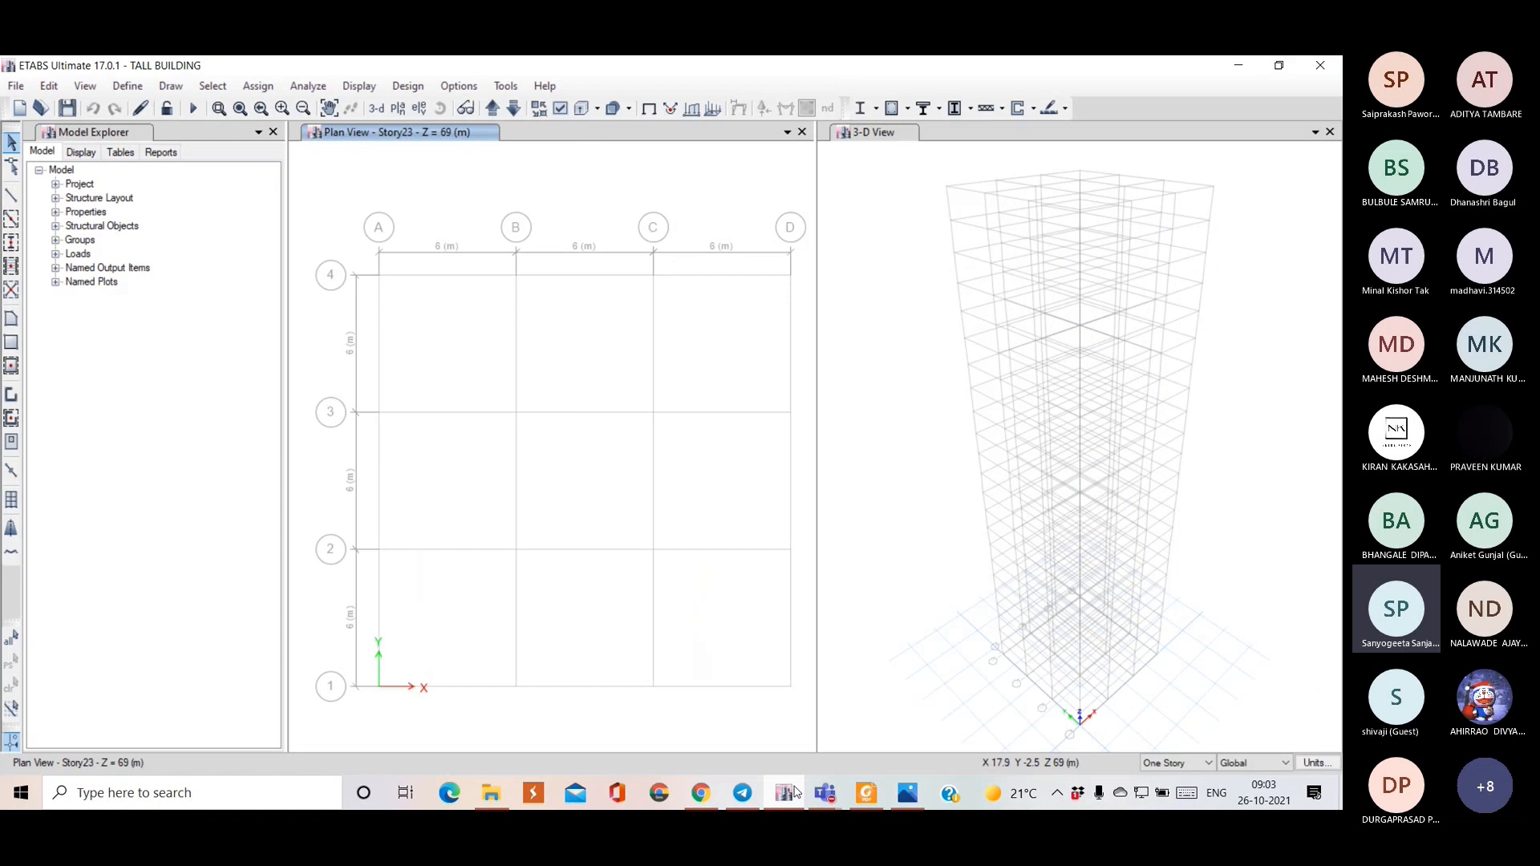
{"action": "left_click", "coordinate": [1207, 763]}
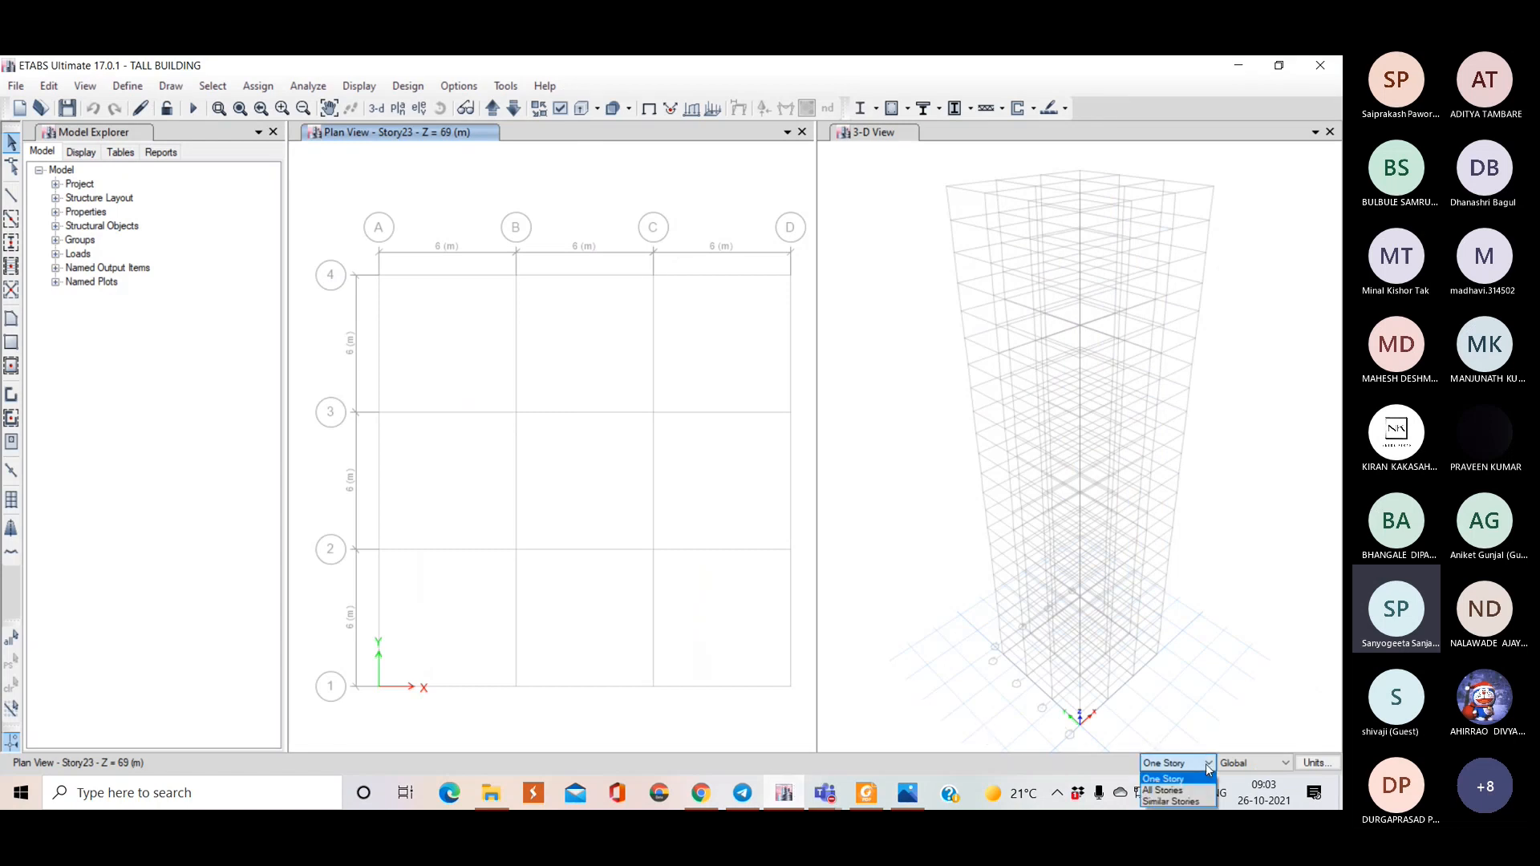
{"action": "left_click", "coordinate": [1163, 790]}
- Set the consistent length unit to m and choose a new force unit for the model
{"action": "left_click", "coordinate": [1307, 764]}
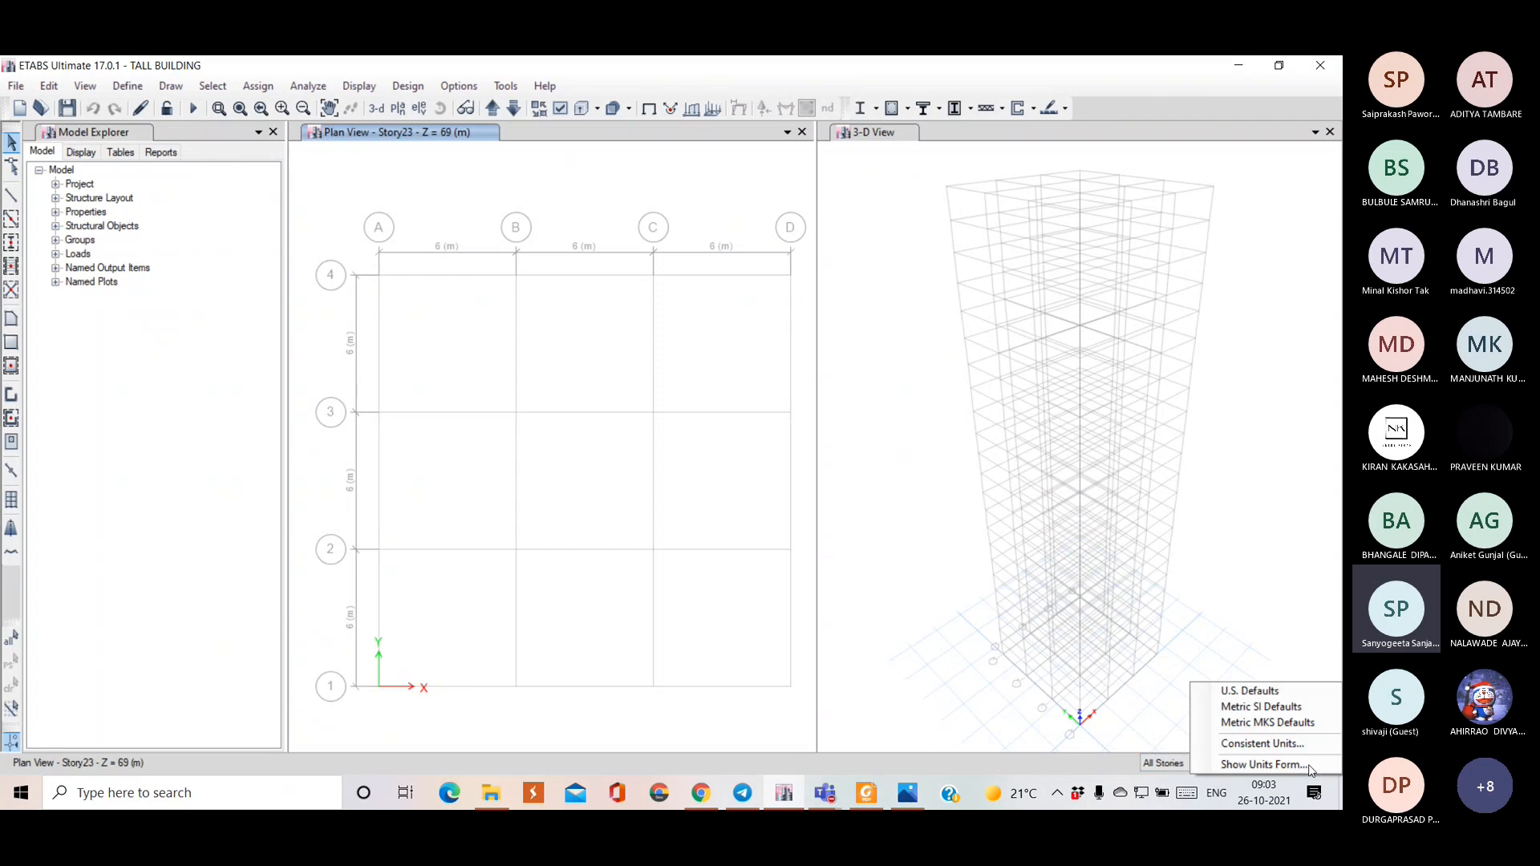
{"action": "left_click", "coordinate": [1286, 745]}
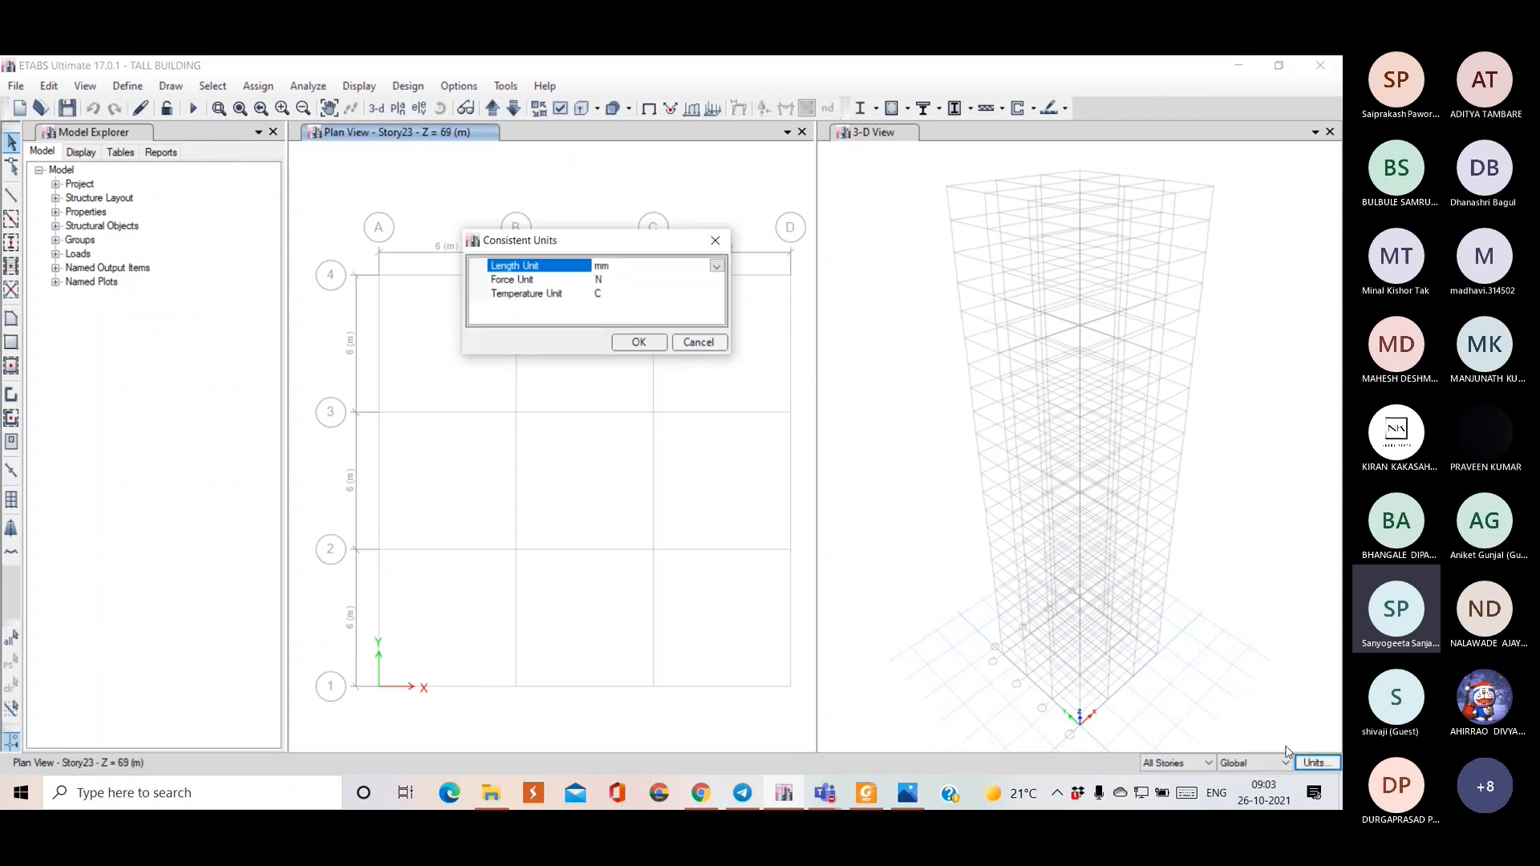
{"action": "left_click", "coordinate": [718, 266]}
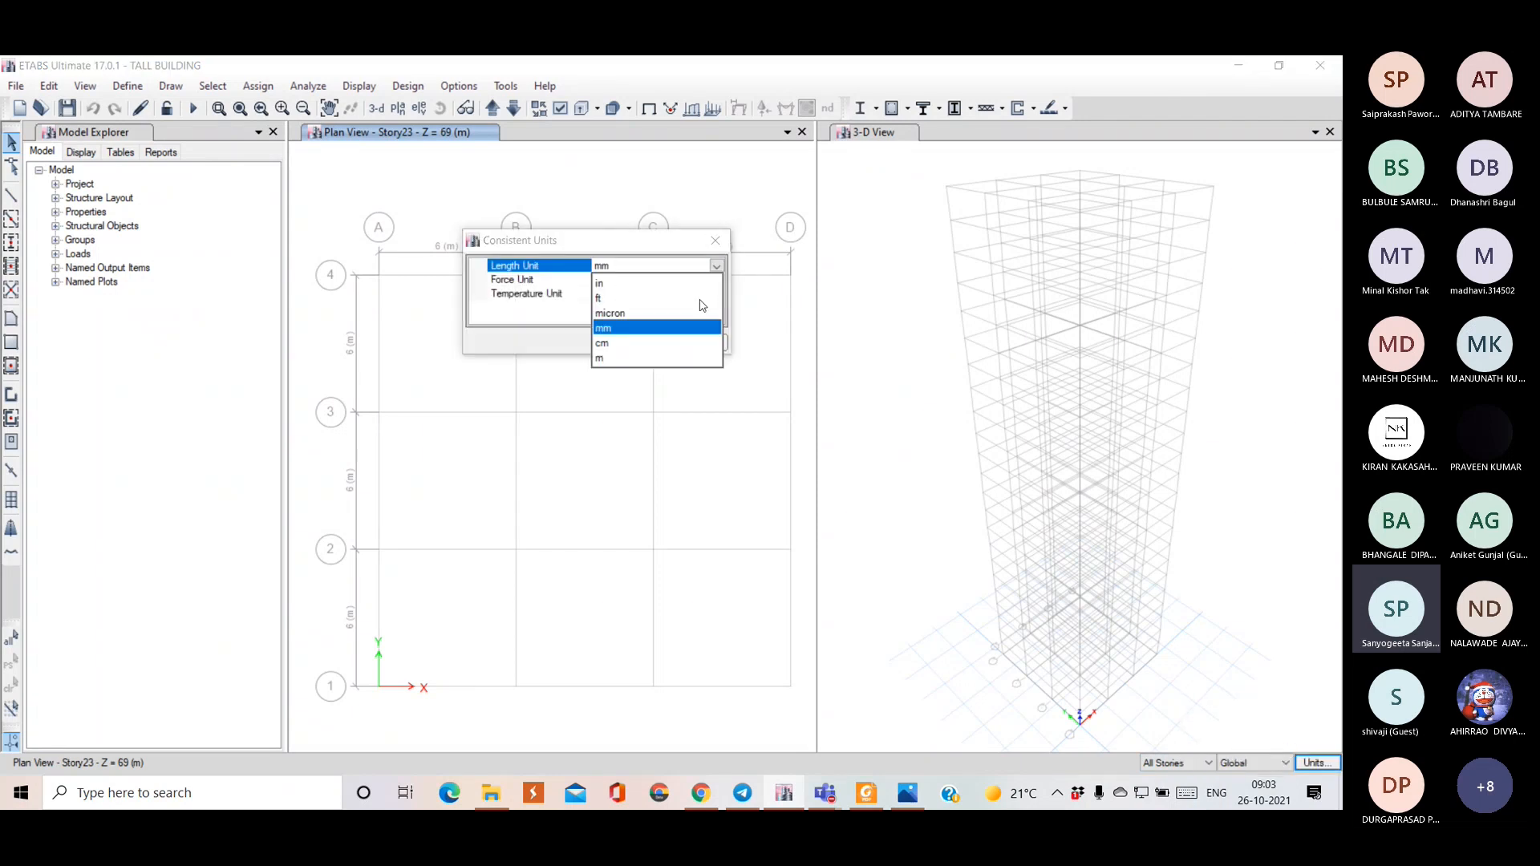
{"action": "left_click", "coordinate": [668, 357]}
{"action": "left_click", "coordinate": [702, 280]}
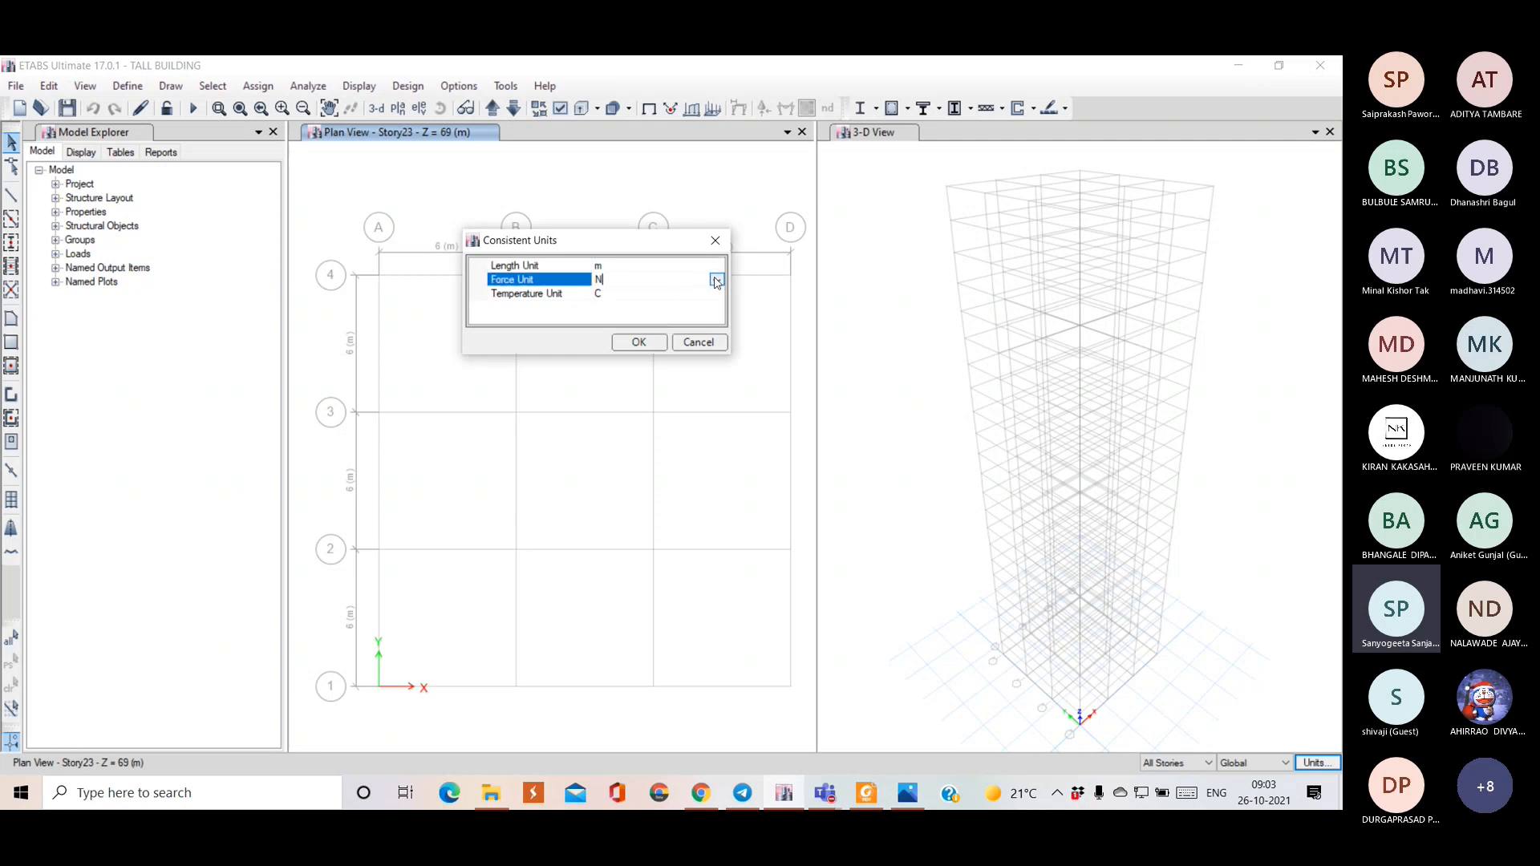
{"action": "left_click", "coordinate": [717, 280]}
{"action": "left_click", "coordinate": [654, 334]}
{"action": "left_click", "coordinate": [638, 341]}
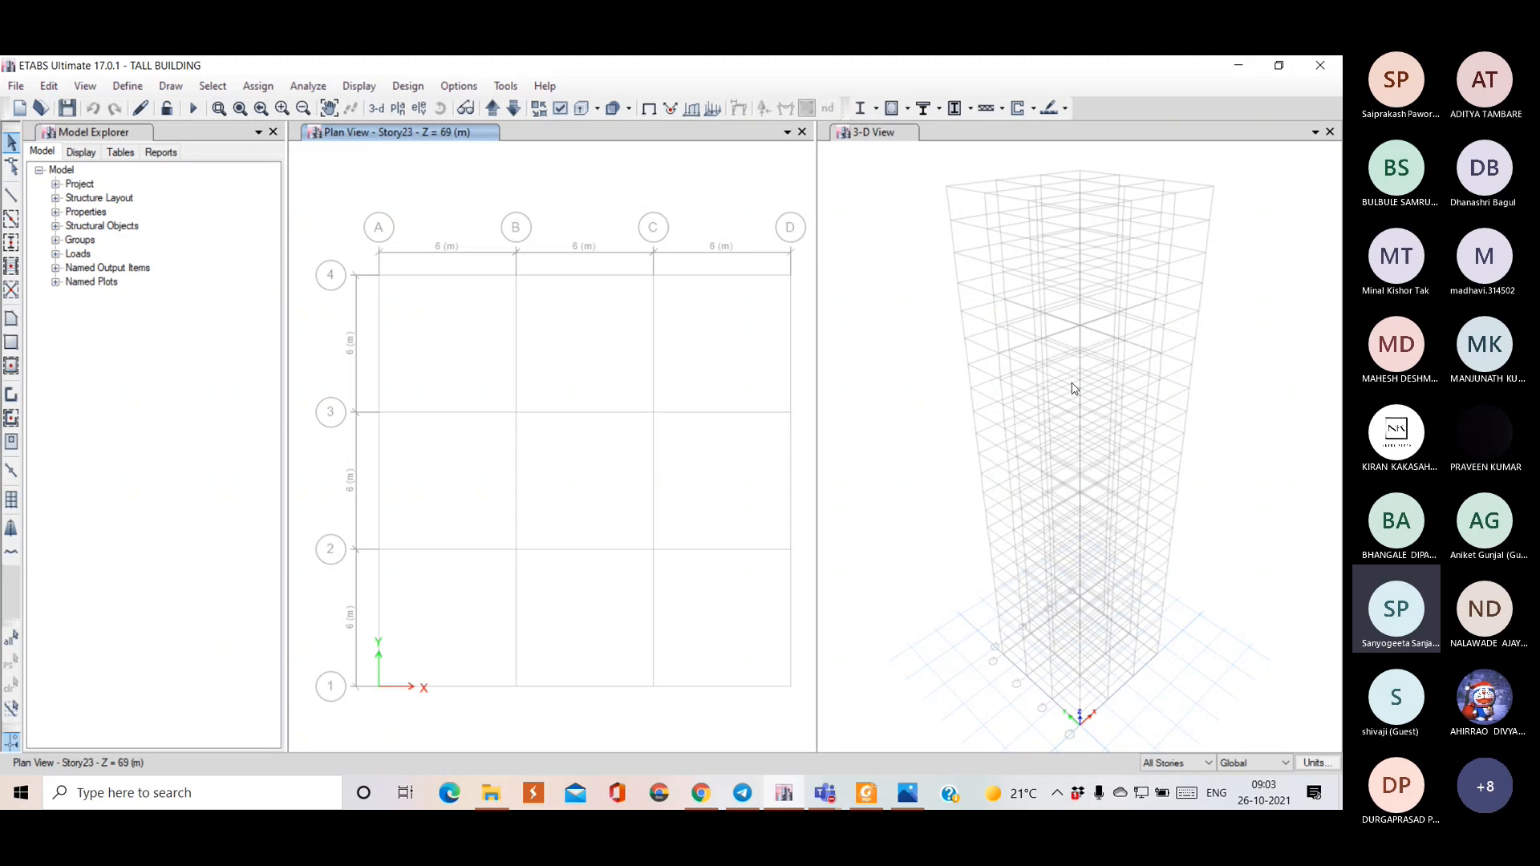
- Add a new concrete material of grade M40 for region India under the Indian standard
{"action": "left_click", "coordinate": [112, 87]}
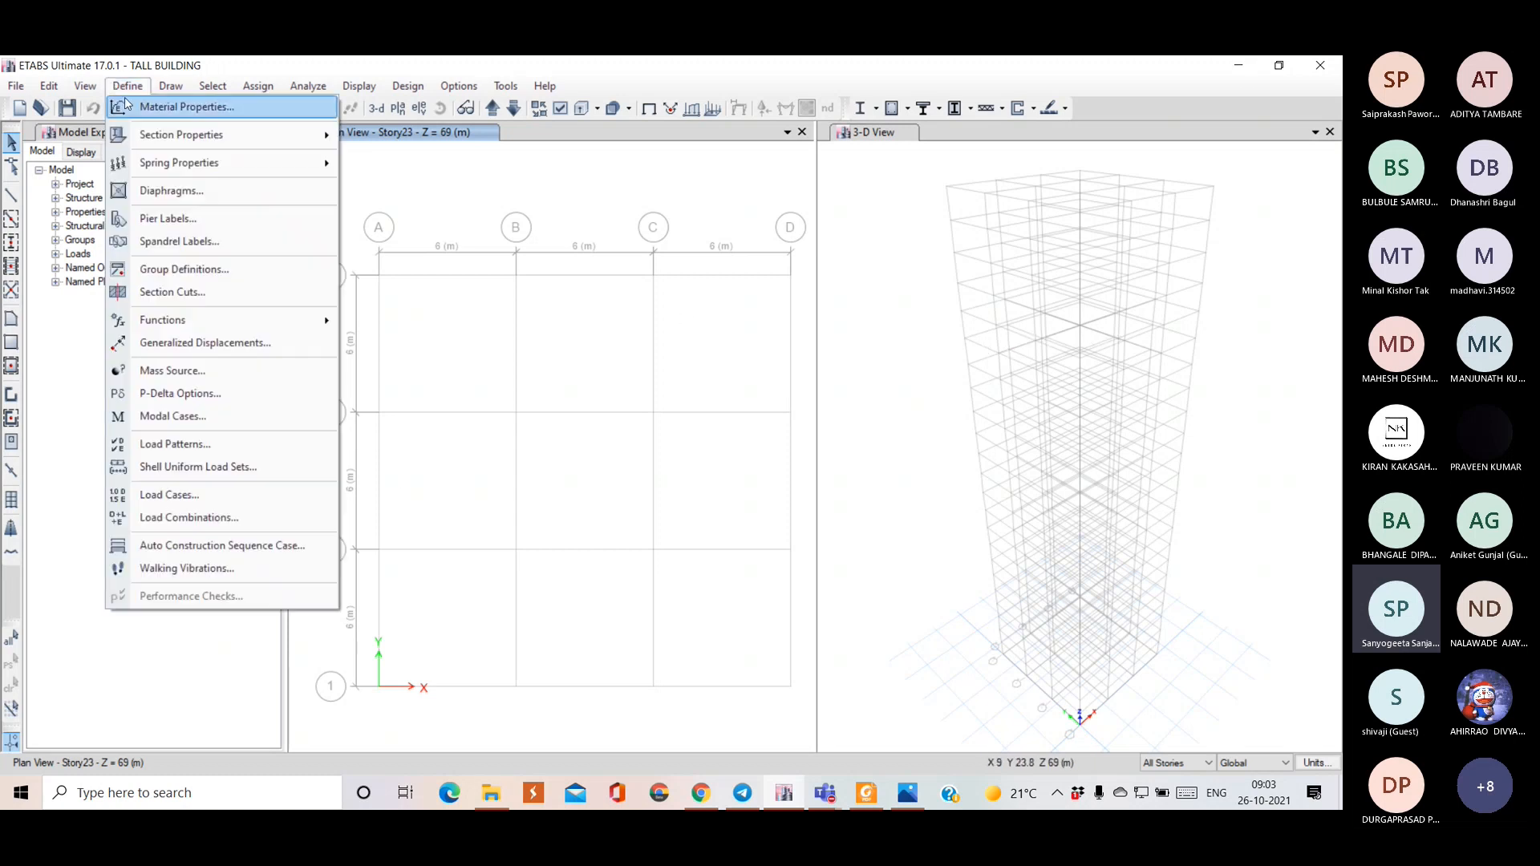
{"action": "left_click", "coordinate": [142, 108]}
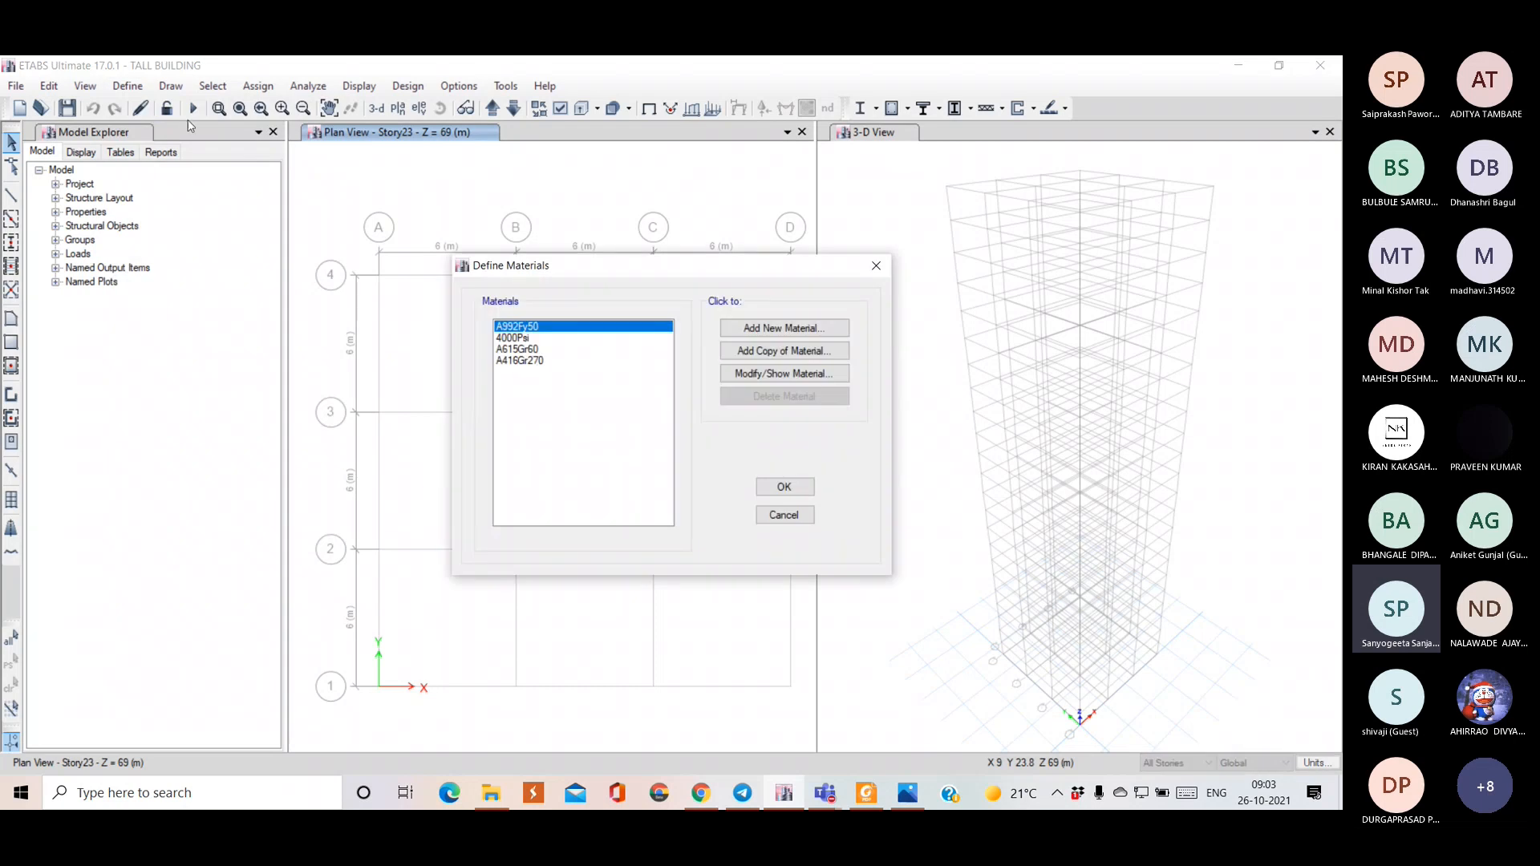
{"action": "left_click", "coordinate": [762, 340]}
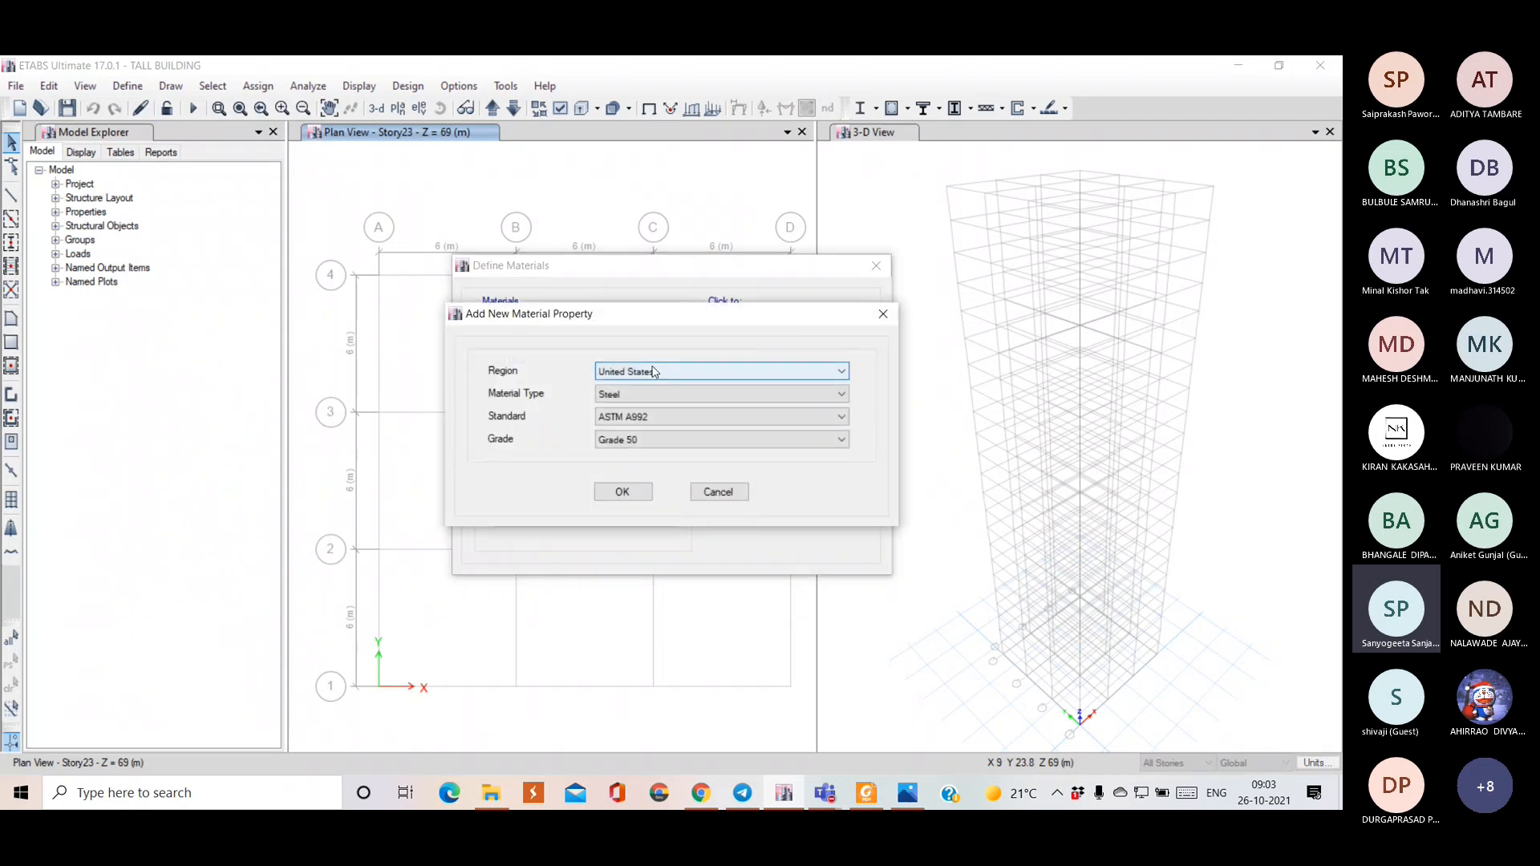
{"action": "left_click", "coordinate": [627, 374]}
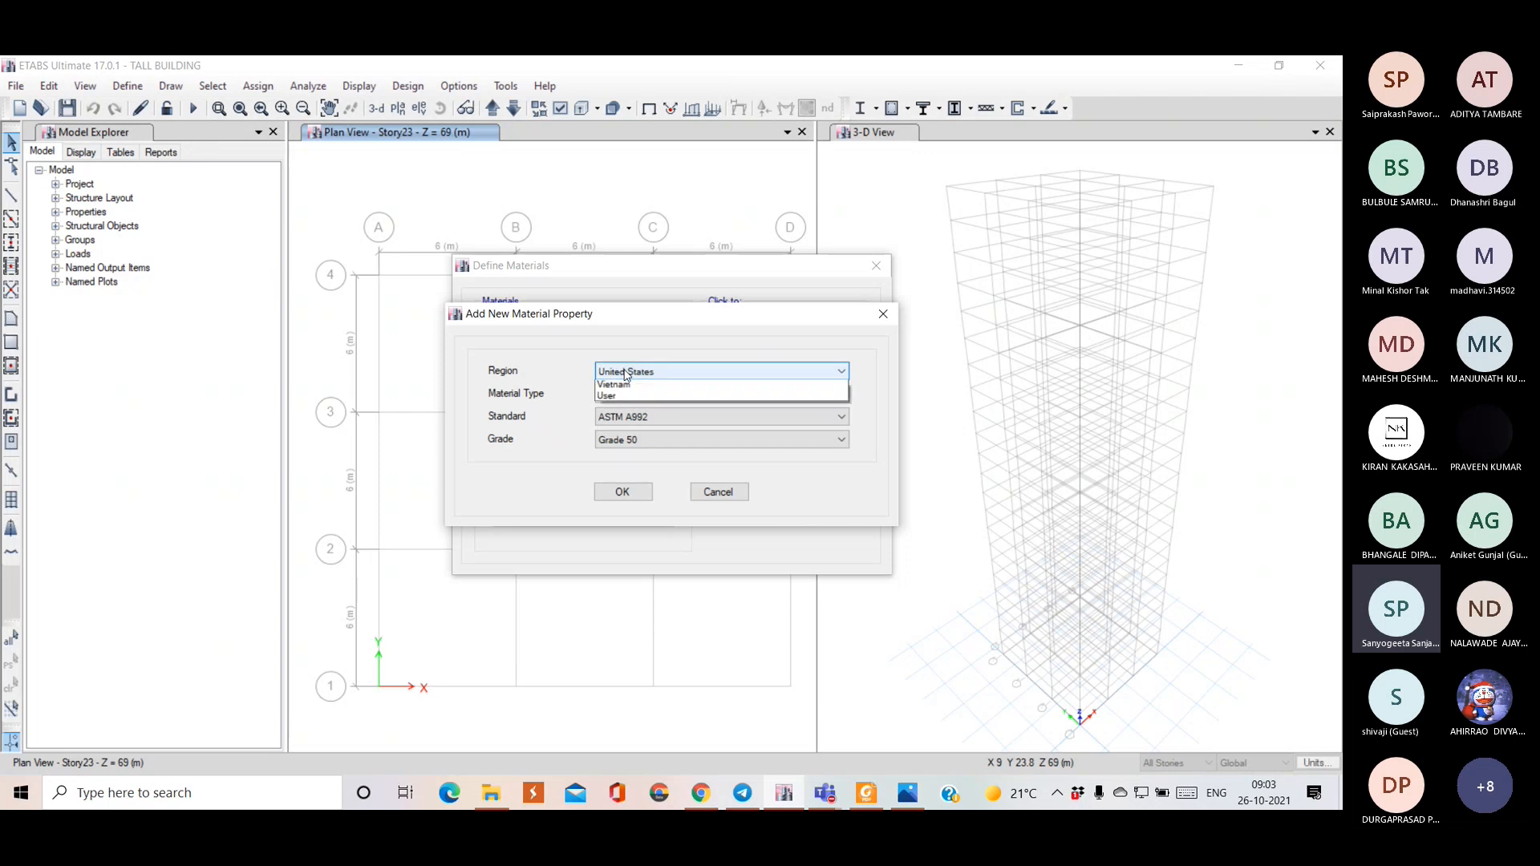
{"action": "left_click", "coordinate": [601, 401]}
{"action": "left_click", "coordinate": [617, 396]}
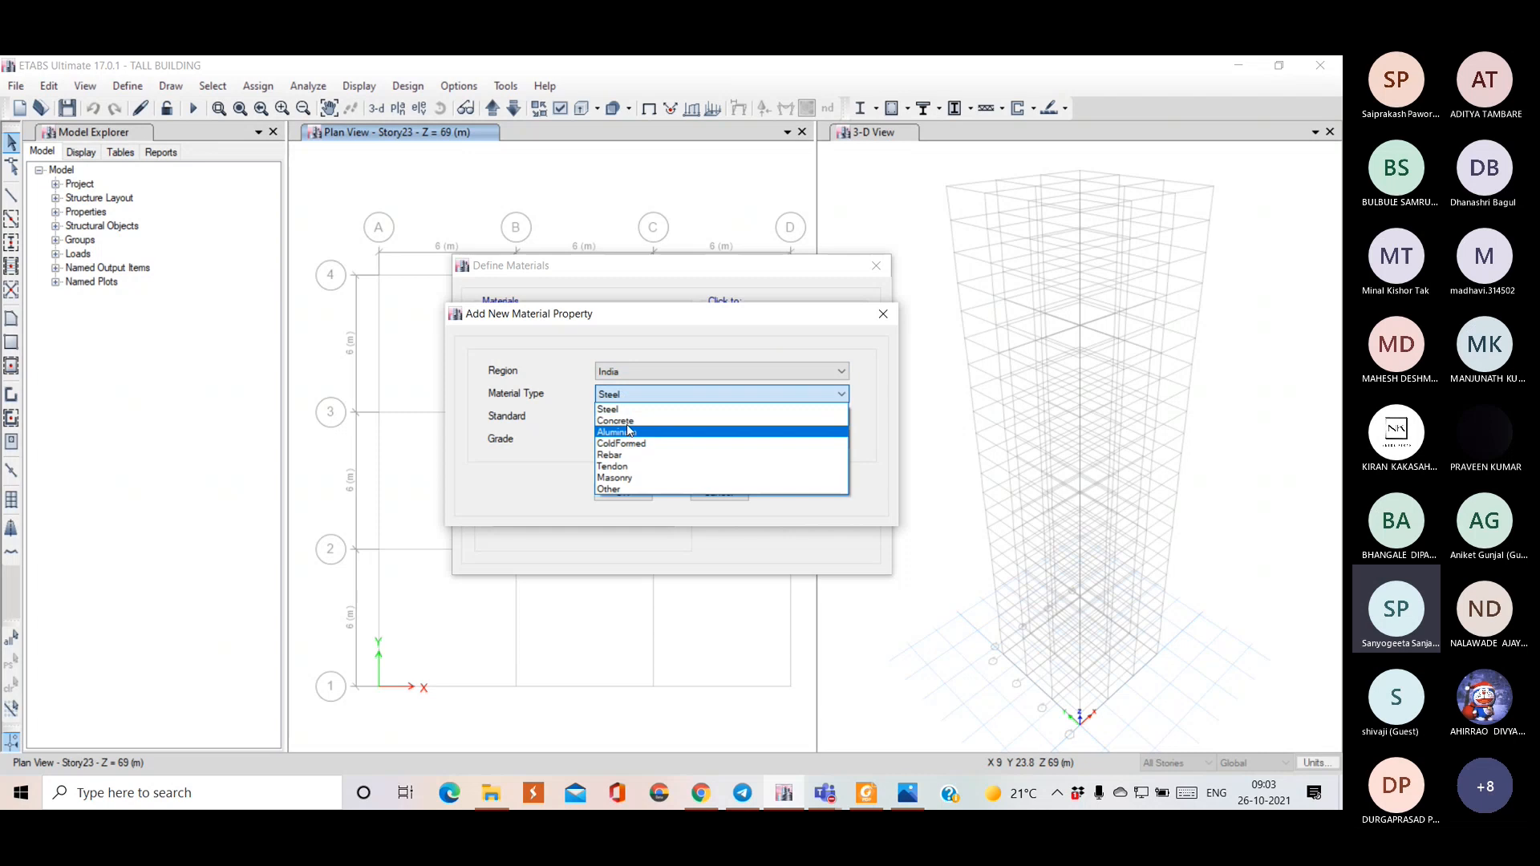
{"action": "left_click", "coordinate": [627, 421]}
{"action": "left_click", "coordinate": [629, 446]}
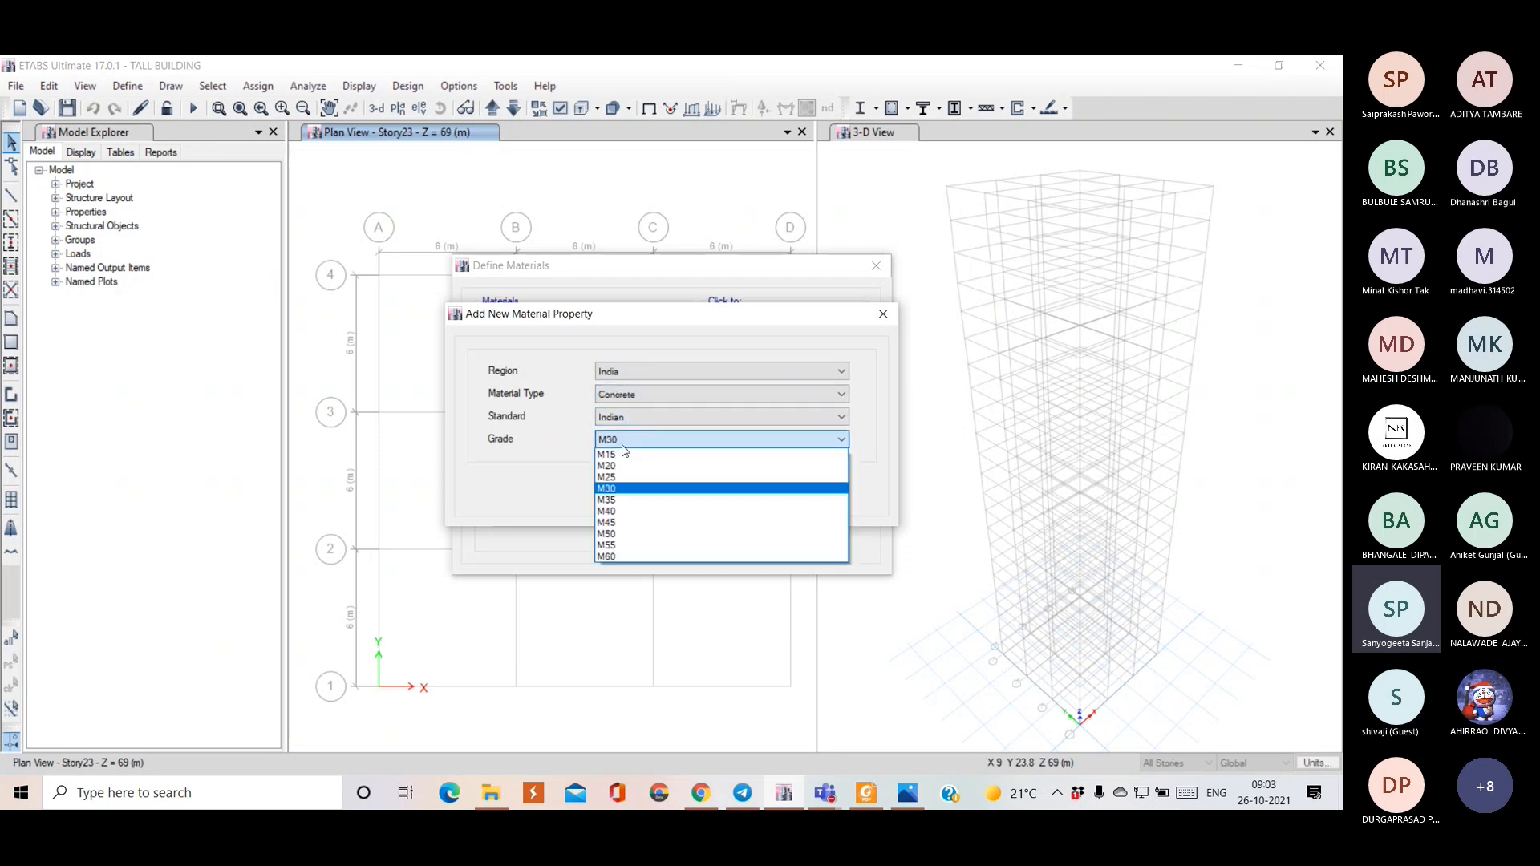
{"action": "left_click", "coordinate": [619, 510]}
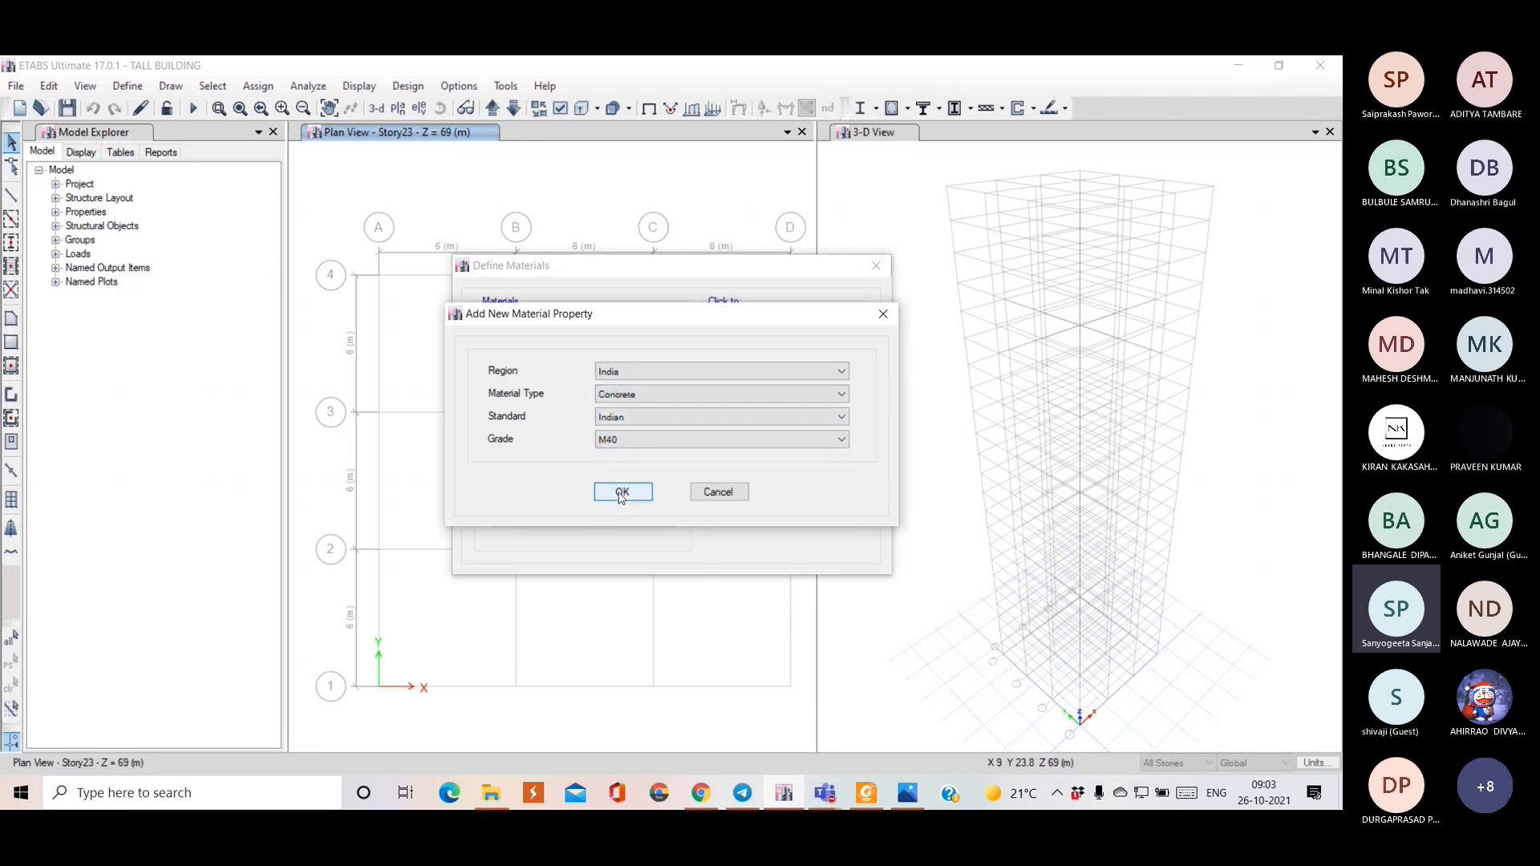
{"action": "left_click", "coordinate": [623, 492]}
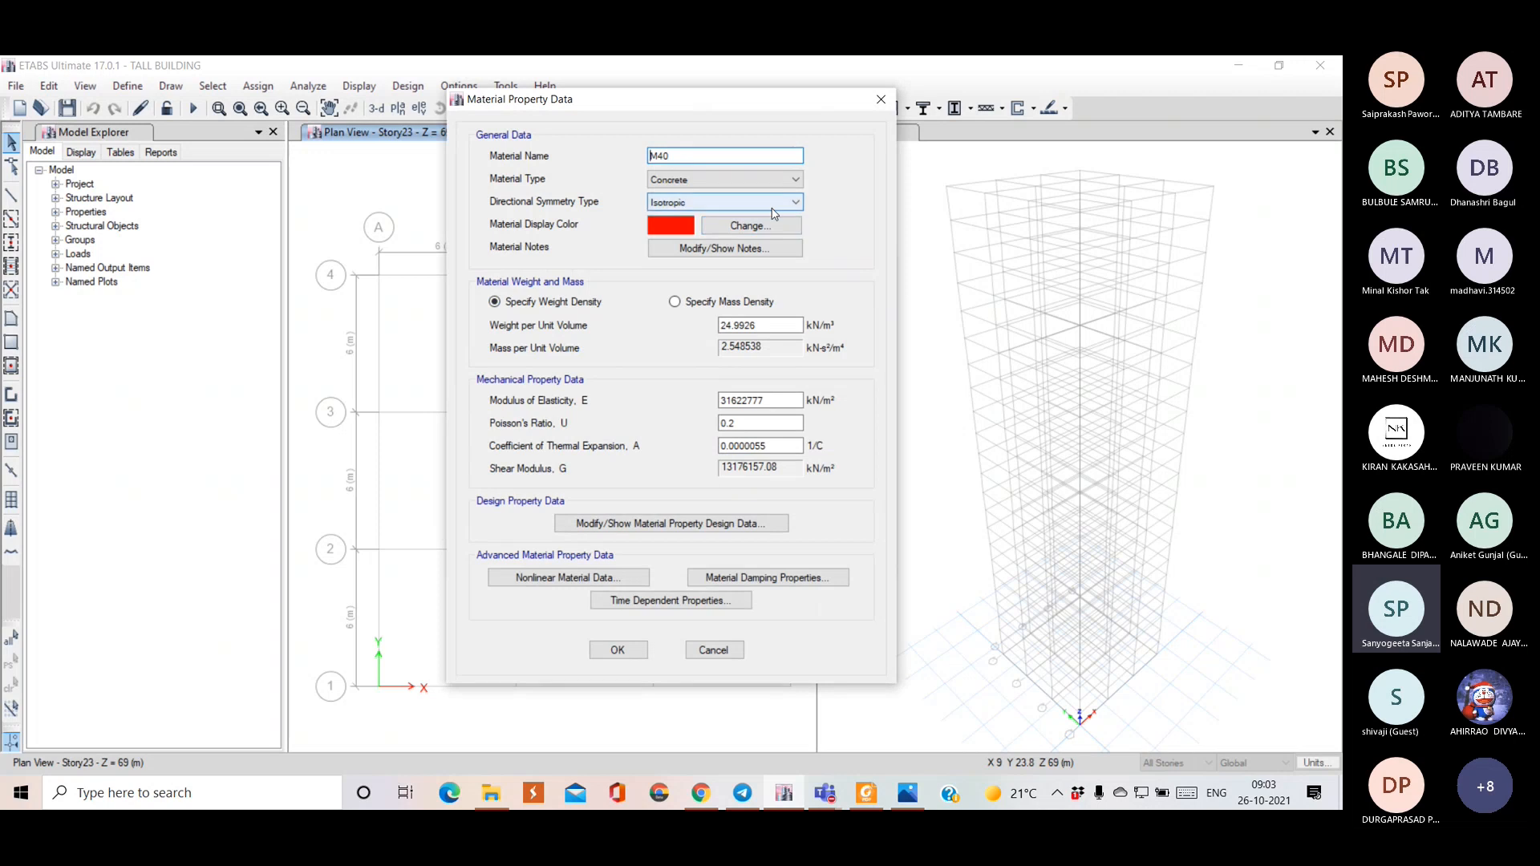
{"action": "left_click", "coordinate": [622, 657]}
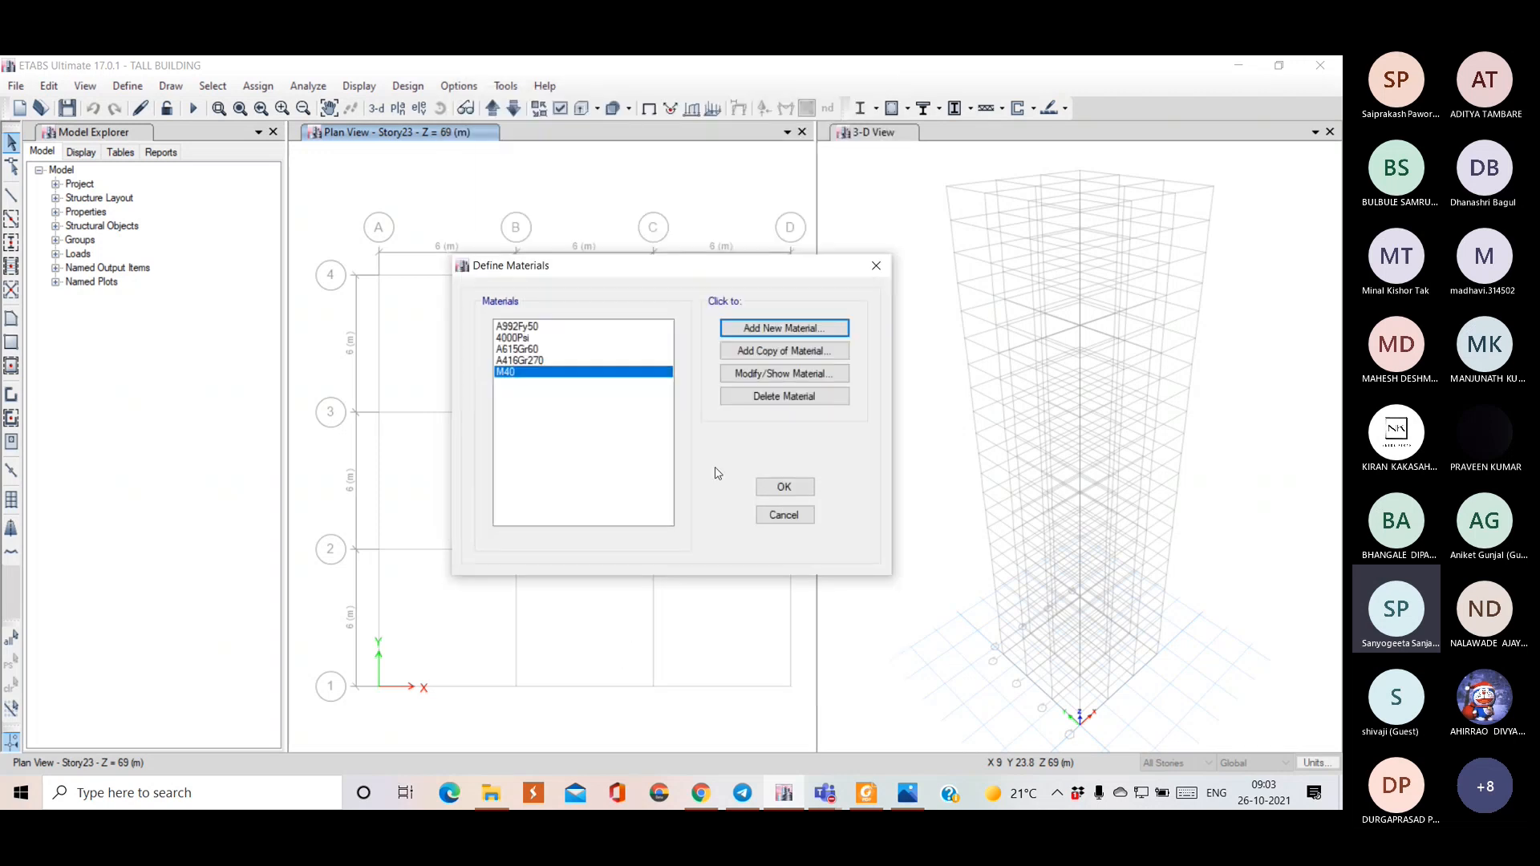
- Add a new Indian-standard rebar material of HYSD Grade 500
{"action": "left_click", "coordinate": [785, 330]}
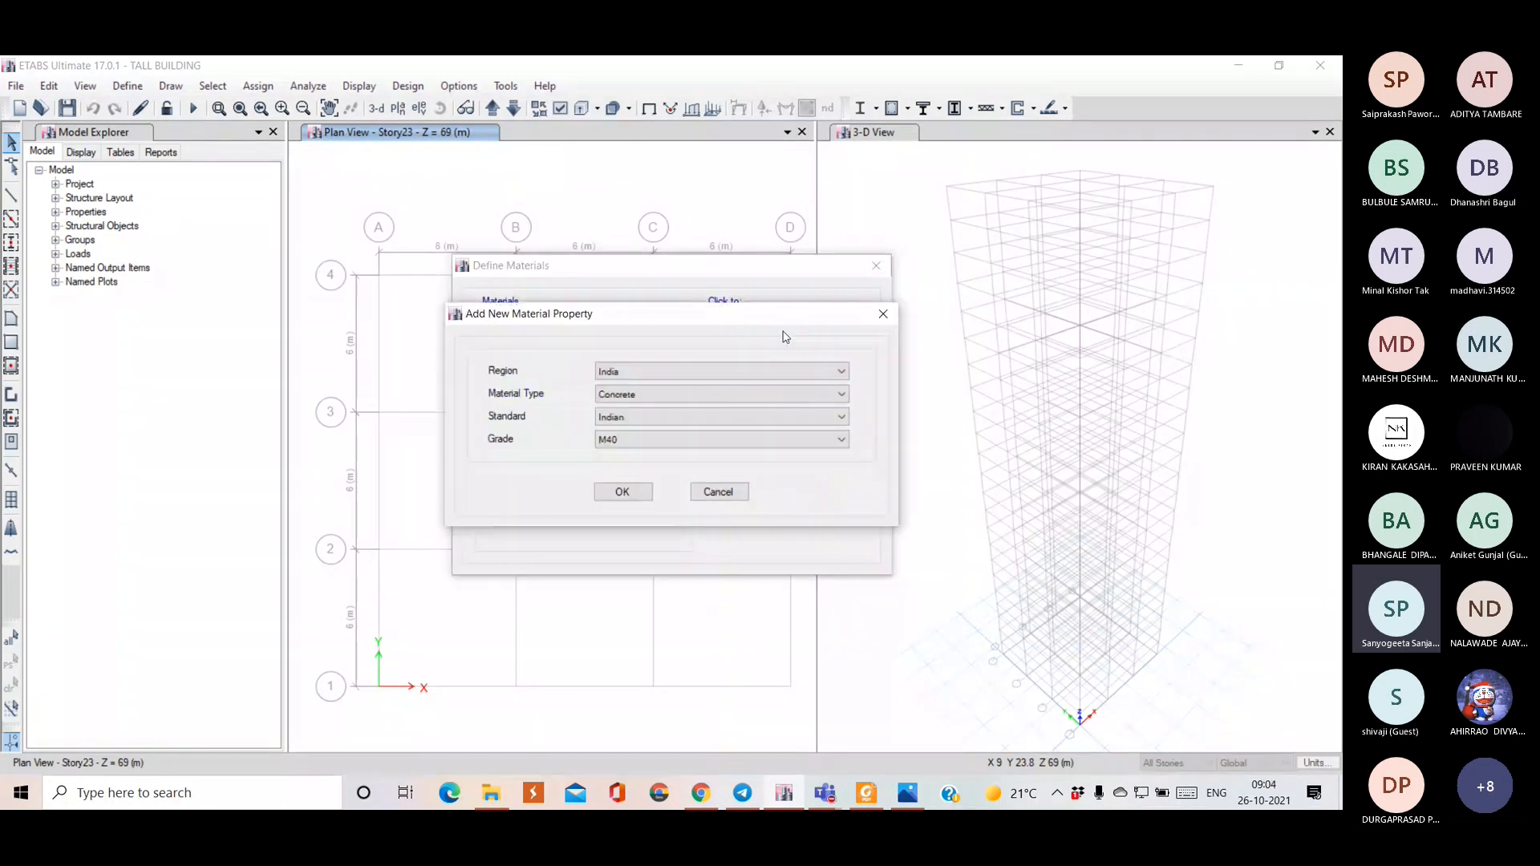
{"action": "left_click", "coordinate": [644, 394]}
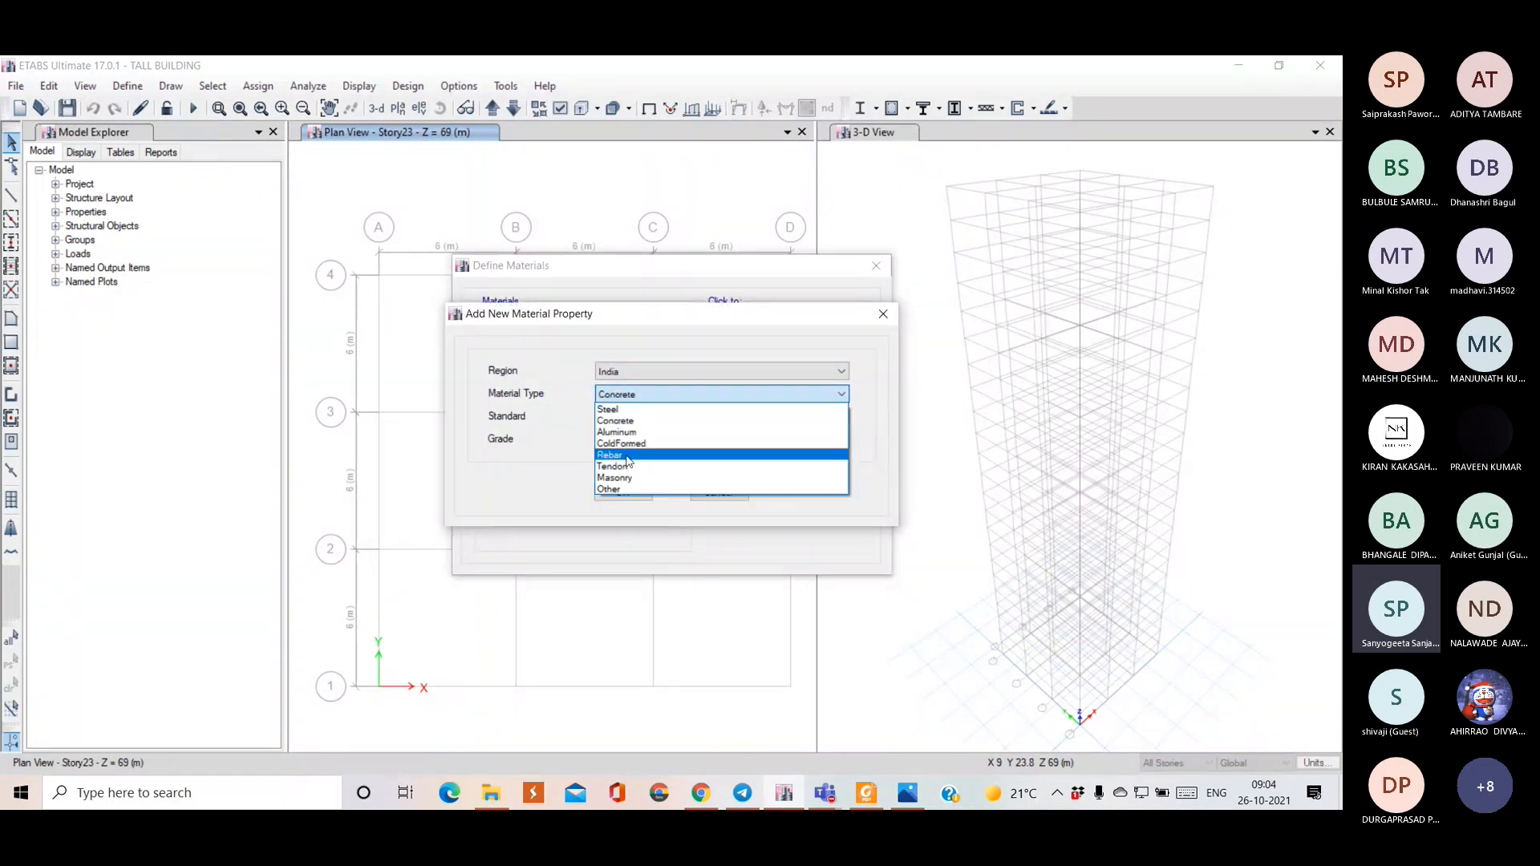
{"action": "left_click", "coordinate": [634, 480]}
{"action": "left_click", "coordinate": [626, 433]}
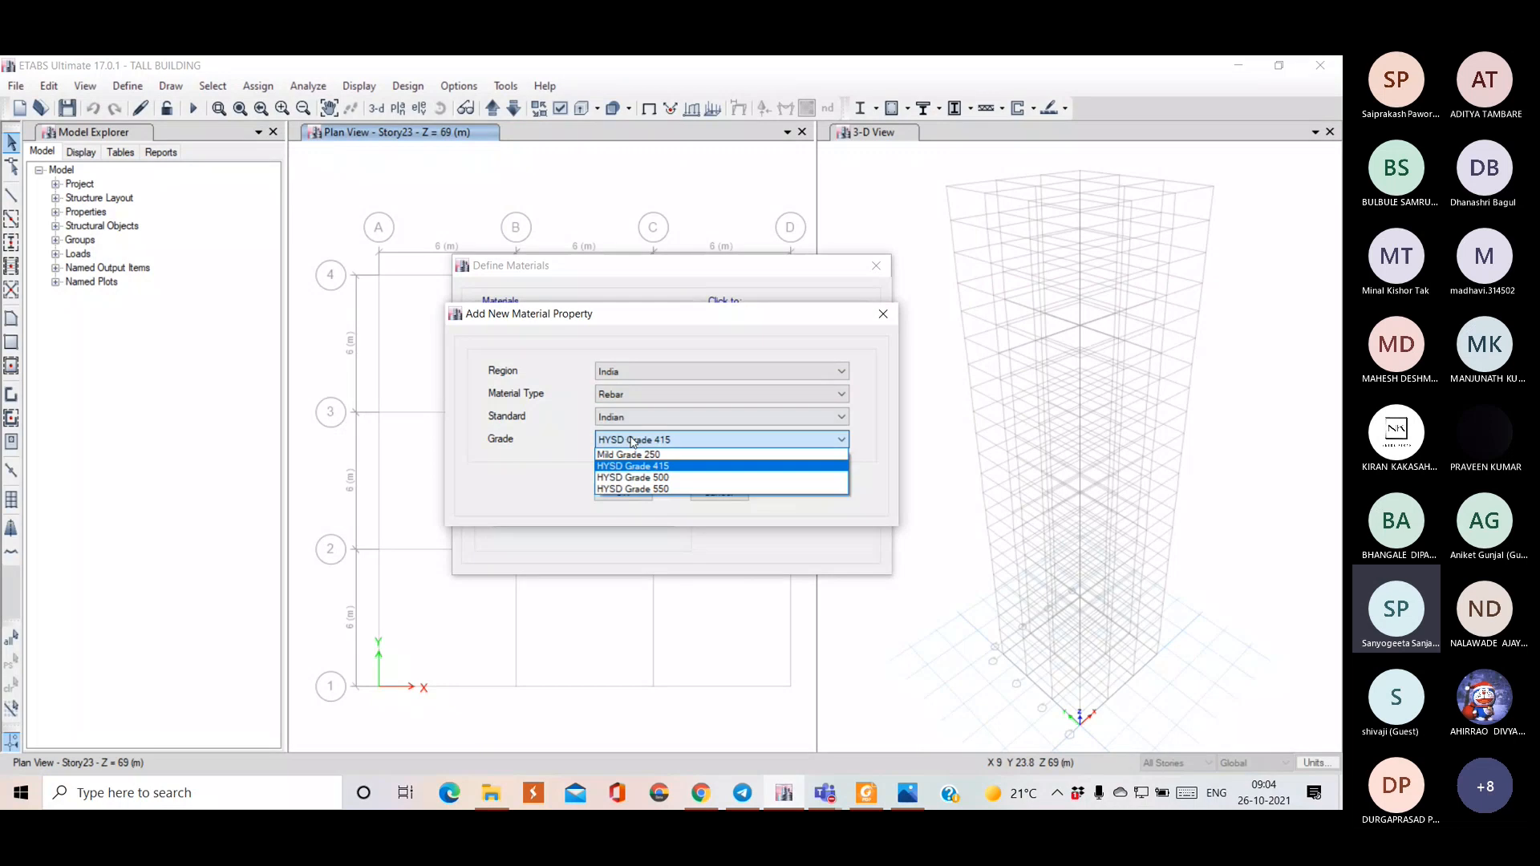
{"action": "left_click", "coordinate": [638, 483]}
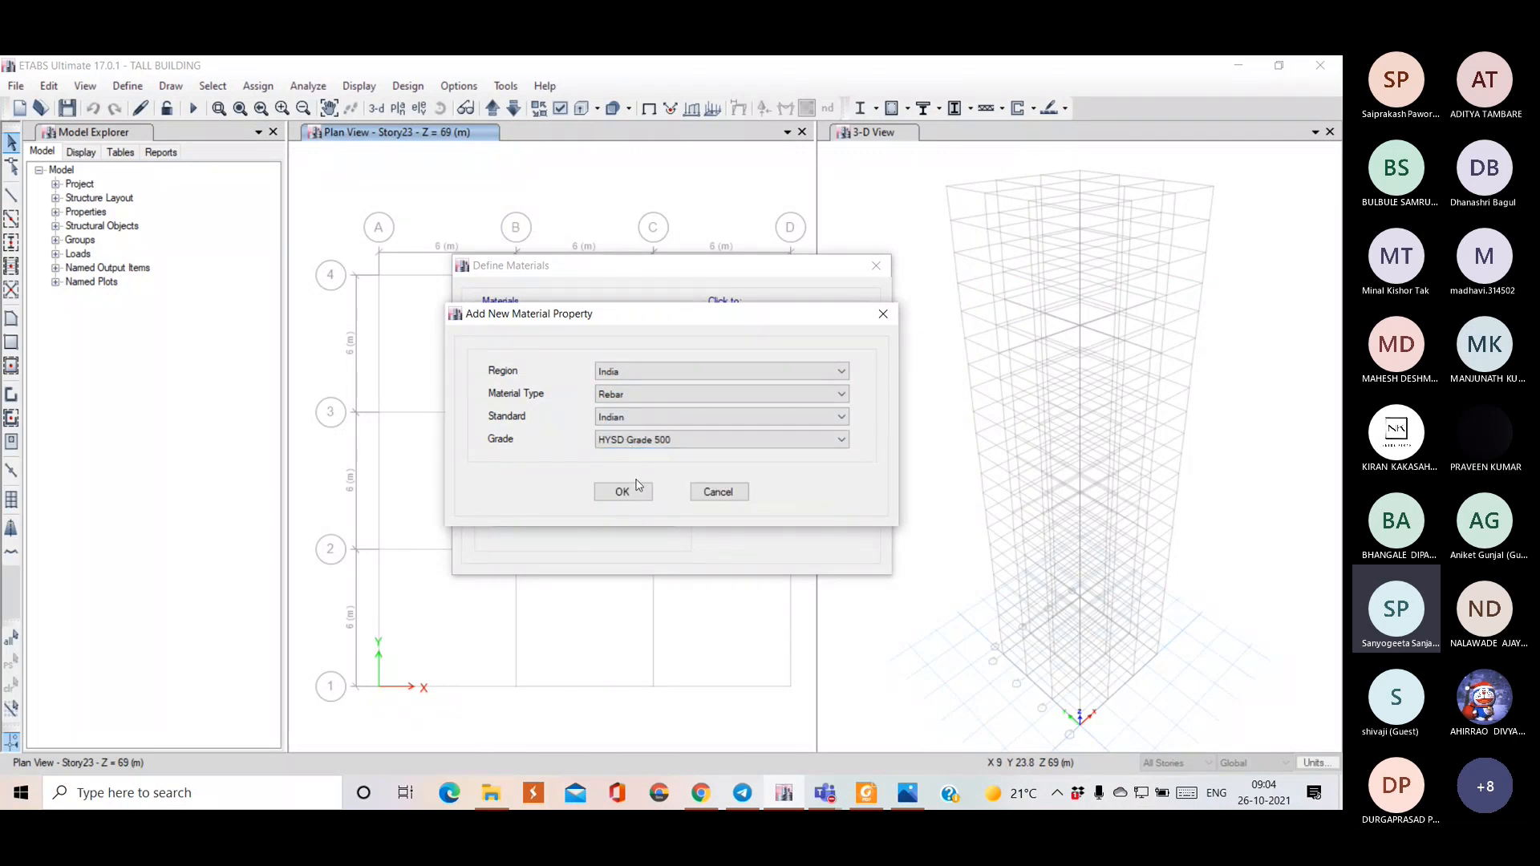
{"action": "left_click", "coordinate": [623, 491]}
{"action": "left_click", "coordinate": [619, 608]}
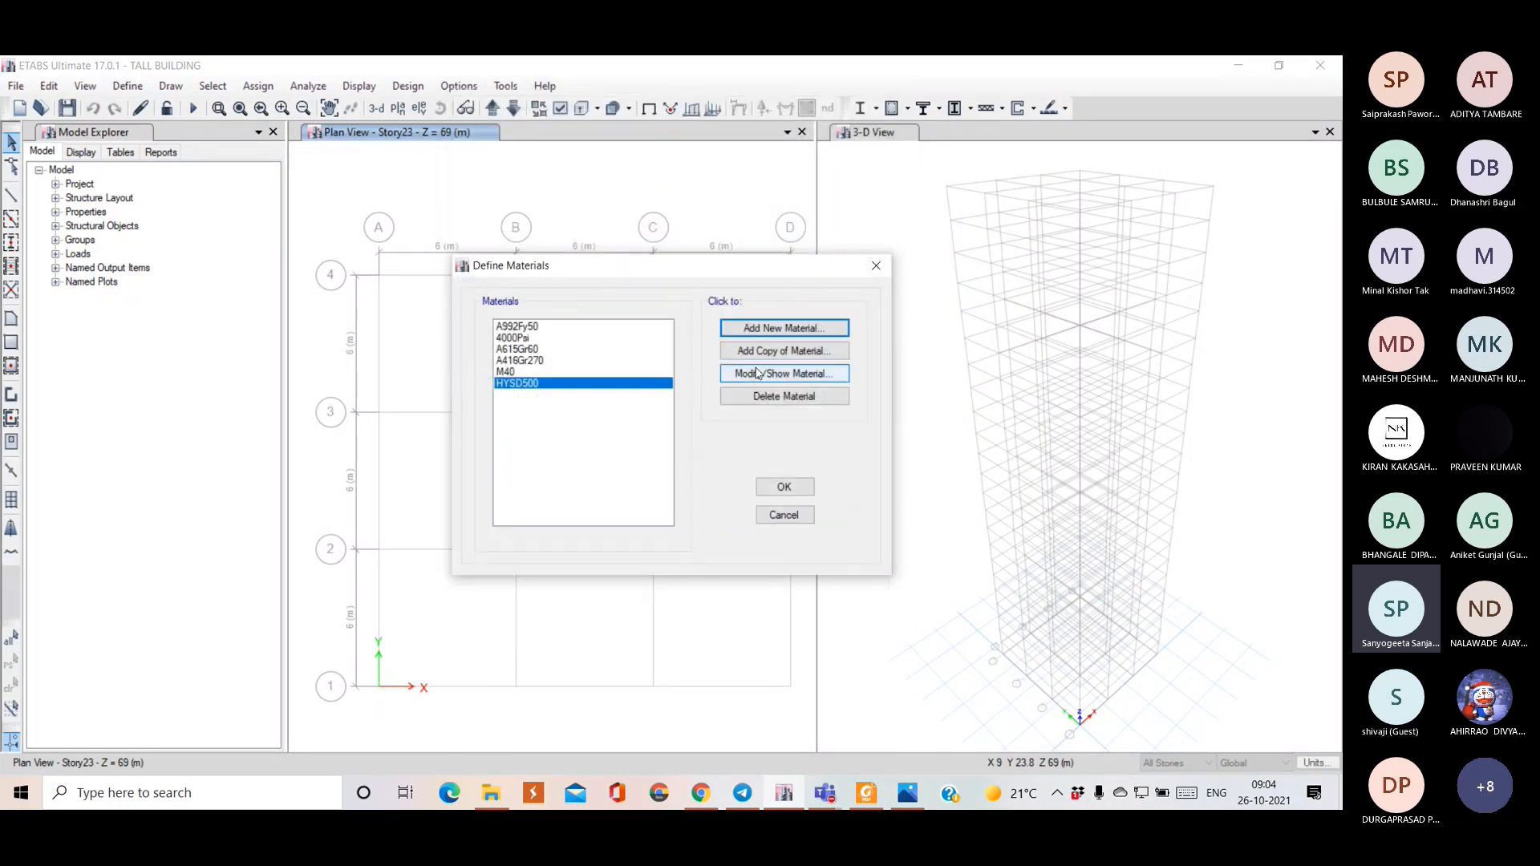
- Add another Indian-standard rebar material with grade Mild Grade 250
{"action": "left_click", "coordinate": [783, 328]}
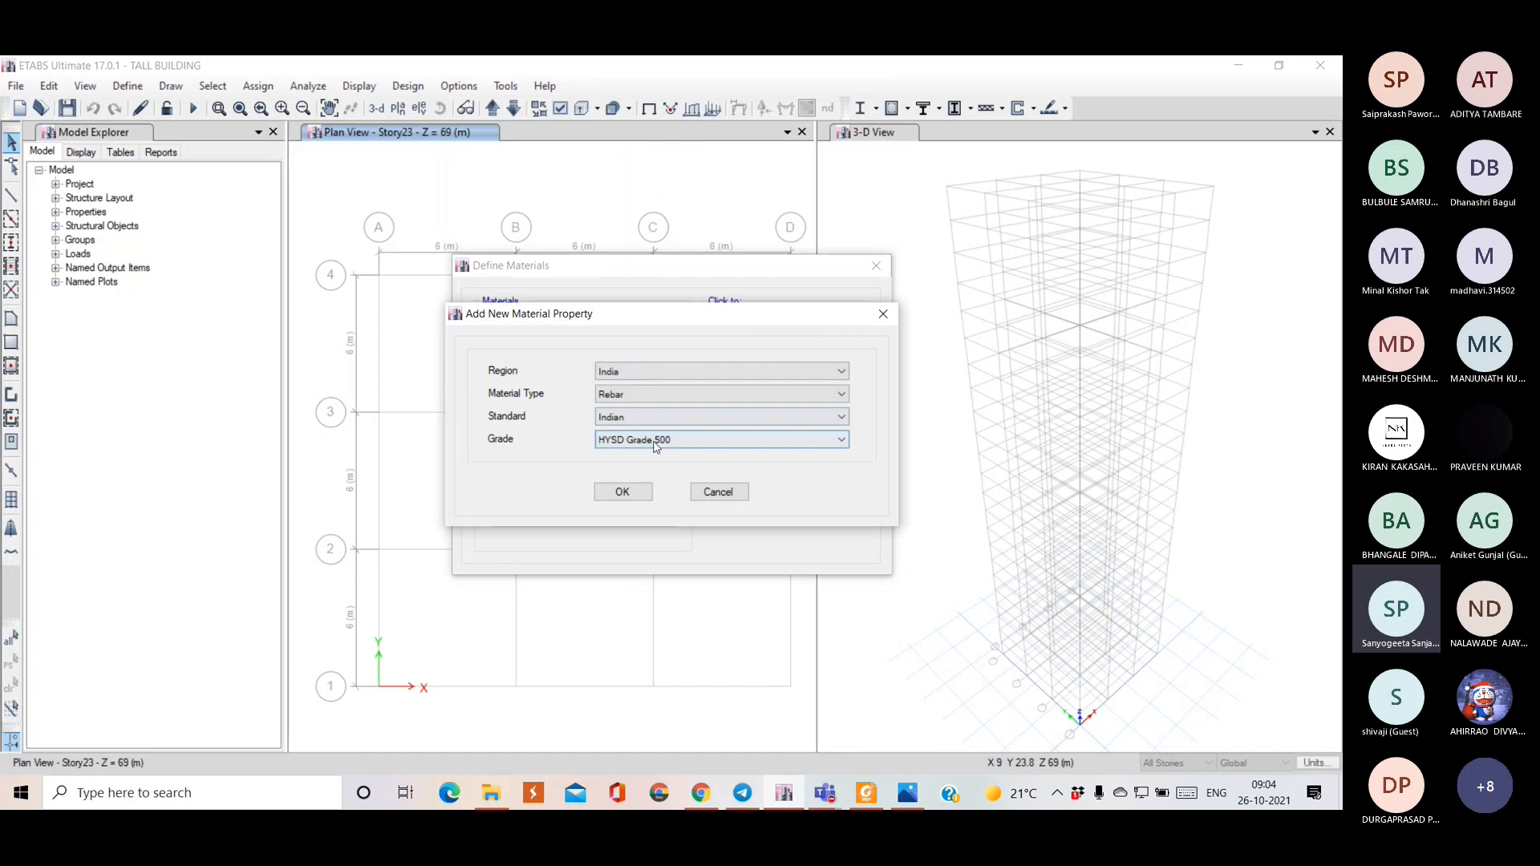
{"action": "left_click", "coordinate": [655, 446]}
{"action": "left_click", "coordinate": [654, 459]}
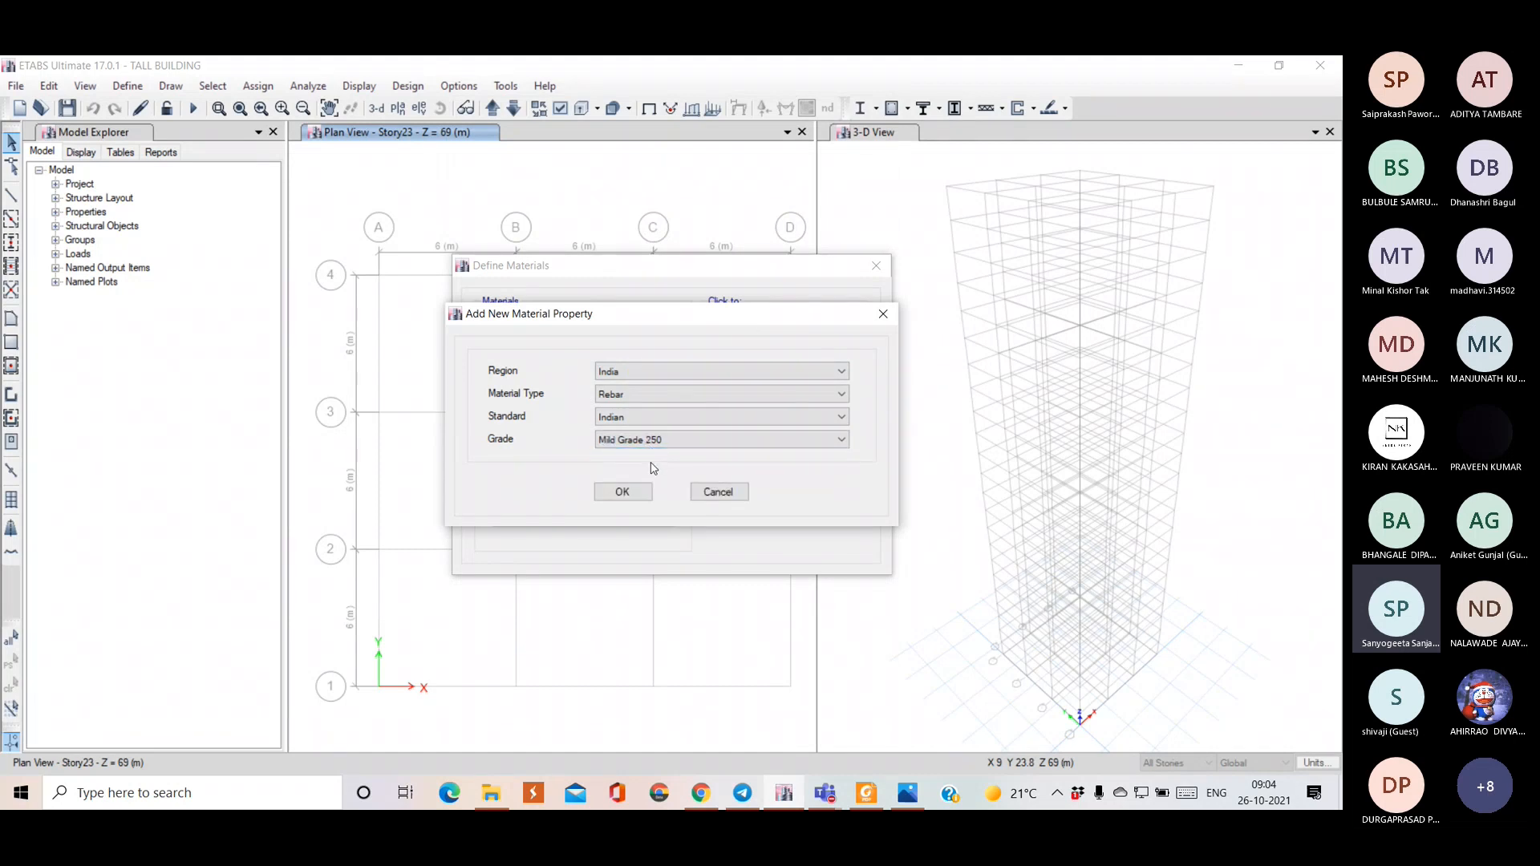
{"action": "left_click", "coordinate": [623, 491]}
{"action": "left_click", "coordinate": [638, 605]}
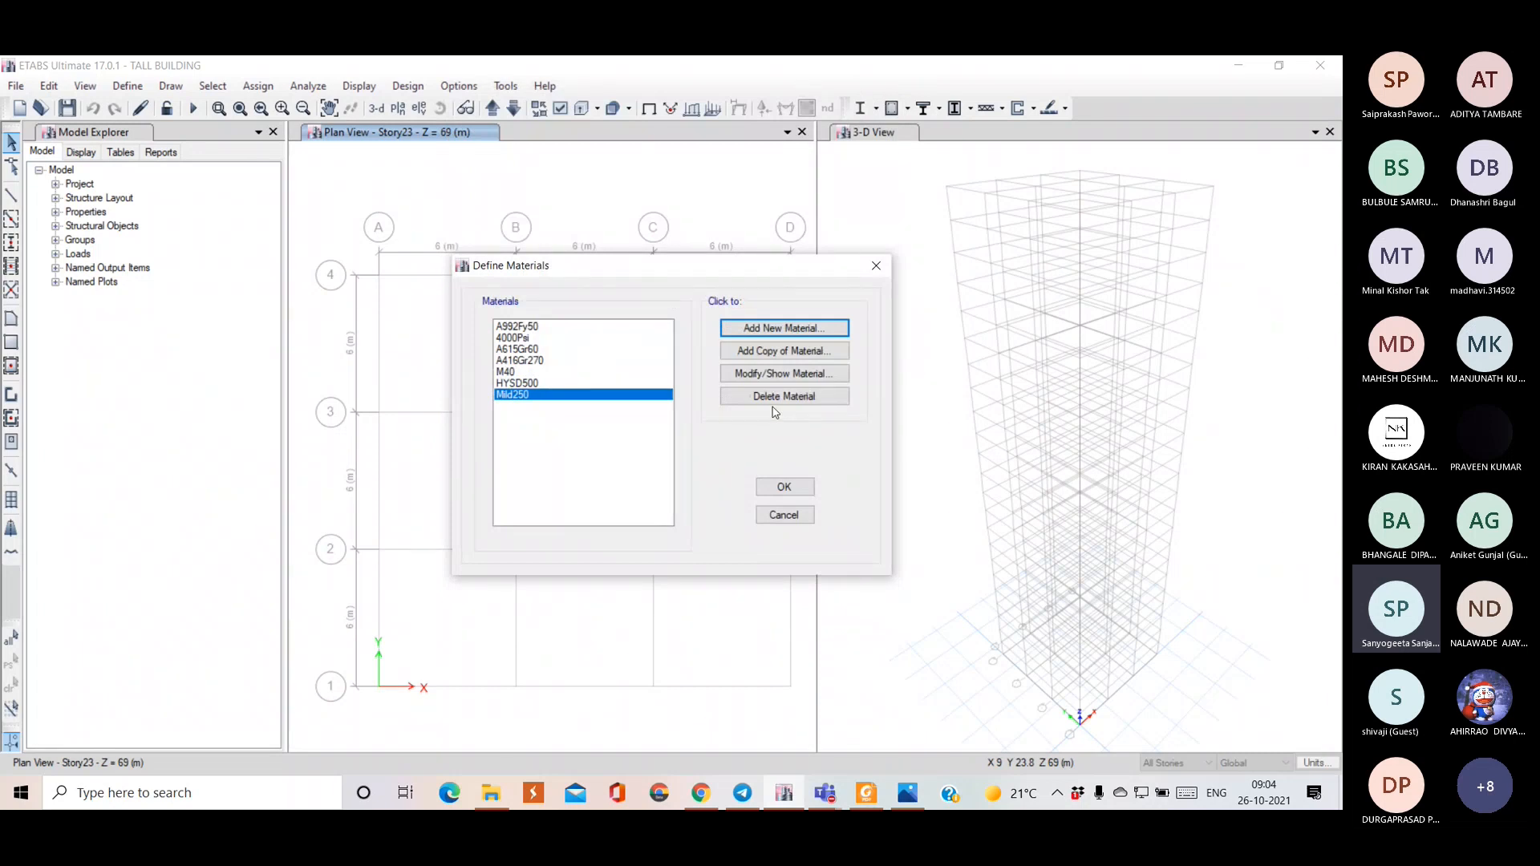
- Try renaming the 4000Psi material to FRC with type Concrete and inspect its compressive strength design data
{"action": "left_click", "coordinate": [511, 339]}
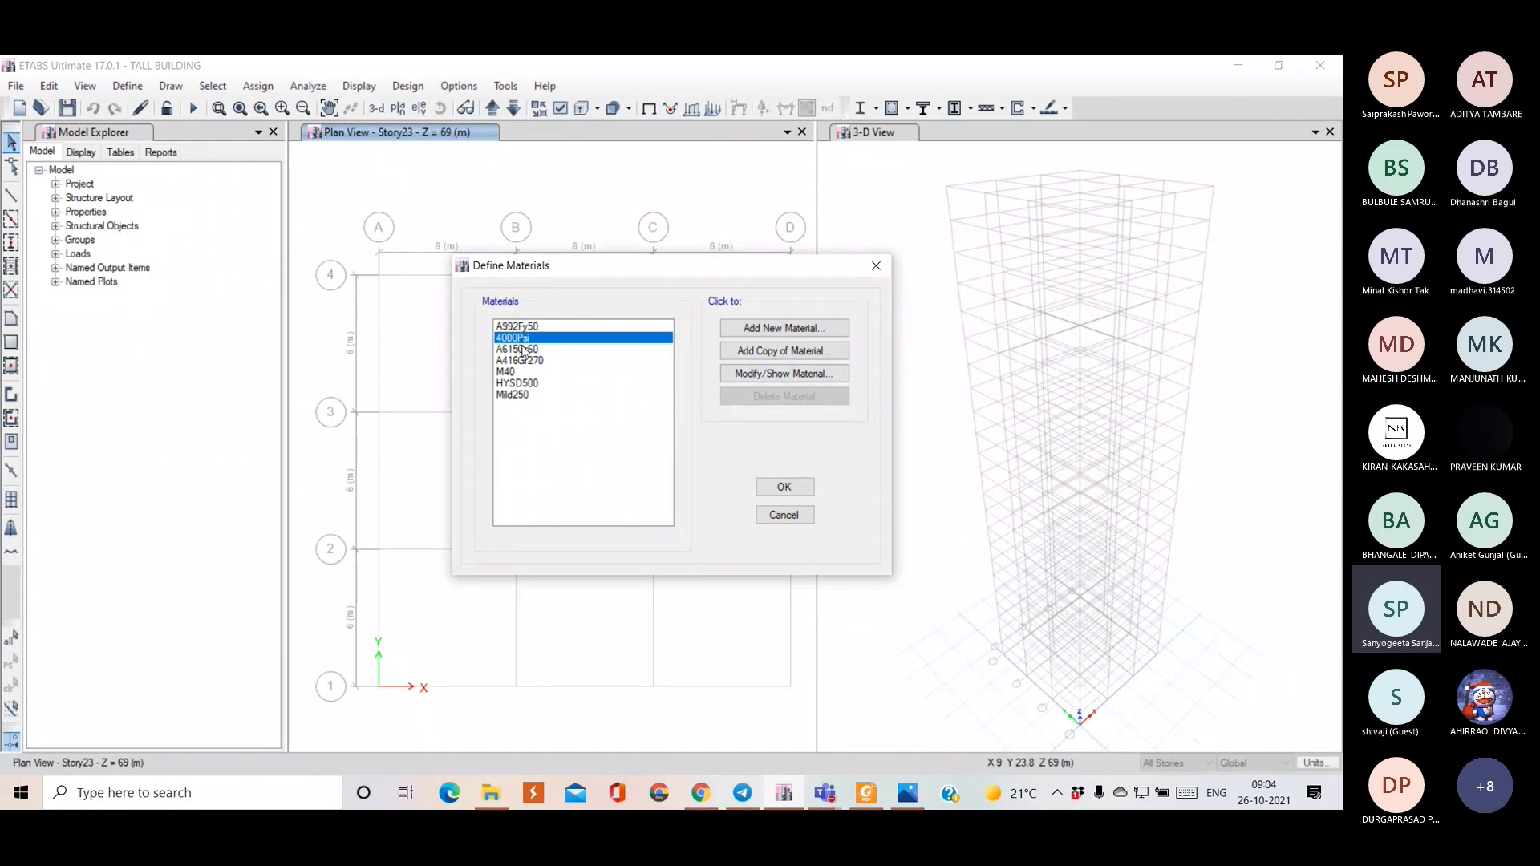
{"action": "left_click", "coordinate": [804, 377]}
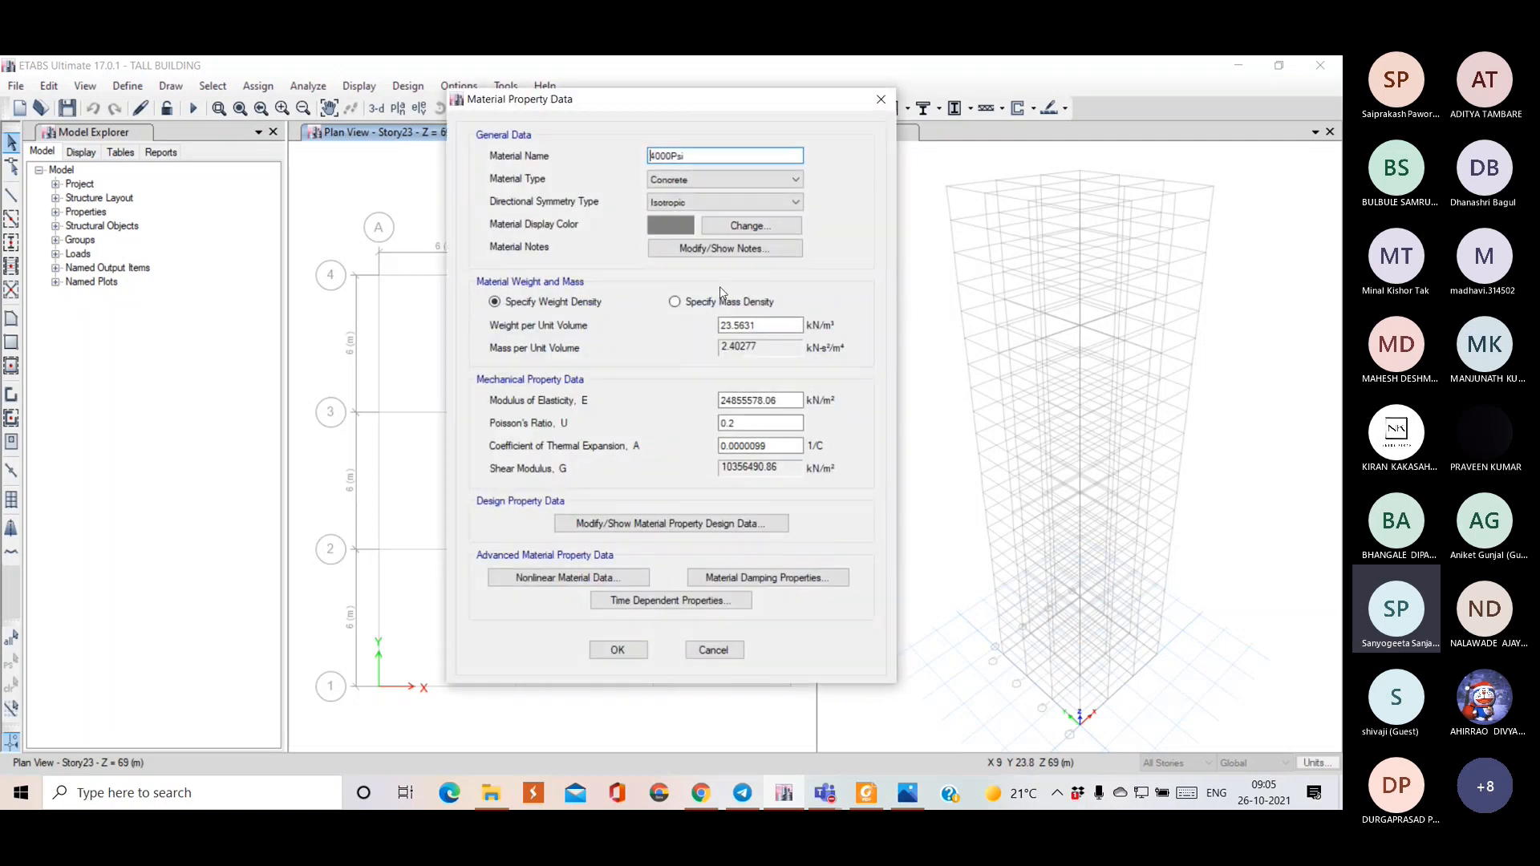
{"action": "left_click_drag", "start_coordinate": [695, 157], "coordinate": [622, 158]}
{"action": "type", "text": "FRC"}
{"action": "left_click", "coordinate": [674, 179]}
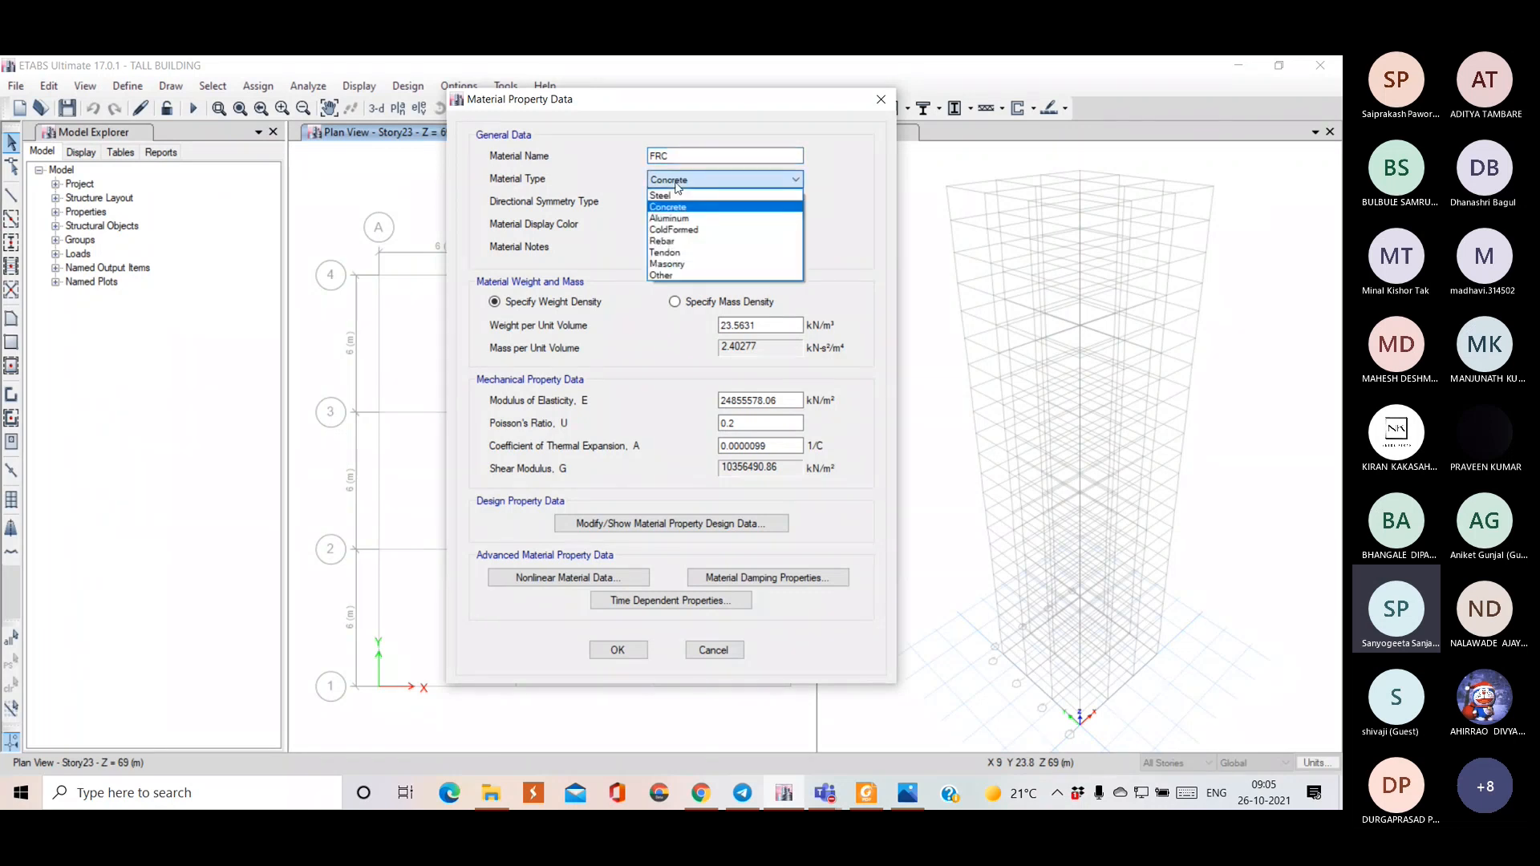
{"action": "left_click", "coordinate": [676, 205]}
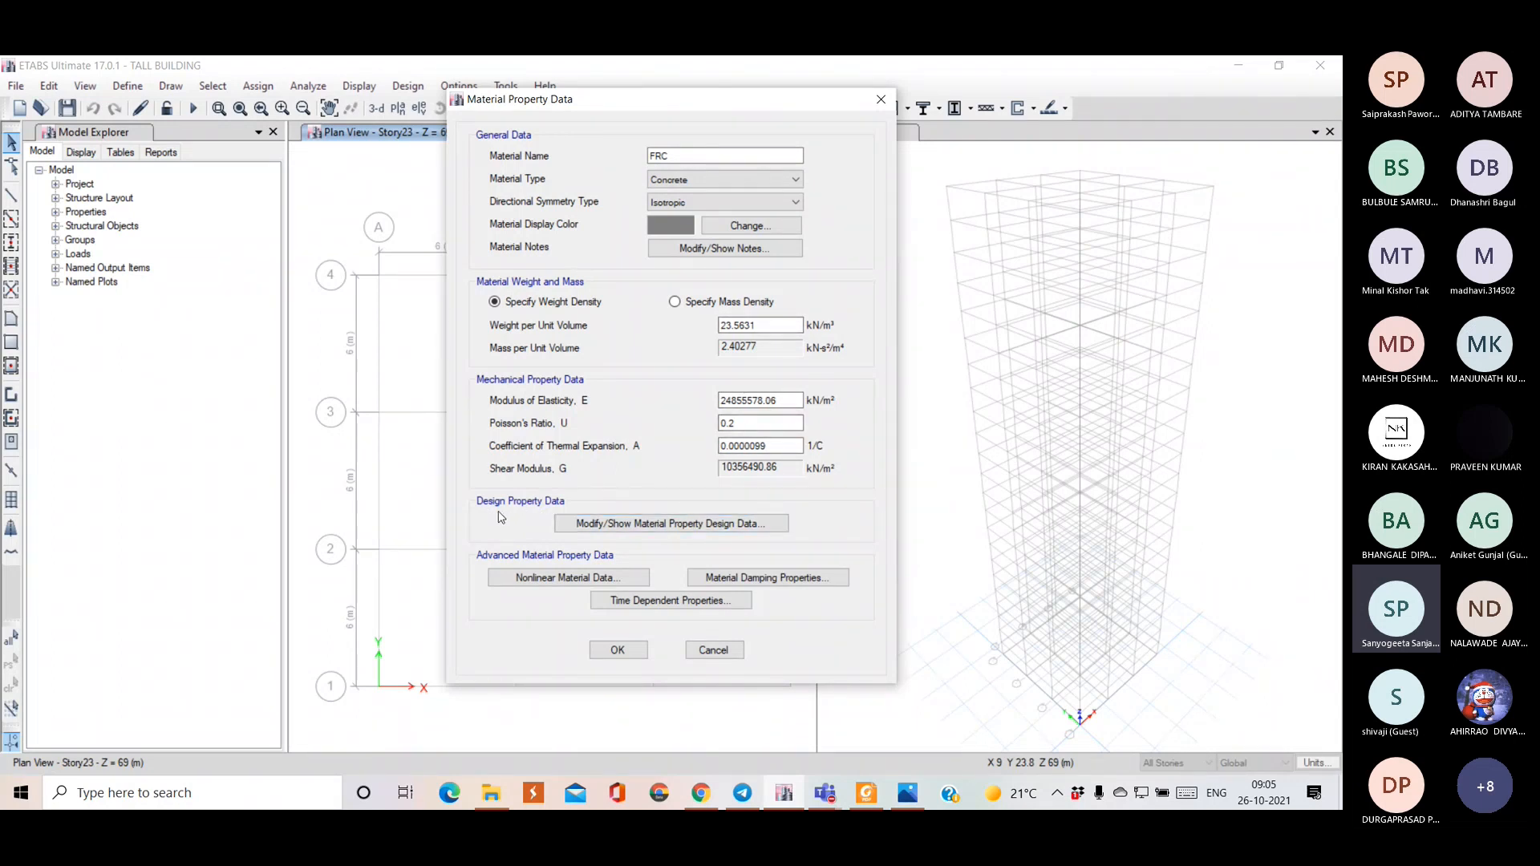
{"action": "left_click", "coordinate": [615, 527]}
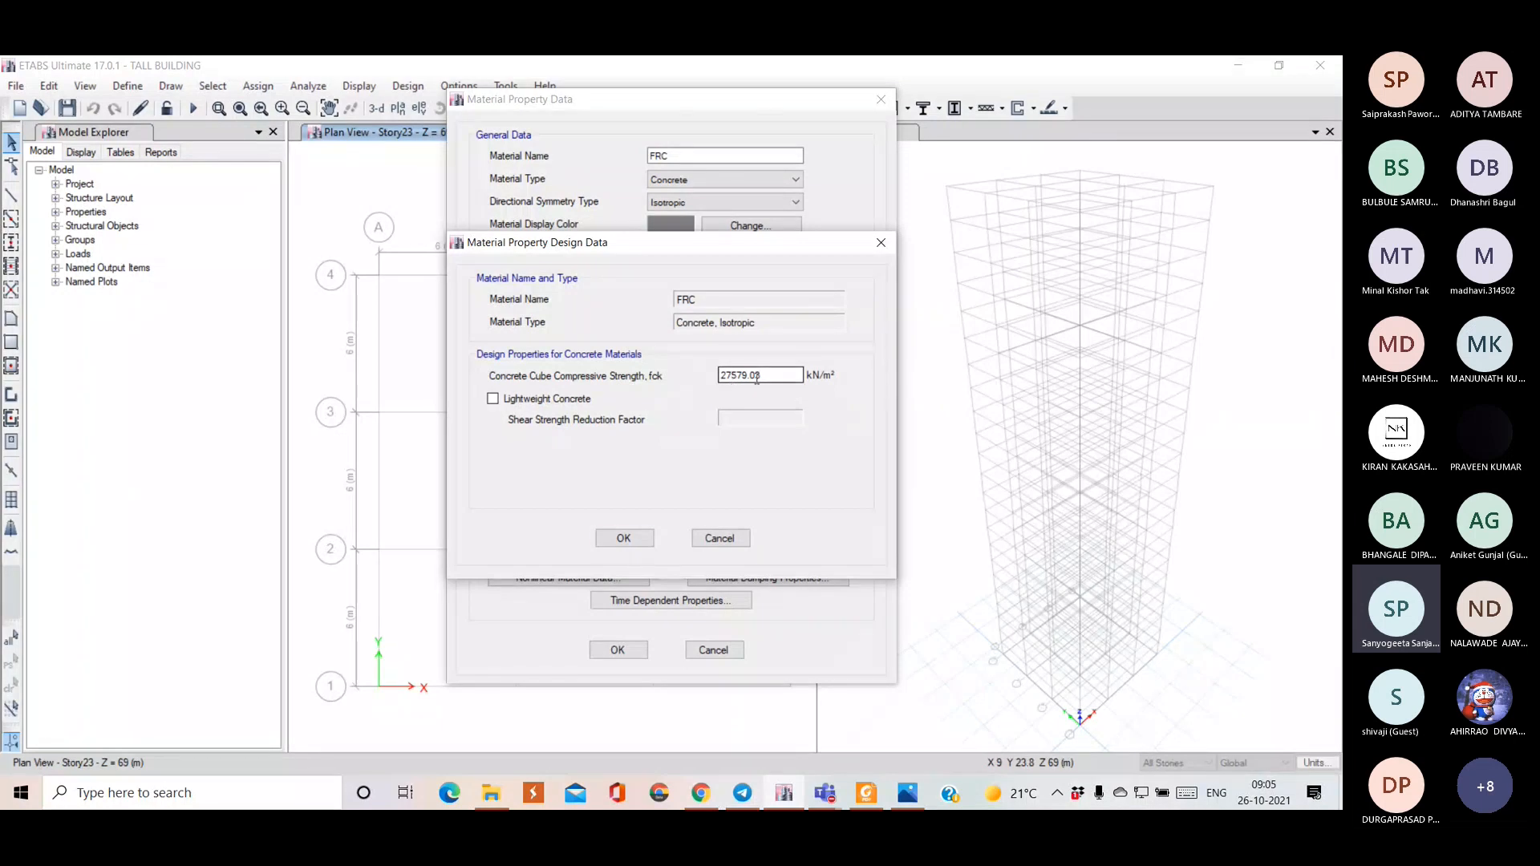
{"action": "left_click", "coordinate": [625, 538]}
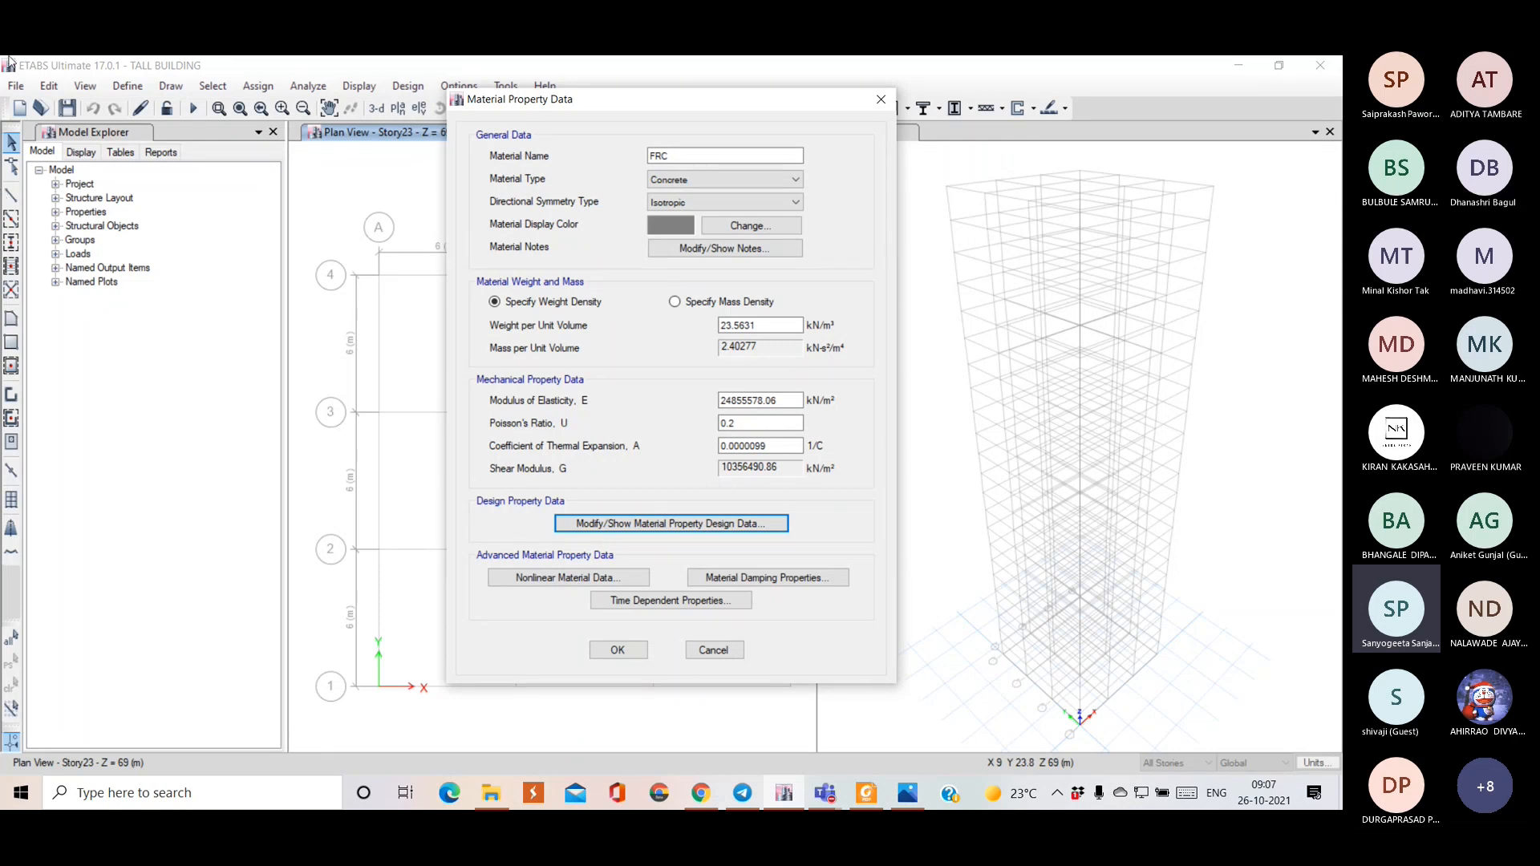
{"action": "left_click", "coordinate": [713, 651]}
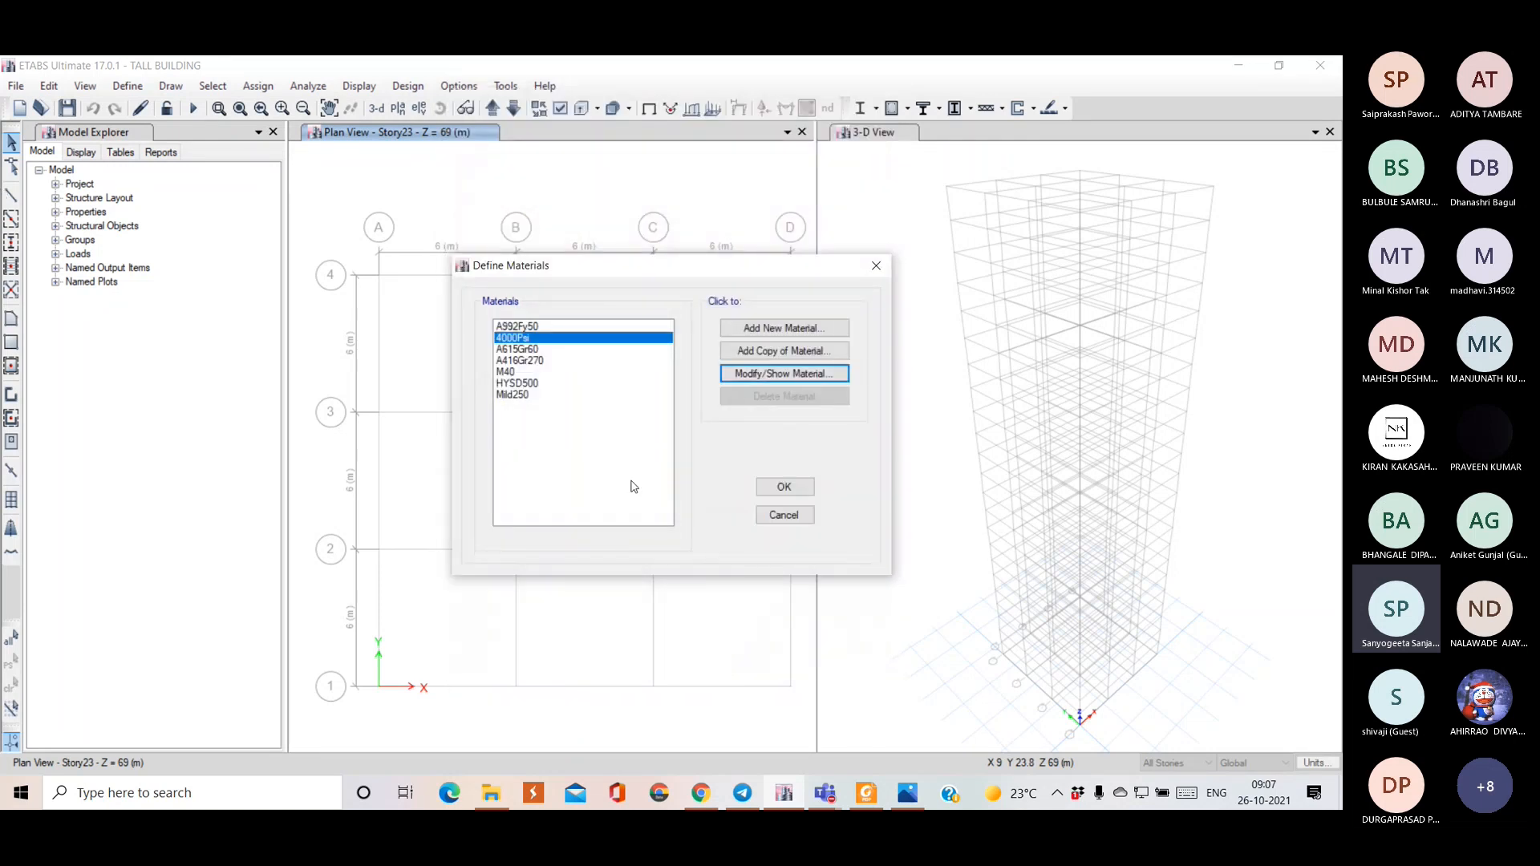
- Go over the M40, Mild250 and HYSD500 entries in the materials list and accept the material definitions
{"action": "left_click", "coordinate": [520, 374]}
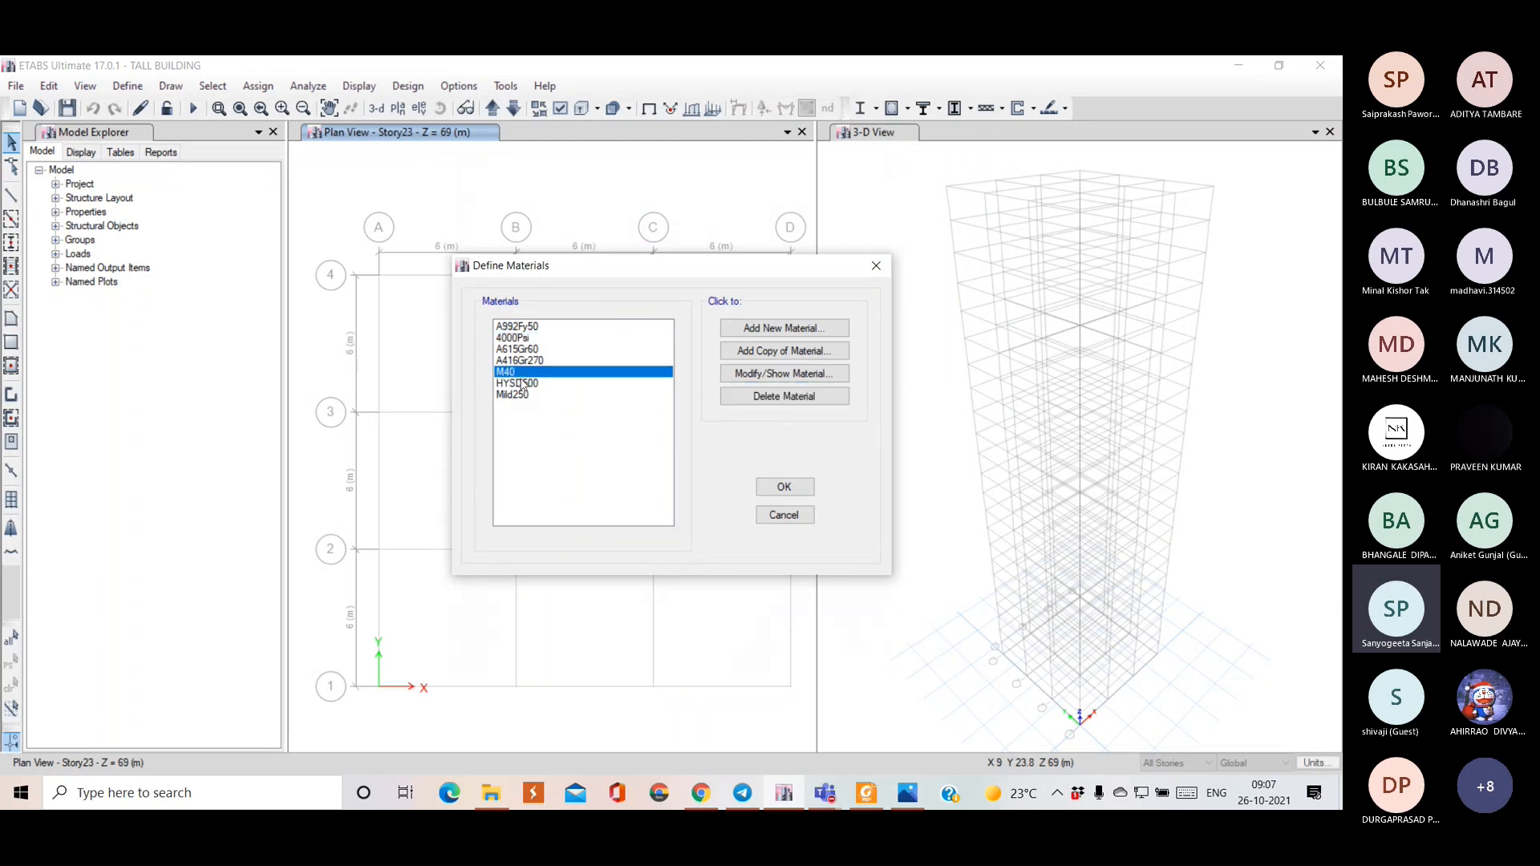
{"action": "left_click", "coordinate": [533, 393]}
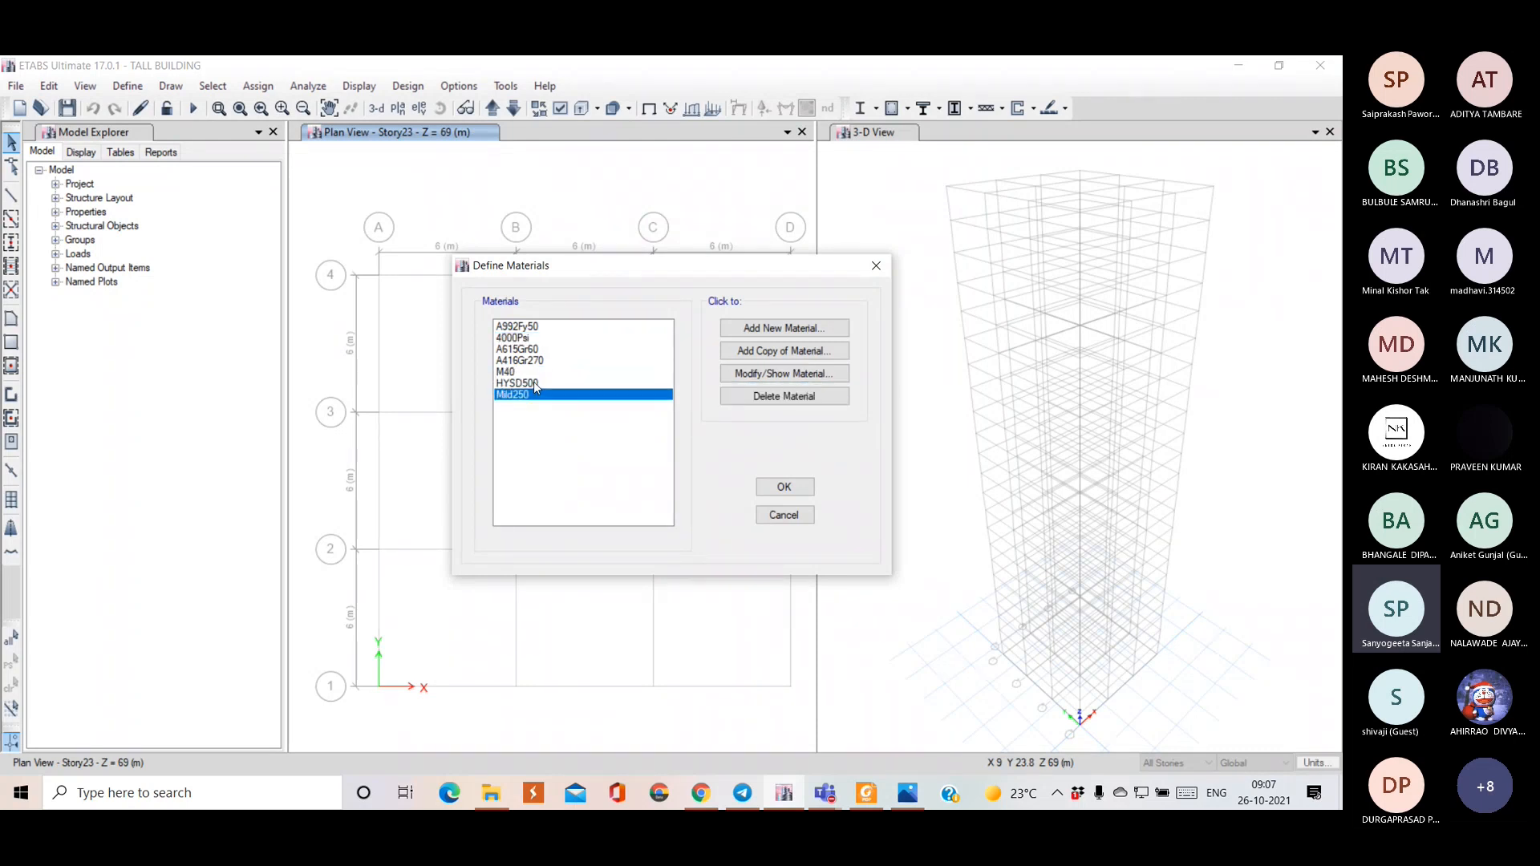
{"action": "left_click", "coordinate": [535, 385]}
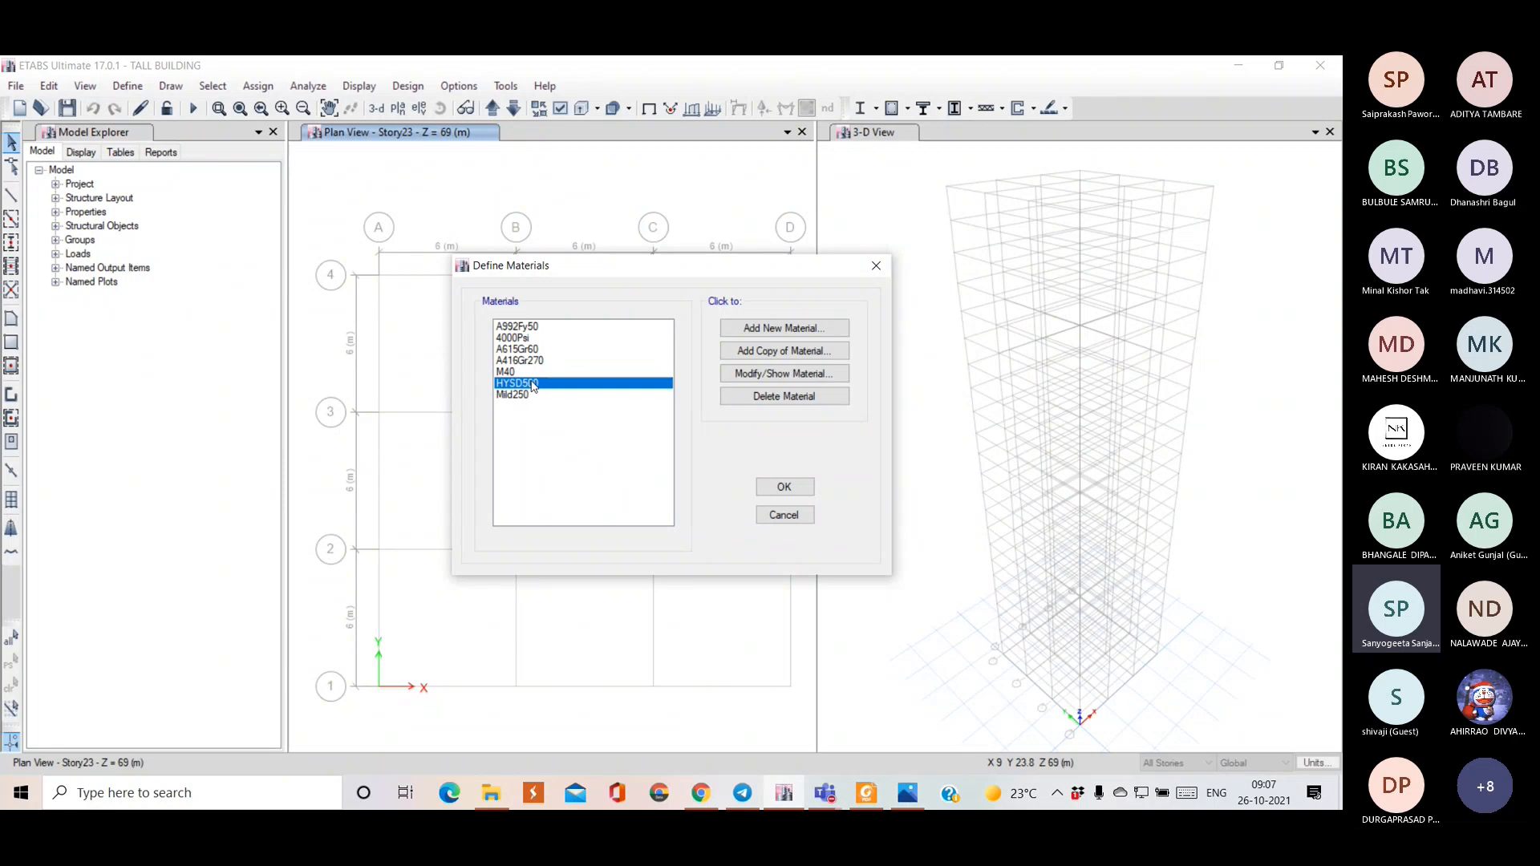
{"action": "left_click", "coordinate": [802, 490]}
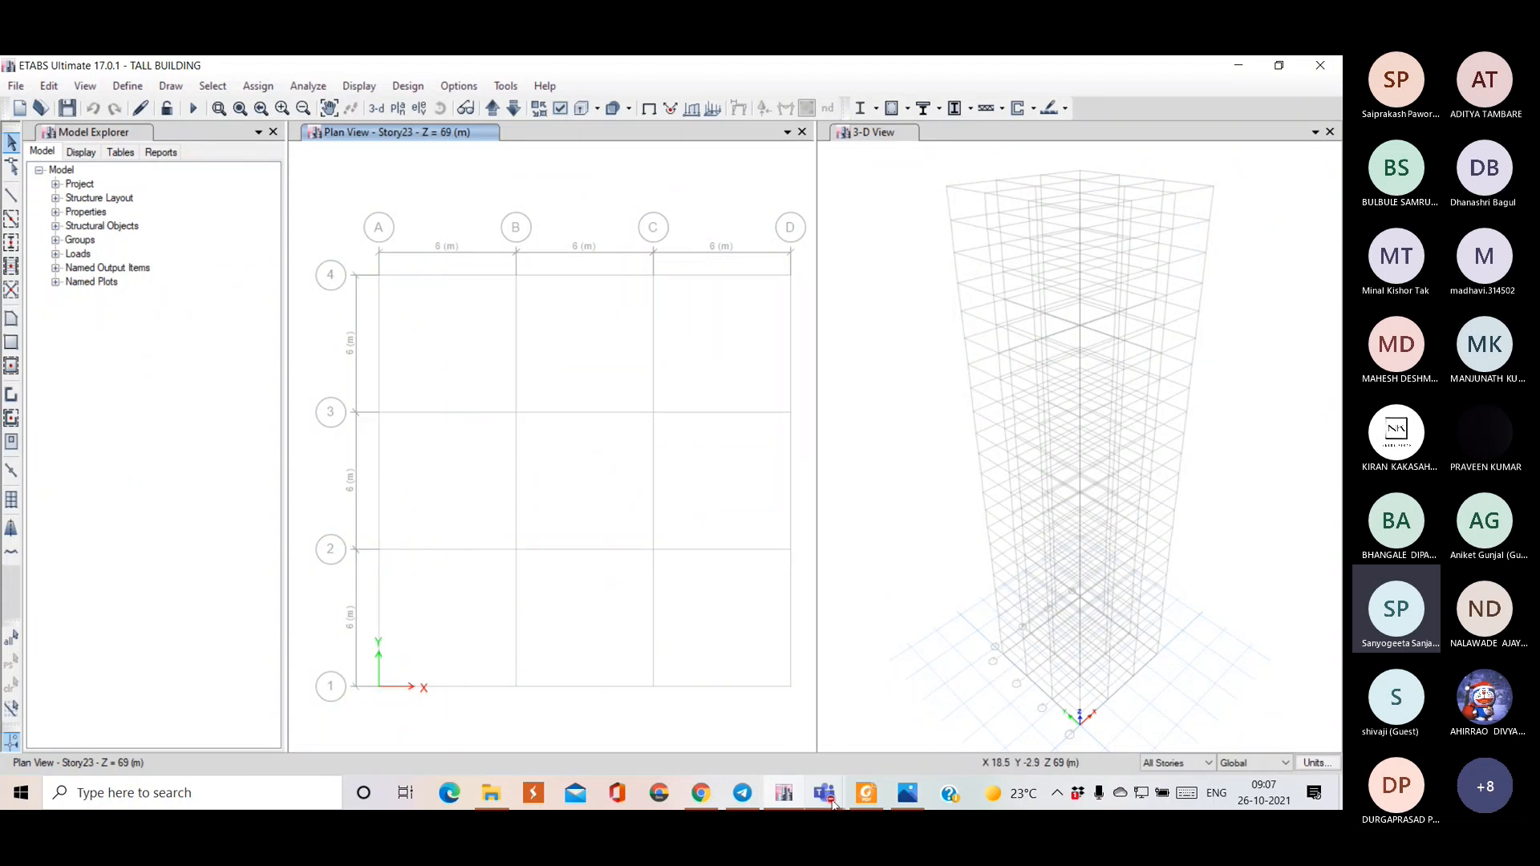
- Switch to the Teams meeting to check it, and return to ETABS
{"action": "mouse_move", "coordinate": [824, 792]}
{"action": "left_click", "coordinate": [882, 719]}
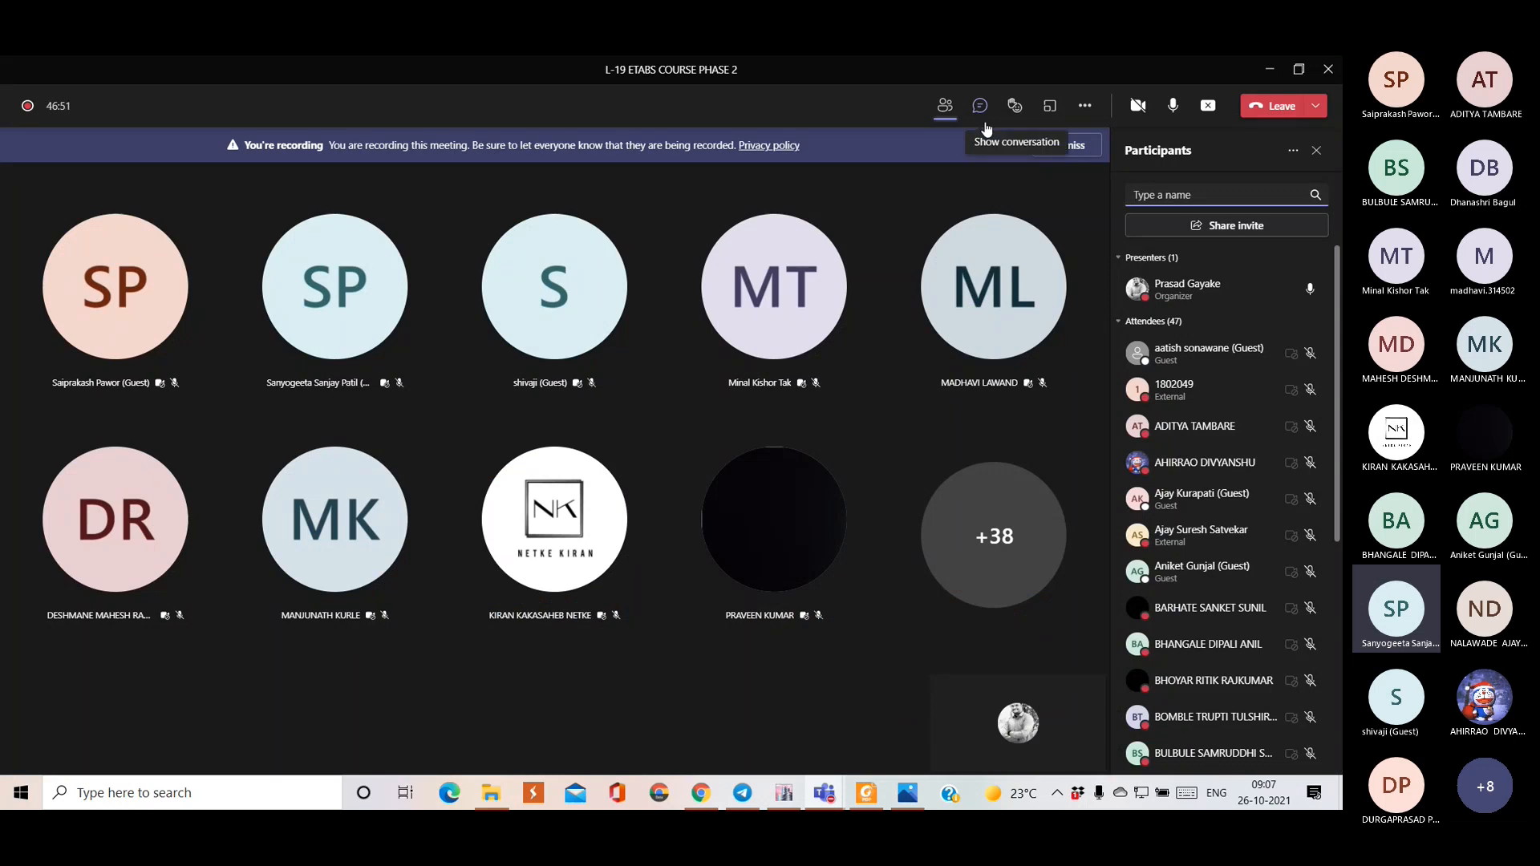
{"action": "left_click", "coordinate": [786, 795]}
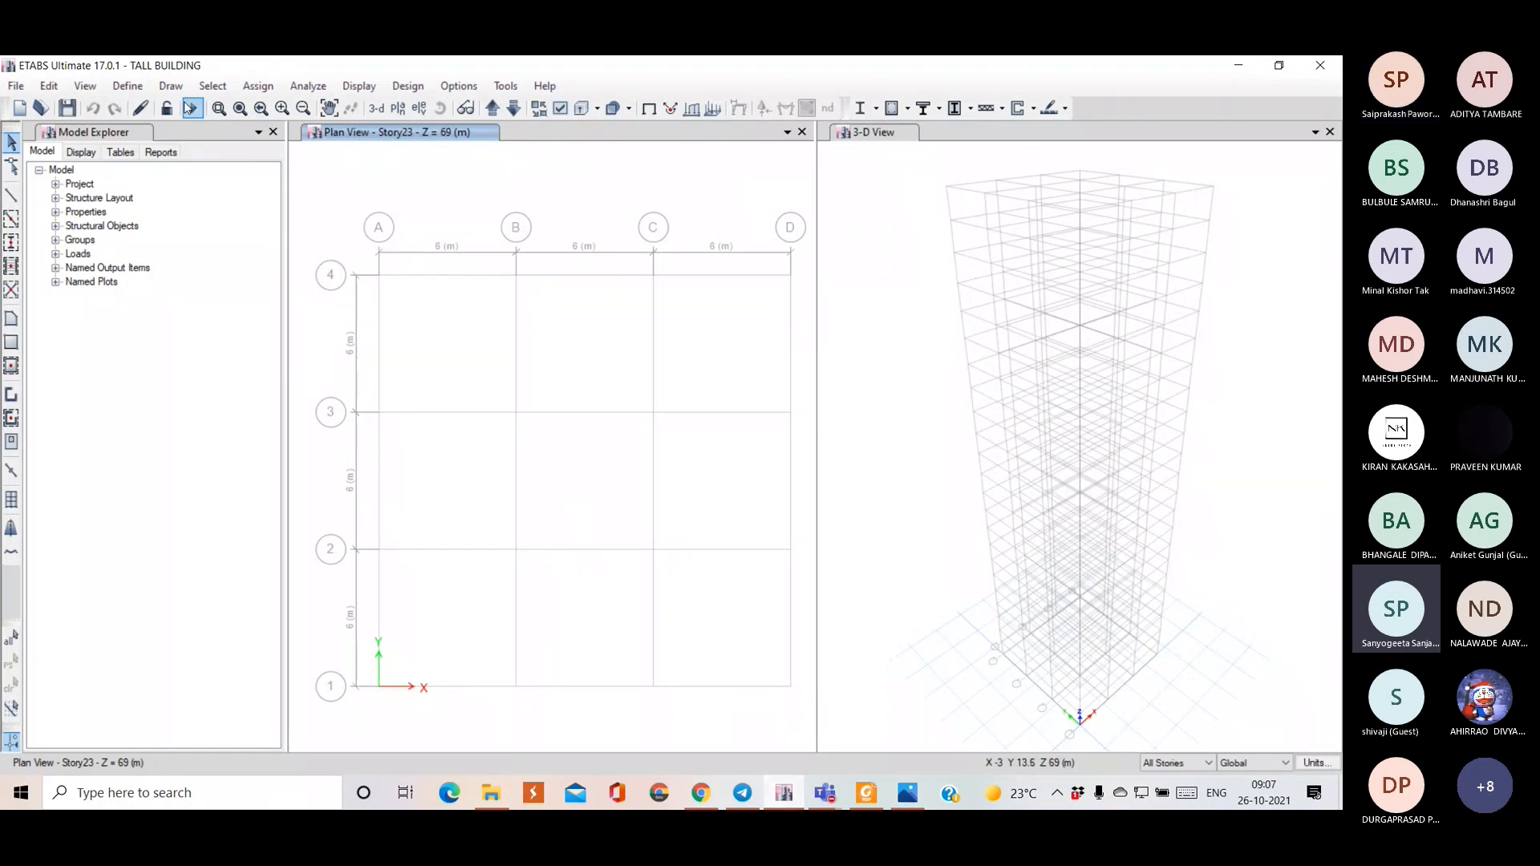
- Start a new concrete rectangular frame section and name it COLUMN 500x500, taking the column size from the reference image
{"action": "left_click", "coordinate": [126, 87]}
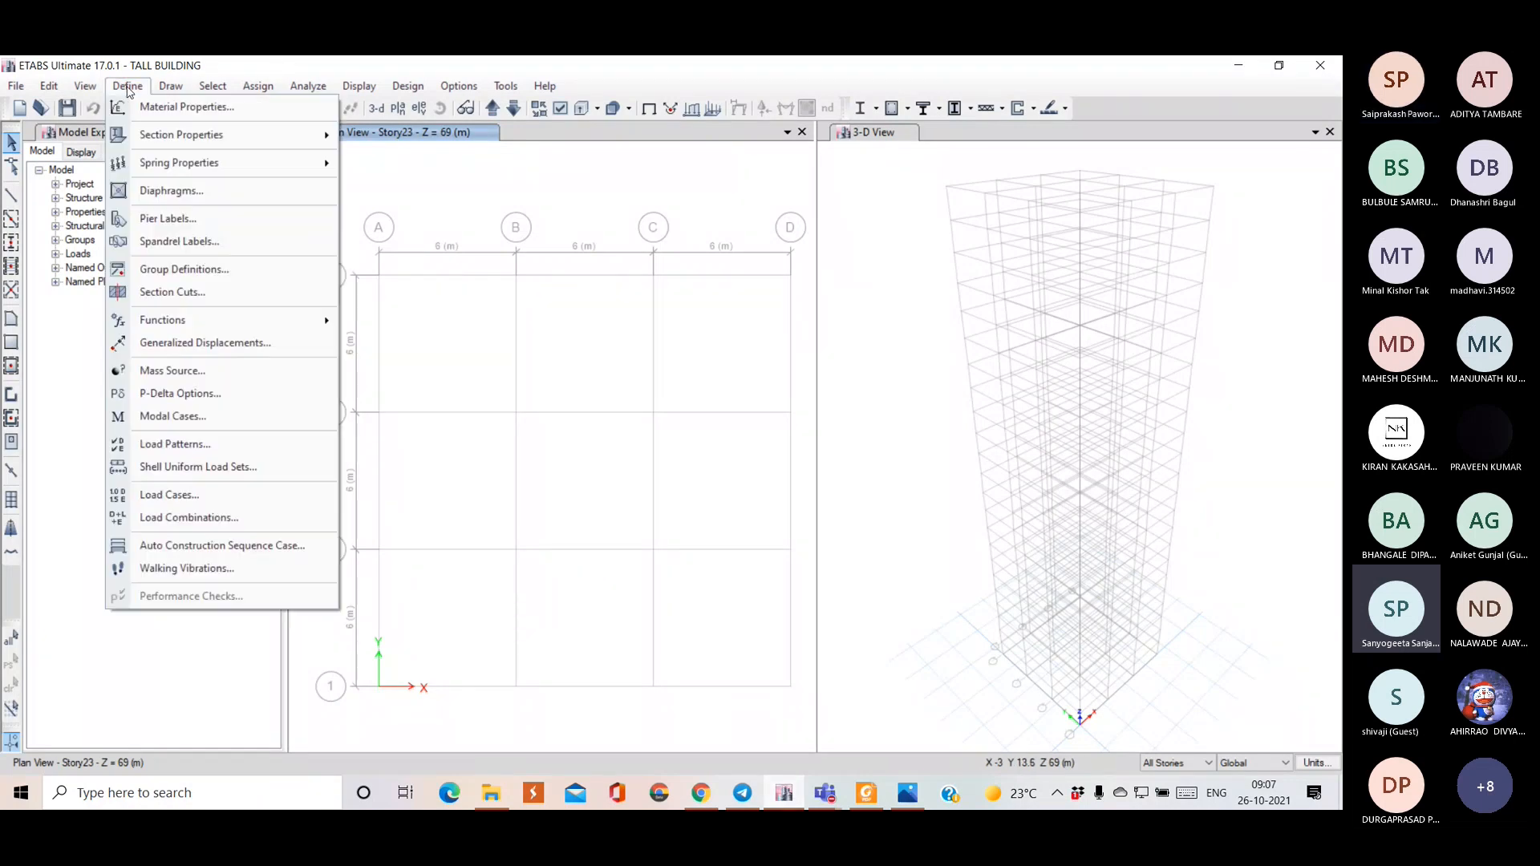
{"action": "mouse_move", "coordinate": [250, 144]}
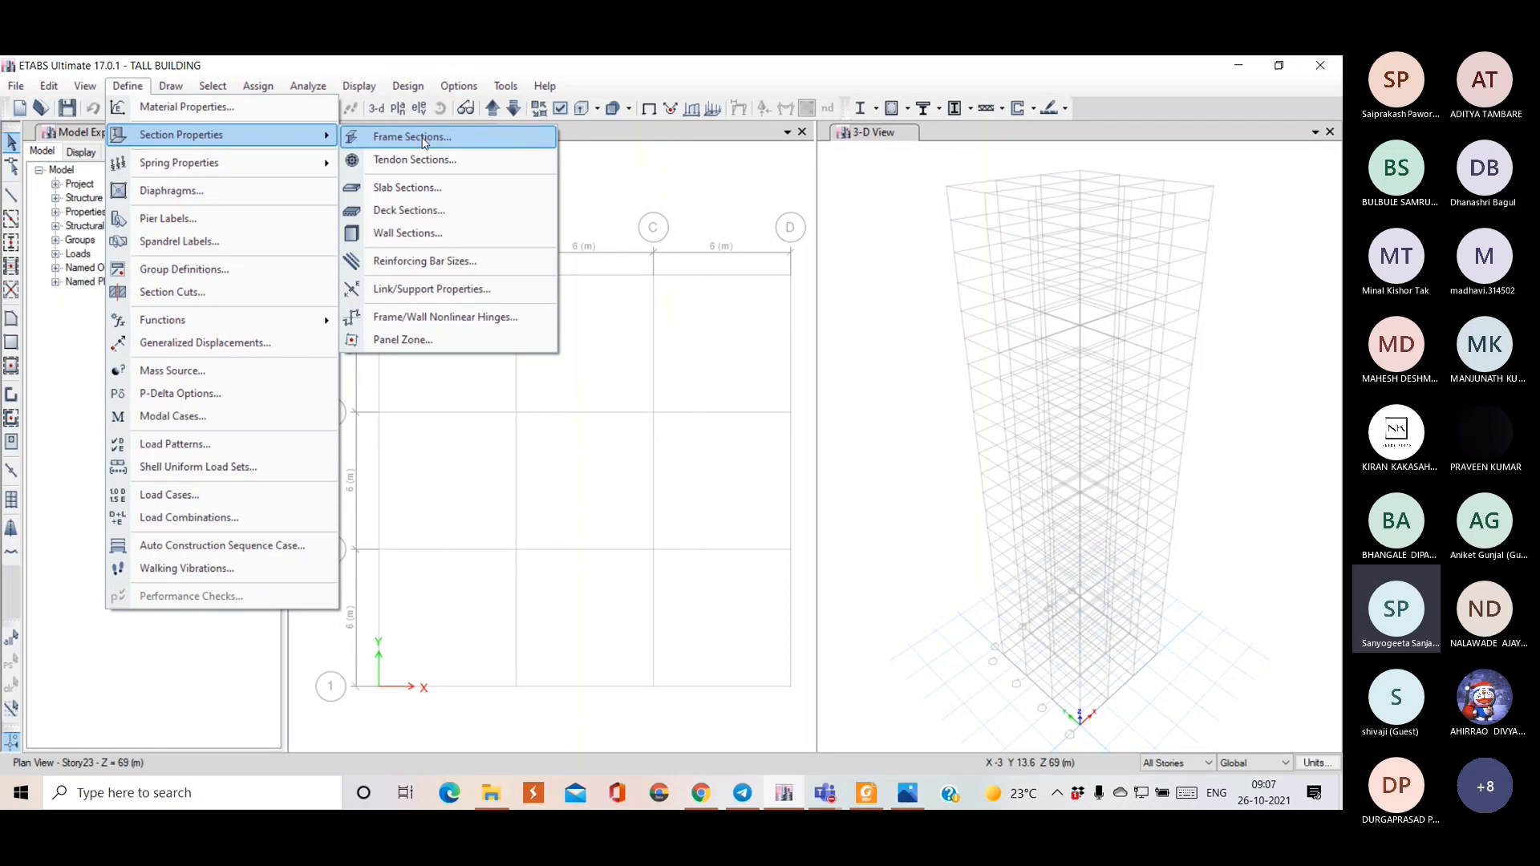
{"action": "left_click", "coordinate": [424, 138]}
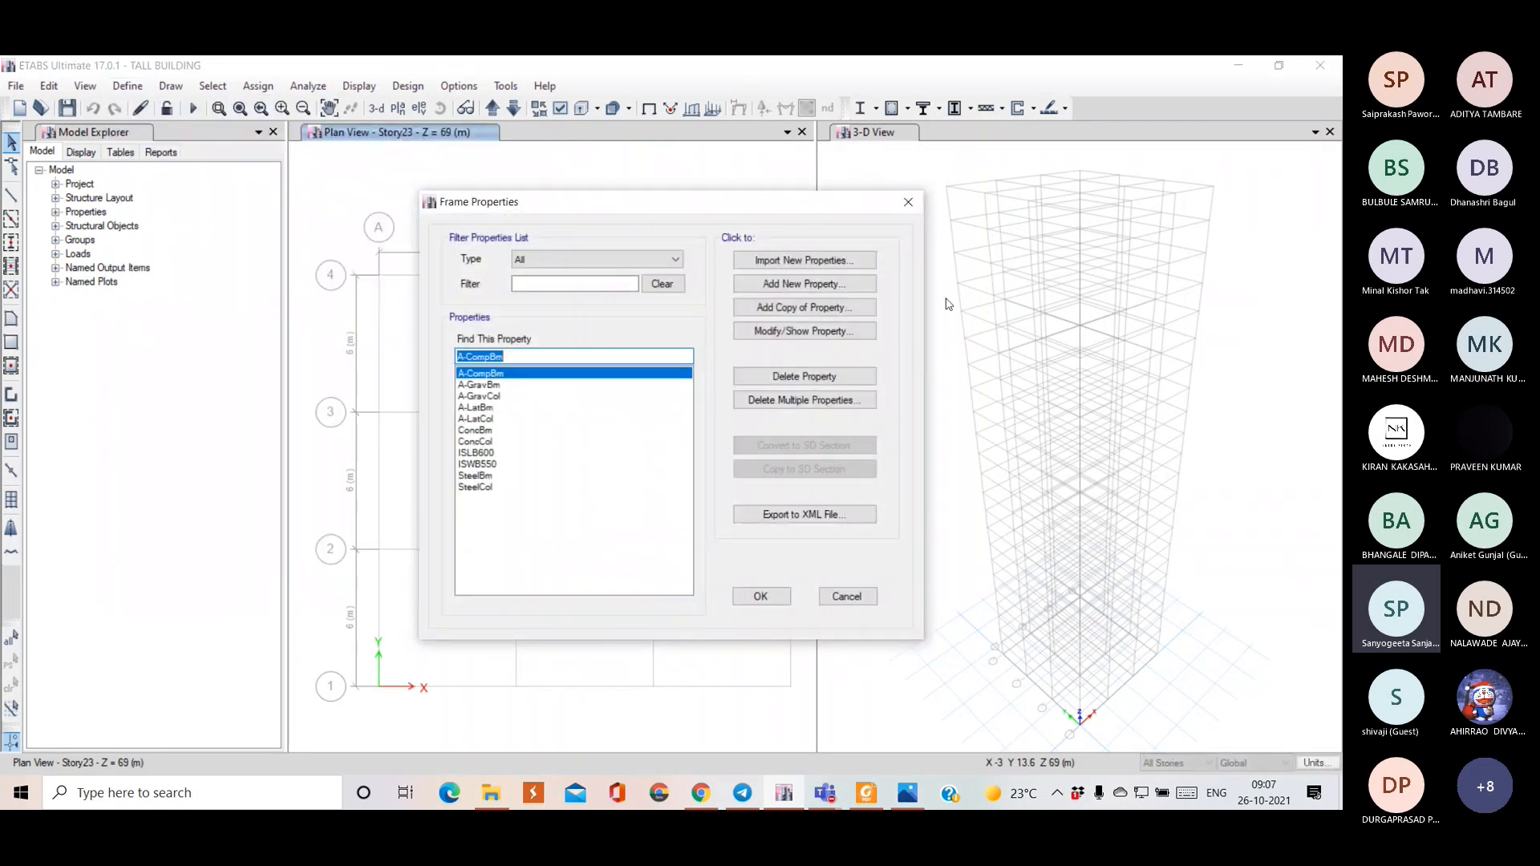
{"action": "left_click", "coordinate": [796, 288]}
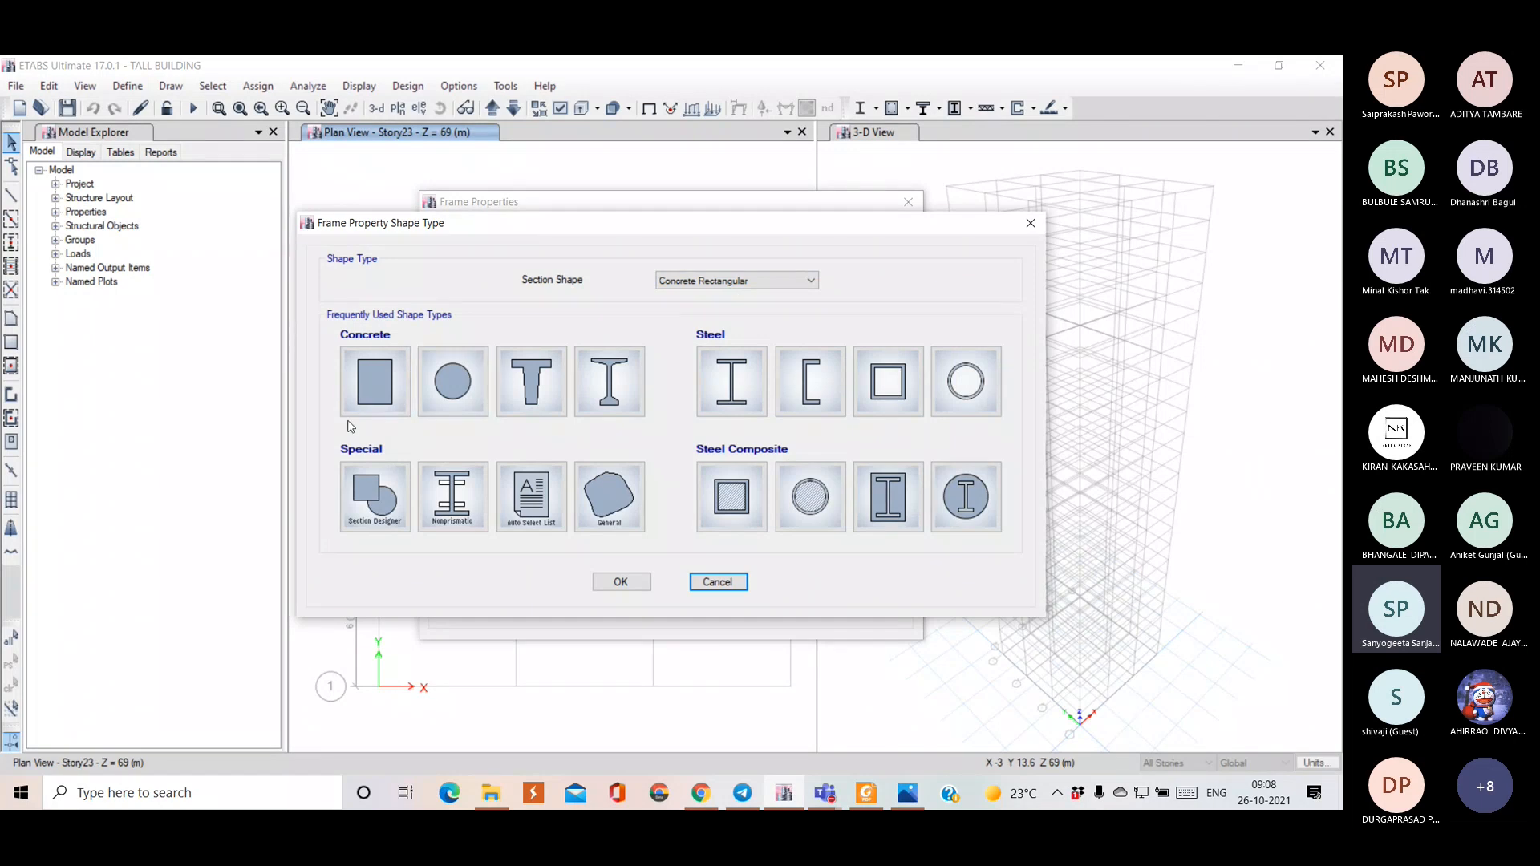
{"action": "left_click", "coordinate": [389, 401]}
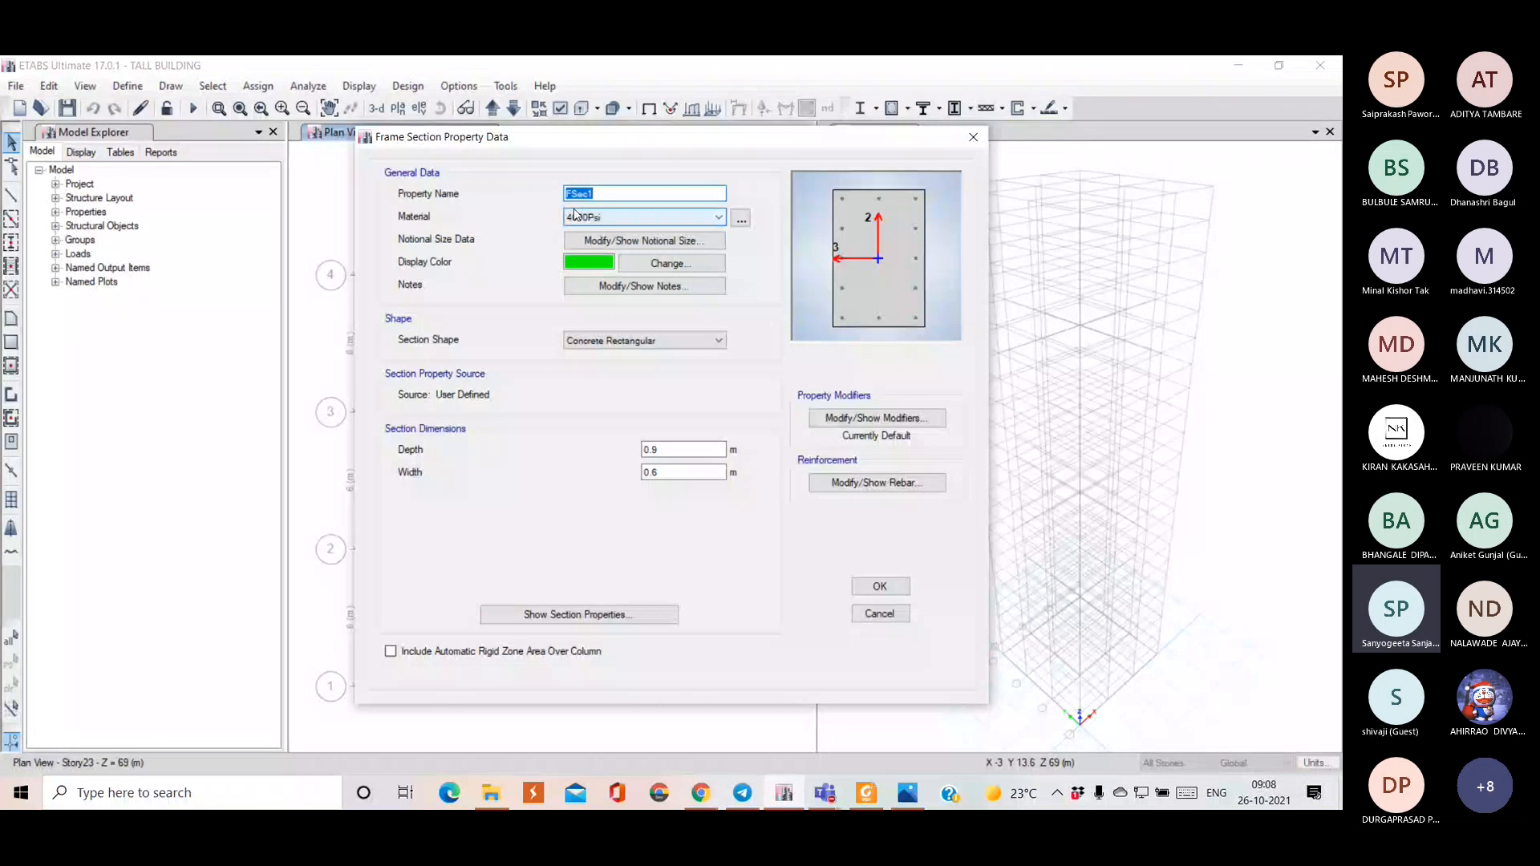
{"action": "key", "text": "alt+Tab"}
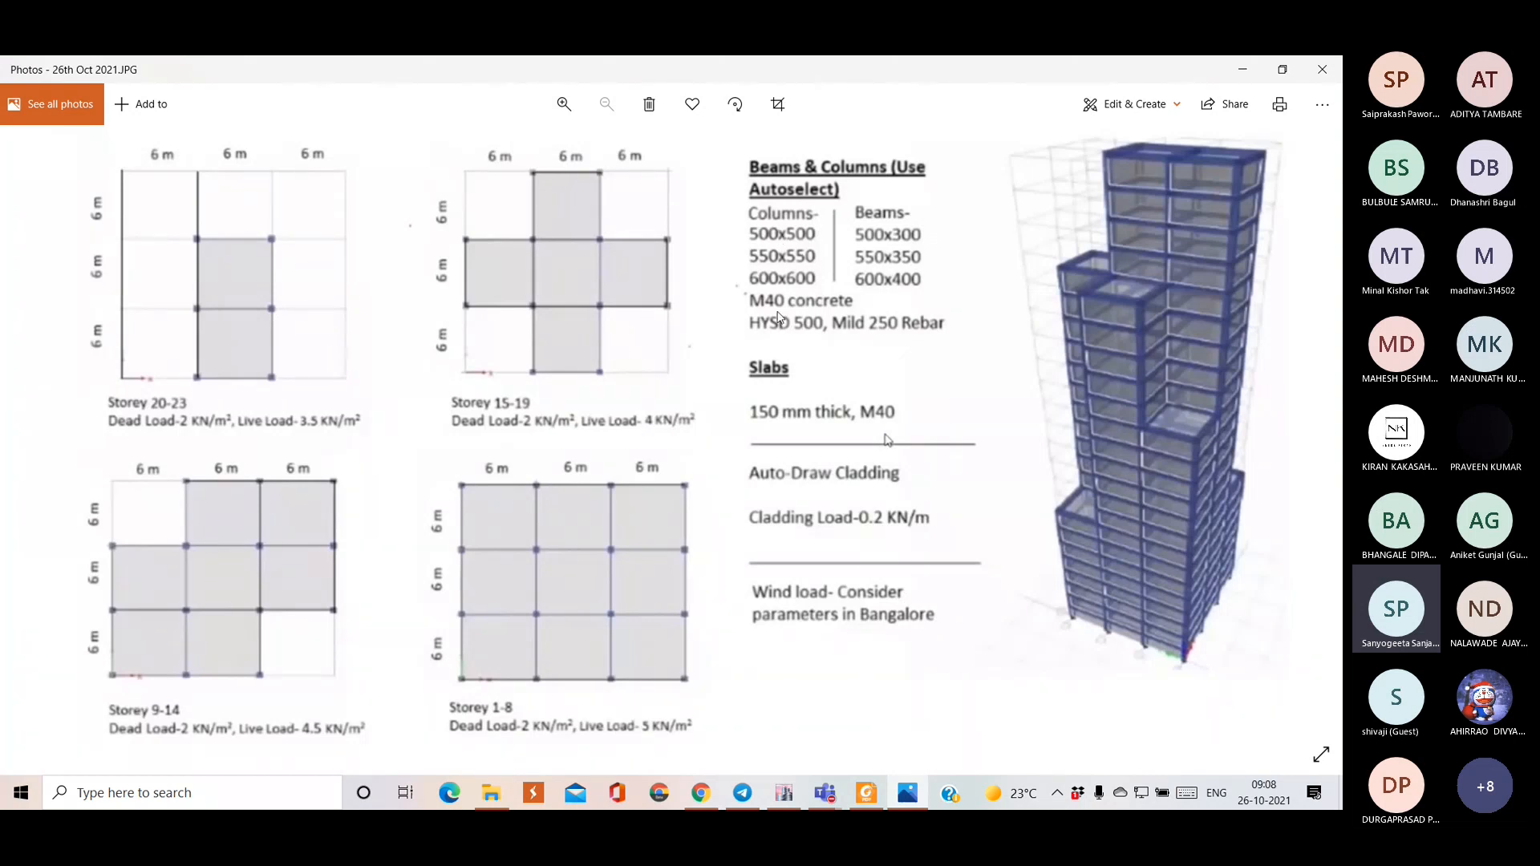
{"action": "left_click", "coordinate": [784, 793]}
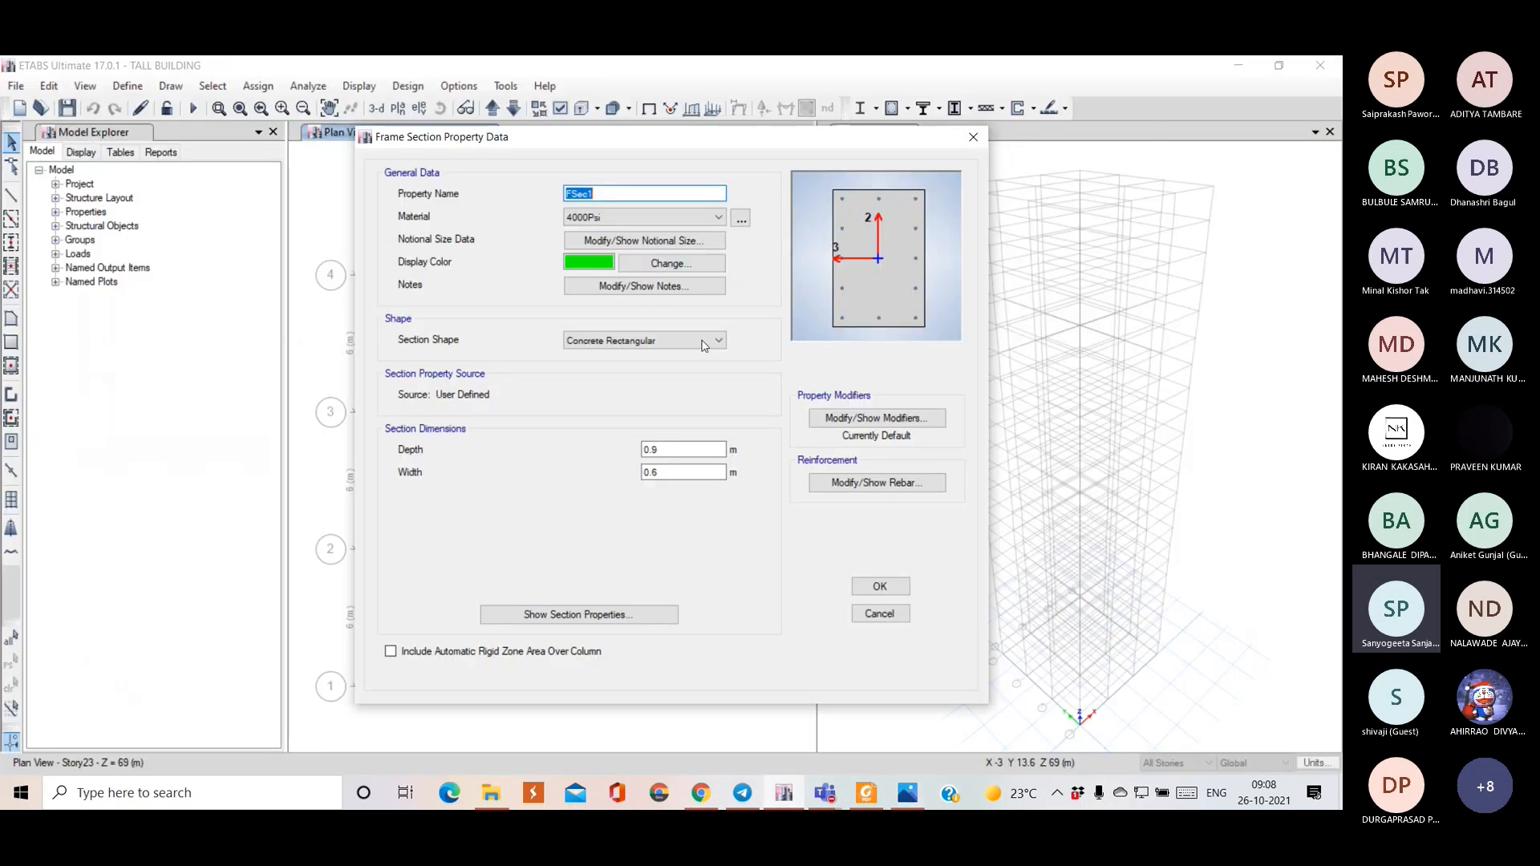
{"action": "type", "text": "COLUMN"}
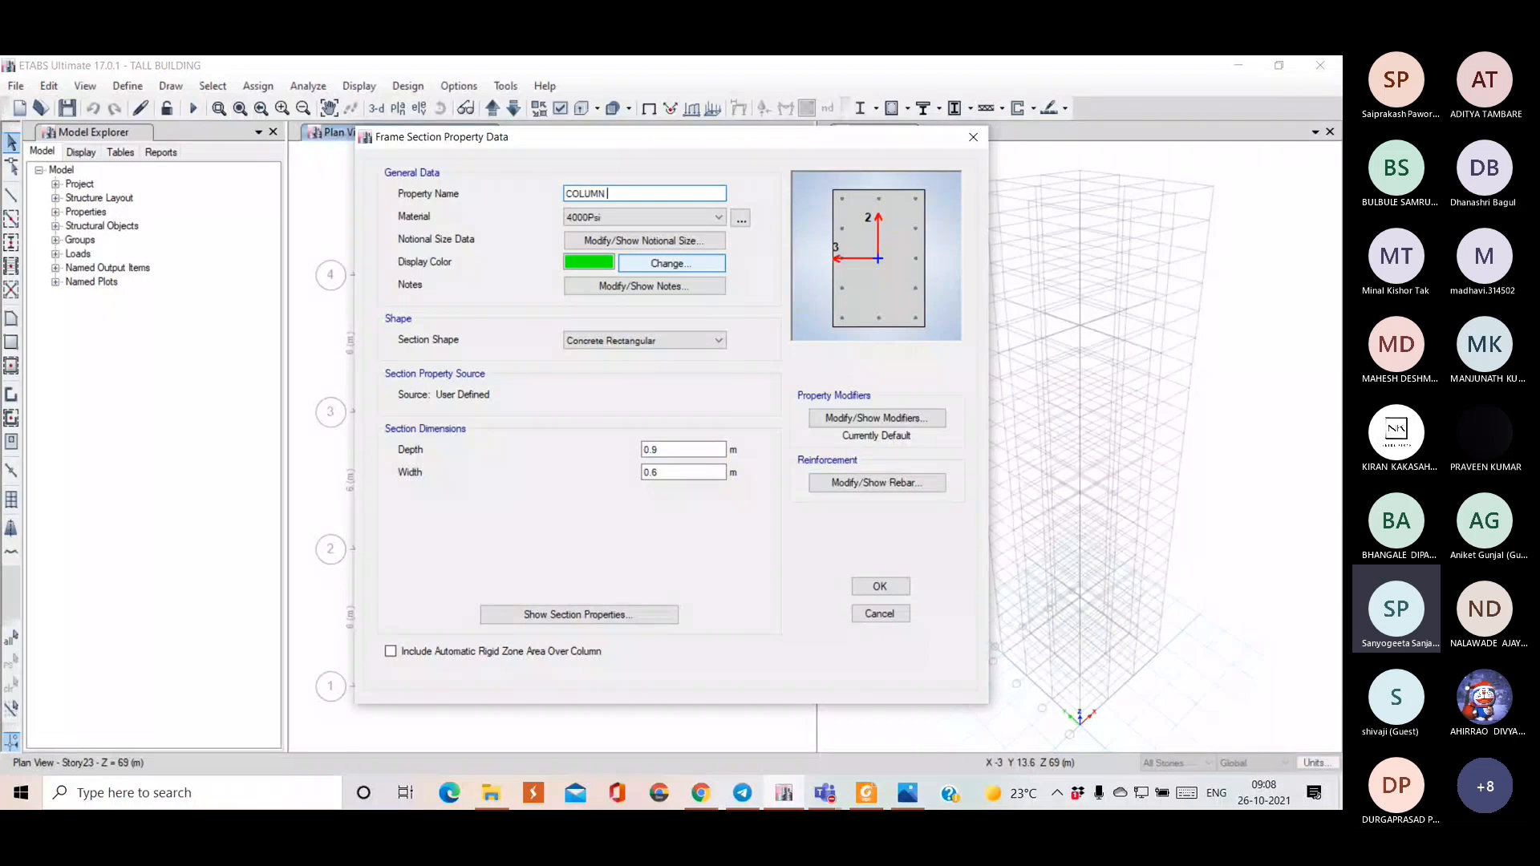
{"action": "left_click", "coordinate": [908, 793]}
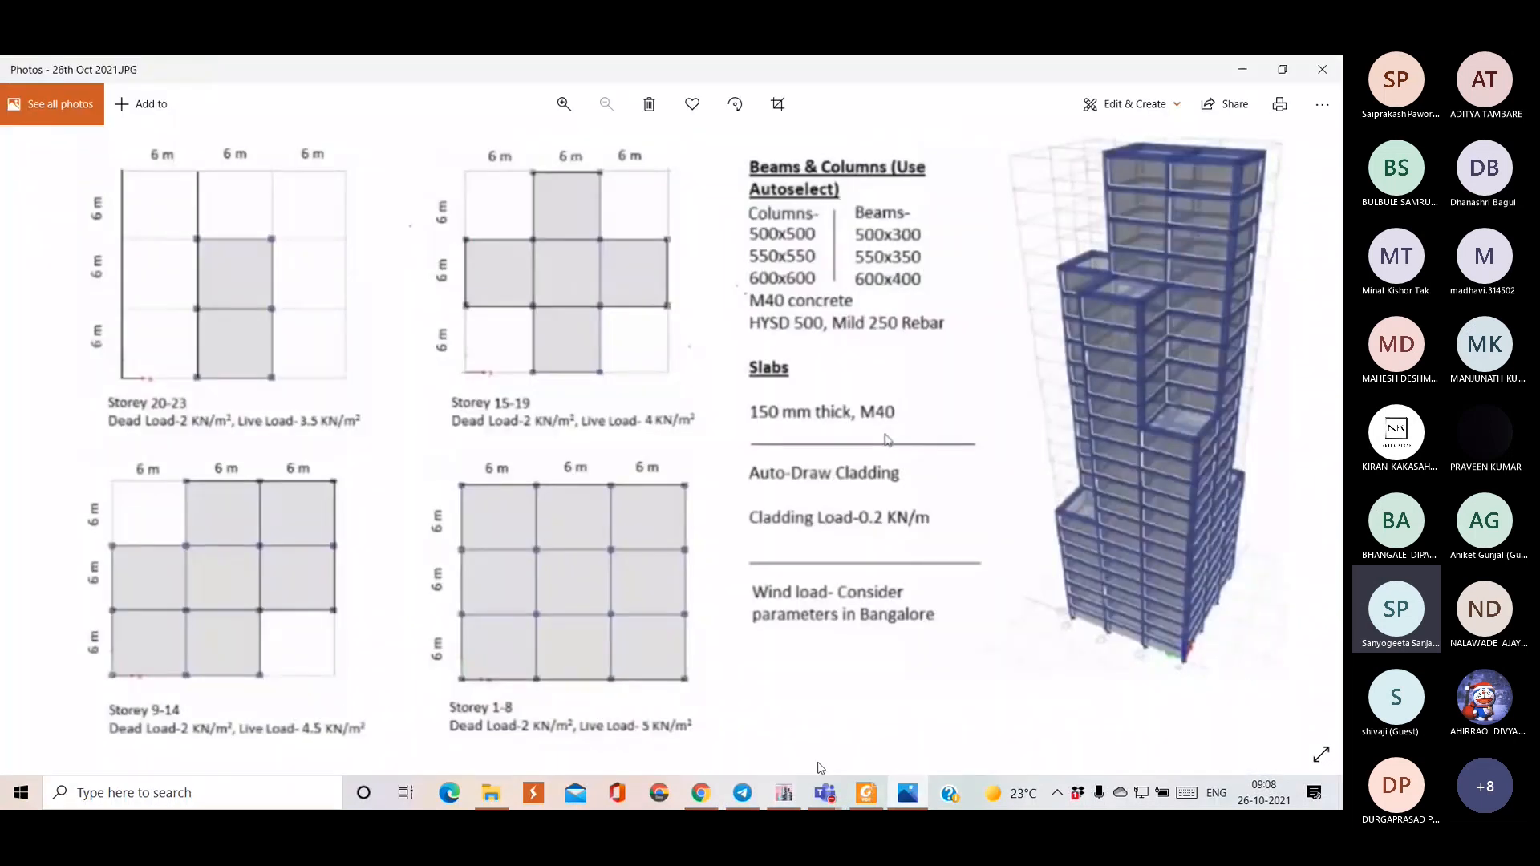
{"action": "left_click", "coordinate": [787, 794]}
{"action": "type", "text": "500x500"}
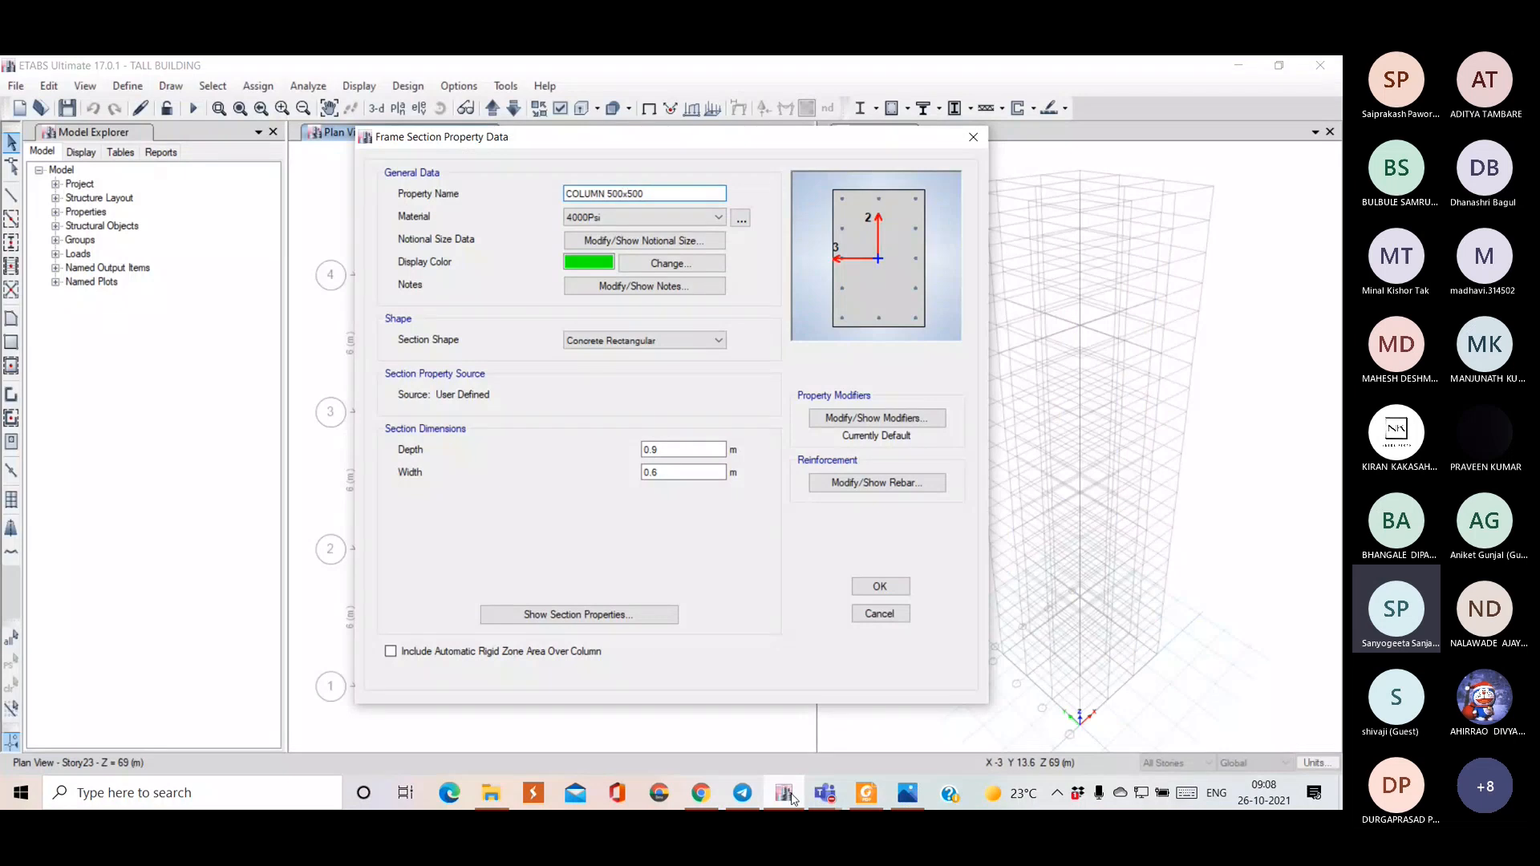
- Assign M40 material to the COLUMN 500x500 section and set its depth and width to 0.5 m
{"action": "left_click", "coordinate": [622, 217]}
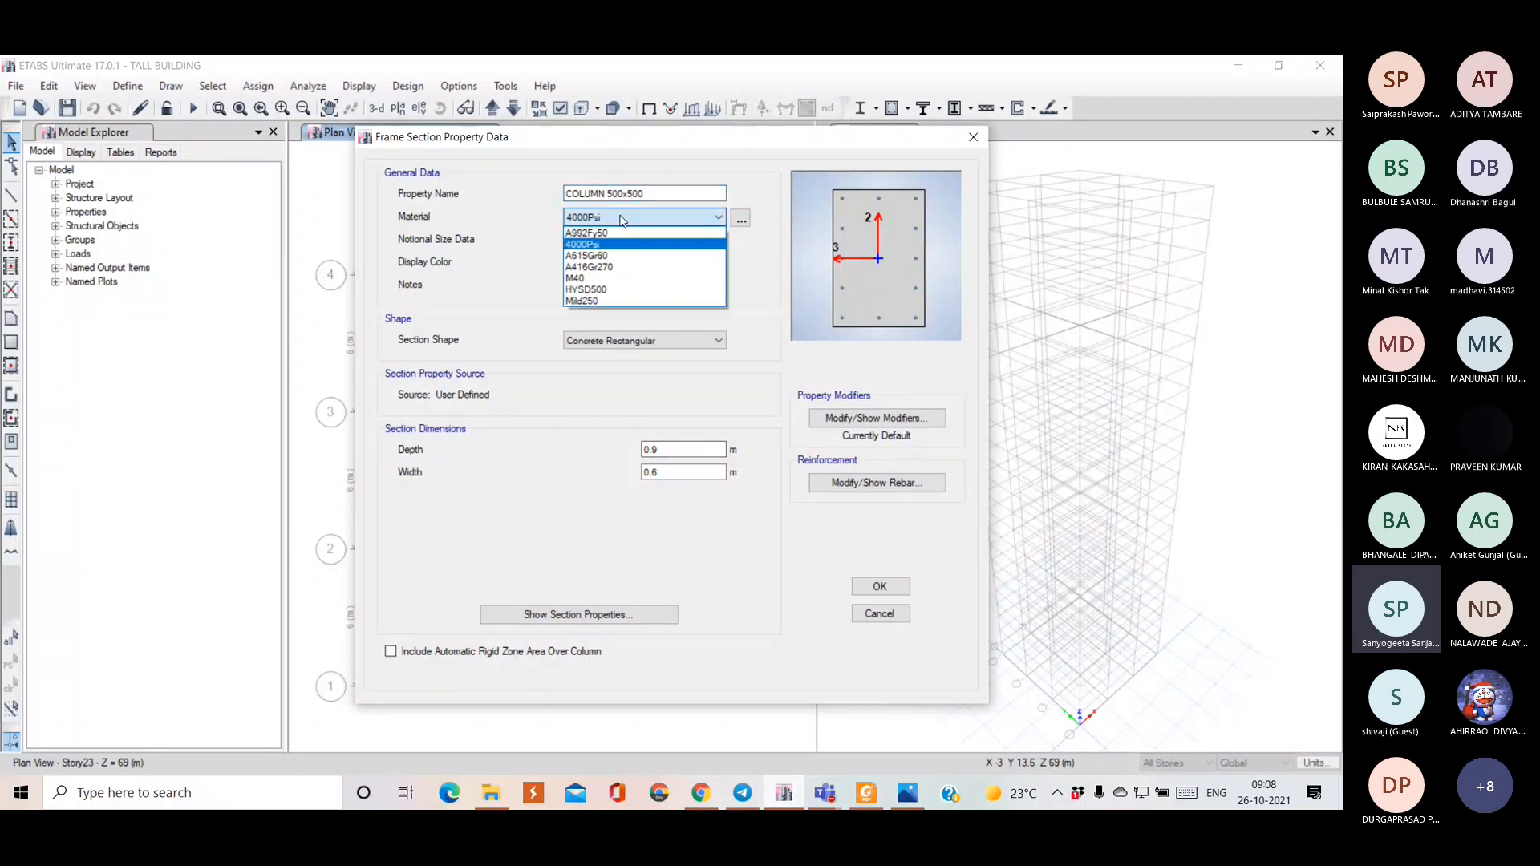
{"action": "left_click", "coordinate": [618, 278]}
{"action": "left_click", "coordinate": [675, 451]}
{"action": "key", "text": "BackSpace"}
{"action": "type", "text": "5"}
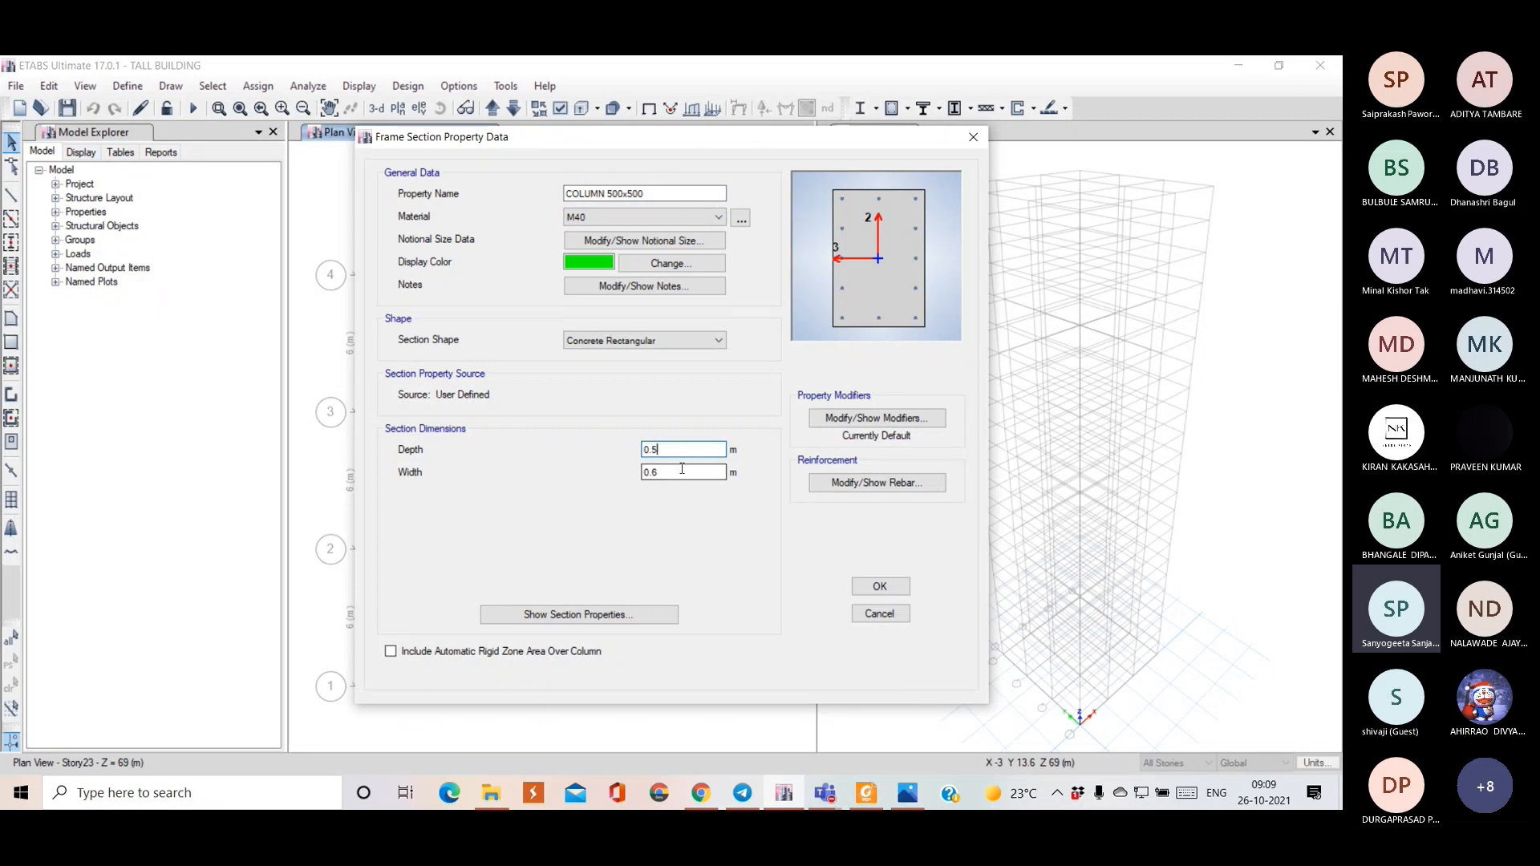
{"action": "left_click", "coordinate": [682, 471]}
{"action": "key", "text": "BackSpace"}
{"action": "type", "text": "5"}
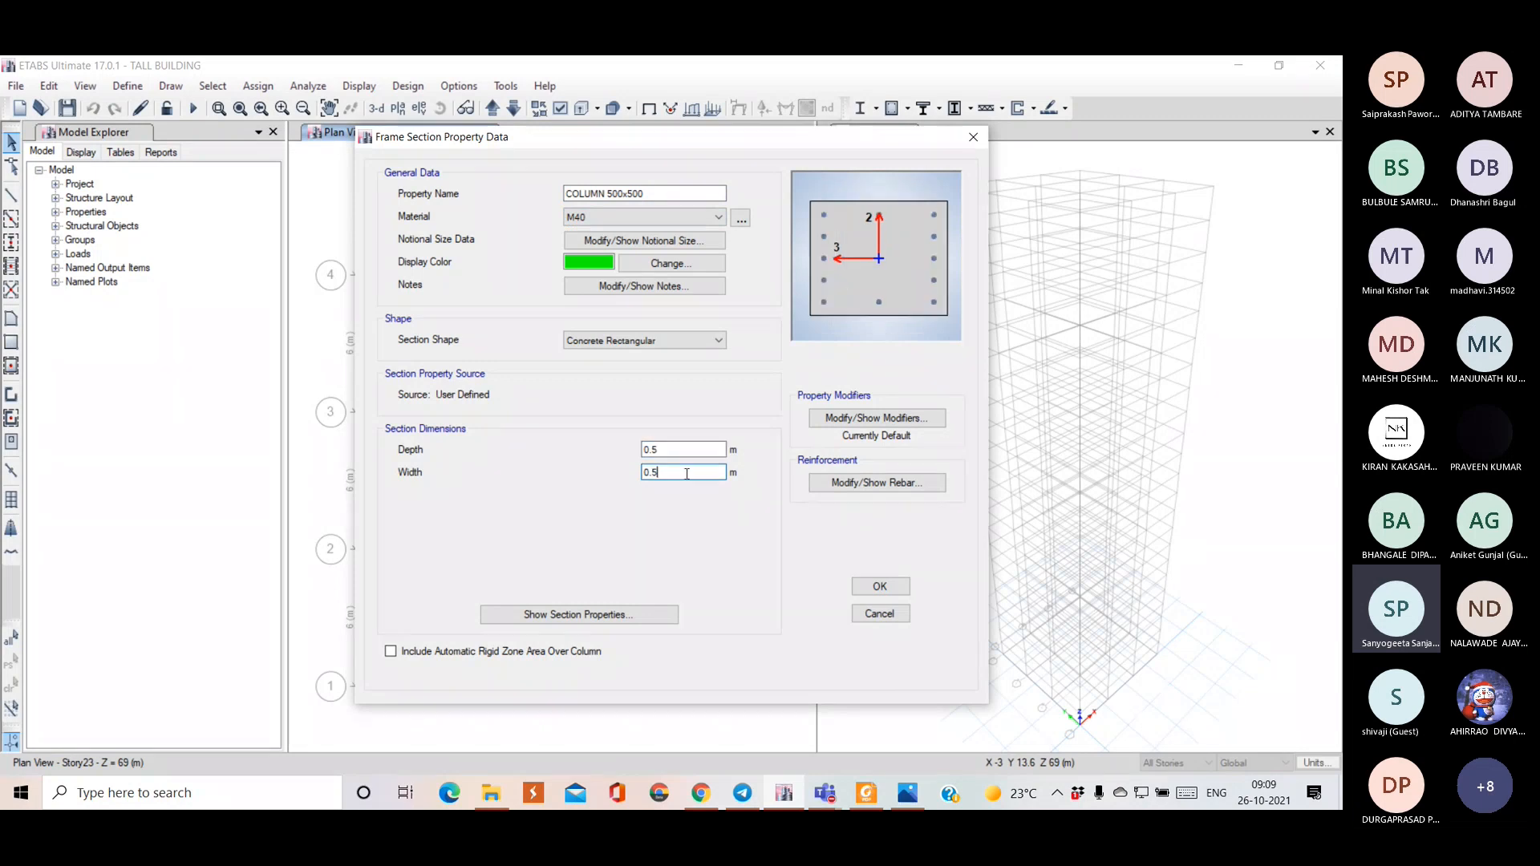
- Set the column's longitudinal bars to HYSD500 and its confinement bars to Mild250, and accept the section
{"action": "left_click", "coordinate": [855, 480]}
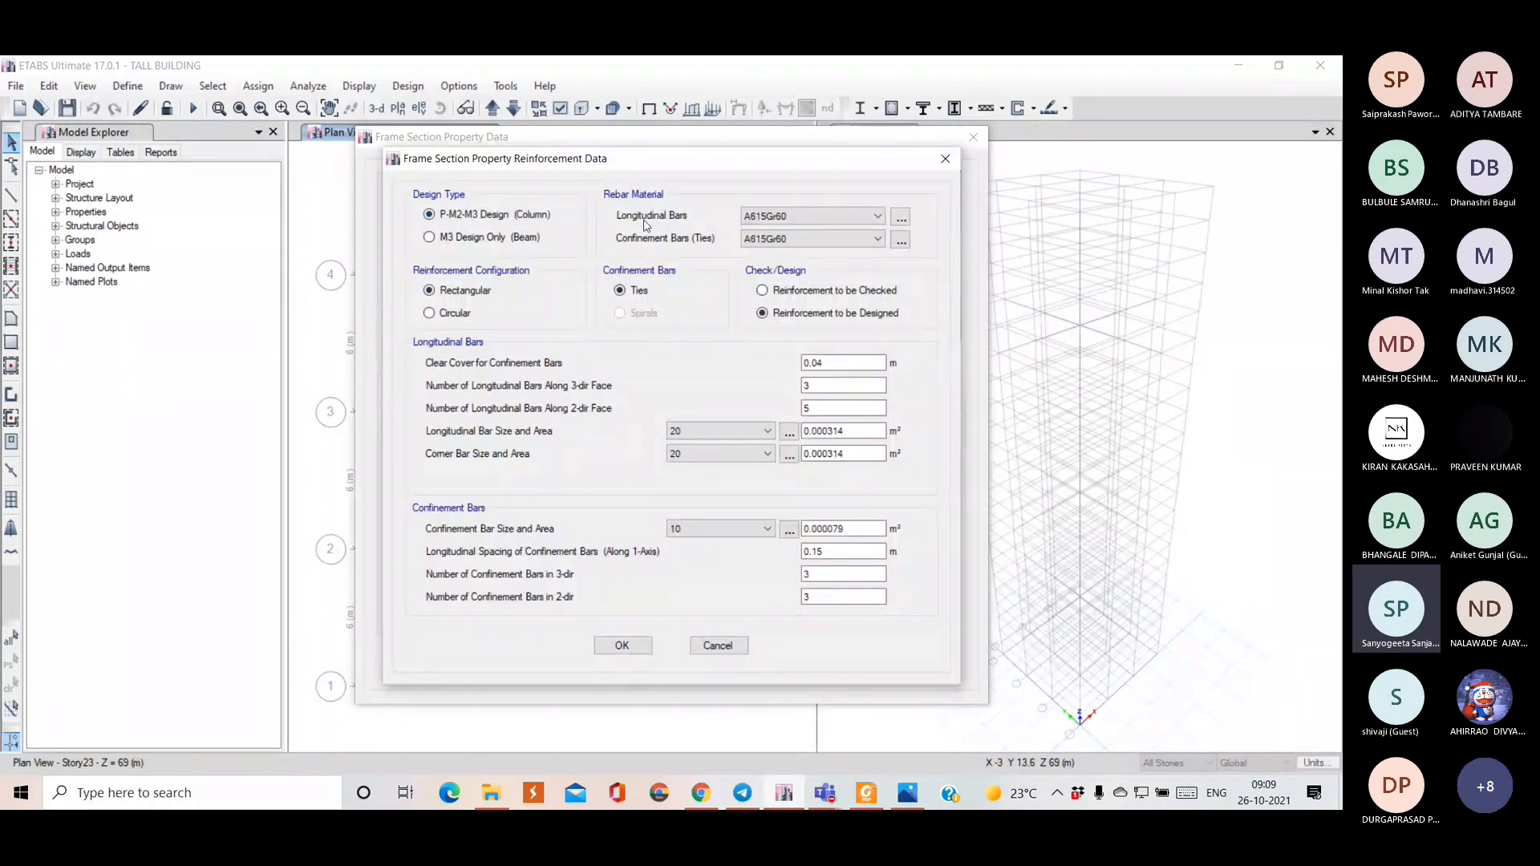
{"action": "left_click", "coordinate": [761, 223]}
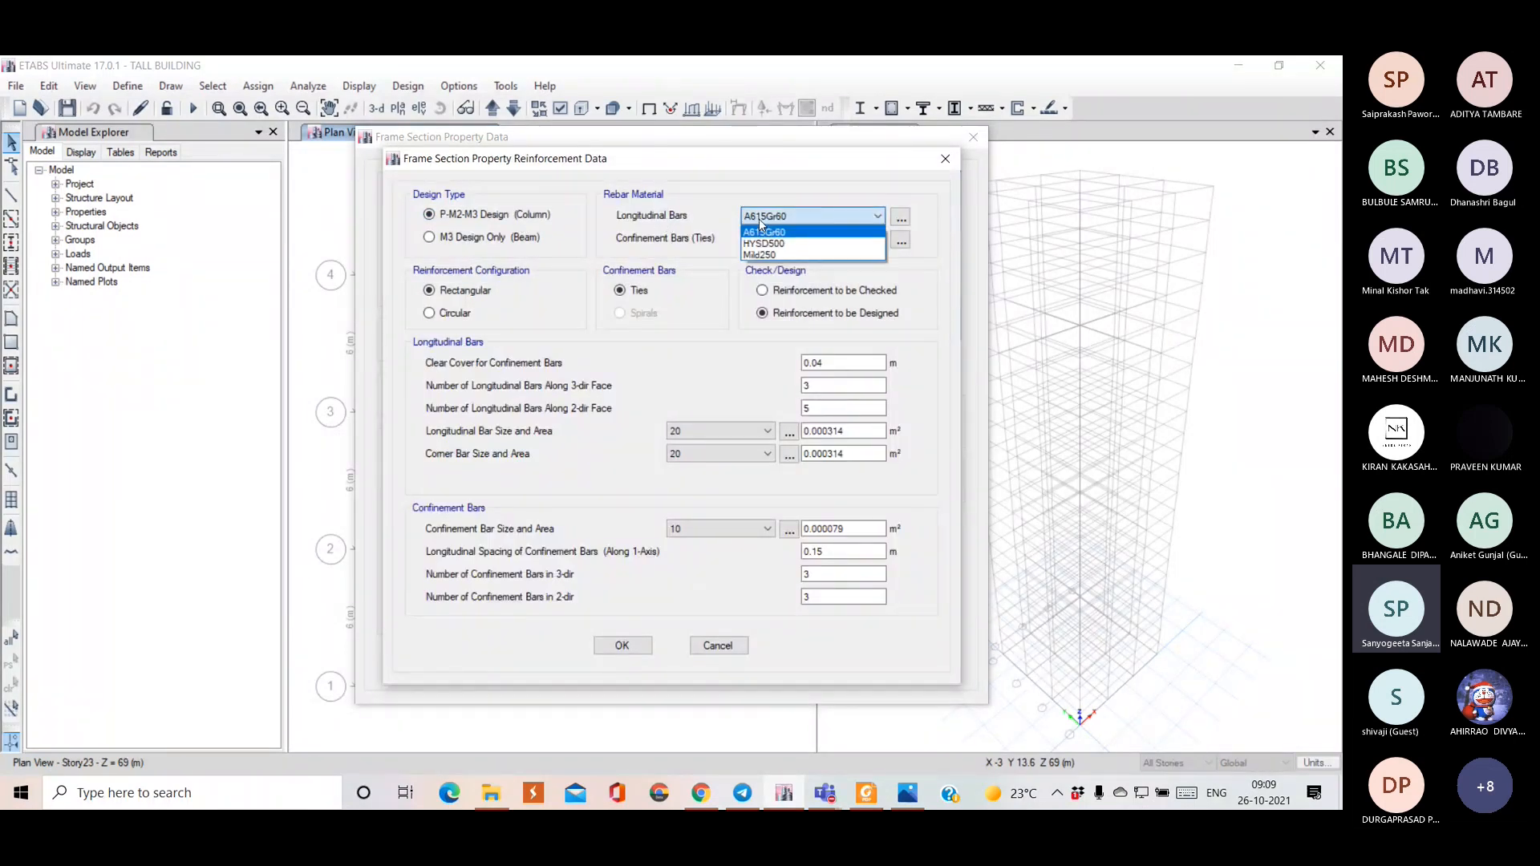
{"action": "left_click", "coordinate": [768, 243]}
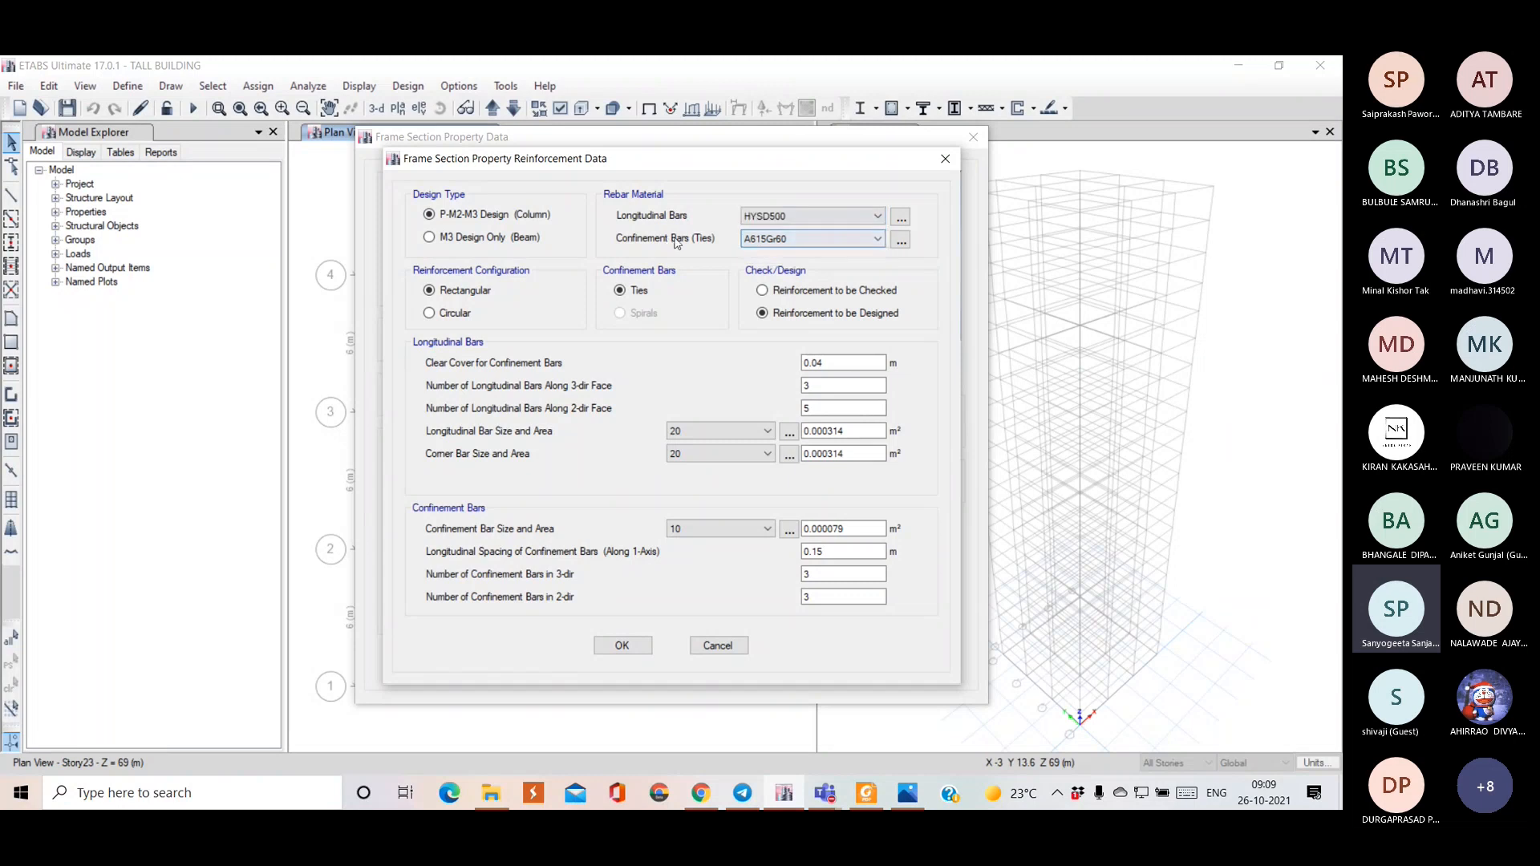
{"action": "left_click", "coordinate": [780, 245]}
{"action": "left_click", "coordinate": [765, 274]}
{"action": "left_click", "coordinate": [622, 645]}
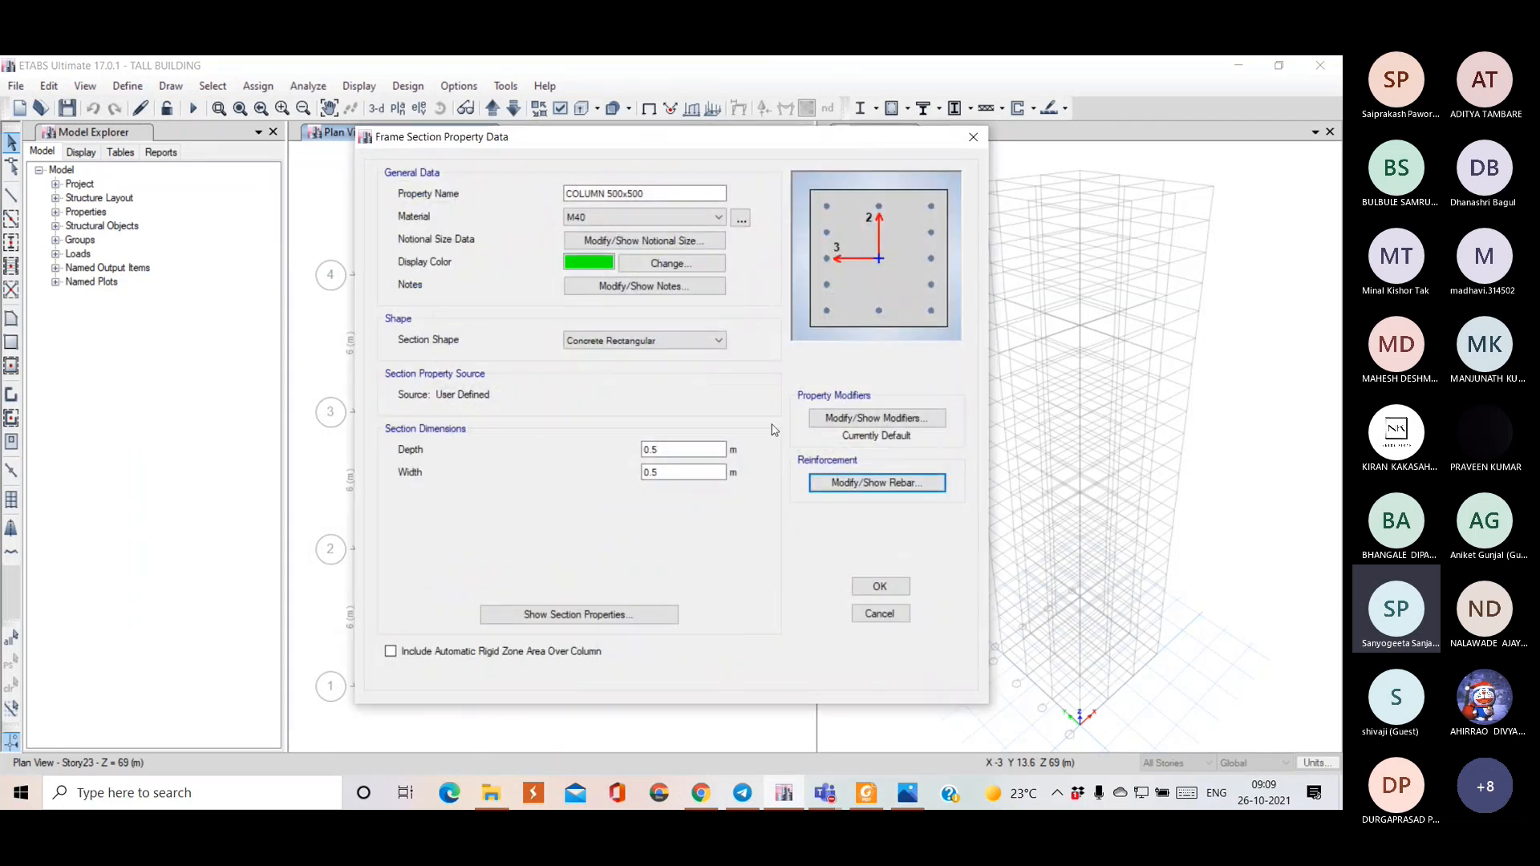
{"action": "left_click", "coordinate": [879, 587]}
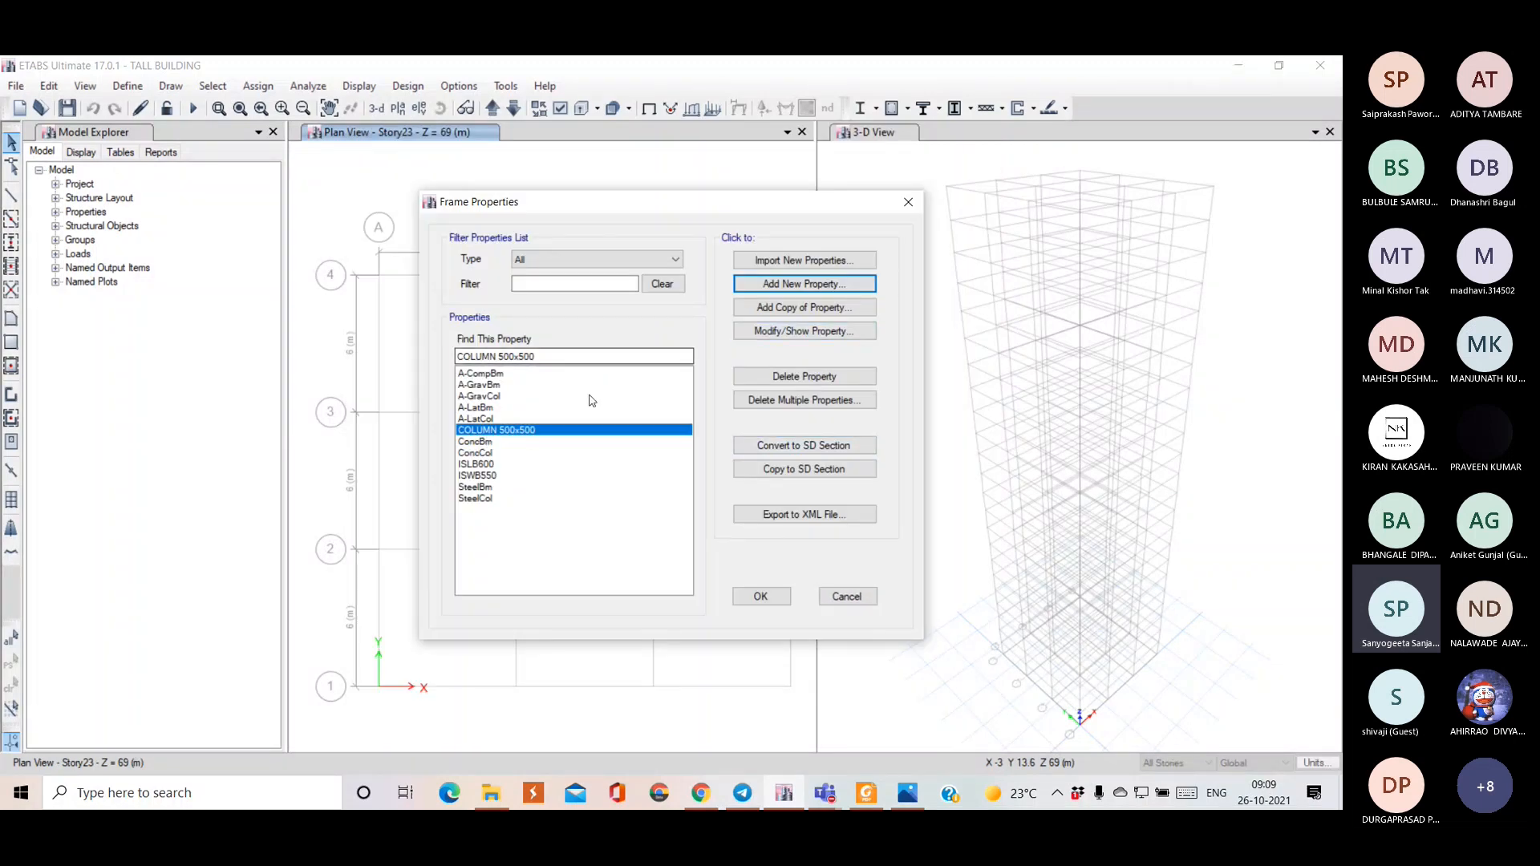
- Add a copy of the COLUMN 500x500 section and name it COLUMN 550x550
{"action": "left_click", "coordinate": [537, 435]}
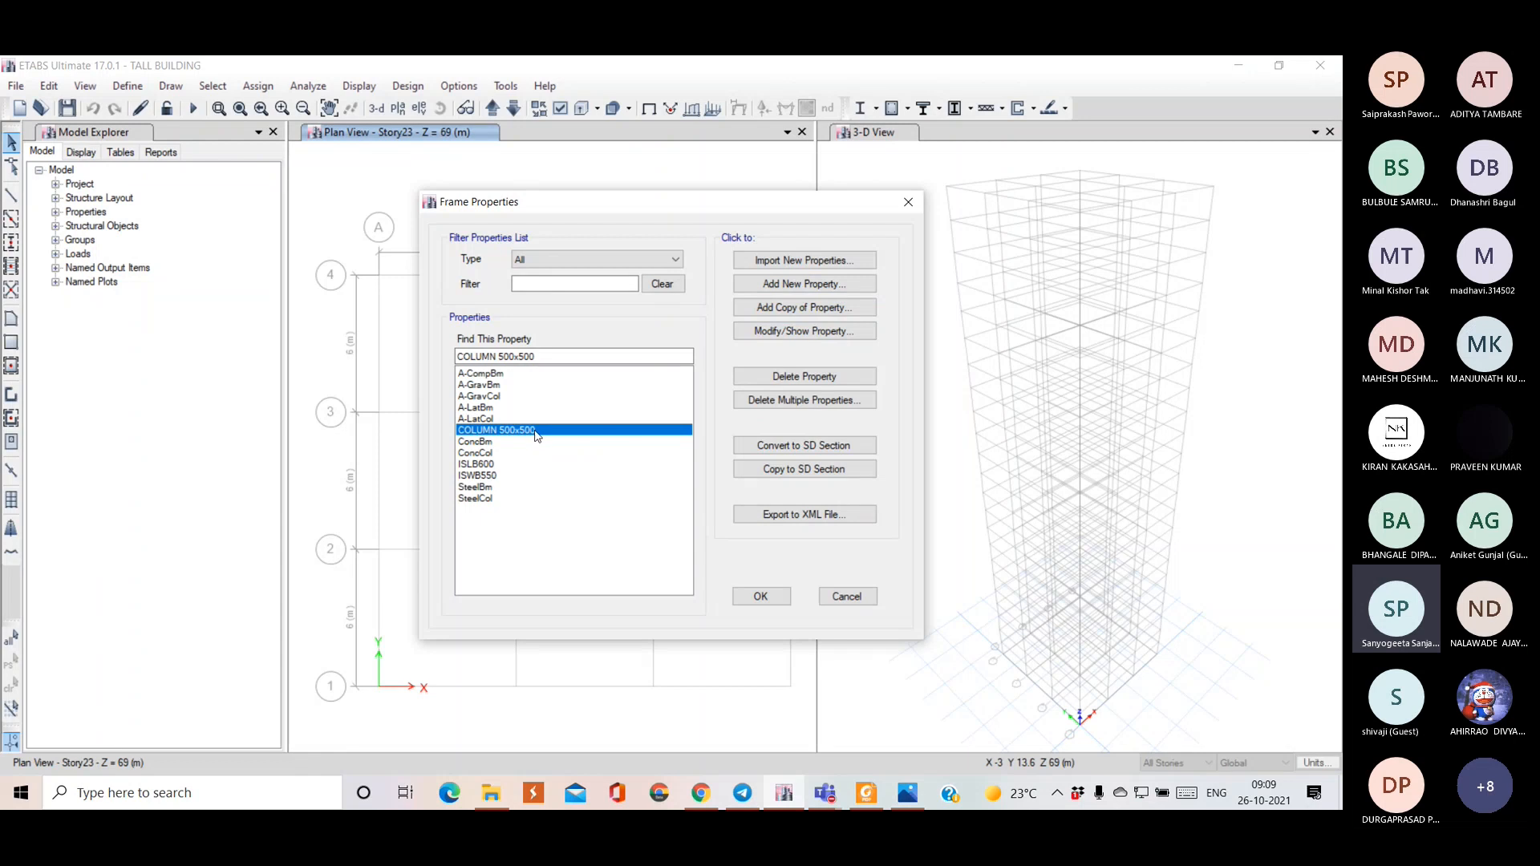
{"action": "left_click", "coordinate": [772, 311]}
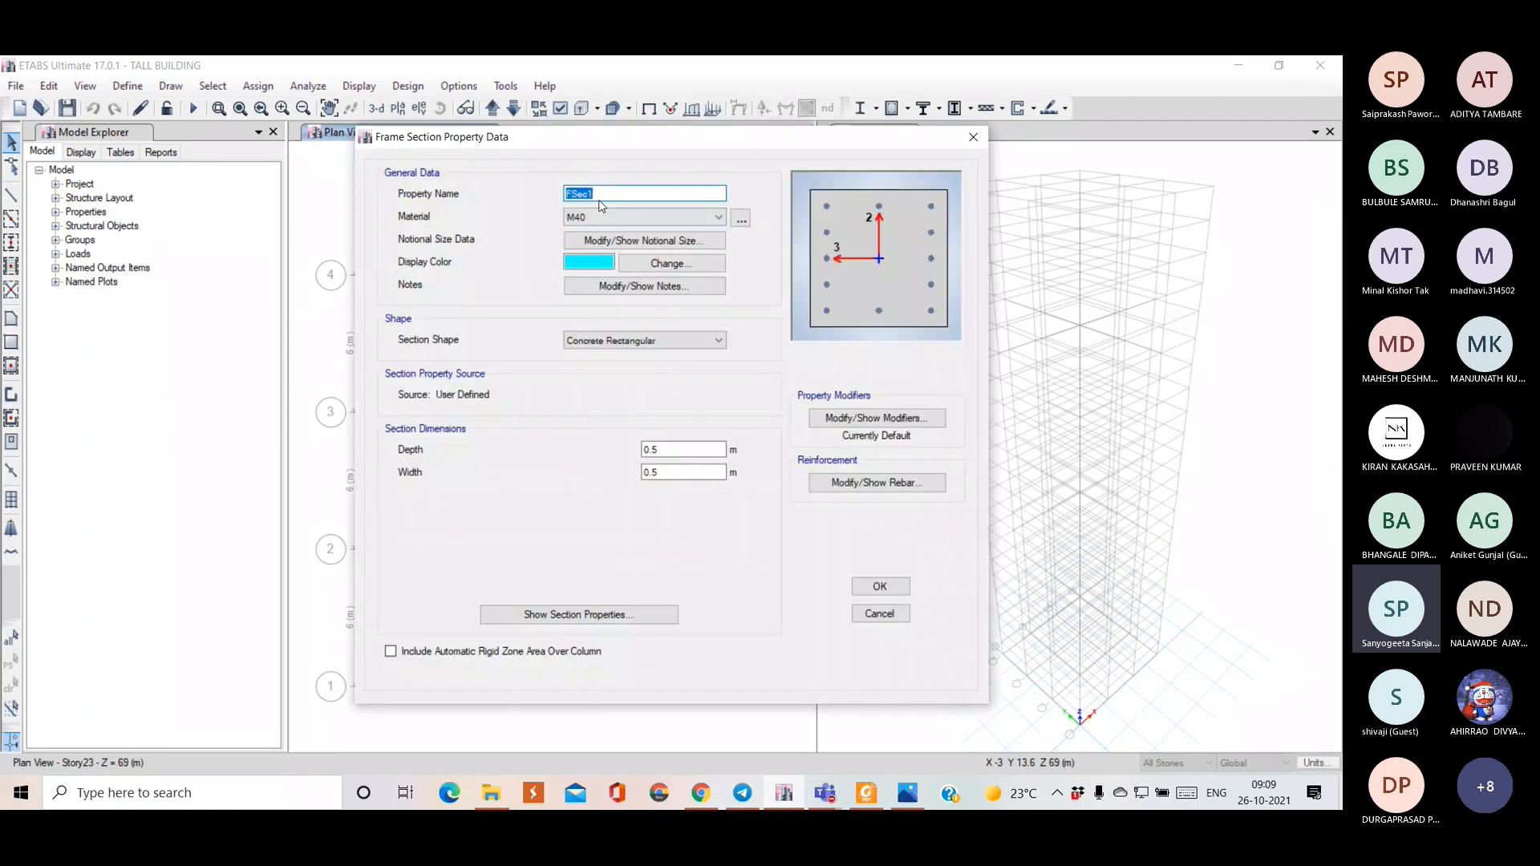
{"action": "type", "text": "COLUMN 55"}
{"action": "type", "text": "0"}
{"action": "type", "text": "cx"}
{"action": "type", "text": "50"}
{"action": "key", "text": "BackSpace"}
{"action": "type", "text": "50"}
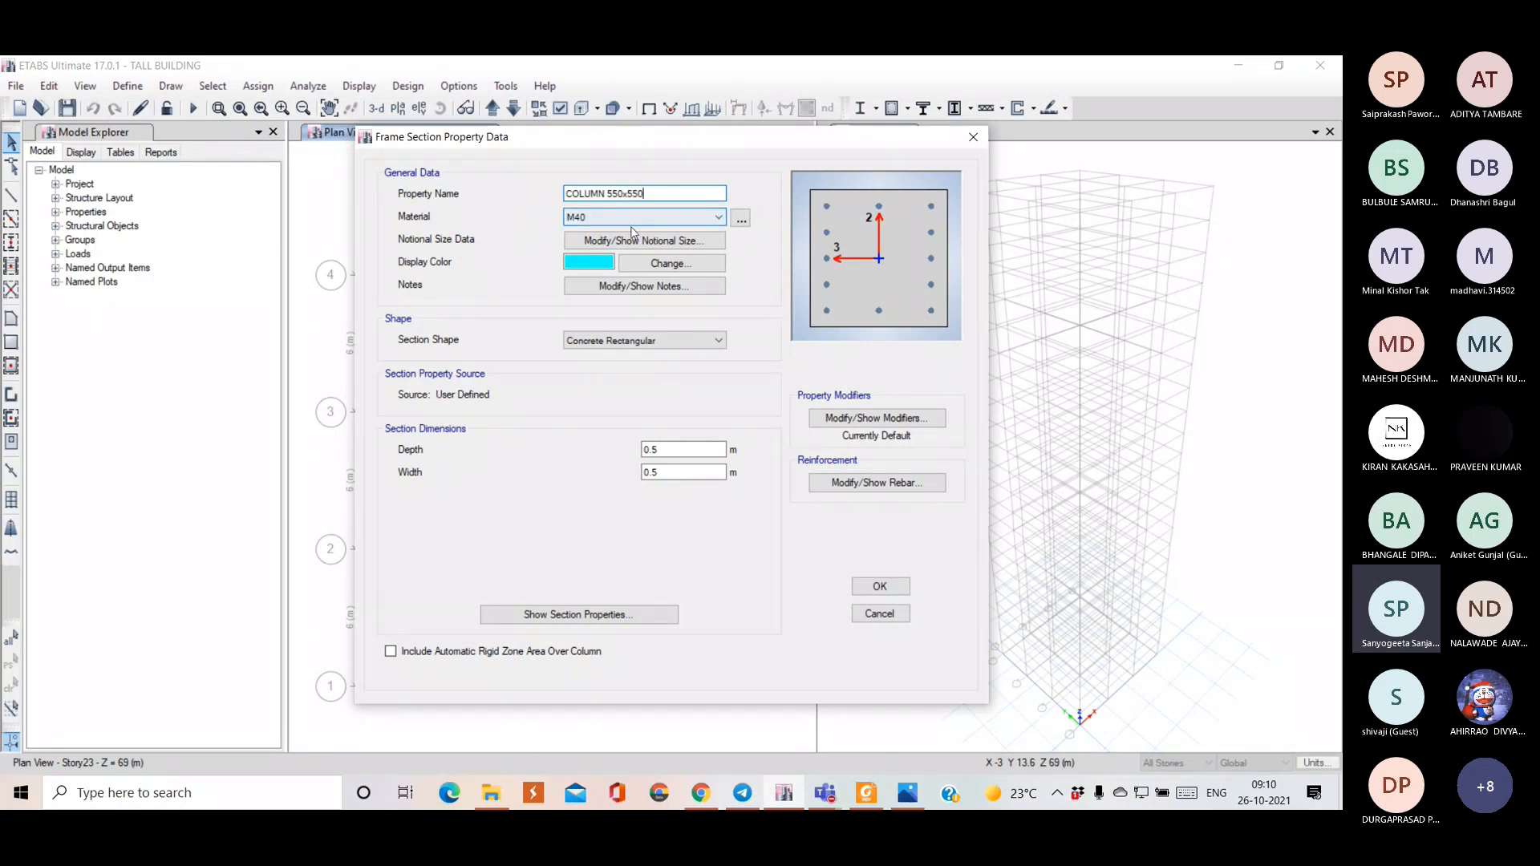
- Set the COLUMN 550x550 depth and width to 0.55 m, check its rebar materials and accept the section
{"action": "left_click", "coordinate": [680, 451]}
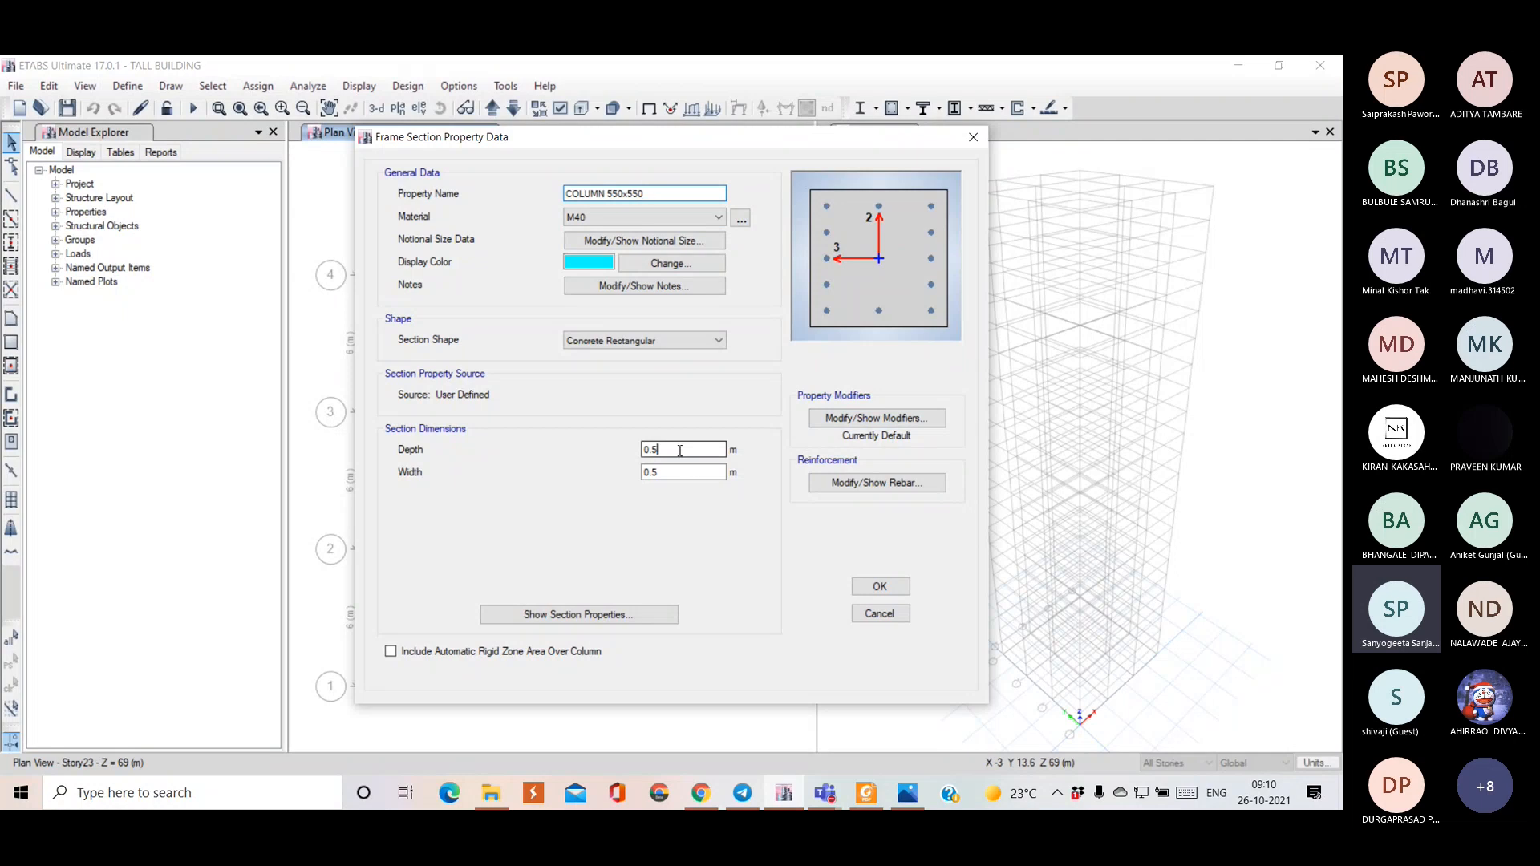
{"action": "type", "text": "5"}
{"action": "left_click", "coordinate": [680, 472]}
{"action": "type", "text": "5"}
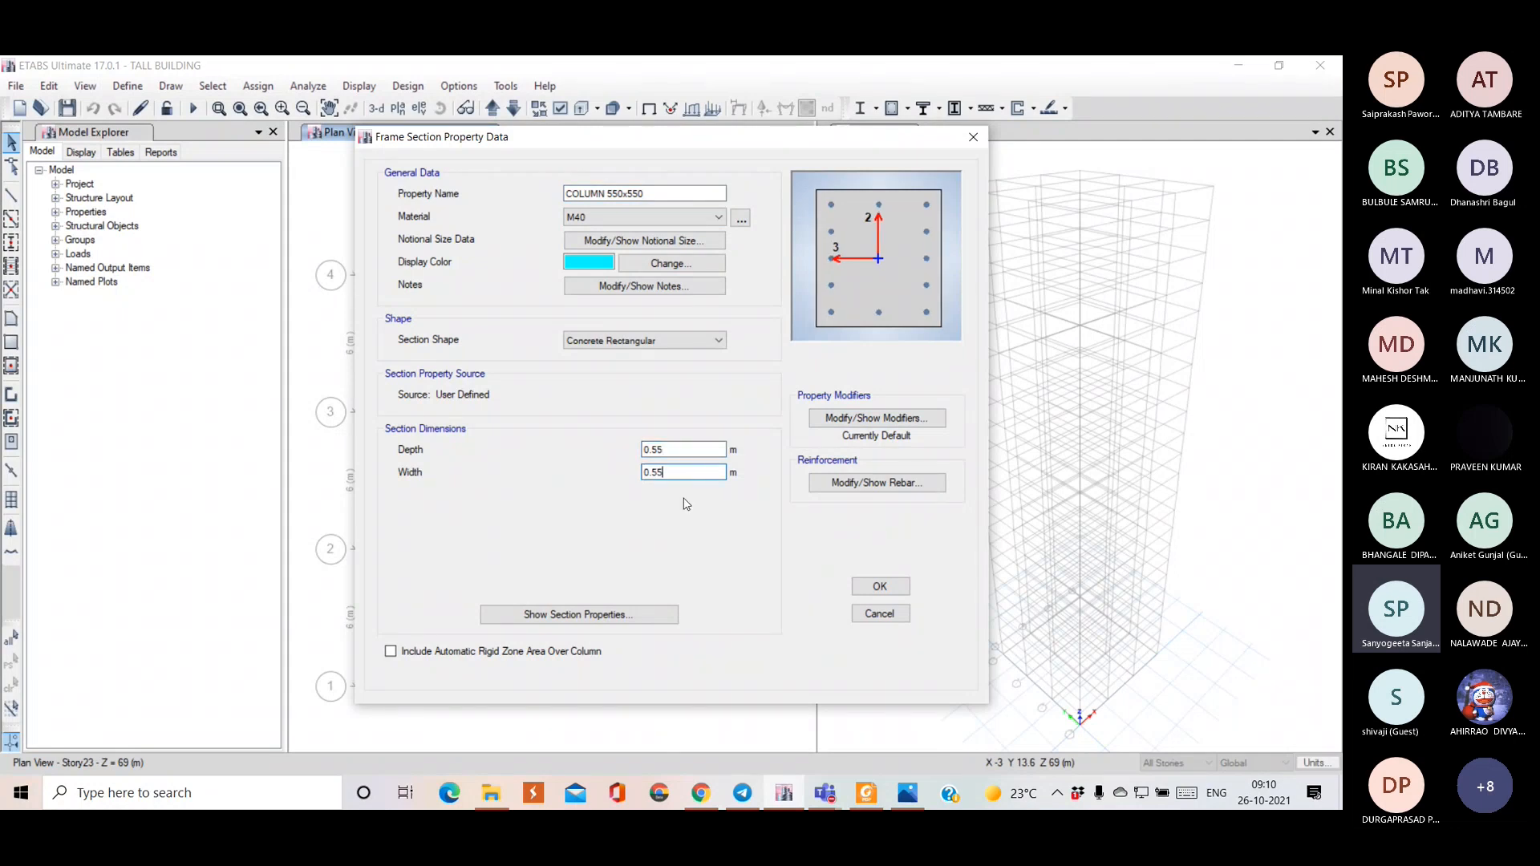
{"action": "left_click", "coordinate": [898, 484]}
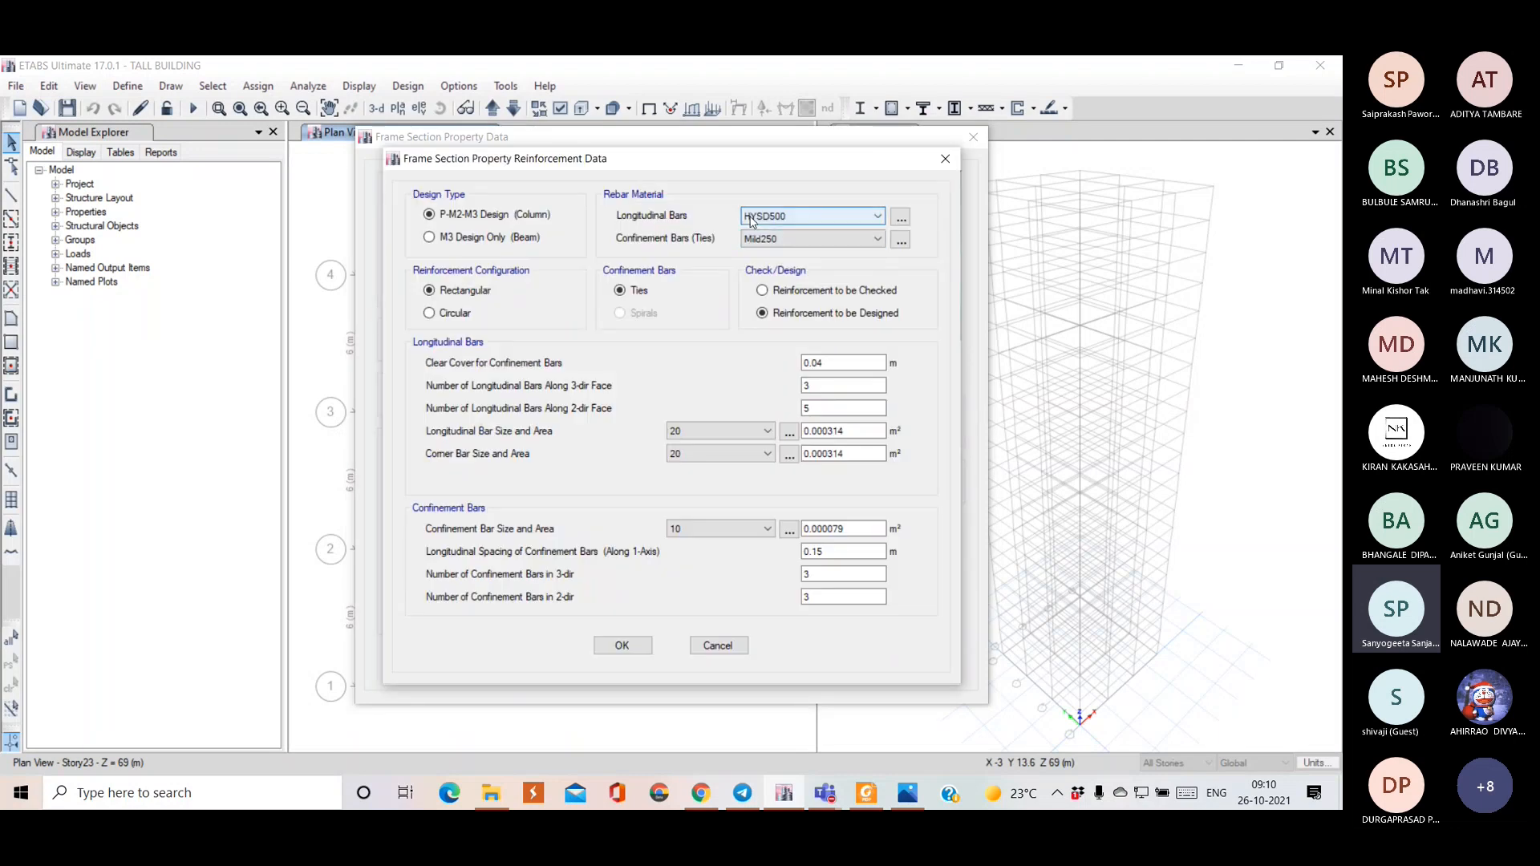
{"action": "left_click", "coordinate": [622, 644]}
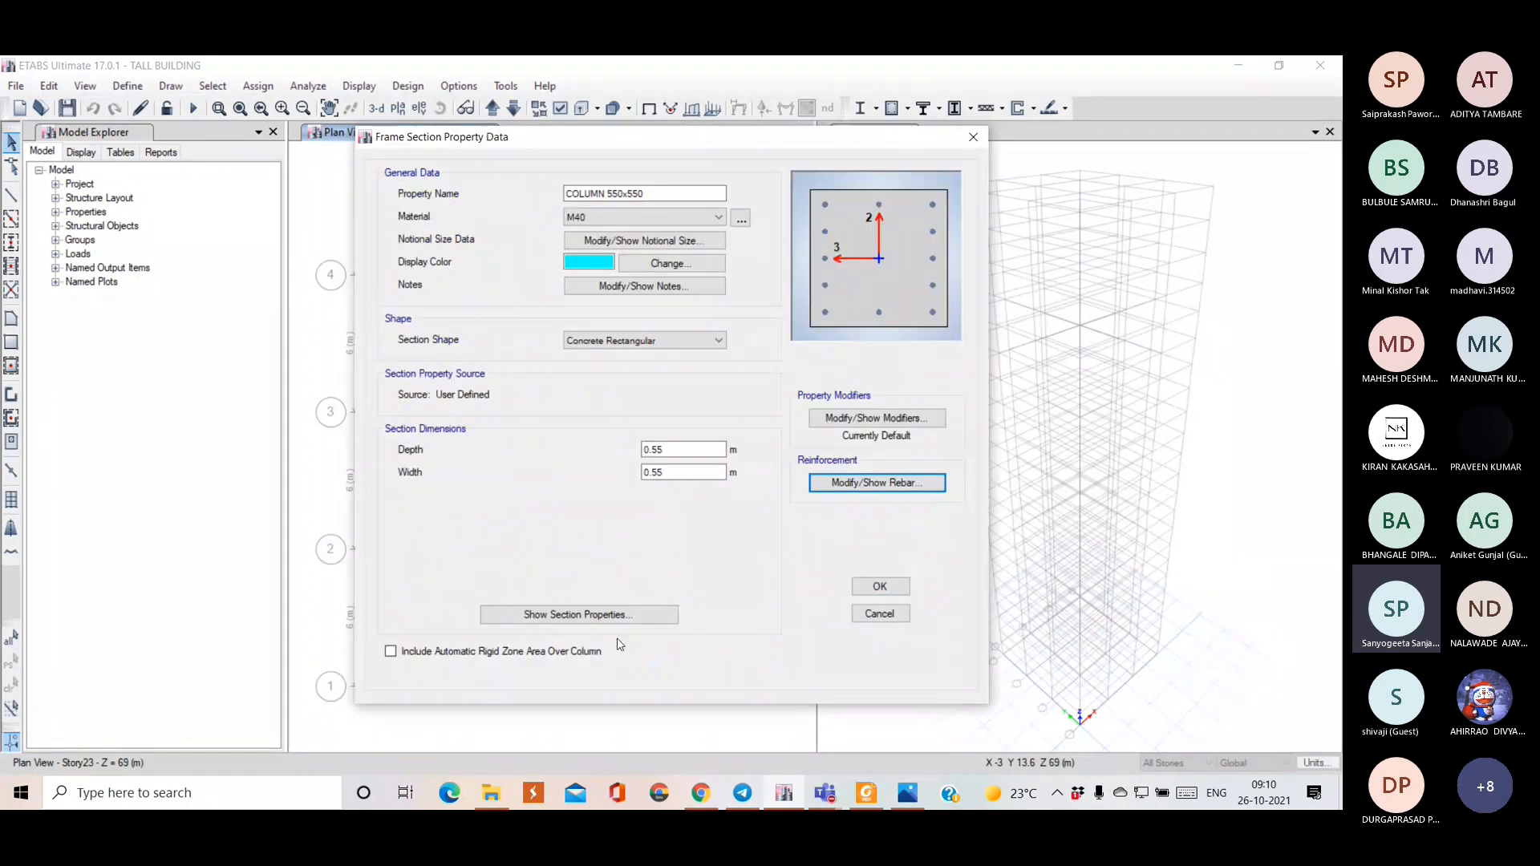
{"action": "left_click", "coordinate": [880, 587]}
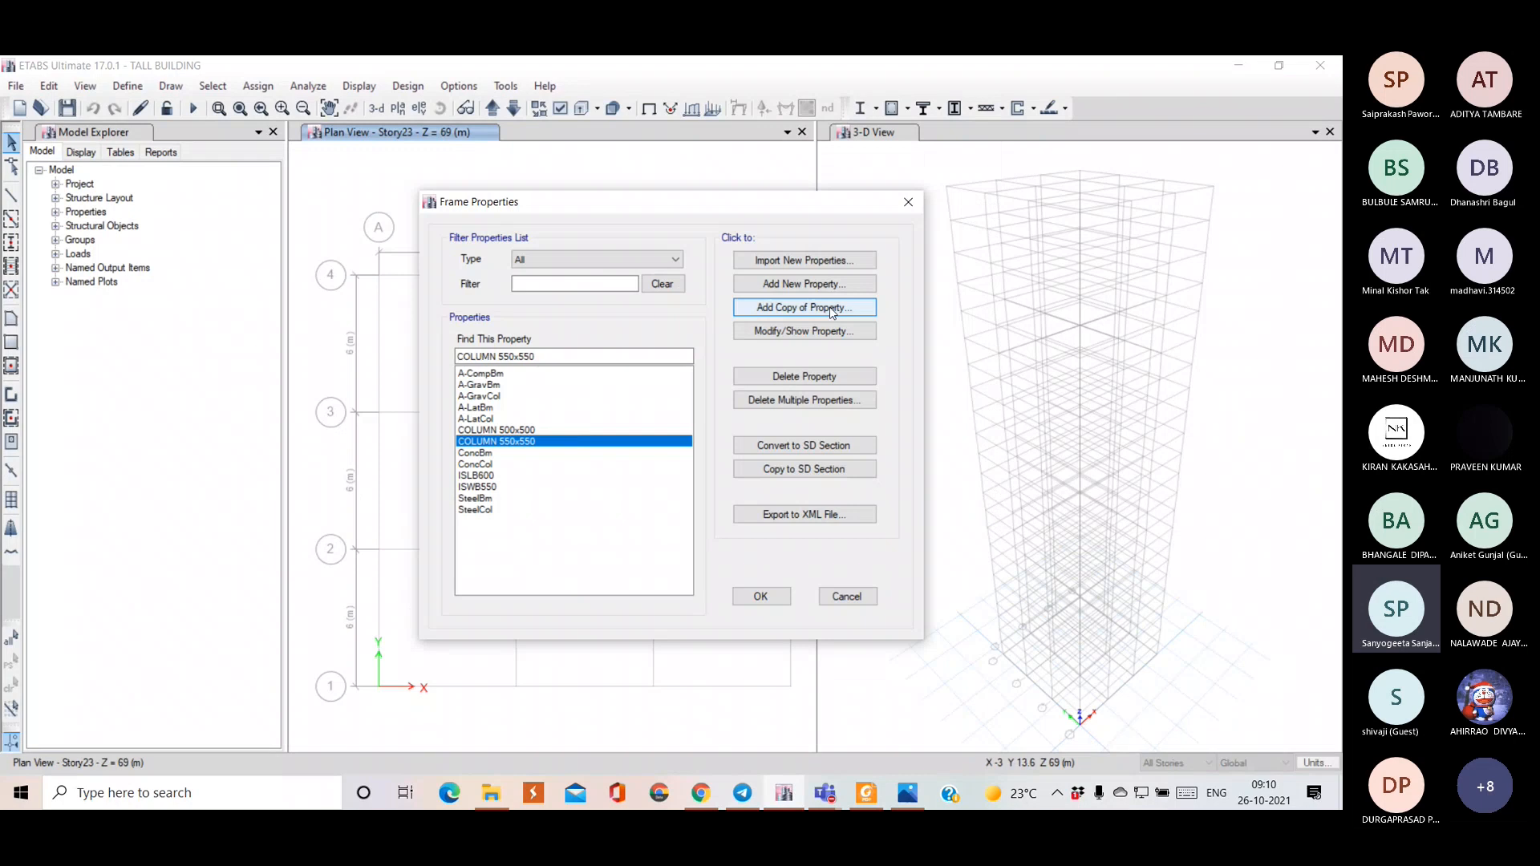
- Add a copy of the COLUMN 550x550 section and name it COLUMN 600x600, checking the size in the reference image
{"action": "left_click", "coordinate": [829, 306]}
{"action": "type", "text": "COLUMN"}
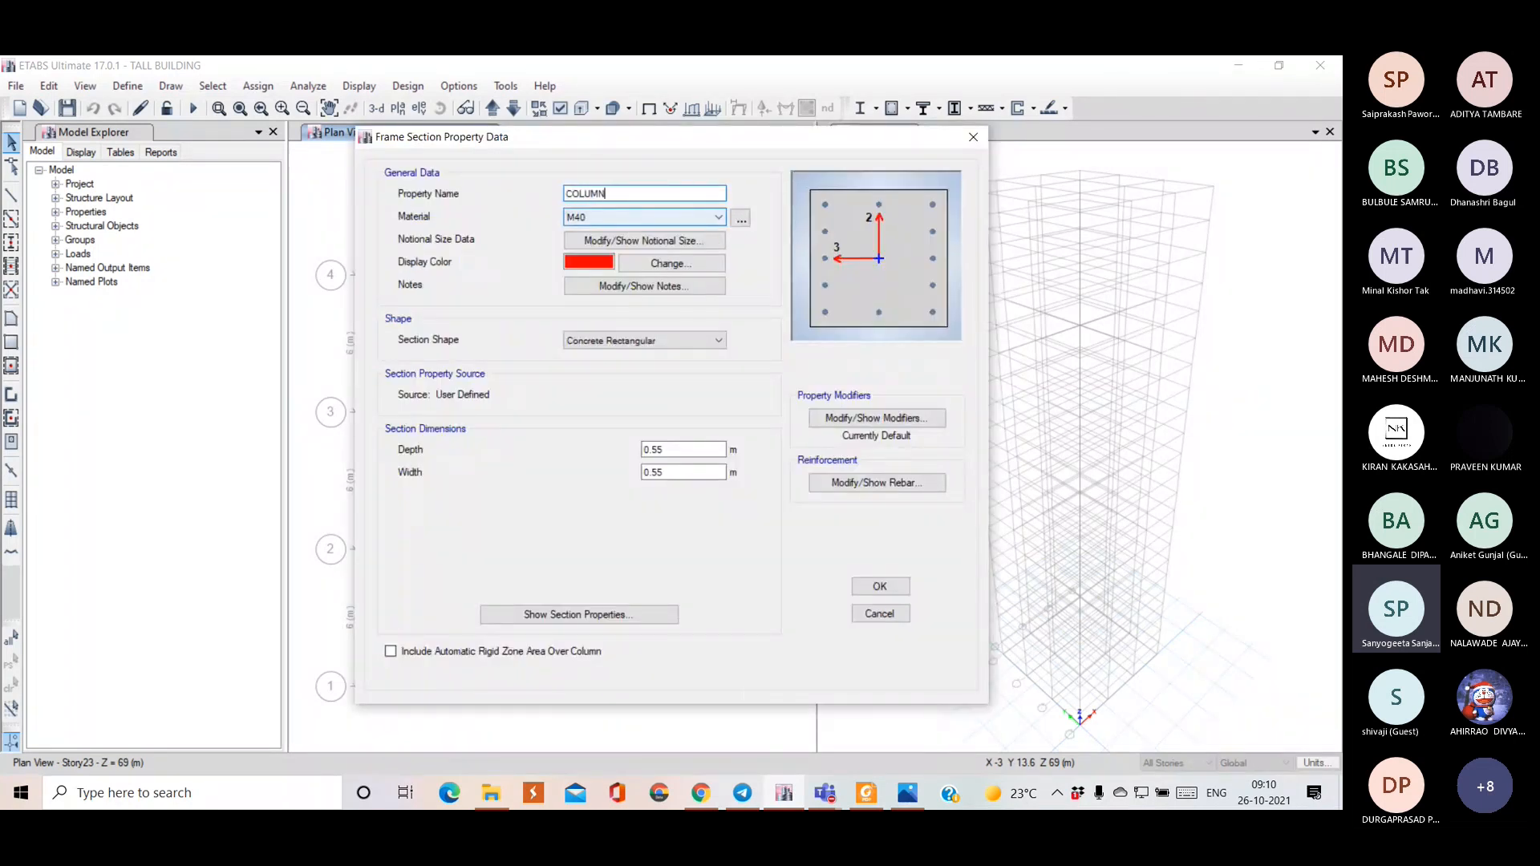
{"action": "left_click", "coordinate": [908, 794]}
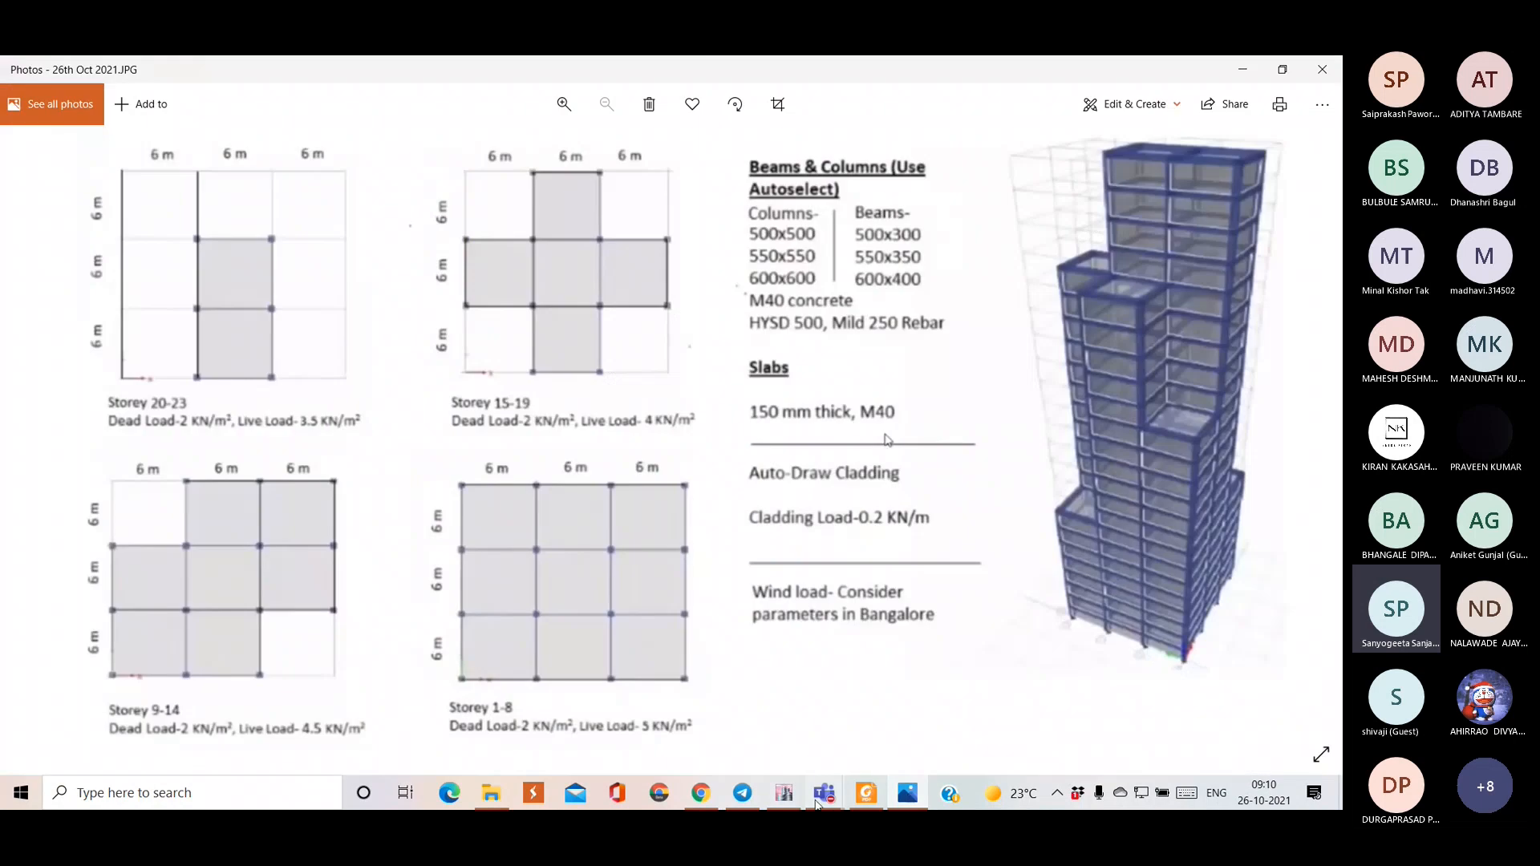
{"action": "left_click", "coordinate": [784, 795]}
{"action": "type", "text": "600"}
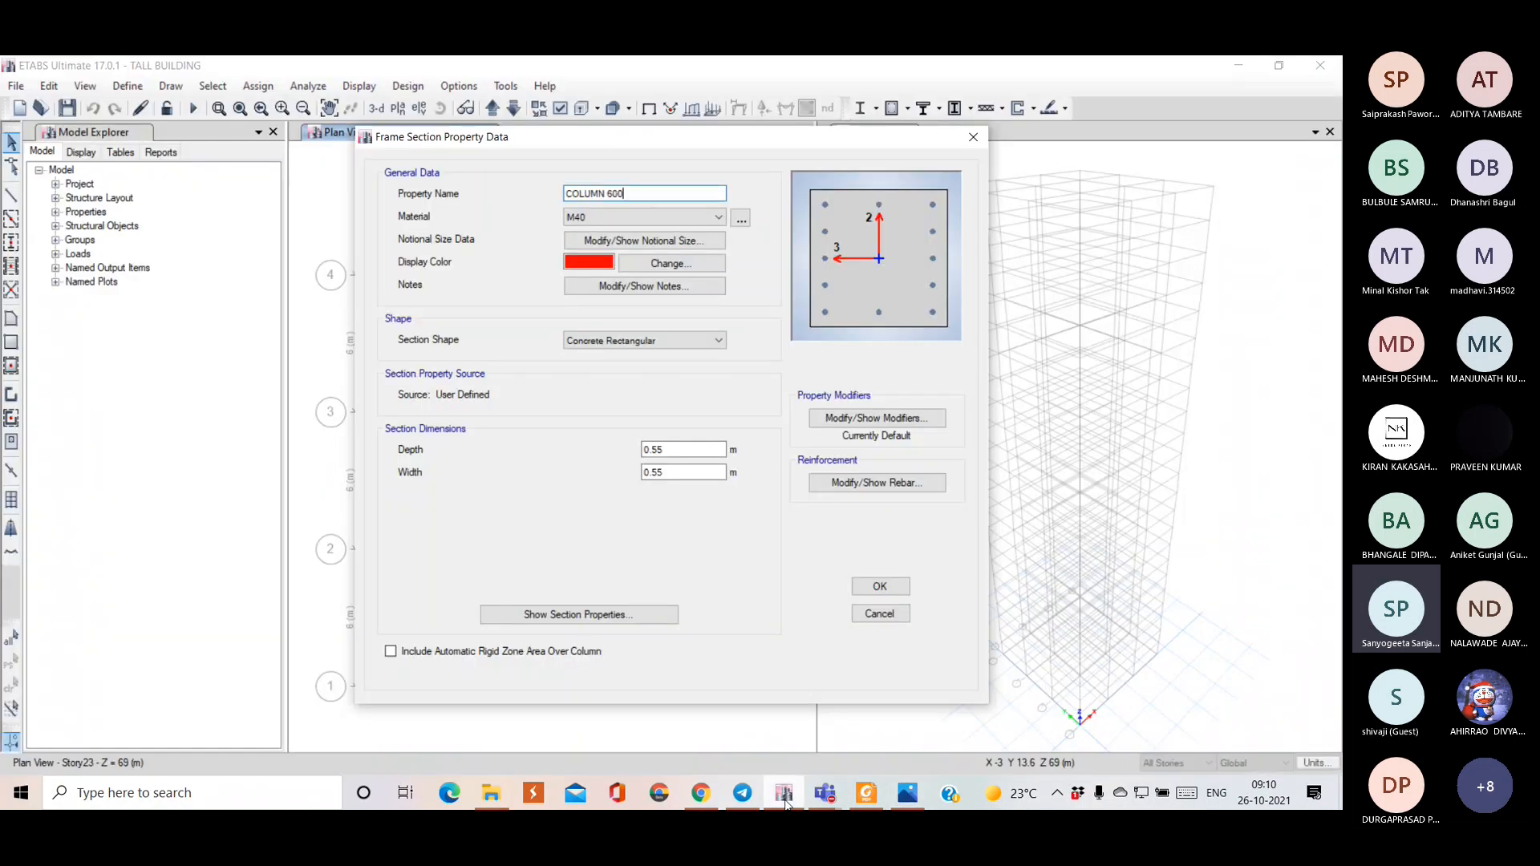
{"action": "type", "text": "x600"}
- Set the COLUMN 600x600 depth and width to 0.6 m, check its rebar materials and accept the section
{"action": "left_click", "coordinate": [683, 451]}
{"action": "key", "text": "BackSpace"}
{"action": "key", "text": "BackSpace"}
{"action": "type", "text": "6"}
{"action": "left_click", "coordinate": [688, 471]}
{"action": "key", "text": "BackSpace"}
{"action": "key", "text": "BackSpace"}
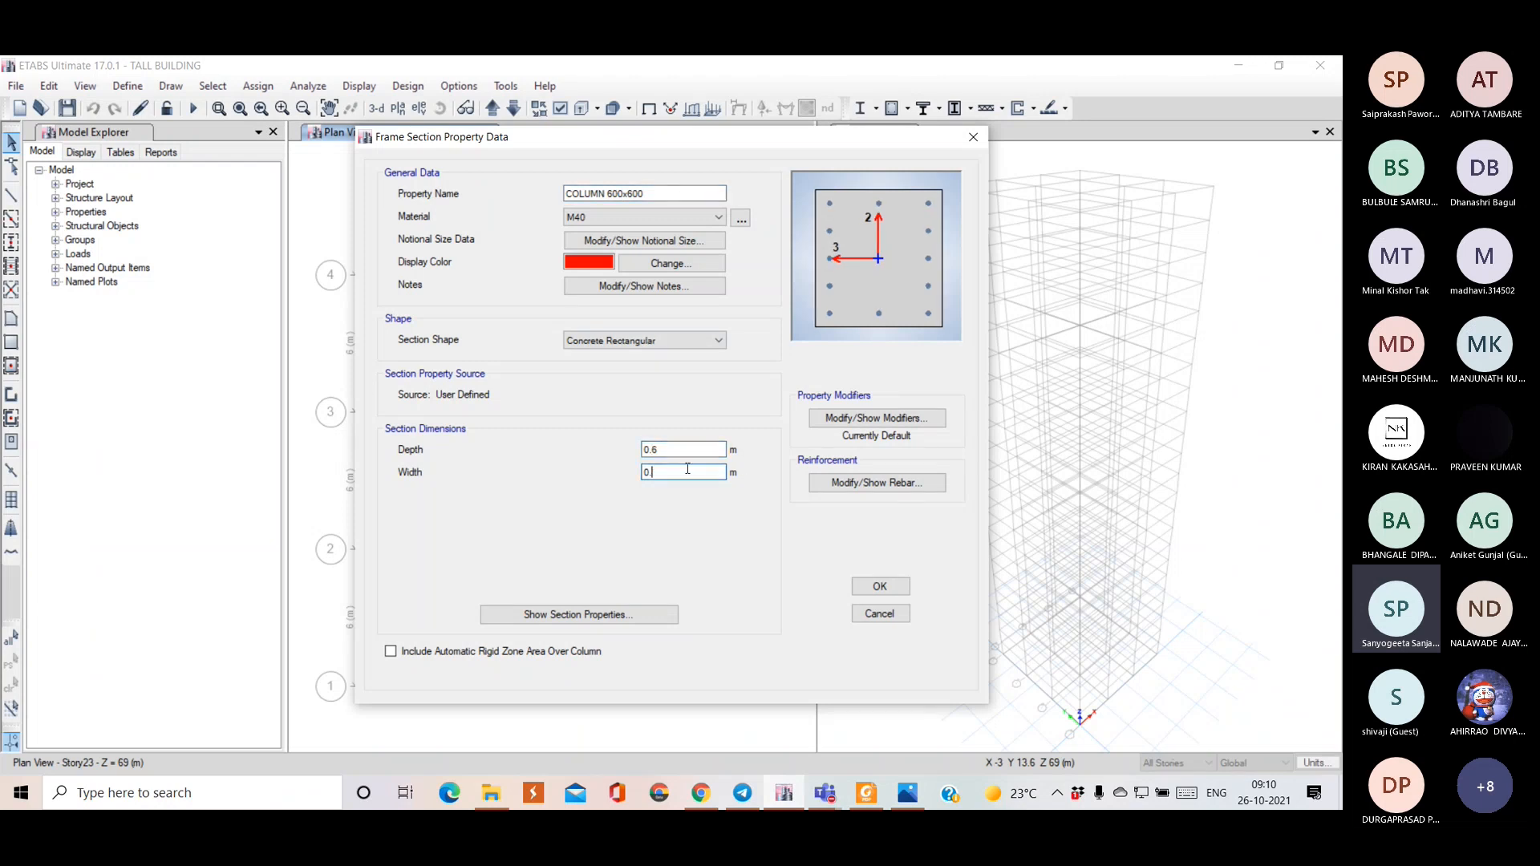
{"action": "type", "text": "6"}
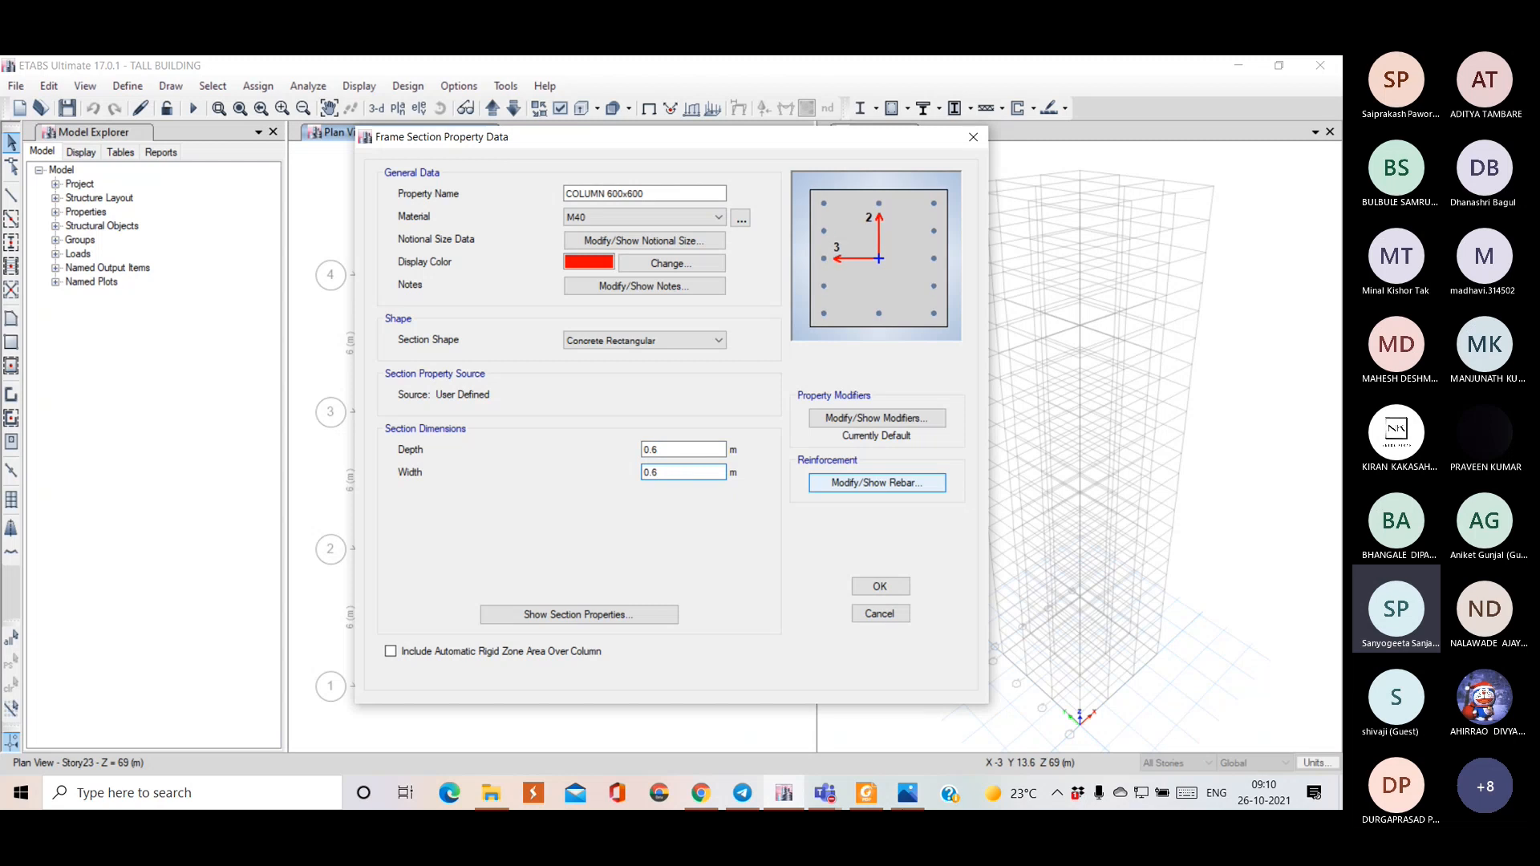
{"action": "left_click", "coordinate": [835, 483]}
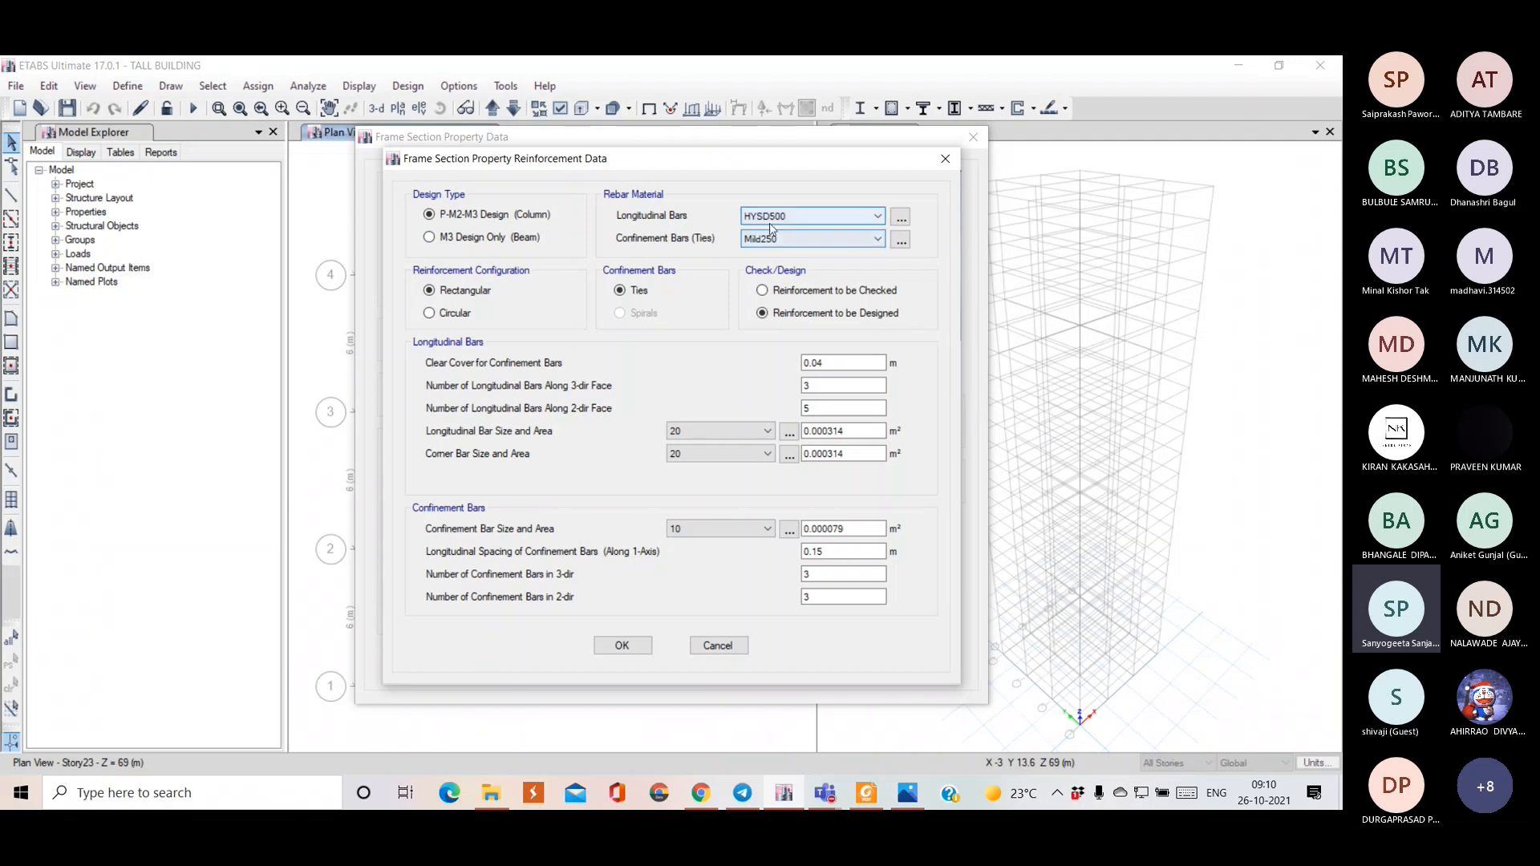
{"action": "left_click", "coordinate": [623, 646]}
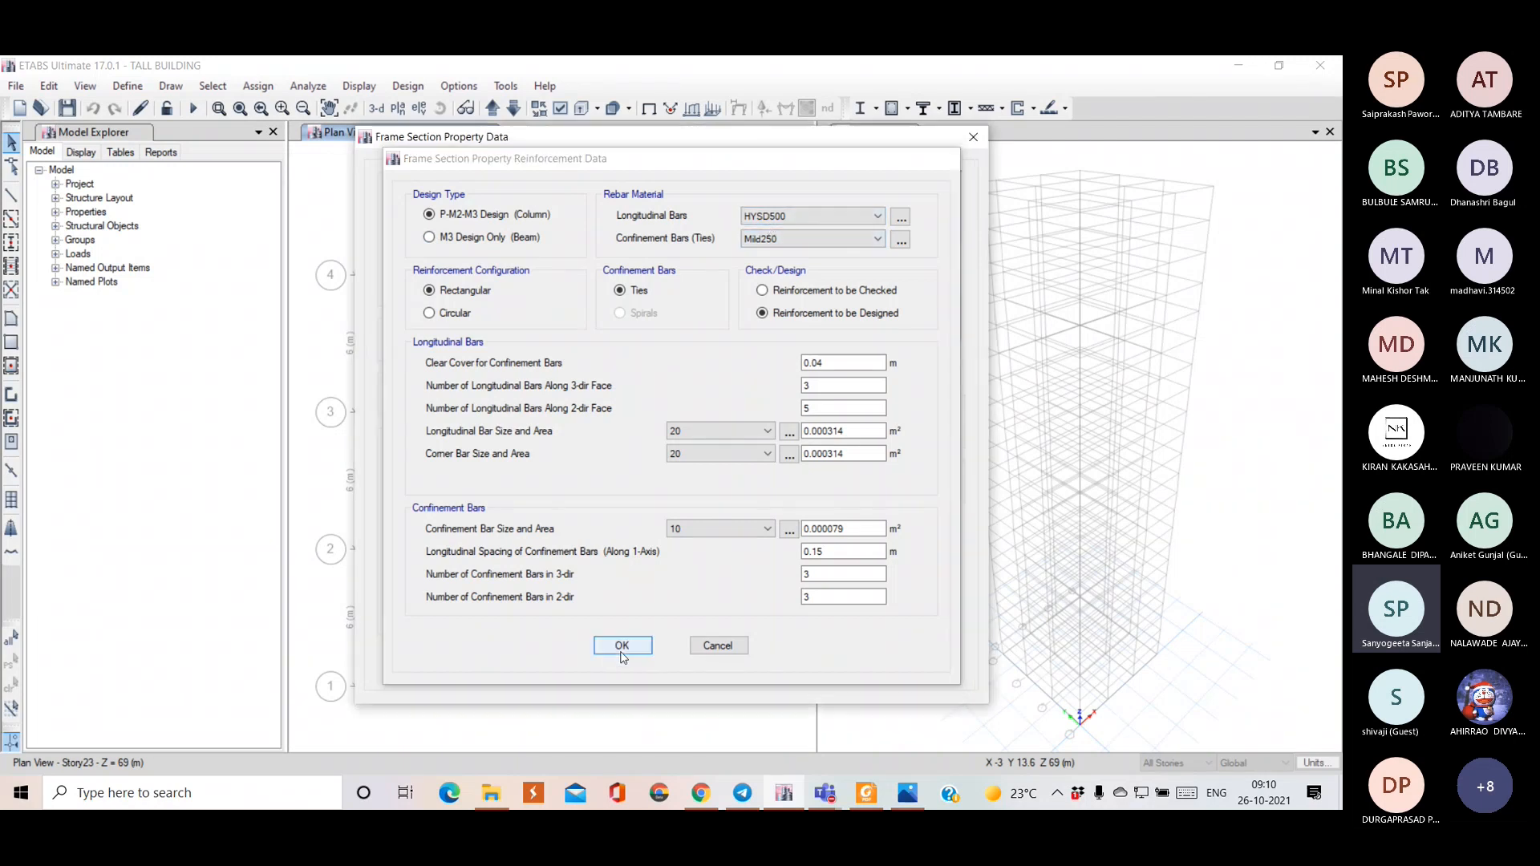
{"action": "left_click", "coordinate": [880, 586]}
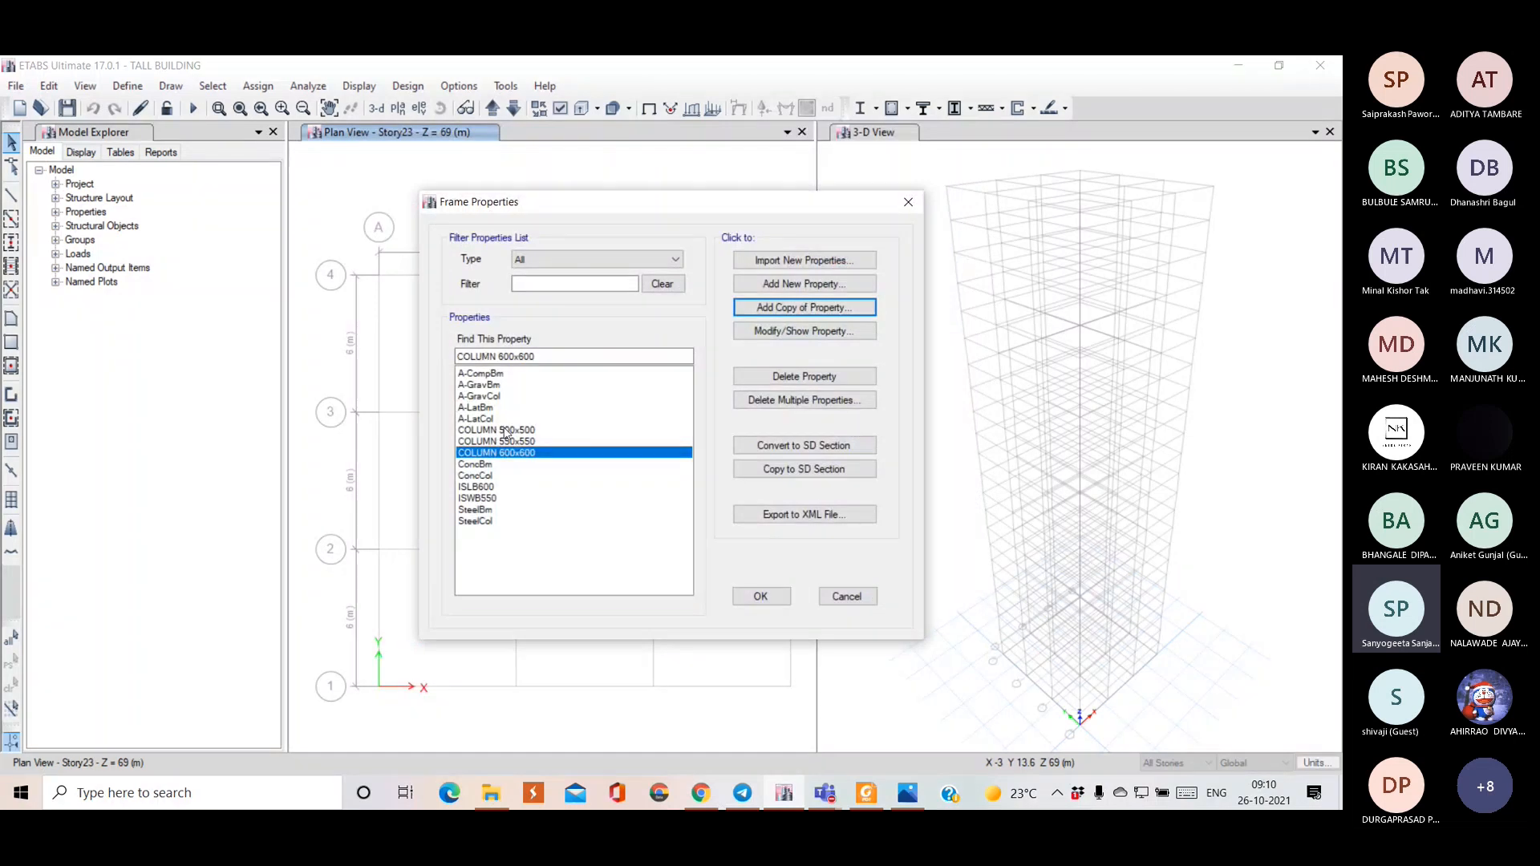
- Add a concrete rectangular frame section named BEAM 500x300 with material M40, checking the beam size in the reference image
{"action": "left_click", "coordinate": [817, 285]}
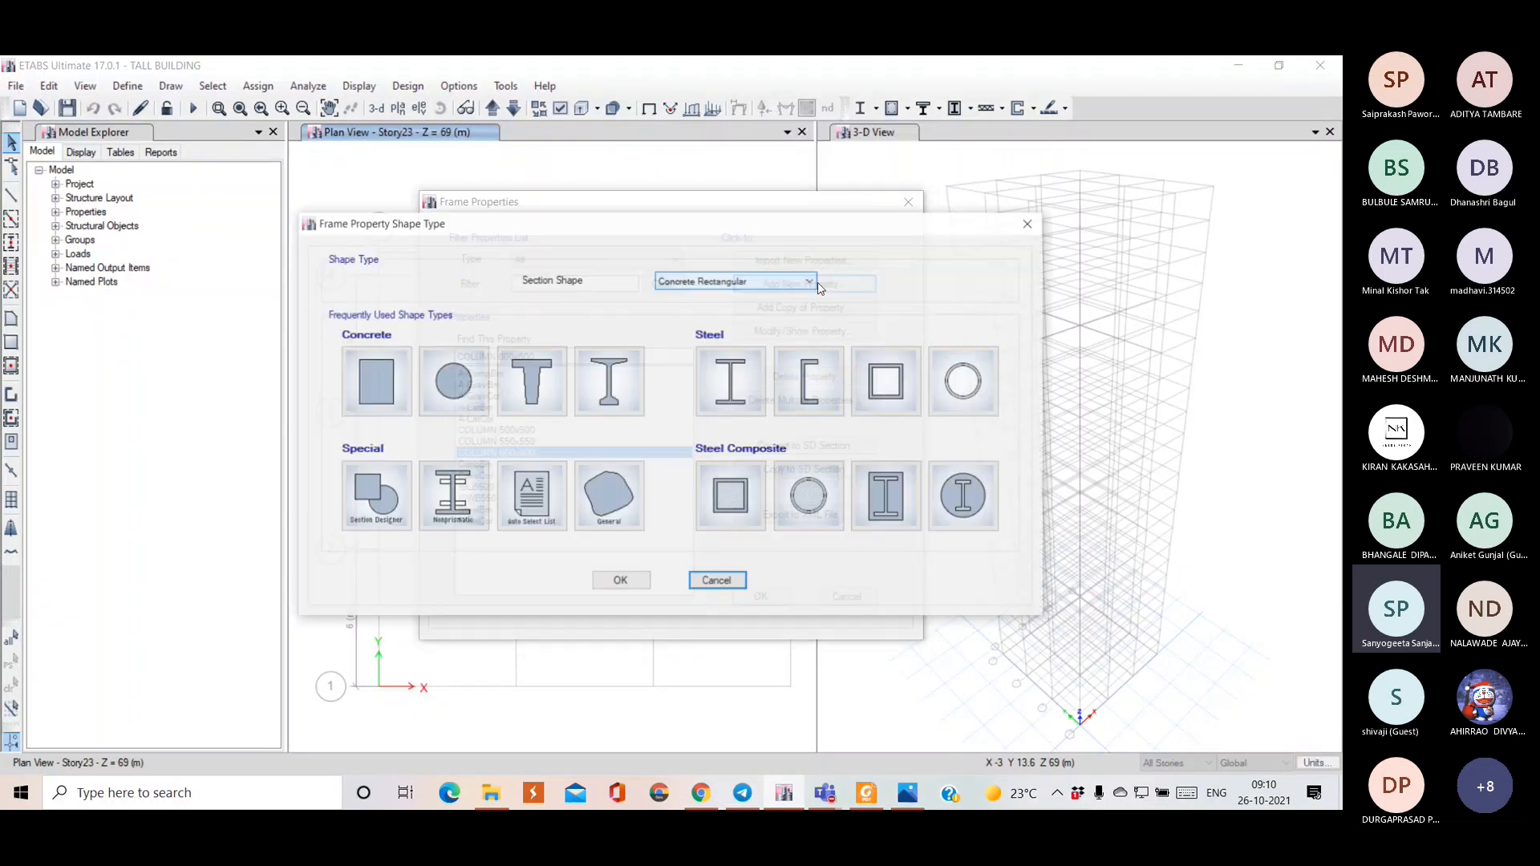
{"action": "left_click", "coordinate": [390, 391]}
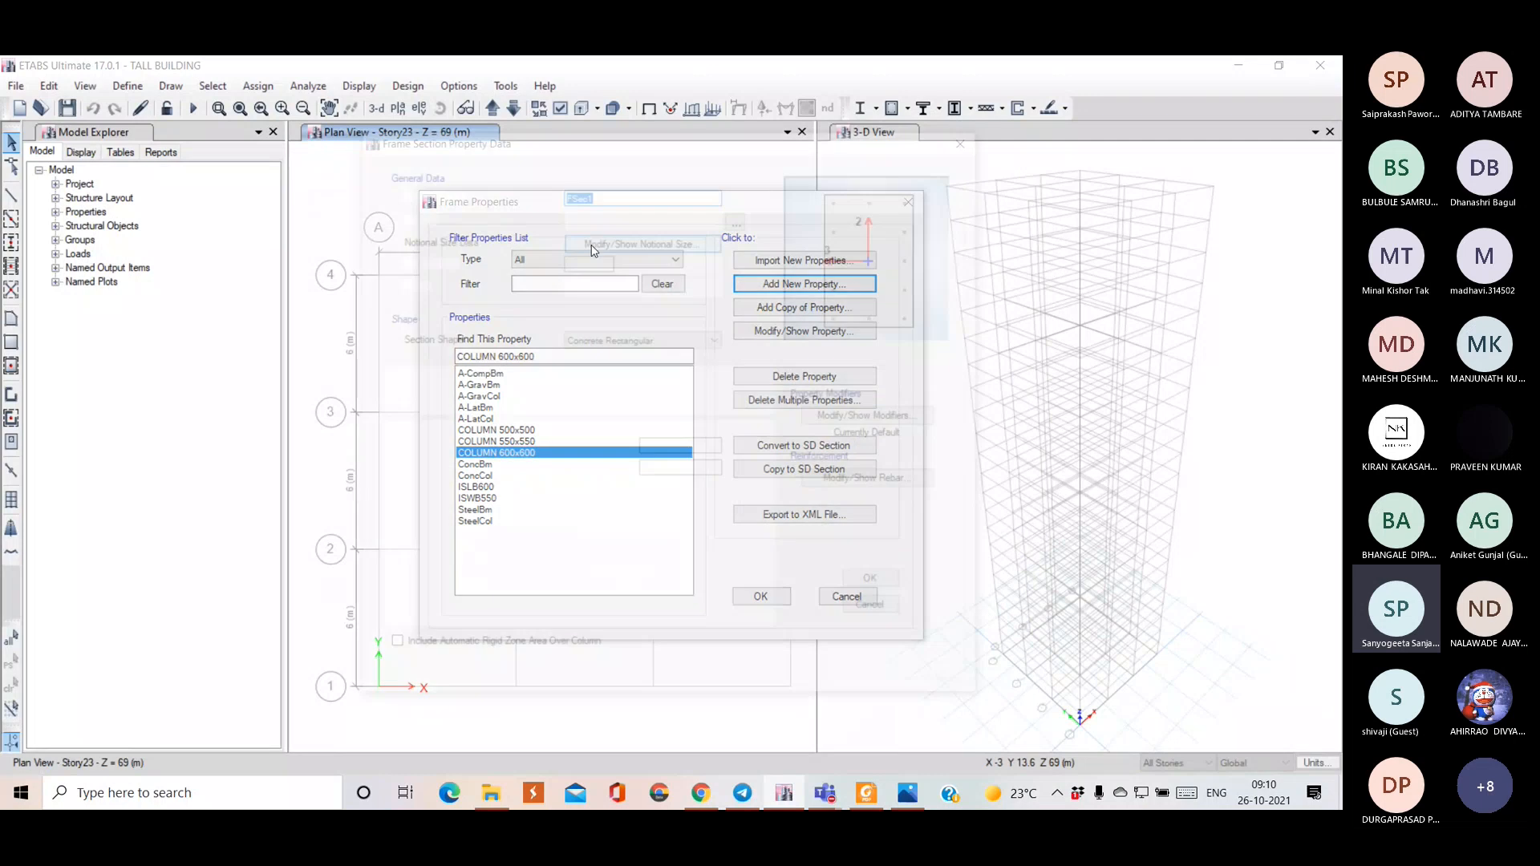
{"action": "left_click", "coordinate": [908, 793]}
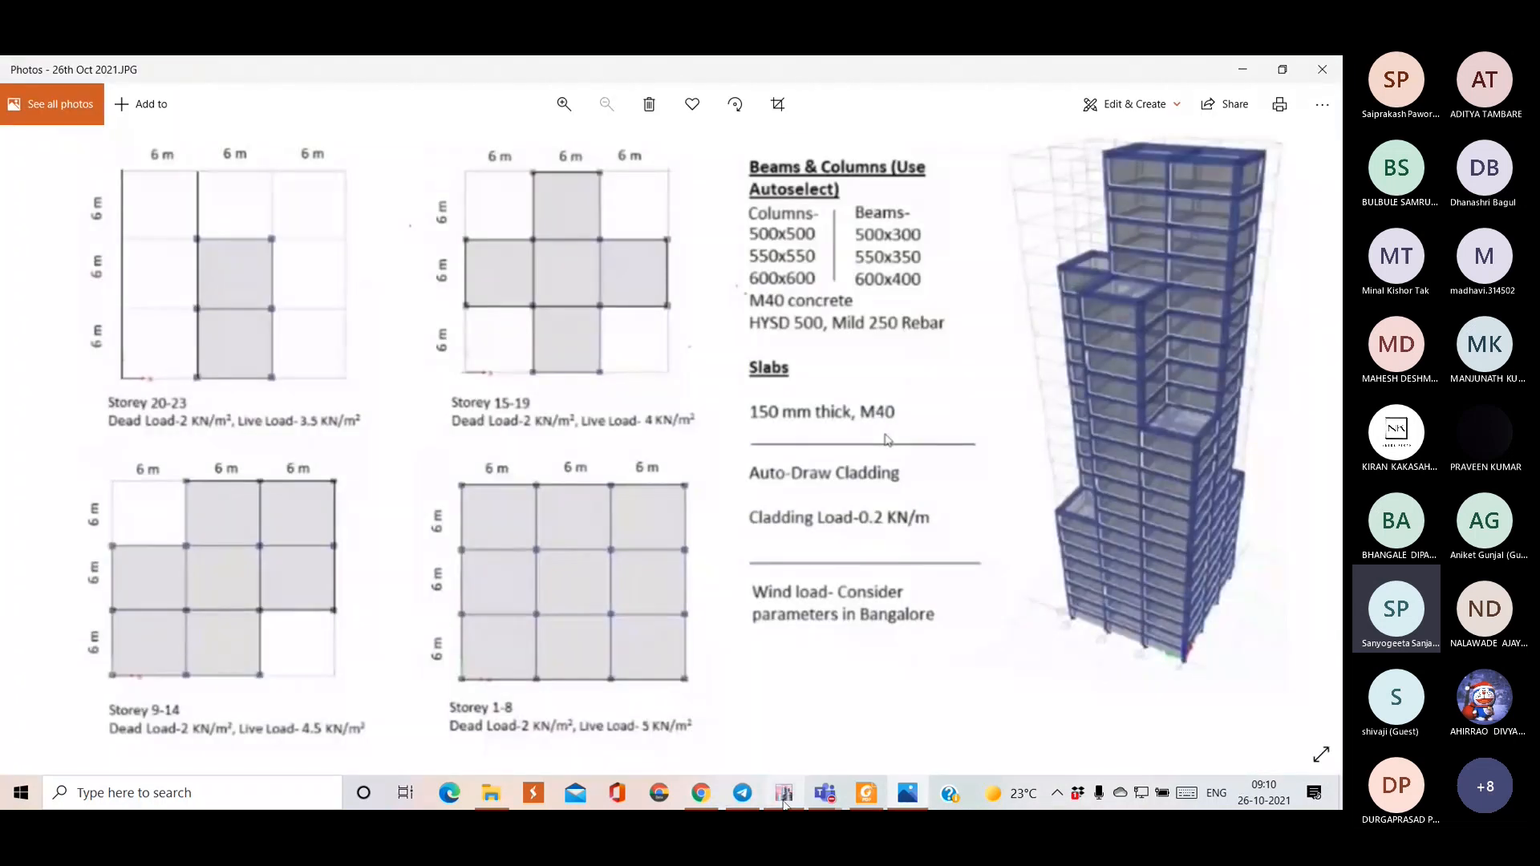
{"action": "left_click", "coordinate": [784, 793]}
{"action": "type", "text": "BEAM"}
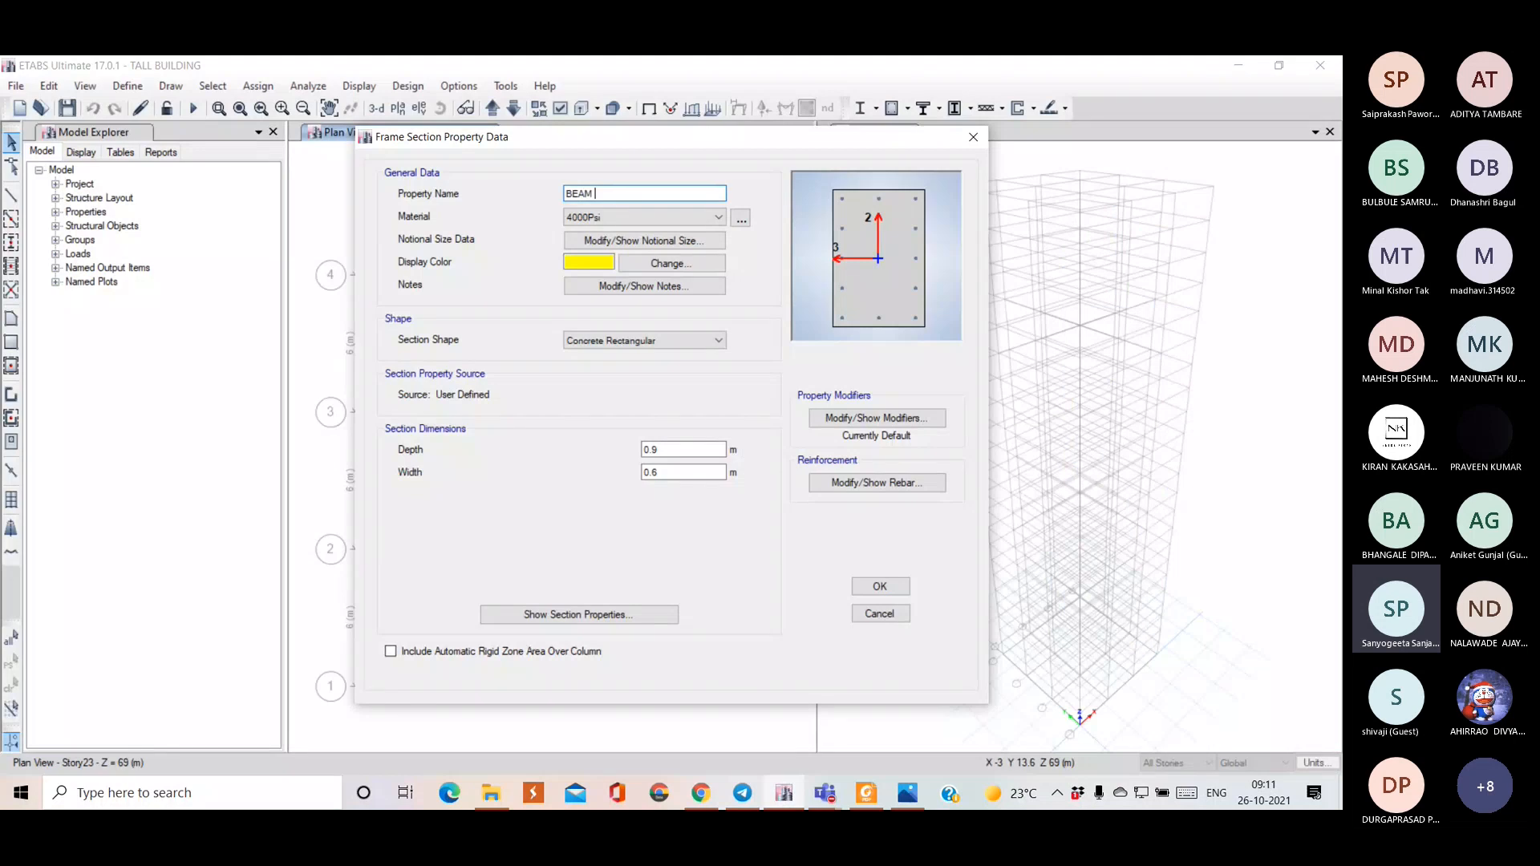
{"action": "type", "text": " 500x300"}
{"action": "left_click", "coordinate": [634, 218]}
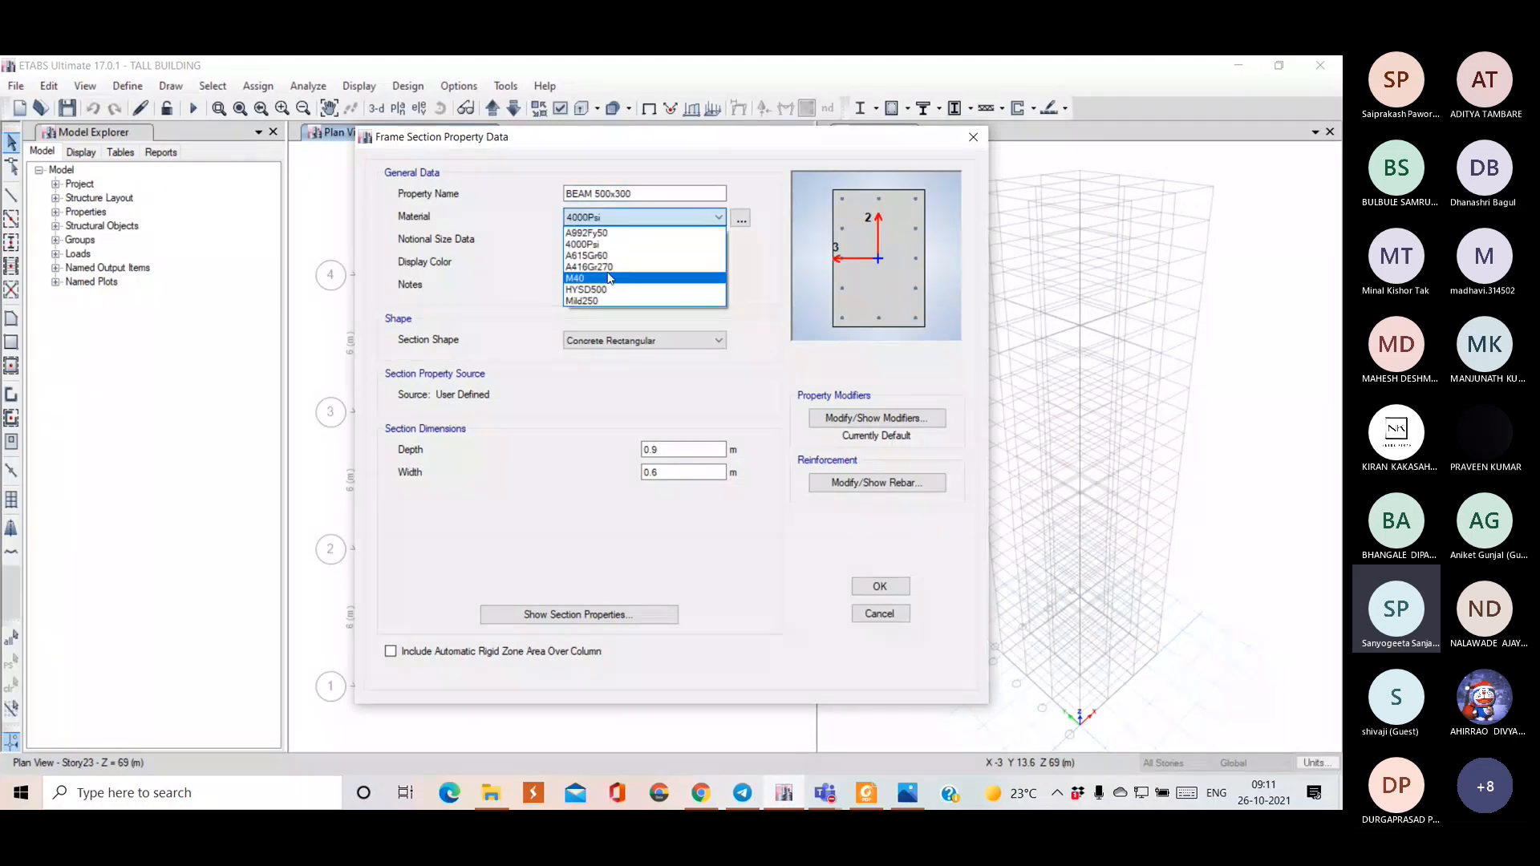
{"action": "left_click", "coordinate": [615, 278]}
- Set the BEAM 500x300 section's depth to 0.5 m and width to 0.3 m
{"action": "key", "text": "BackSpace"}
{"action": "type", "text": "5"}
{"action": "left_click", "coordinate": [684, 470]}
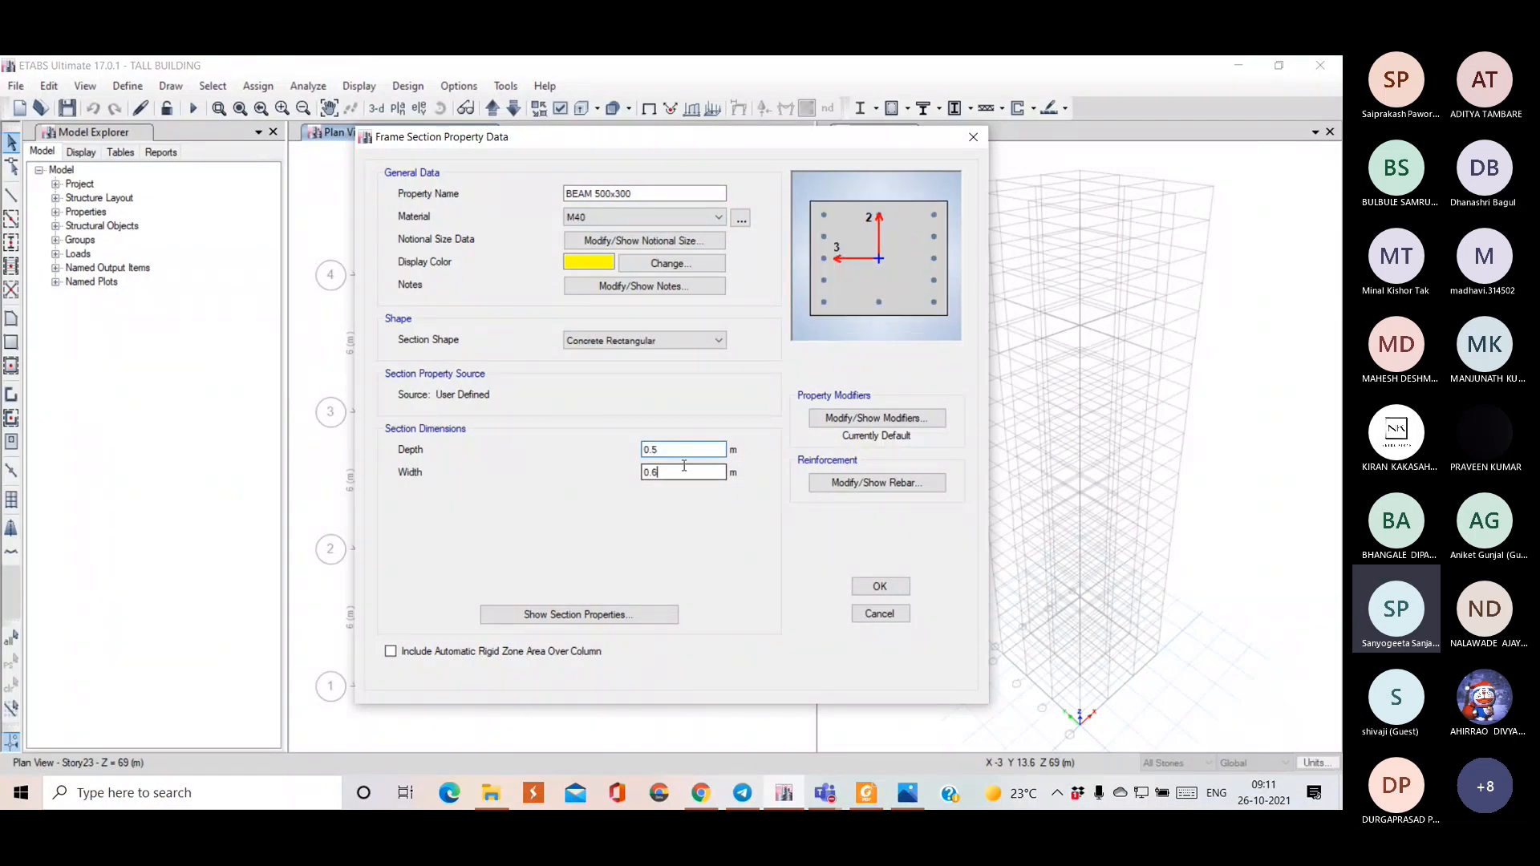
{"action": "key", "text": "BackSpace"}
{"action": "type", "text": "3"}
- Set the BEAM 500x300 reinforcement to M3 Design Only (Beam) with HYSD500 longitudinal bars and Mild250 ties, and accept the section
{"action": "left_click", "coordinate": [876, 482]}
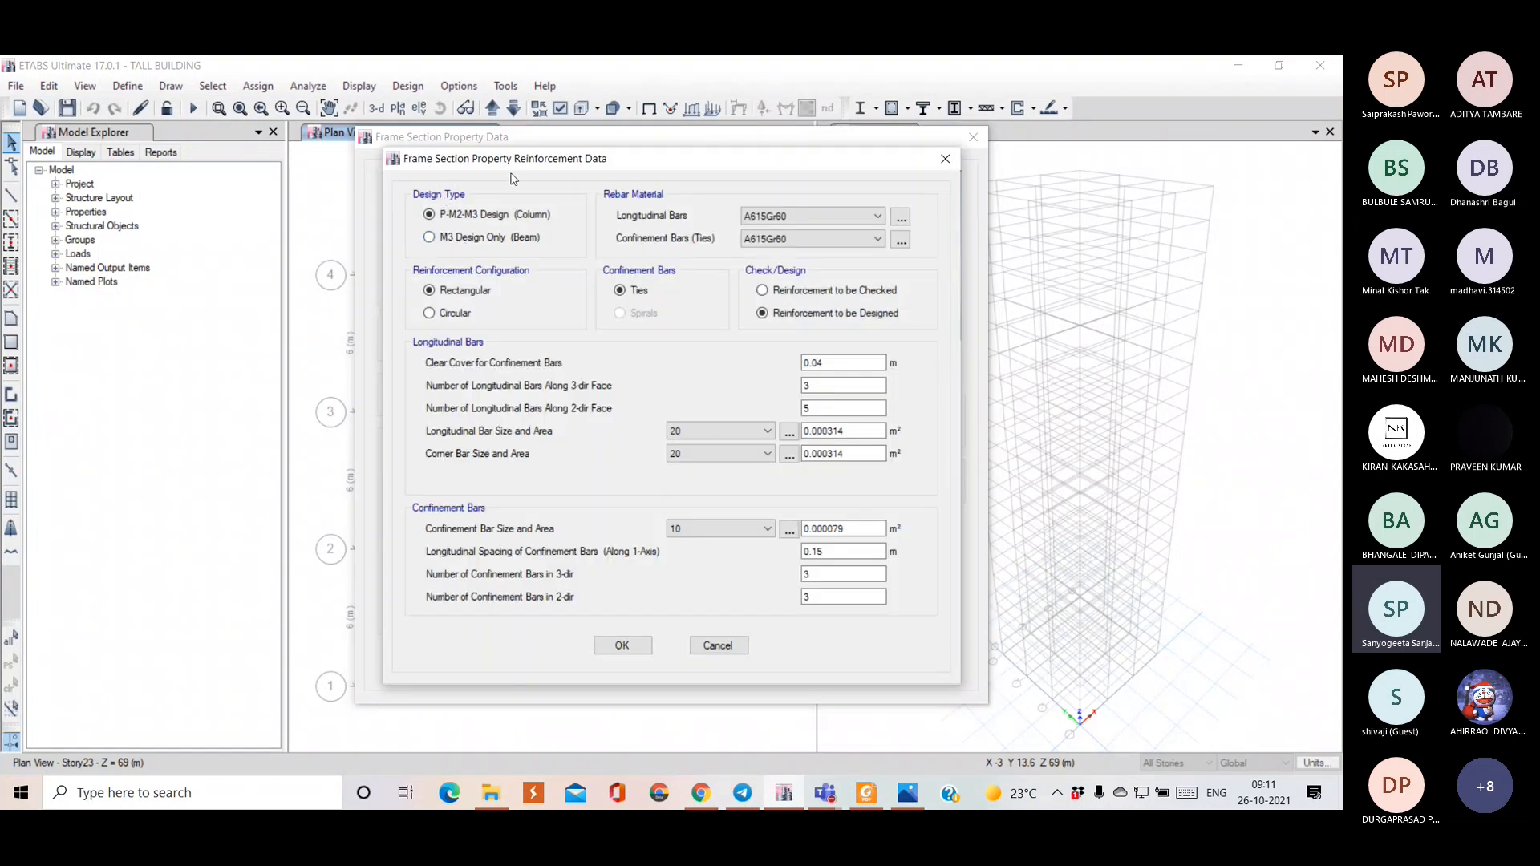
{"action": "left_click", "coordinate": [495, 236]}
{"action": "left_click", "coordinate": [845, 211]}
{"action": "left_click", "coordinate": [785, 243]}
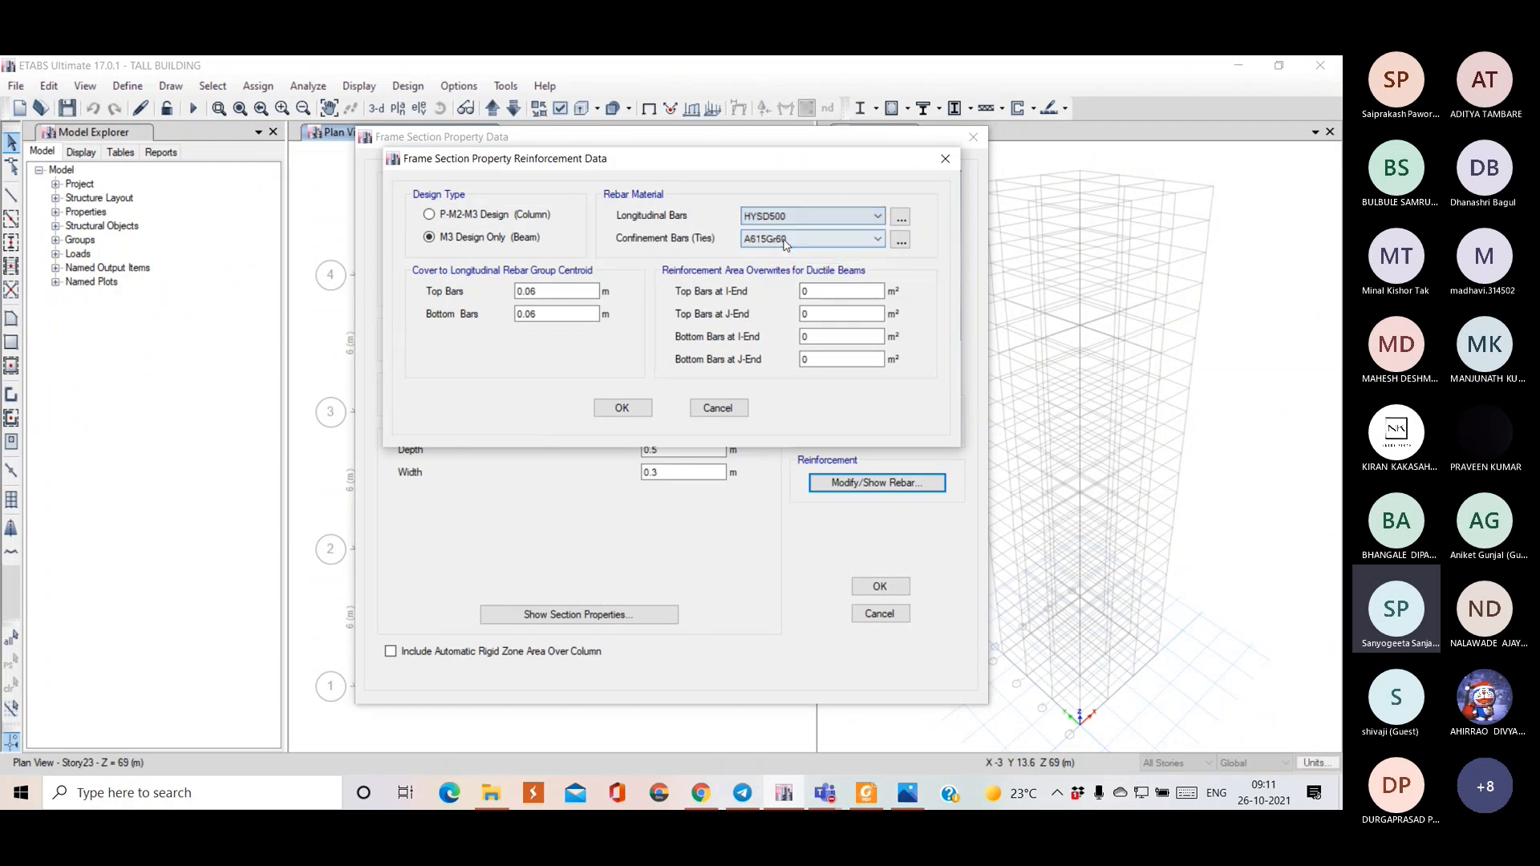
{"action": "left_click", "coordinate": [786, 243]}
{"action": "left_click", "coordinate": [780, 272]}
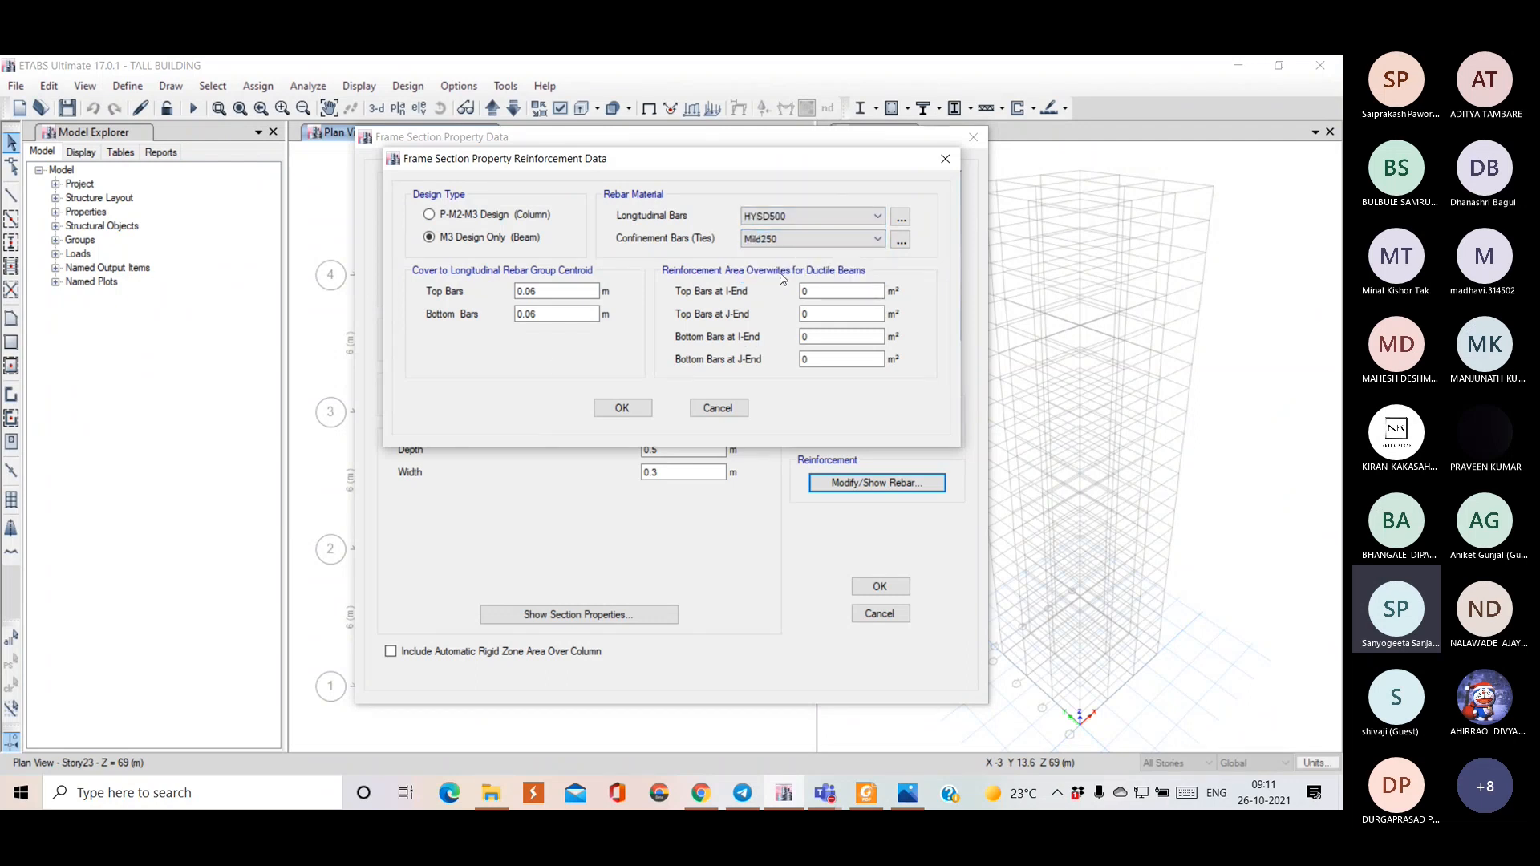
{"action": "left_click", "coordinate": [610, 413]}
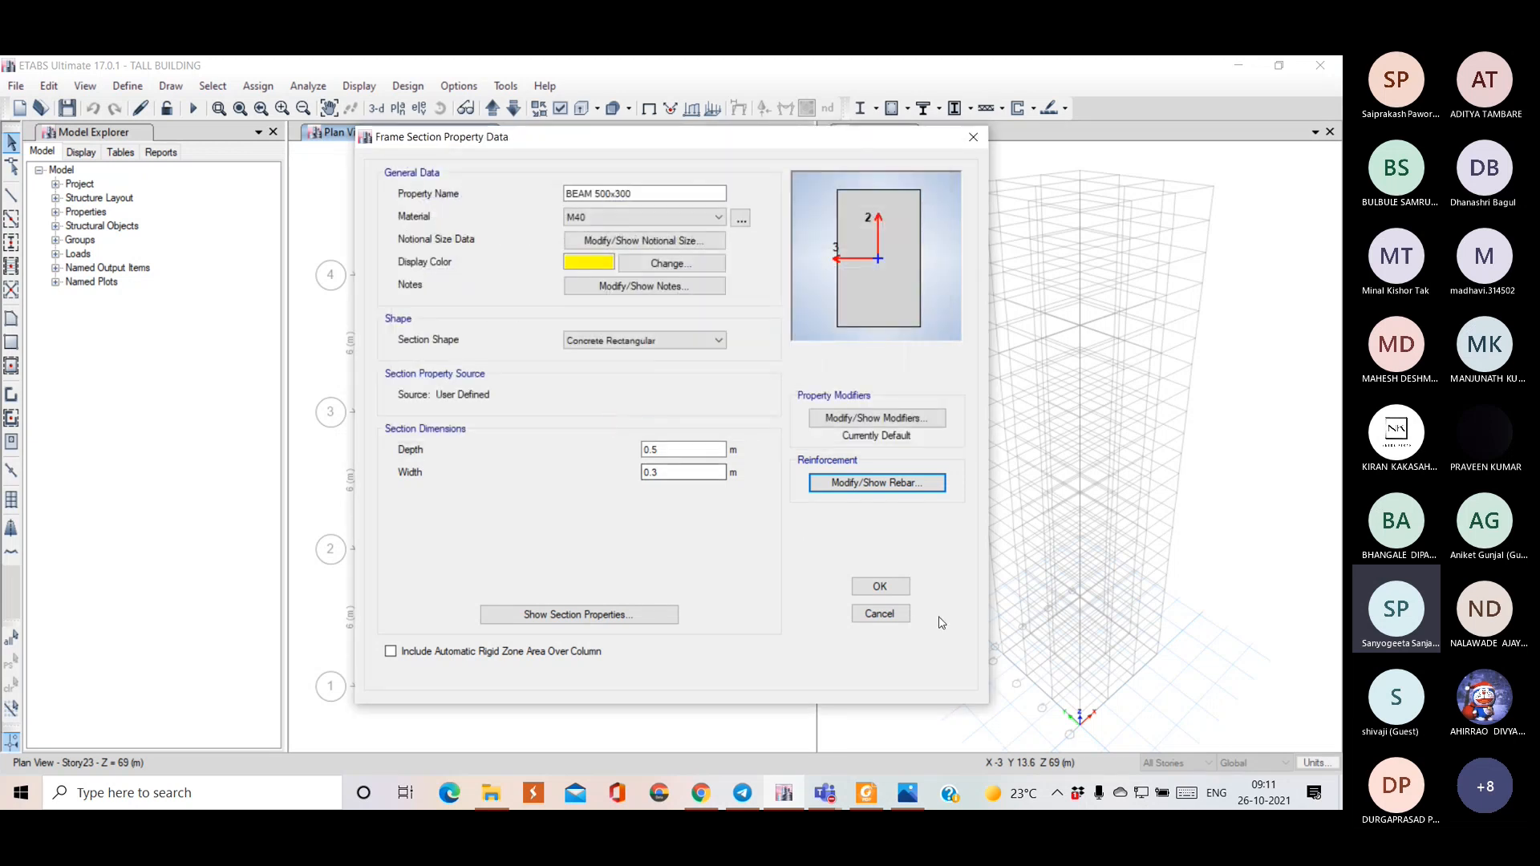
{"action": "left_click", "coordinate": [880, 588]}
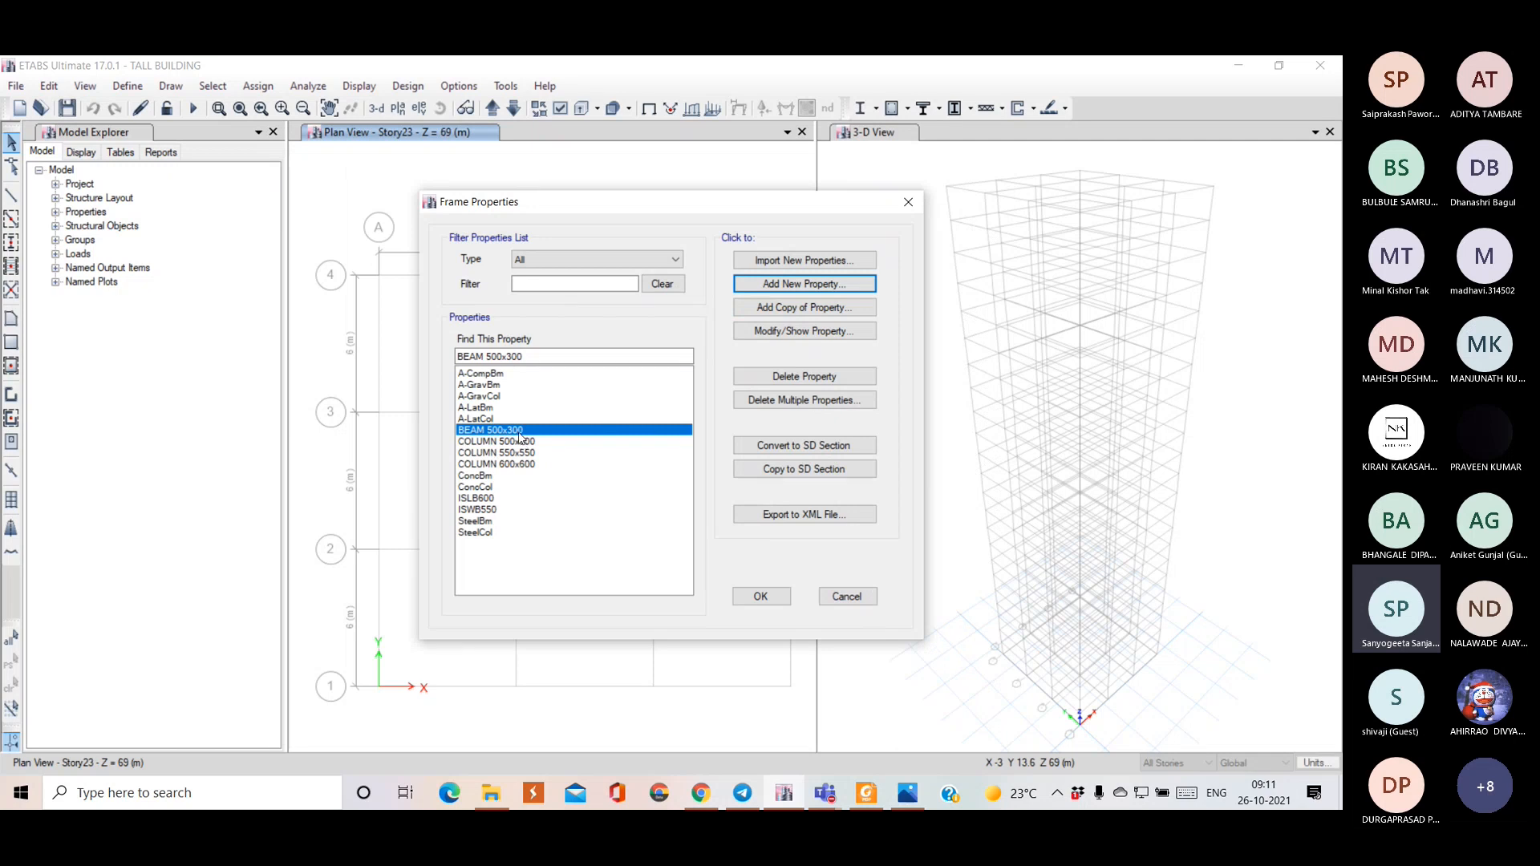
- Add a copy of the BEAM 500x300 section and name it BEAM 550x350, checking the size in the reference image
{"action": "left_click", "coordinate": [787, 310]}
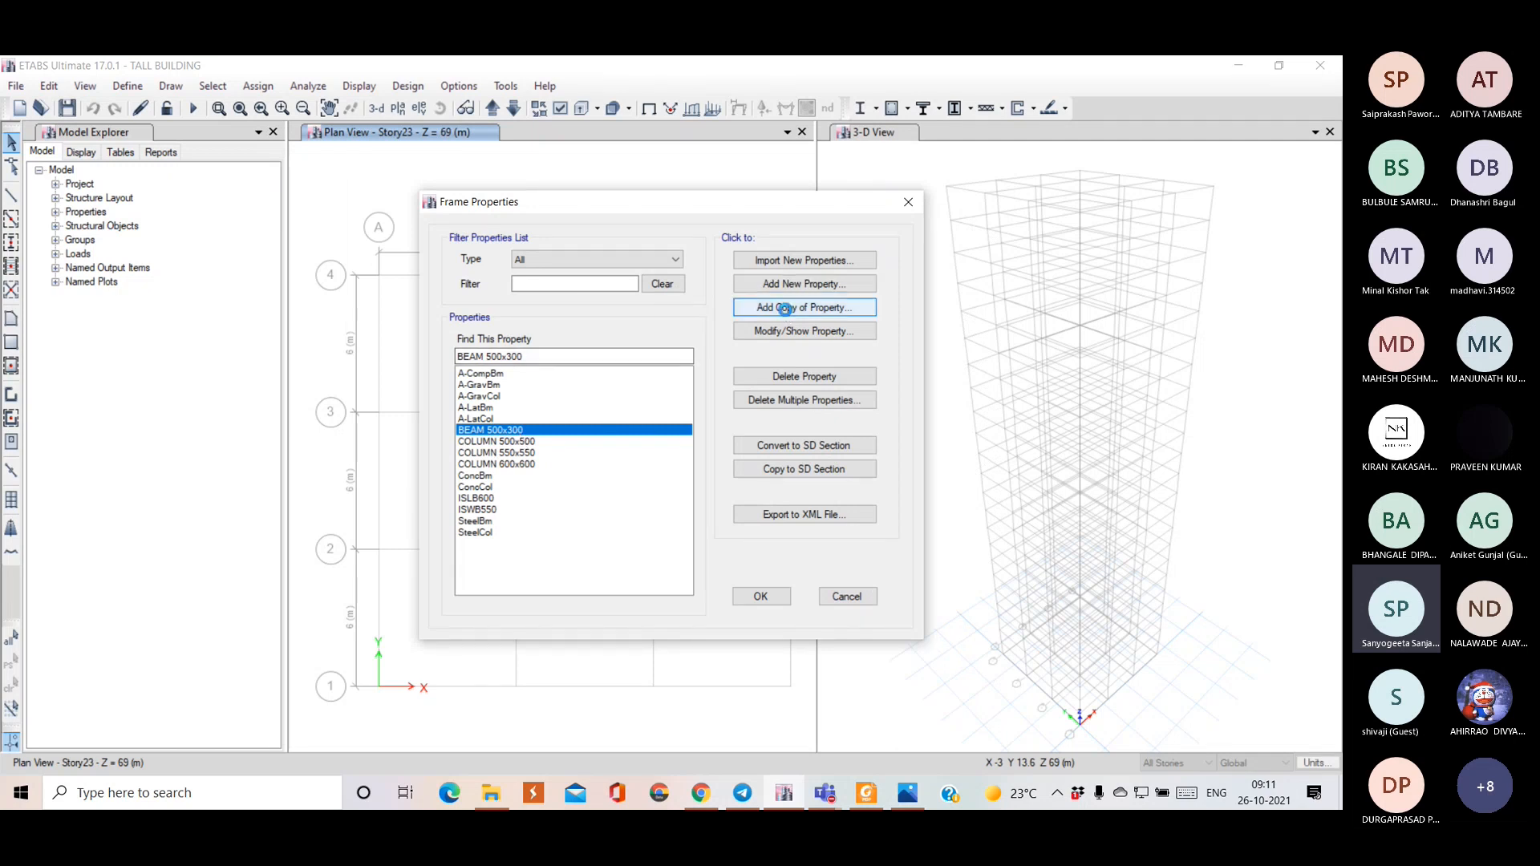
{"action": "type", "text": "BEAM"}
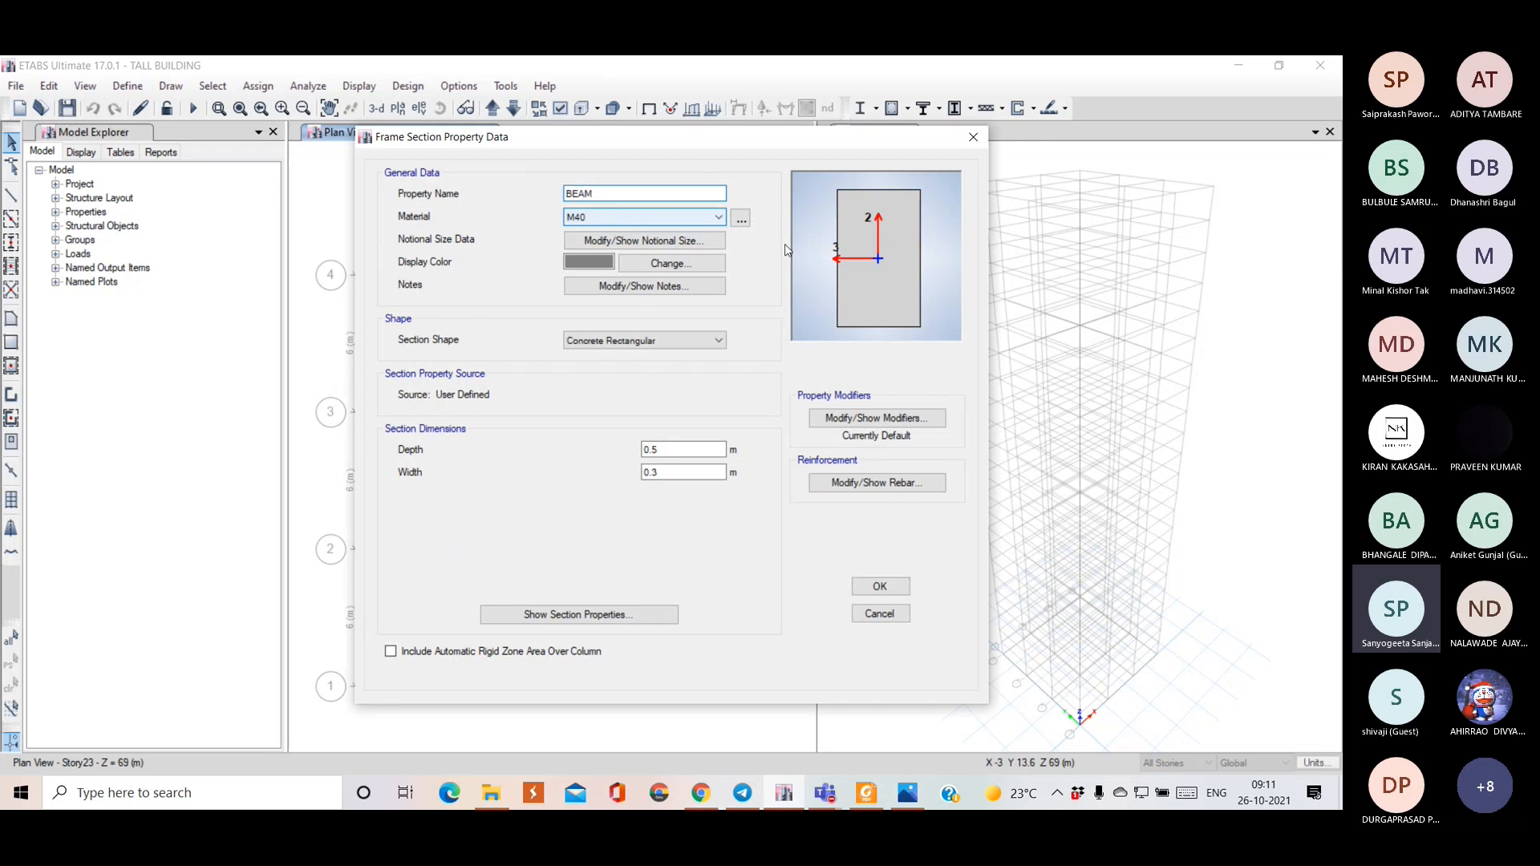
{"action": "left_click", "coordinate": [908, 793]}
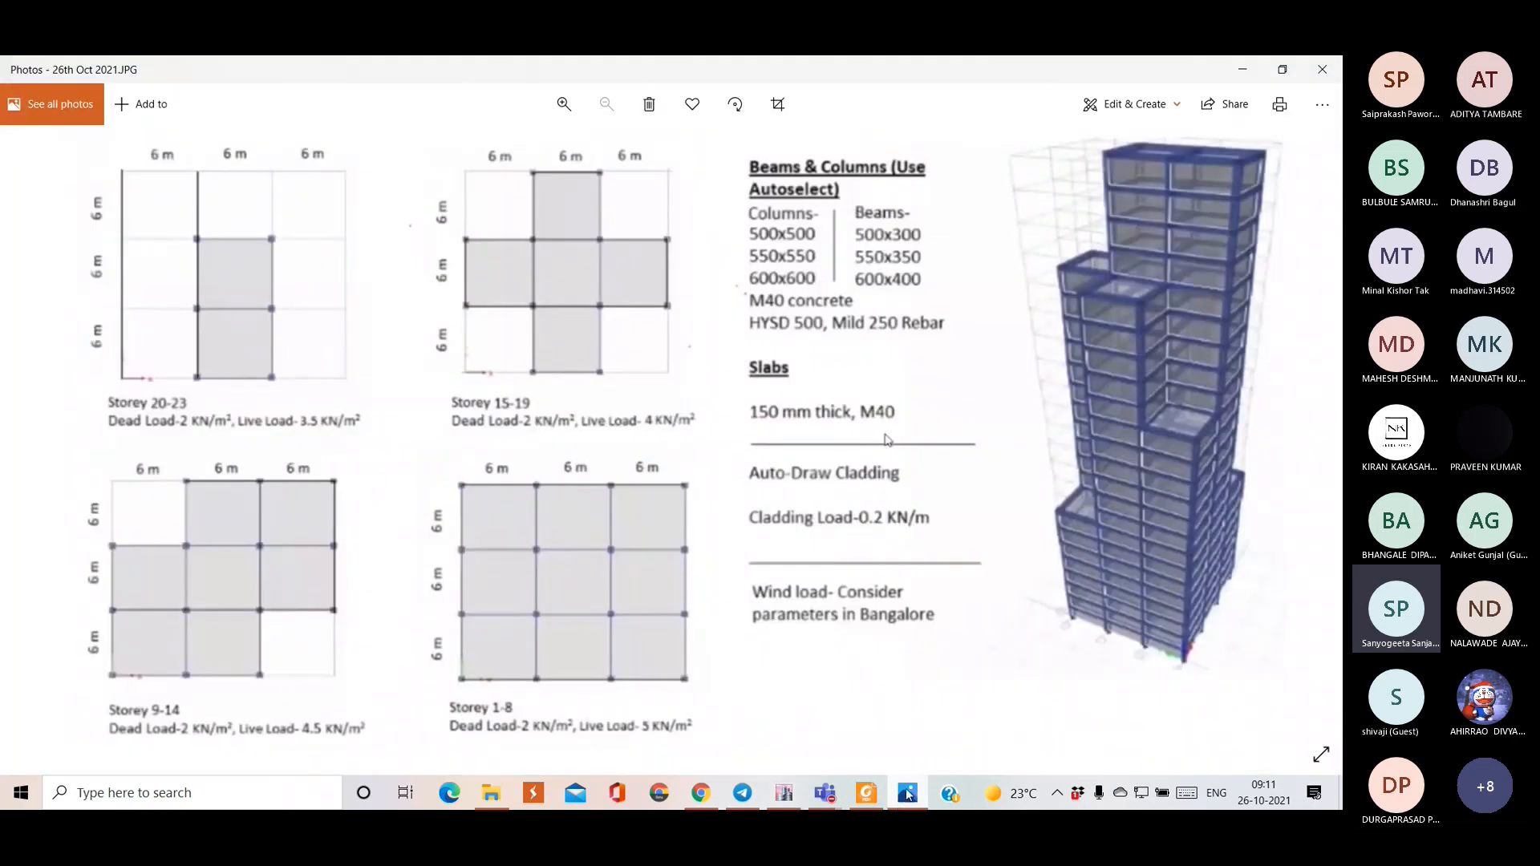
{"action": "type", "text": "55"}
{"action": "left_click", "coordinate": [784, 792]}
{"action": "type", "text": "0"}
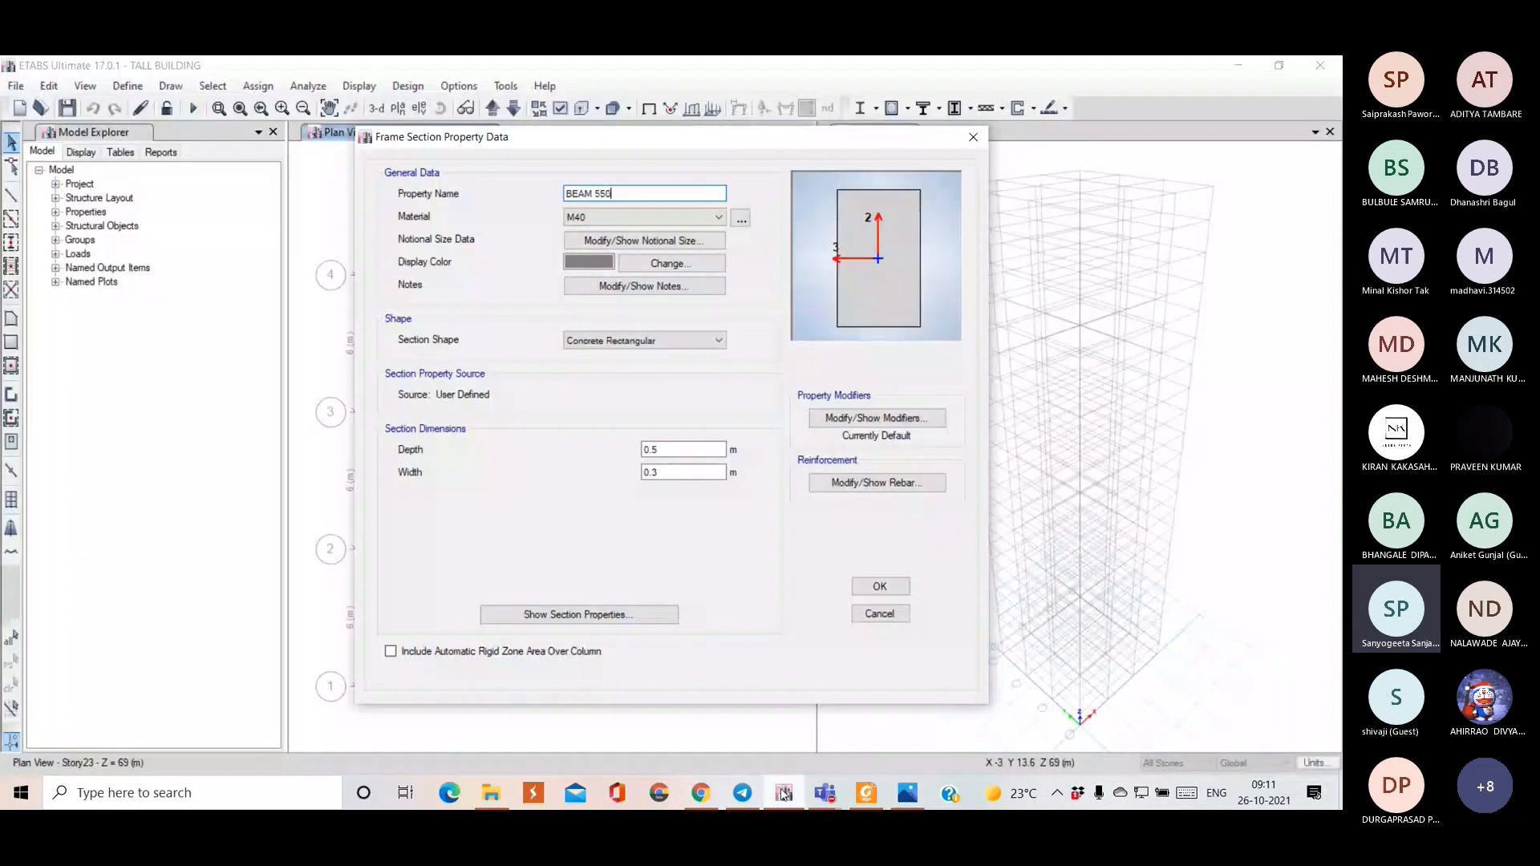
{"action": "type", "text": "x350"}
- Set the BEAM 550x350 depth to 0.55 m and width to 0.35 m, check its rebar materials and accept the section
{"action": "left_click", "coordinate": [663, 450]}
{"action": "type", "text": "5"}
{"action": "left_click", "coordinate": [668, 472]}
{"action": "type", "text": "5"}
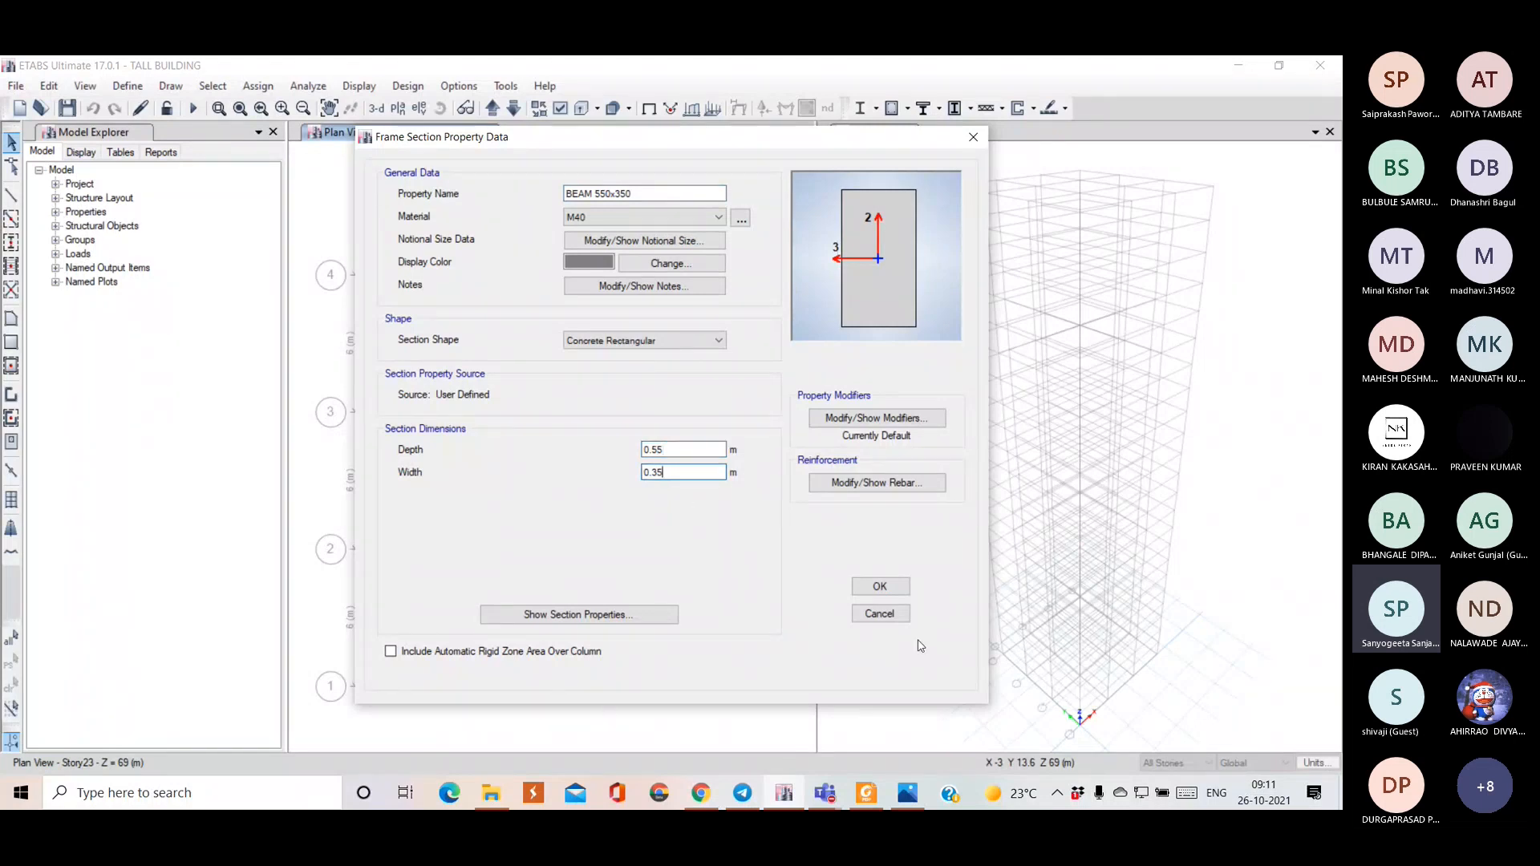
{"action": "left_click", "coordinate": [877, 484]}
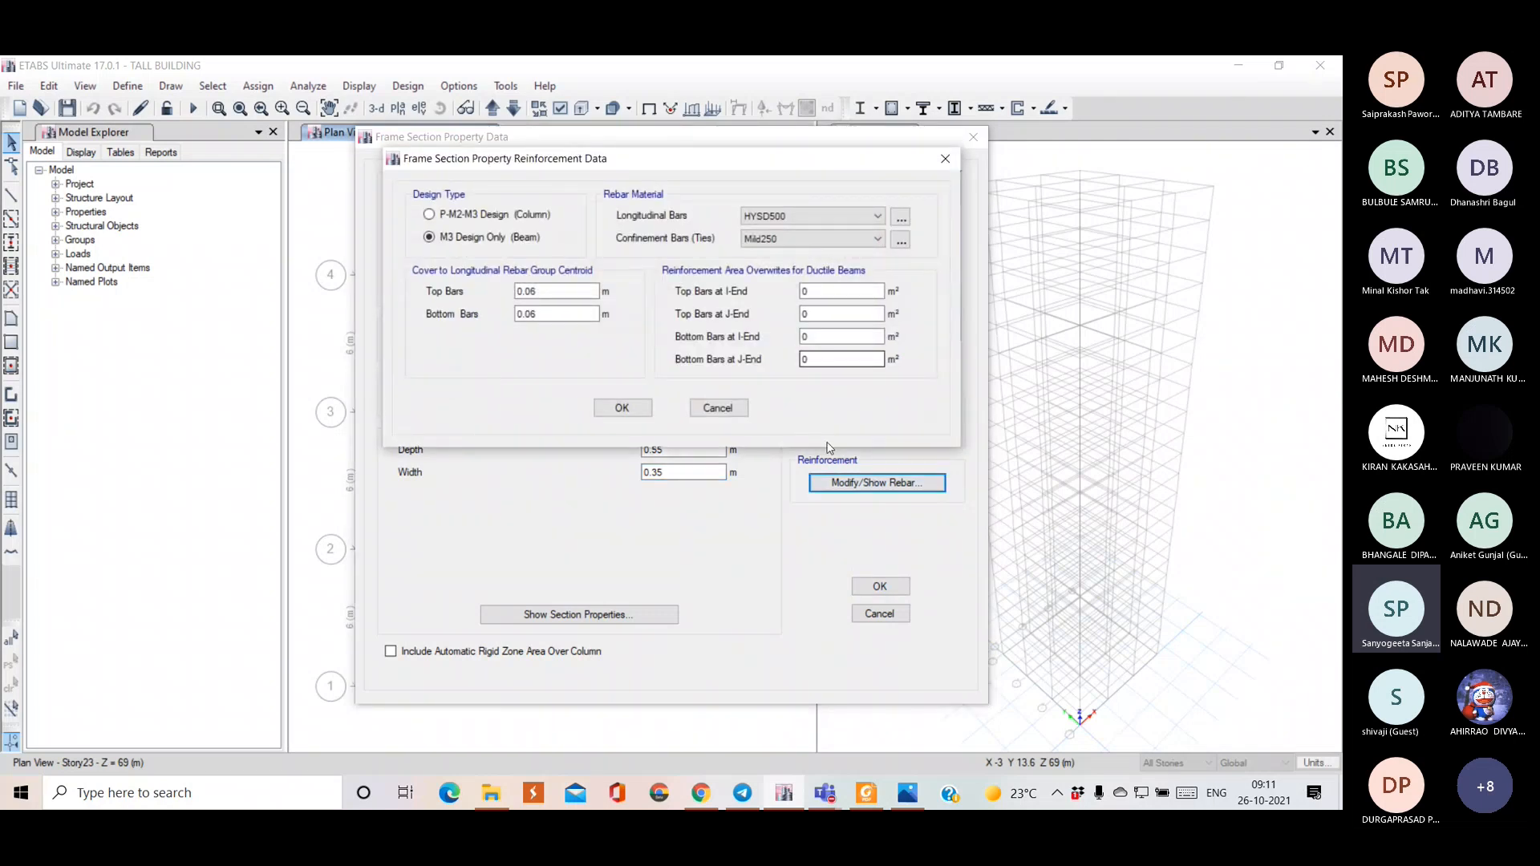
{"action": "left_click", "coordinate": [634, 408]}
{"action": "left_click", "coordinate": [880, 586]}
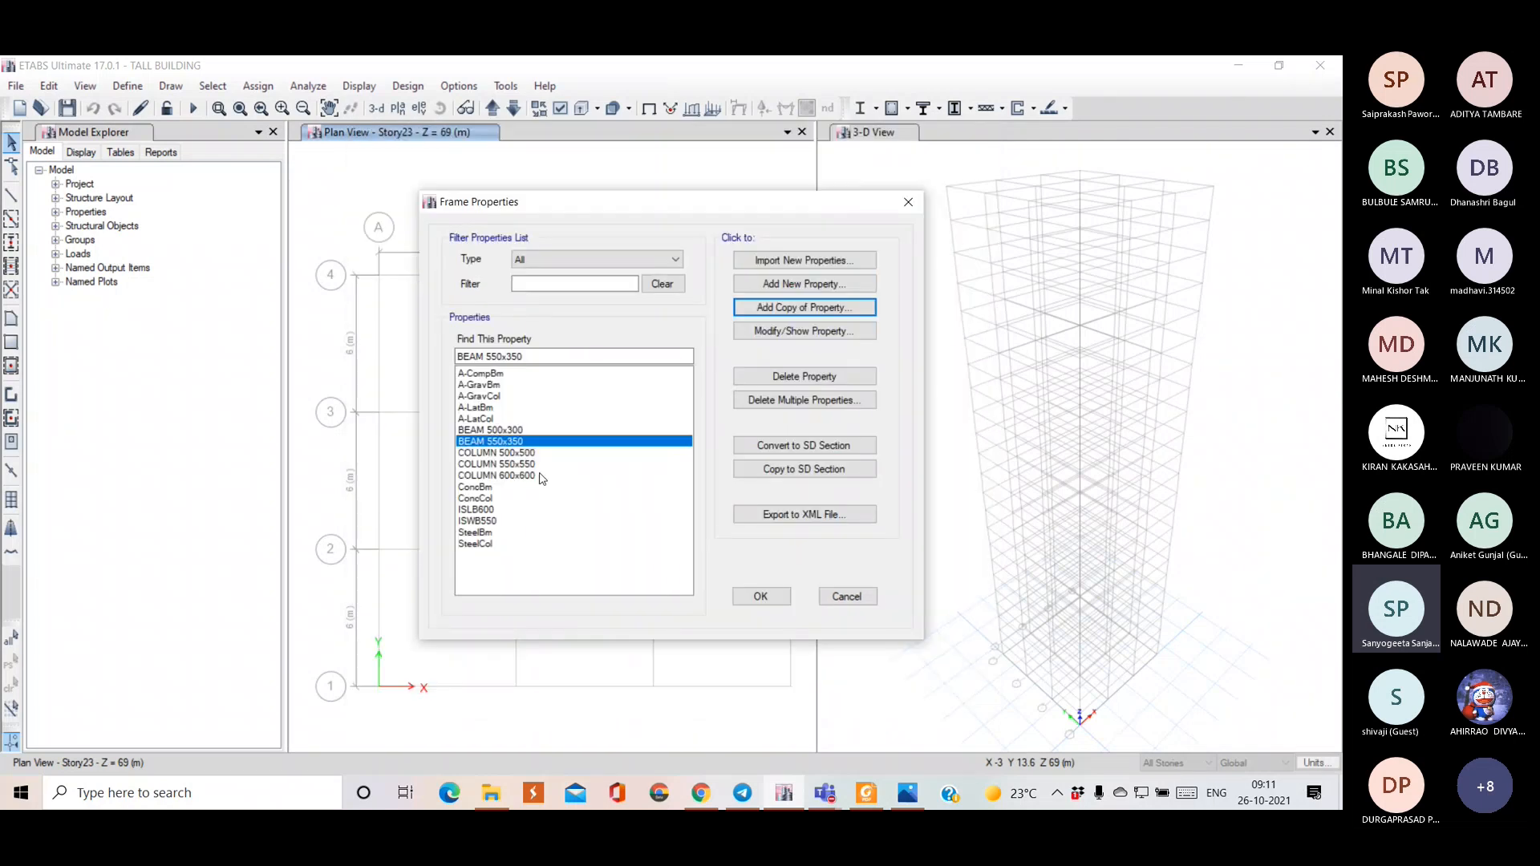
- Add a copy of the BEAM 550x350 section and name it BEAM 600x400, checking the size in the reference image
{"action": "left_click", "coordinate": [764, 311]}
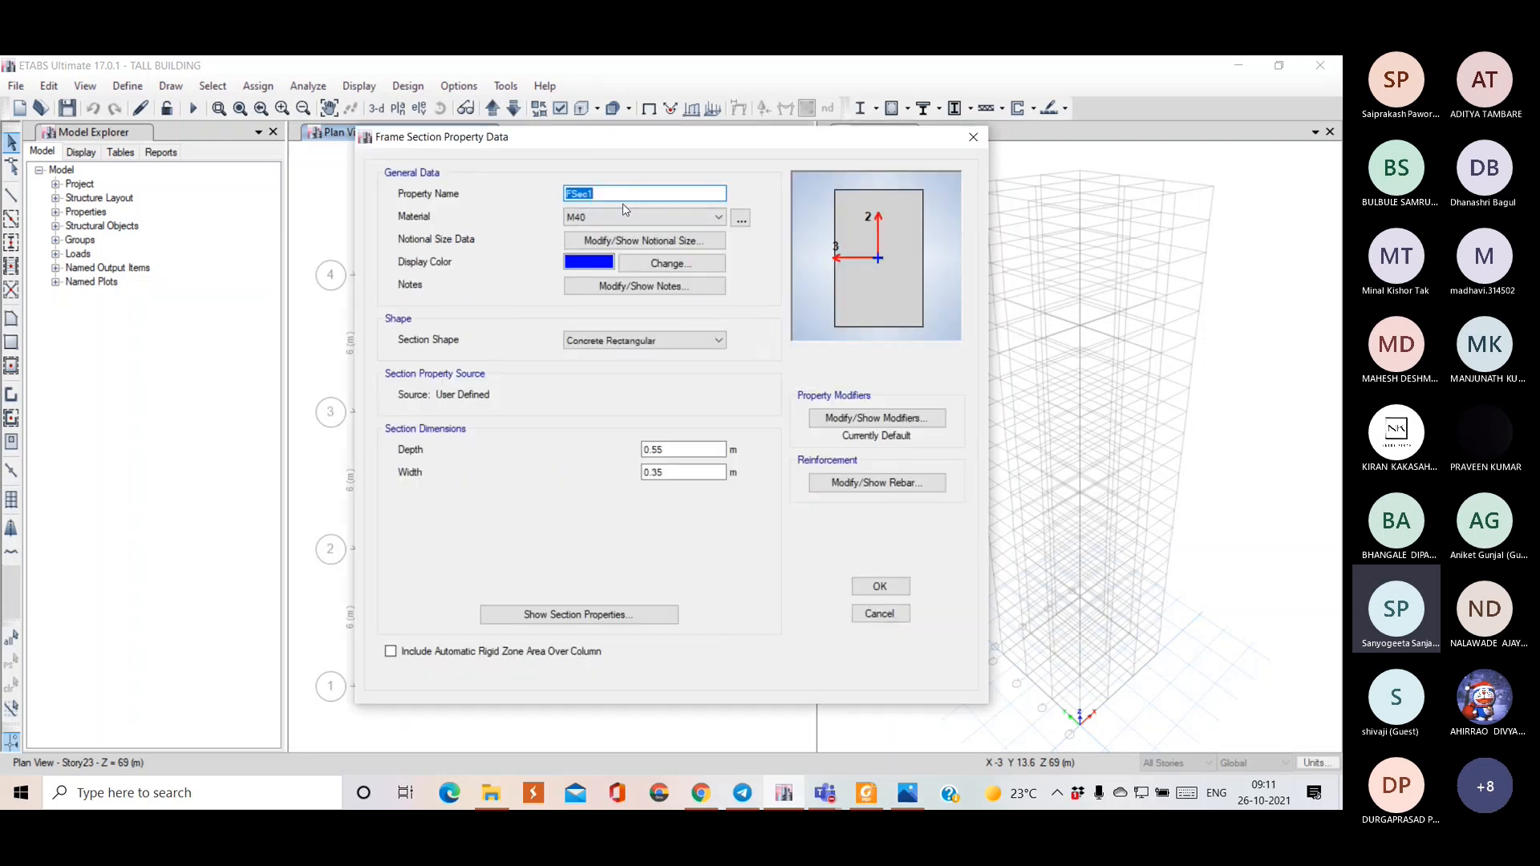
{"action": "type", "text": "BEAM"}
{"action": "left_click", "coordinate": [908, 794]}
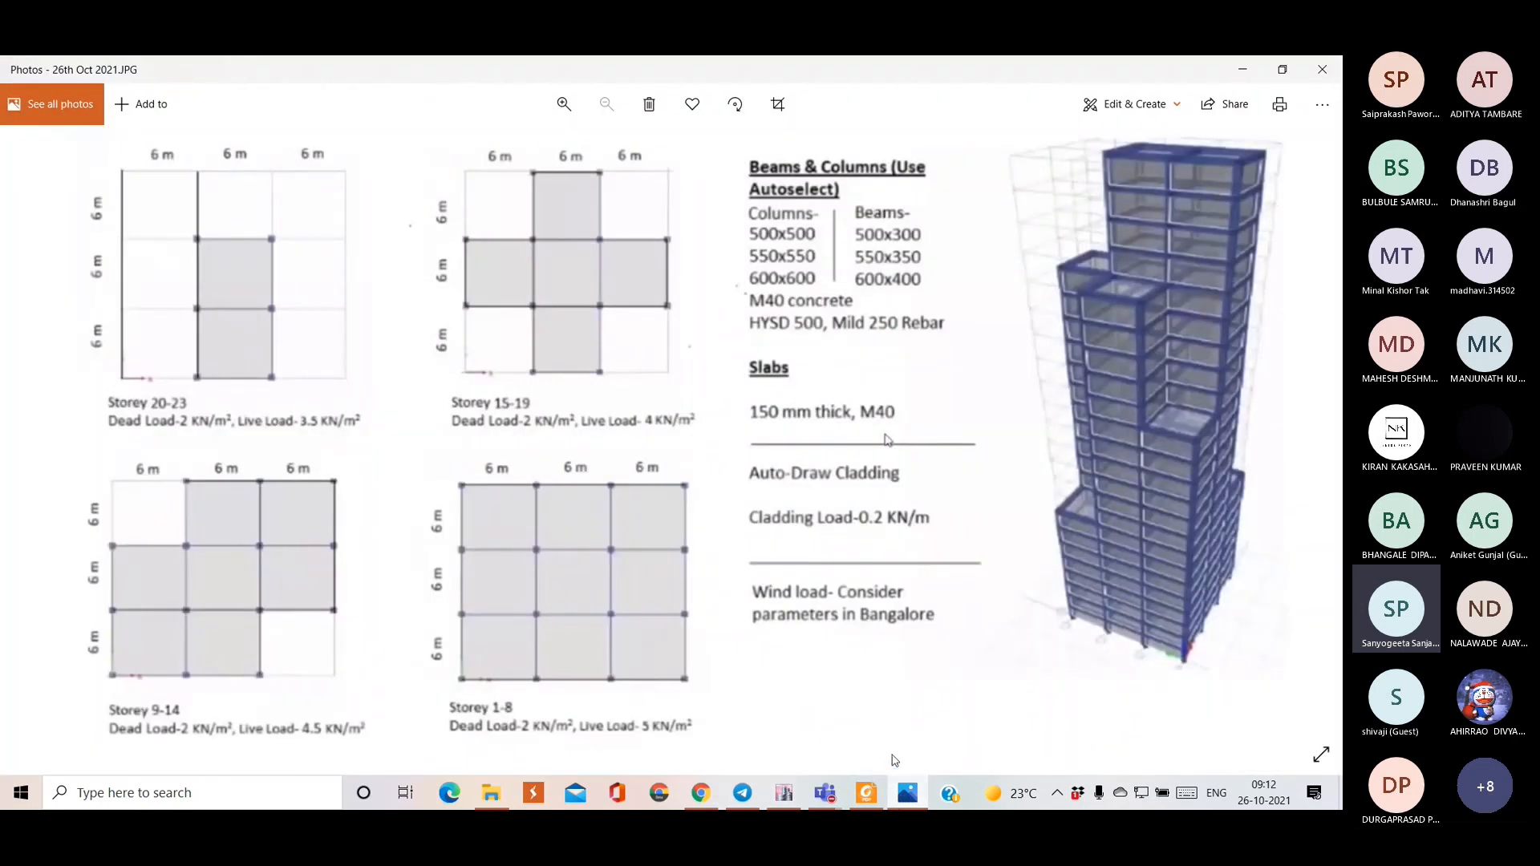
{"action": "left_click", "coordinate": [786, 789]}
{"action": "type", "text": "600x400"}
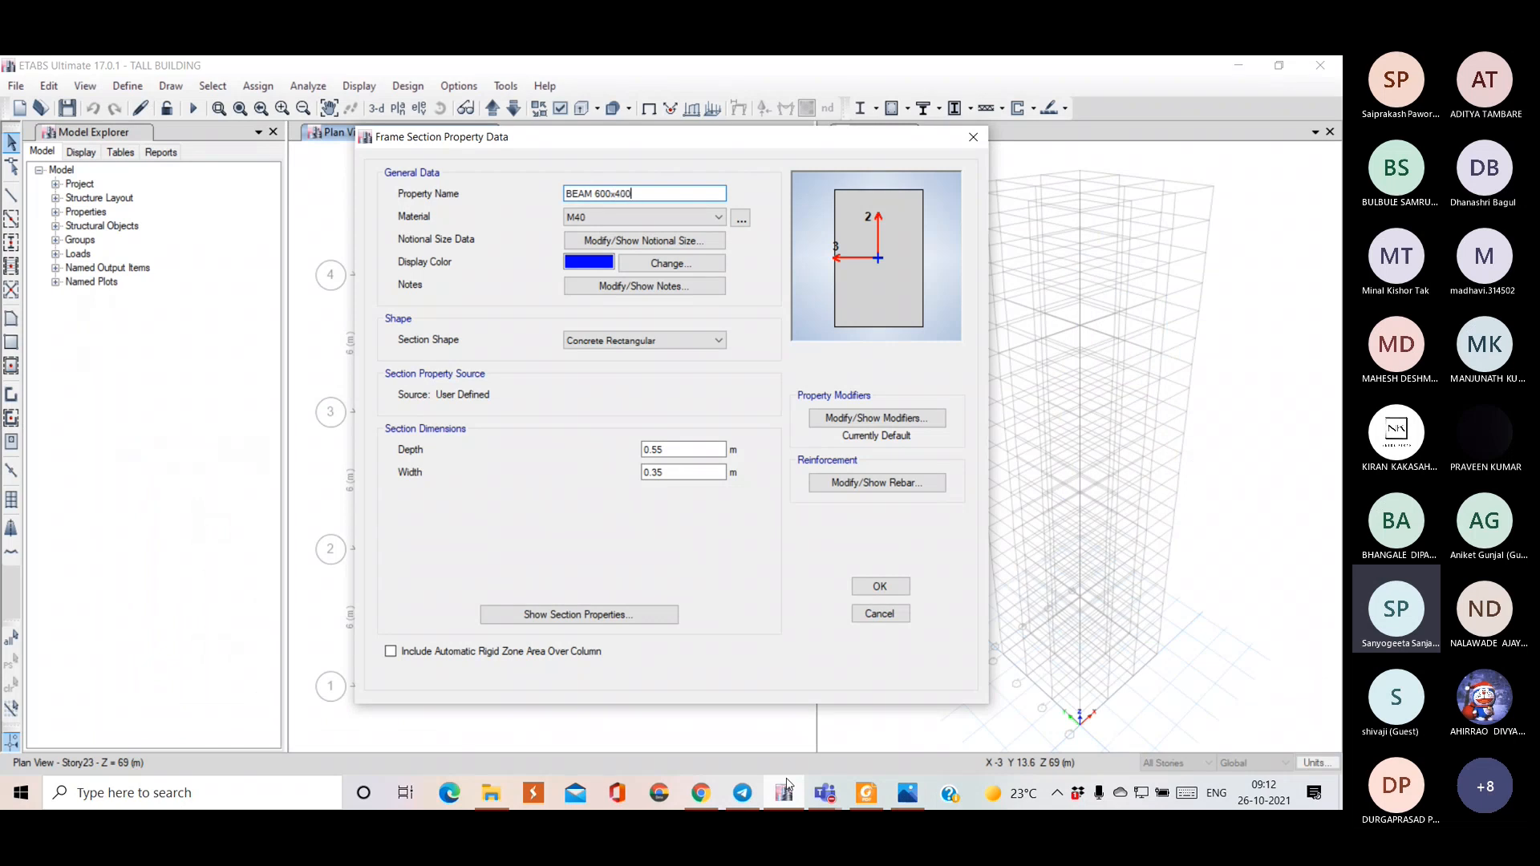
- Set the BEAM 600x400 depth to 0.6 m and width to 0.4 m, check its rebar materials and accept the section
{"action": "left_click", "coordinate": [691, 450]}
{"action": "key", "text": "BackSpace"}
{"action": "key", "text": "BackSpace"}
{"action": "type", "text": "6"}
{"action": "key", "text": "Tab"}
{"action": "type", "text": "0.4"}
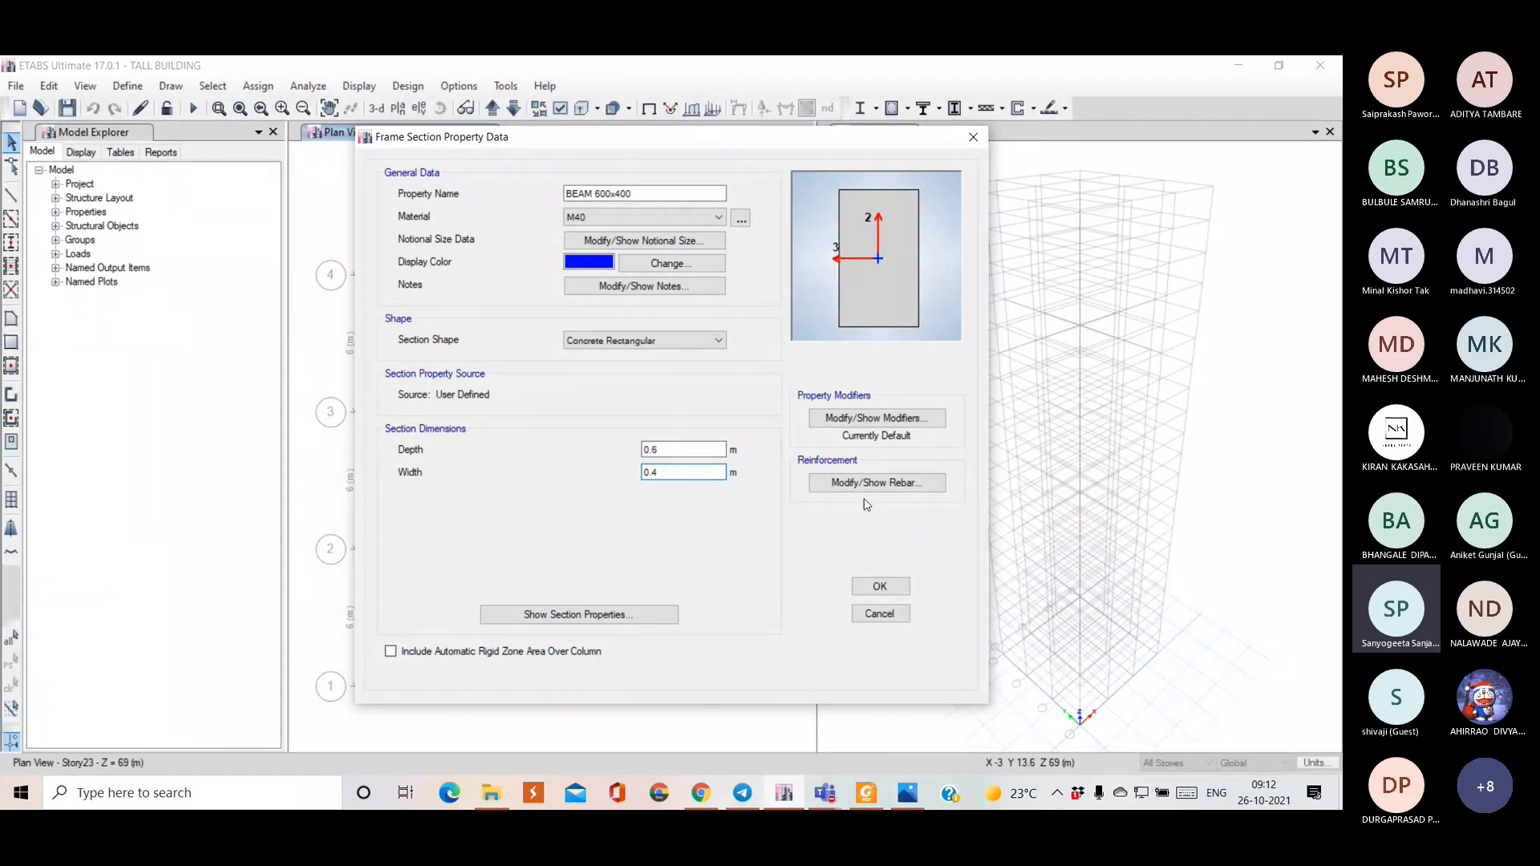
{"action": "left_click", "coordinate": [914, 484]}
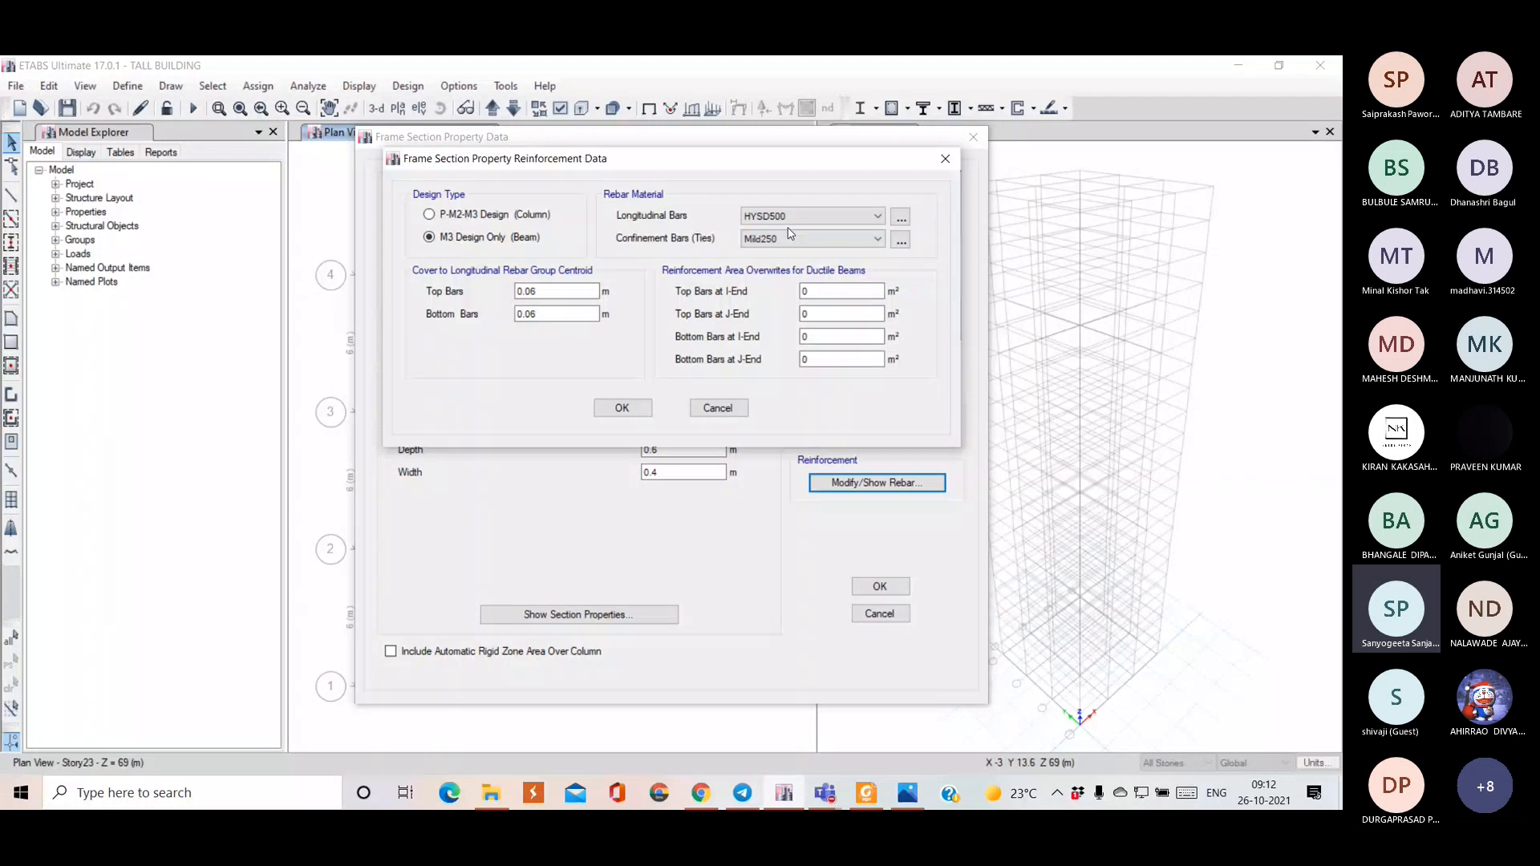
{"action": "left_click", "coordinate": [649, 406]}
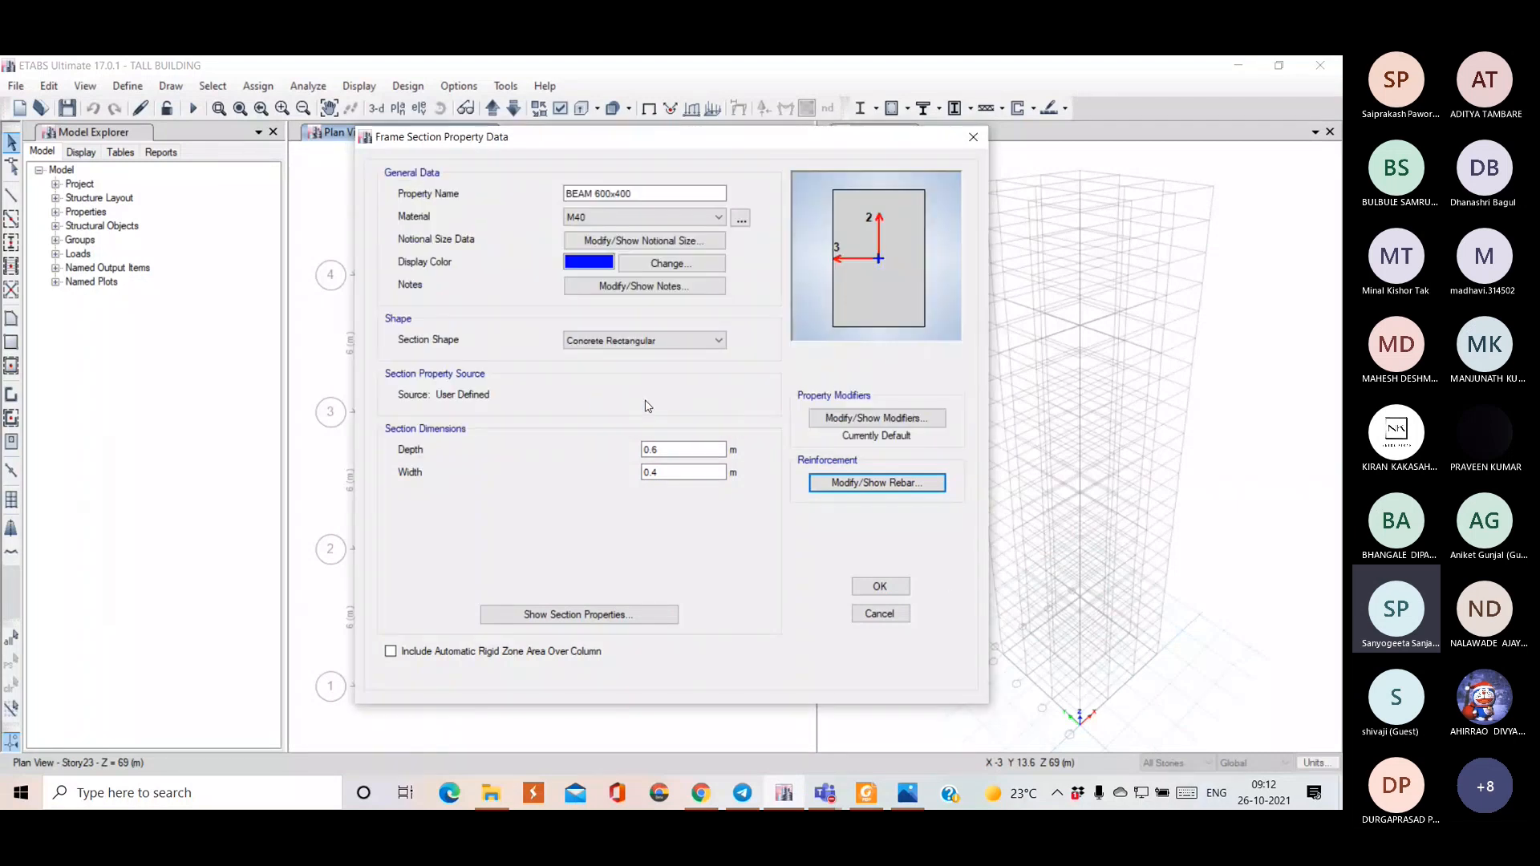
{"action": "left_click", "coordinate": [880, 588]}
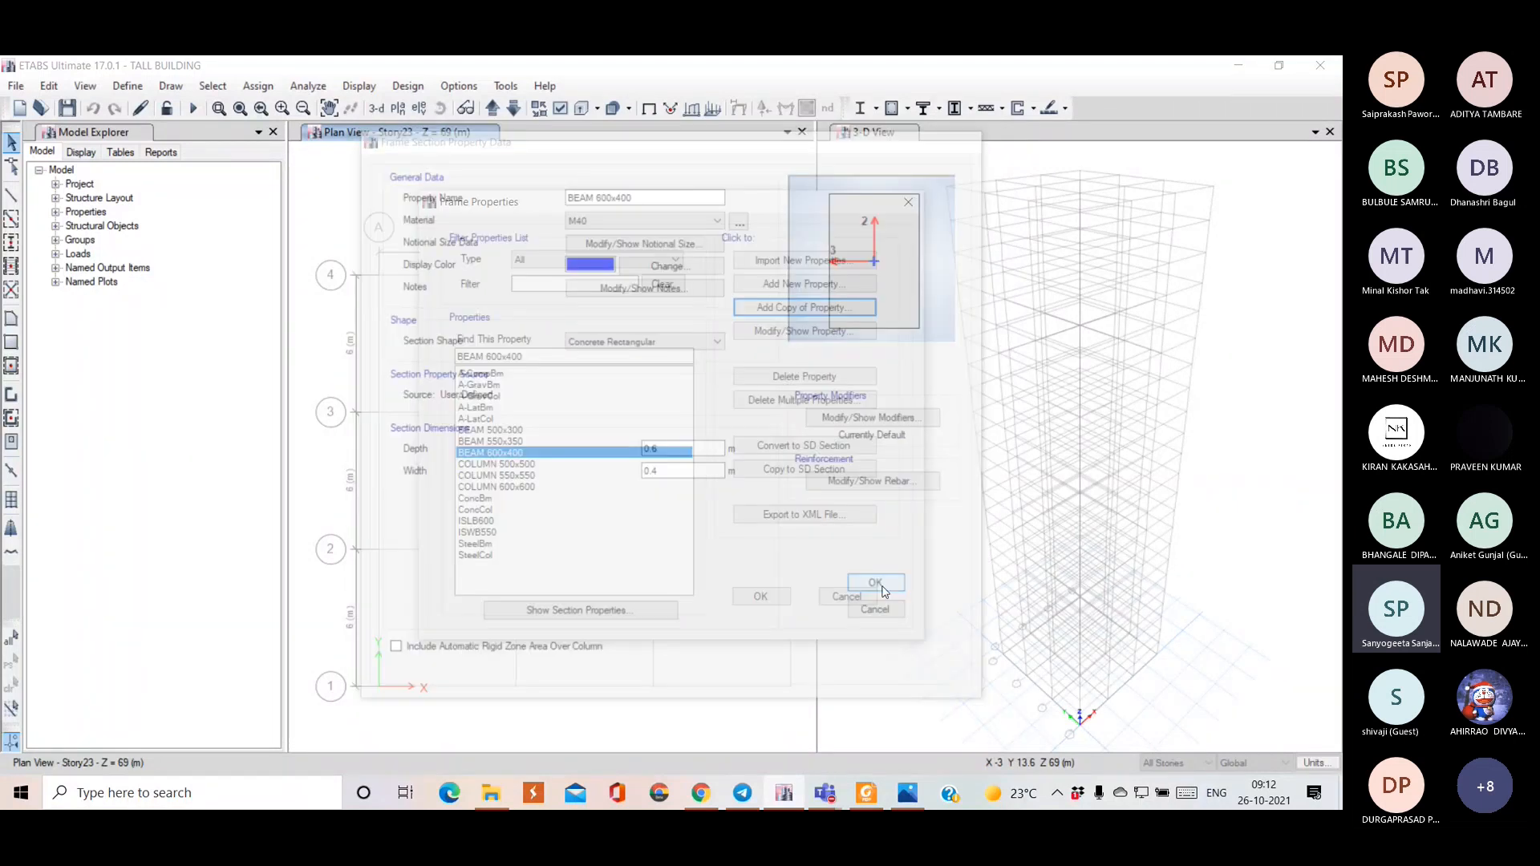
- Add an Auto Select List frame section named AUTOSELECT COLUMN with the Concrete design type
{"action": "left_click", "coordinate": [571, 409]}
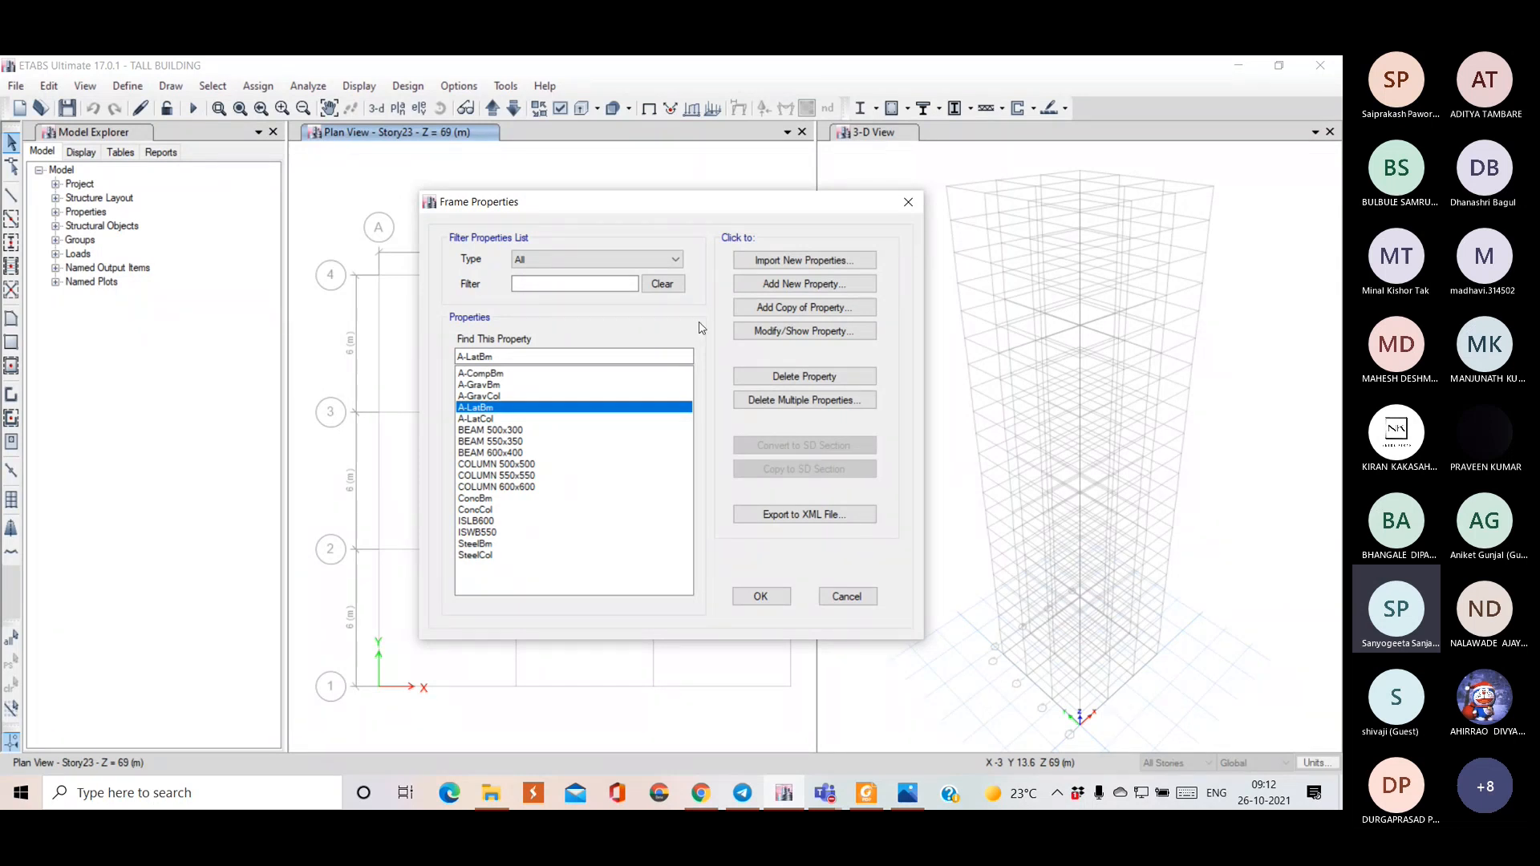
{"action": "left_click", "coordinate": [773, 287]}
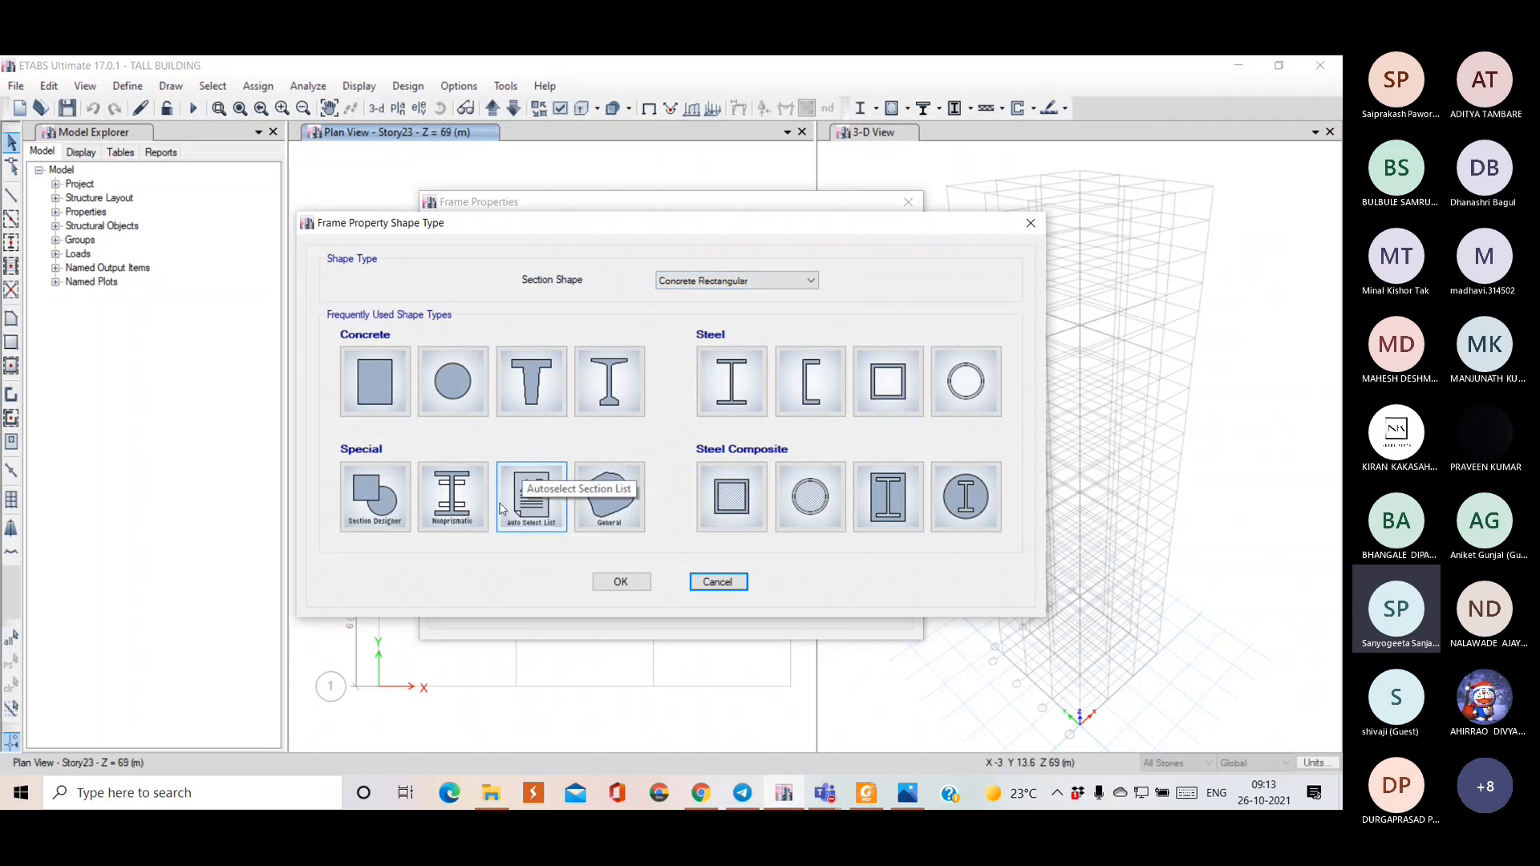
{"action": "left_click", "coordinate": [551, 479]}
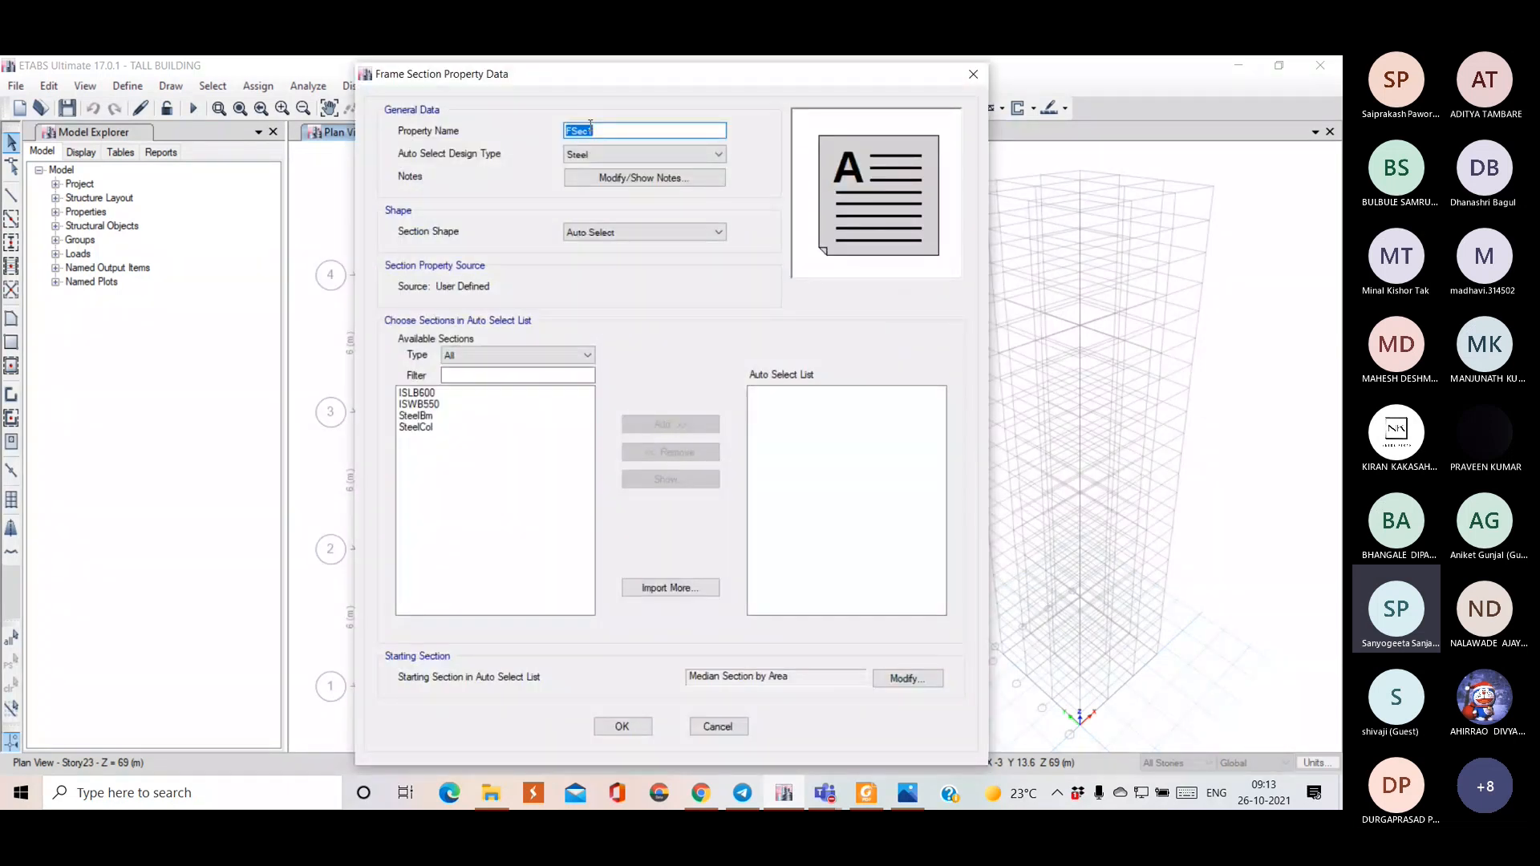
{"action": "type", "text": "AUTOSELECT COLUMN"}
{"action": "left_click", "coordinate": [585, 153]}
{"action": "left_click", "coordinate": [591, 183]}
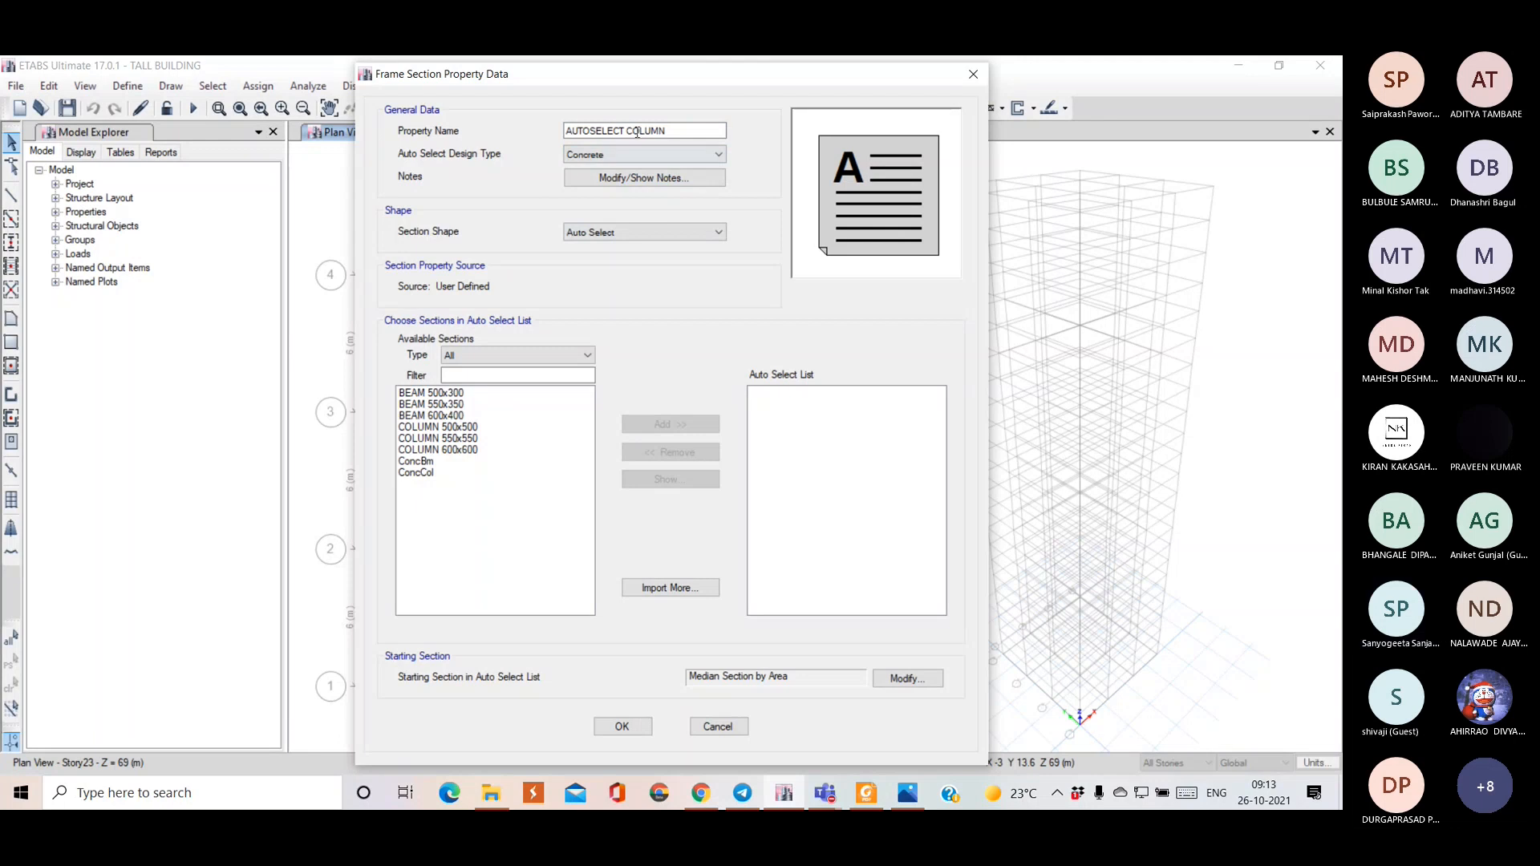
- Add COLUMN 500x500, COLUMN 550x550 and COLUMN 600x600 to the AUTOSELECT COLUMN list and accept the section
{"action": "left_click", "coordinate": [461, 426]}
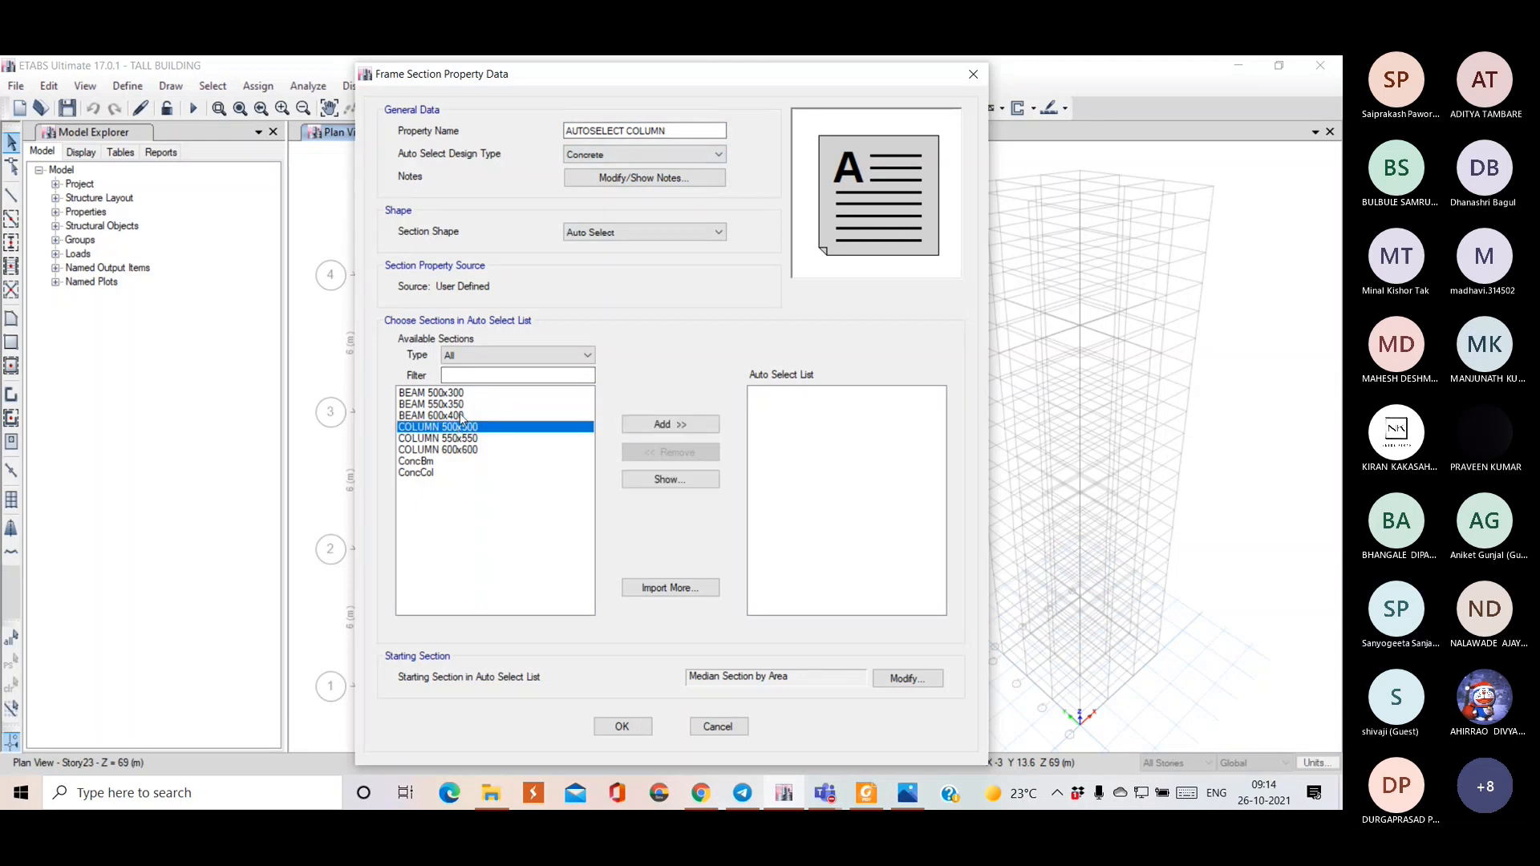
{"action": "key", "text": "shift+Down"}
{"action": "key", "text": "shift+Down"}
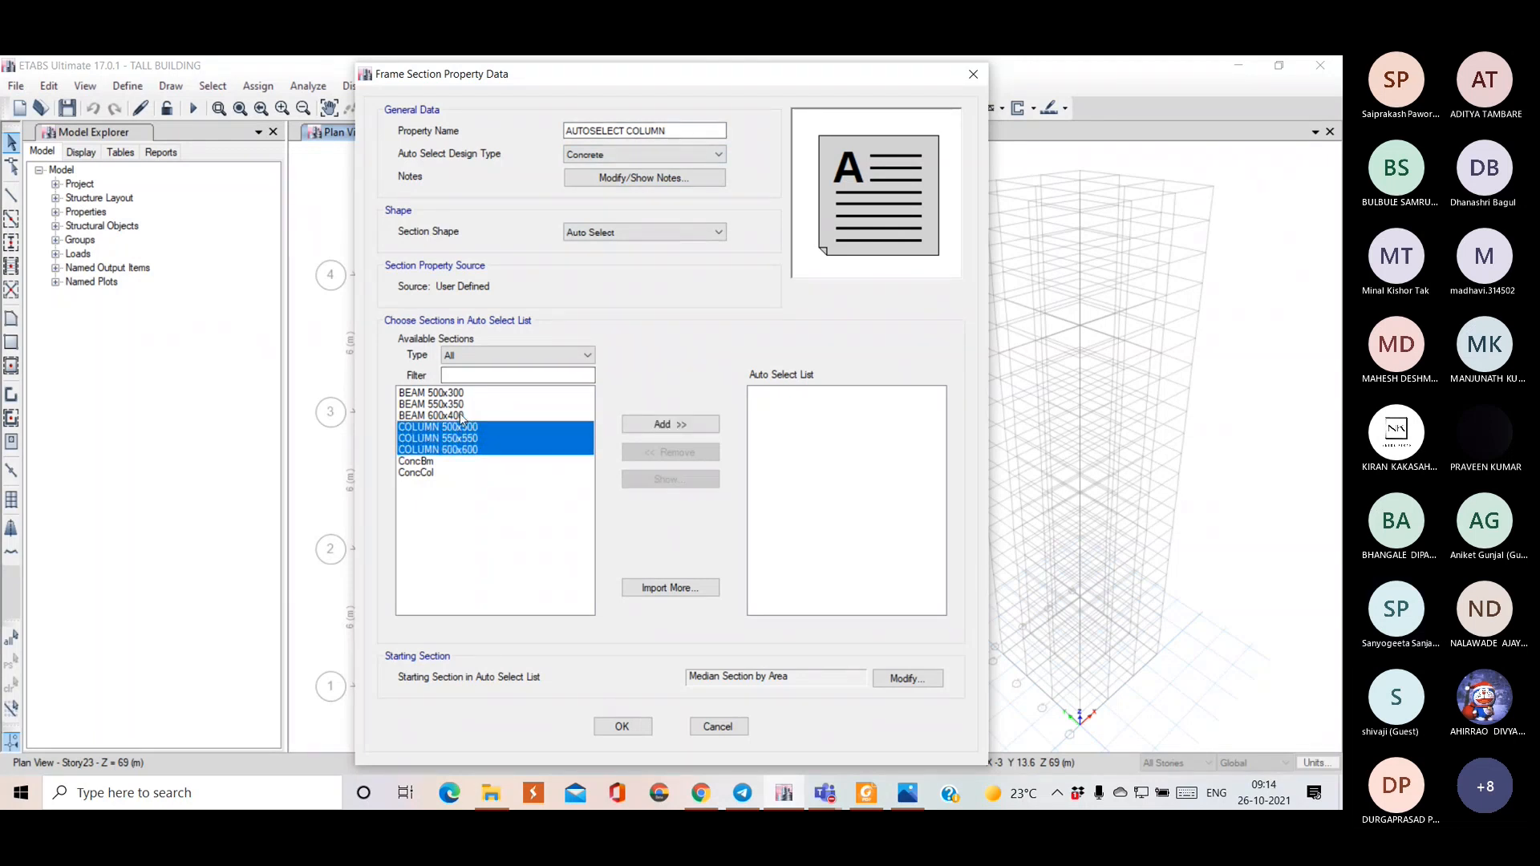
{"action": "left_click", "coordinate": [690, 425]}
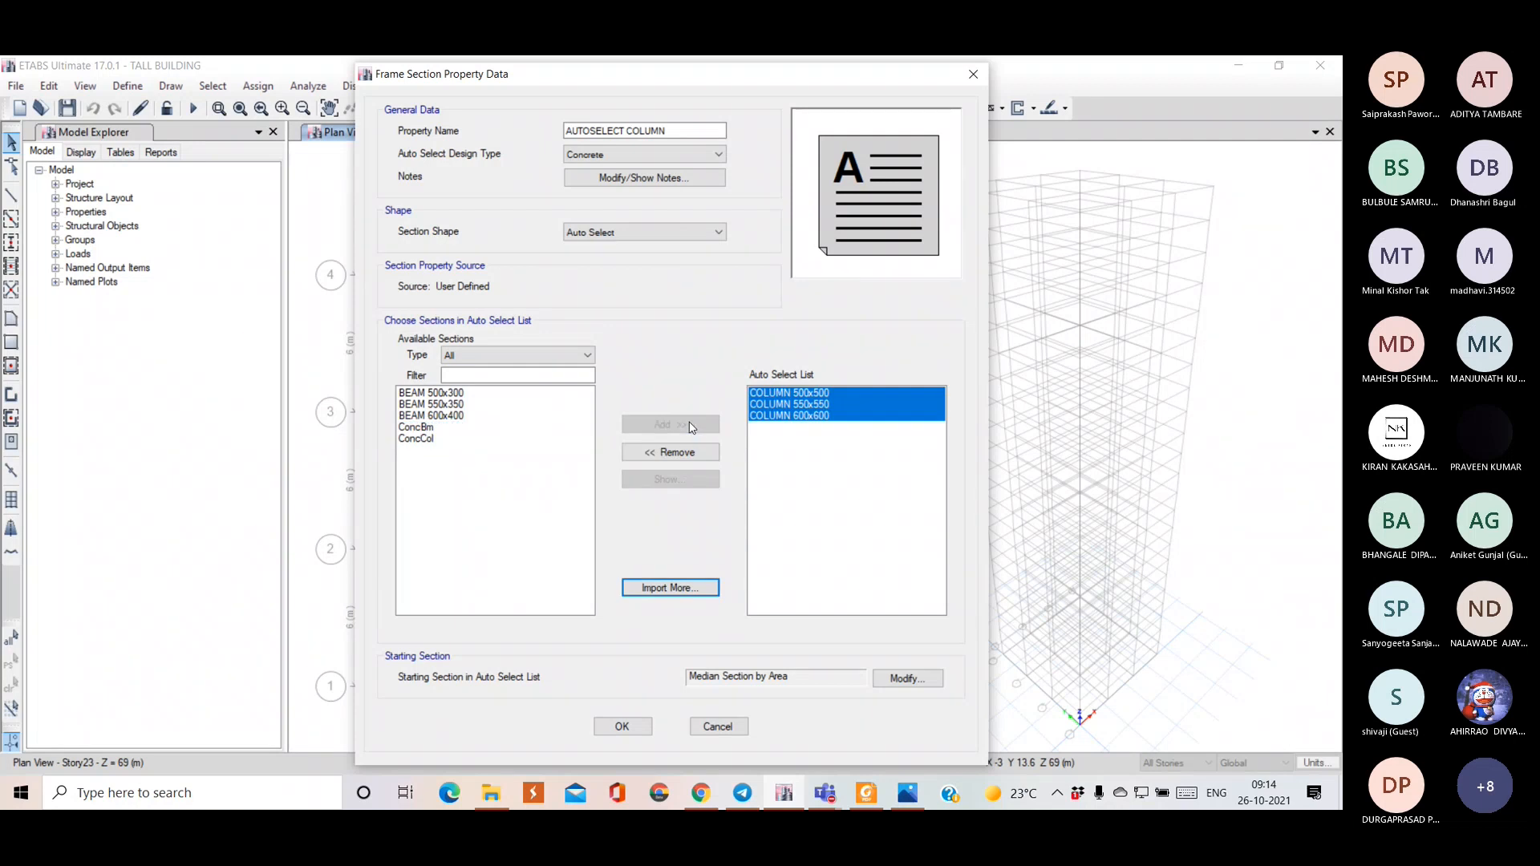
{"action": "left_click", "coordinate": [636, 728]}
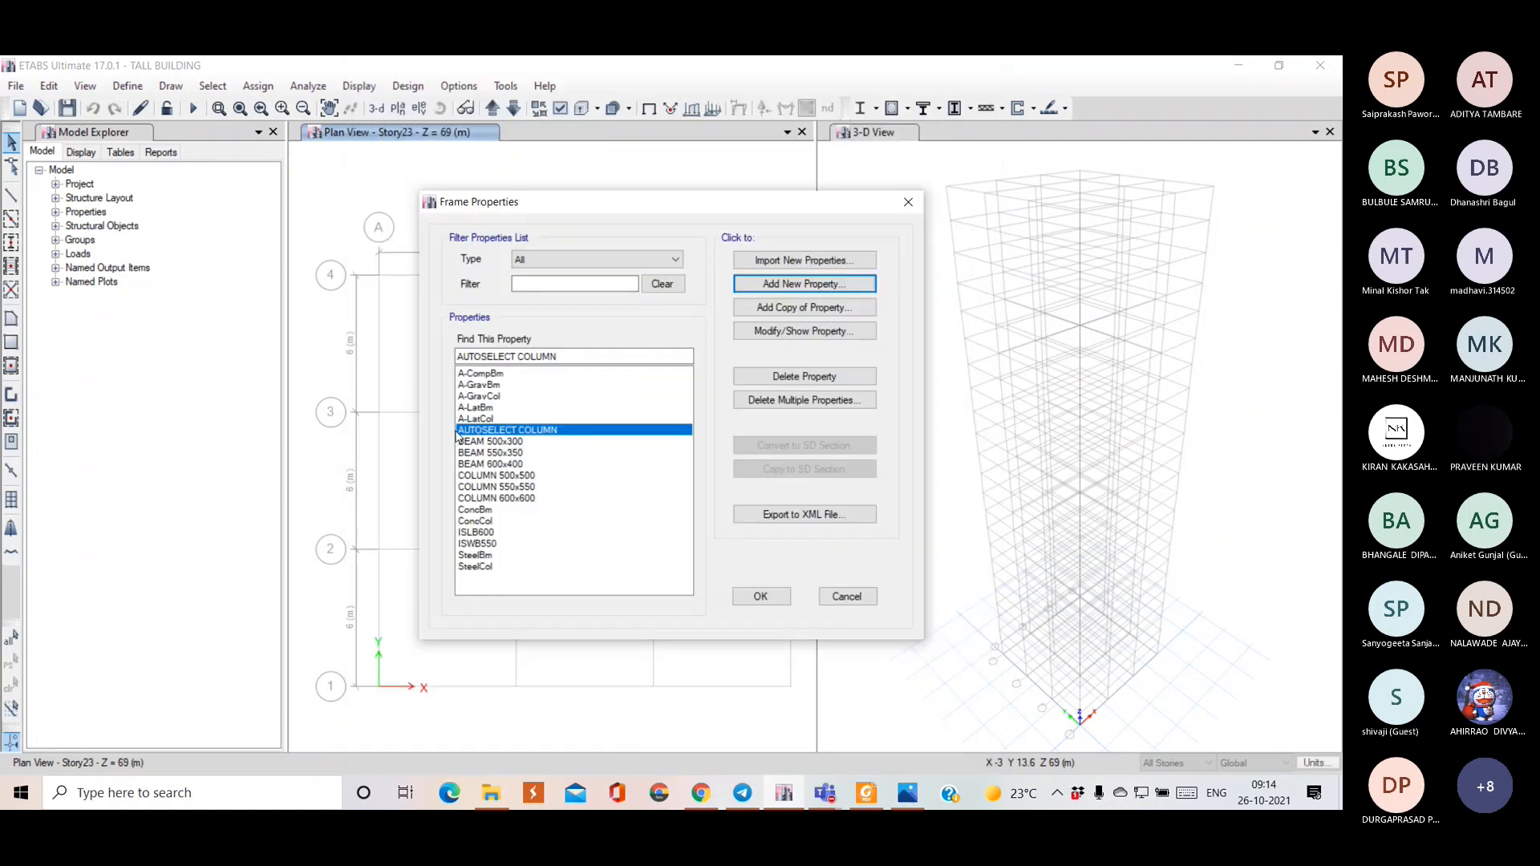
- Add an Auto Select List frame section named AUTOSELECT BEAM with the Concrete design type
{"action": "left_click", "coordinate": [751, 286]}
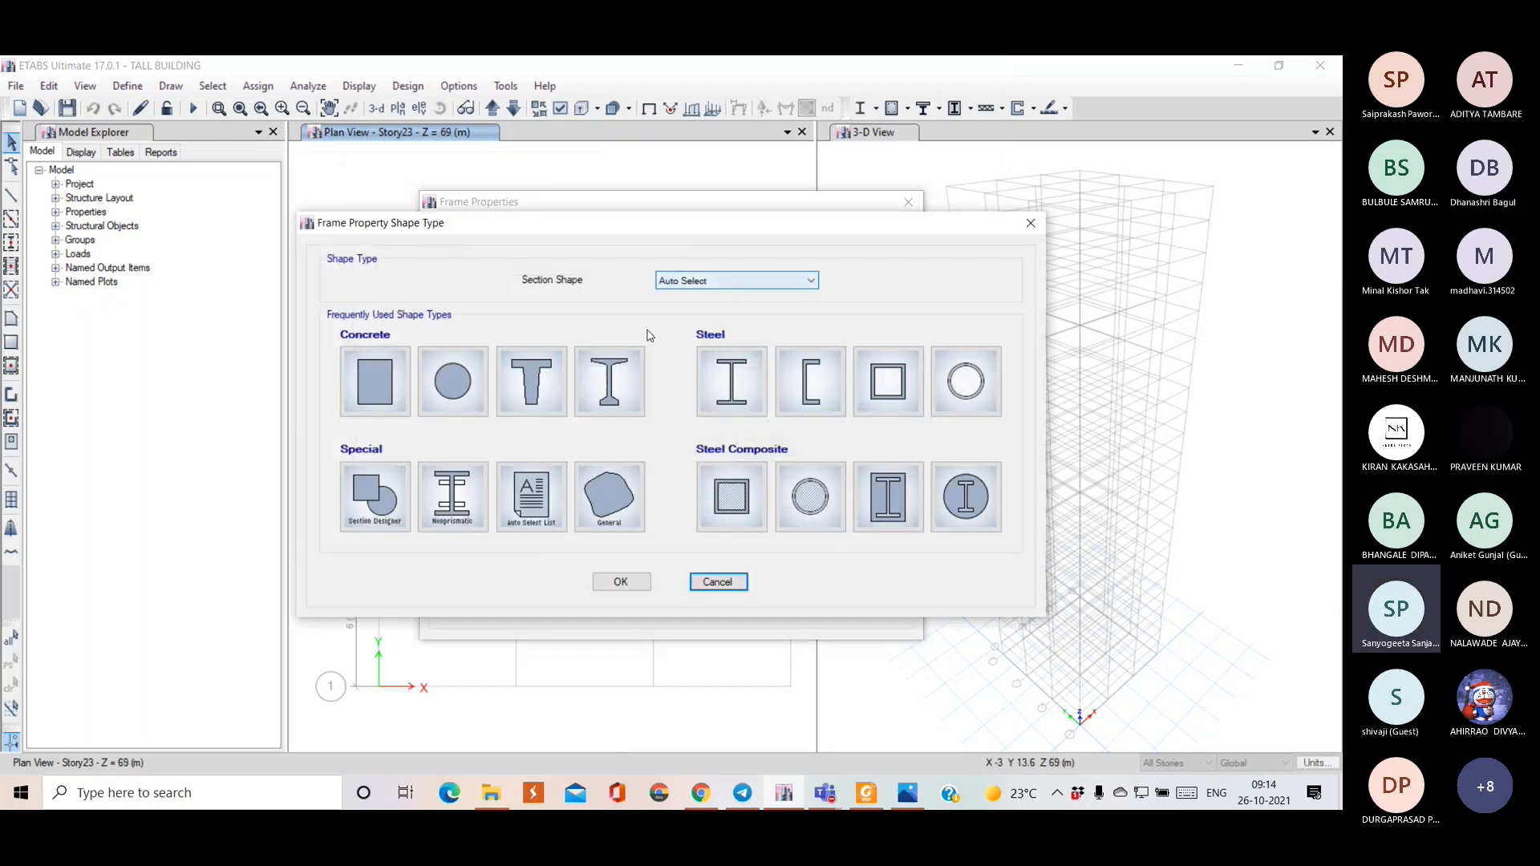
{"action": "left_click", "coordinate": [540, 493]}
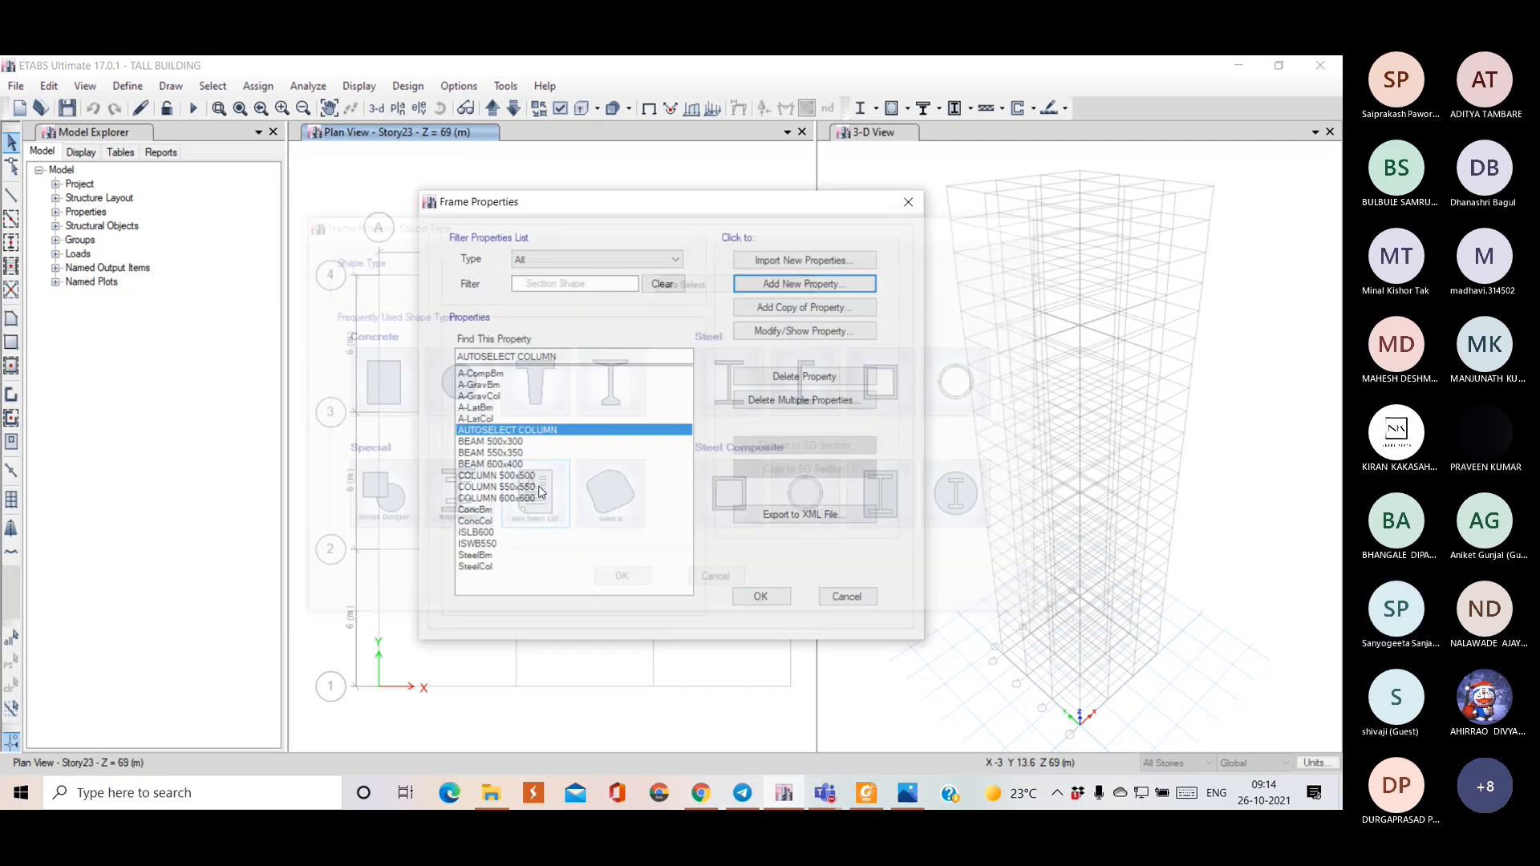
{"action": "type", "text": "AUT"}
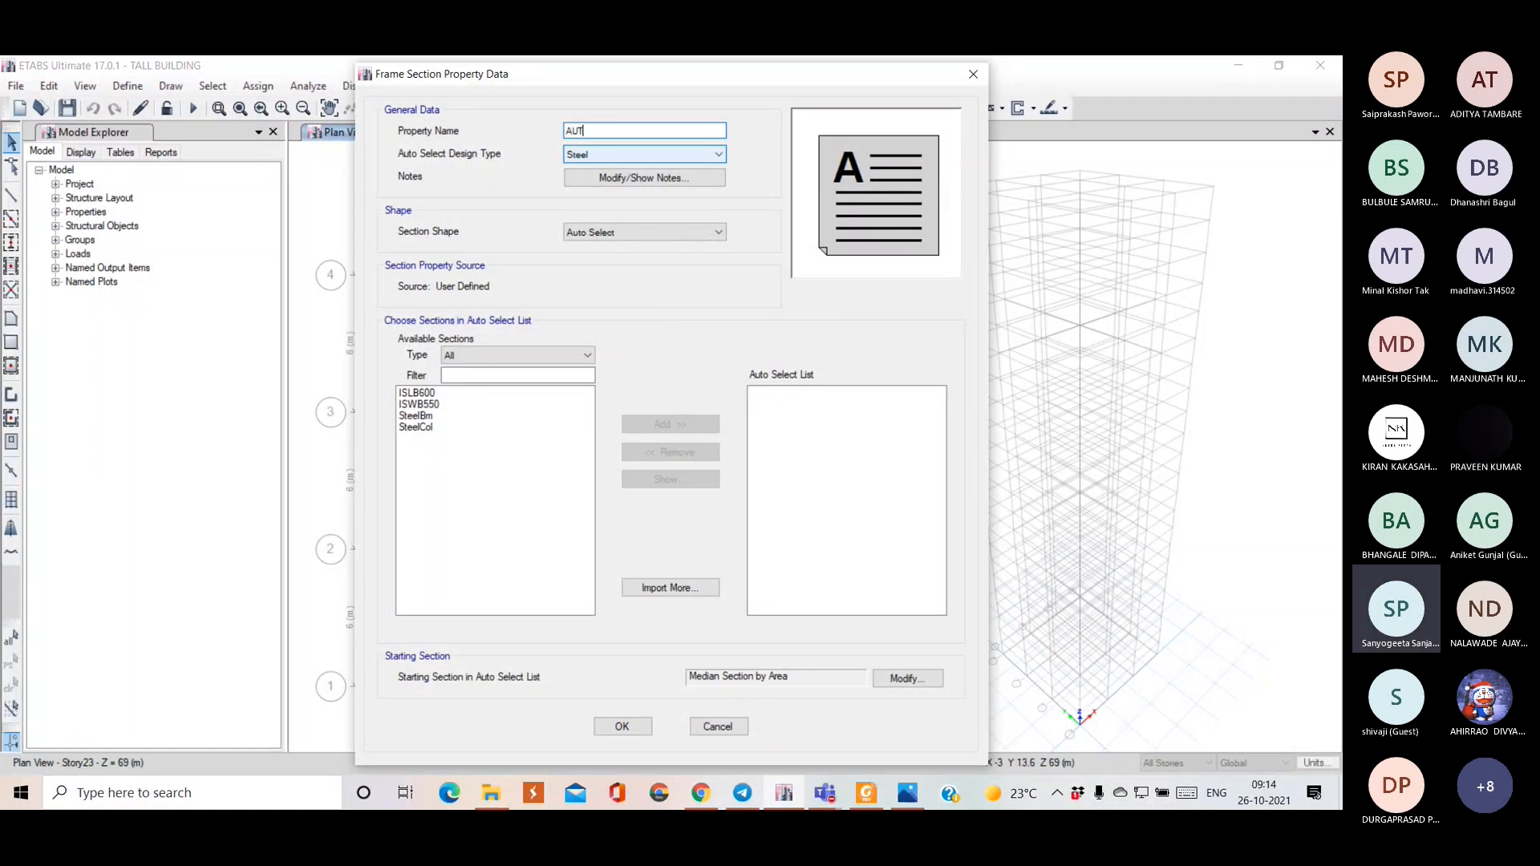
{"action": "type", "text": "OSEL"}
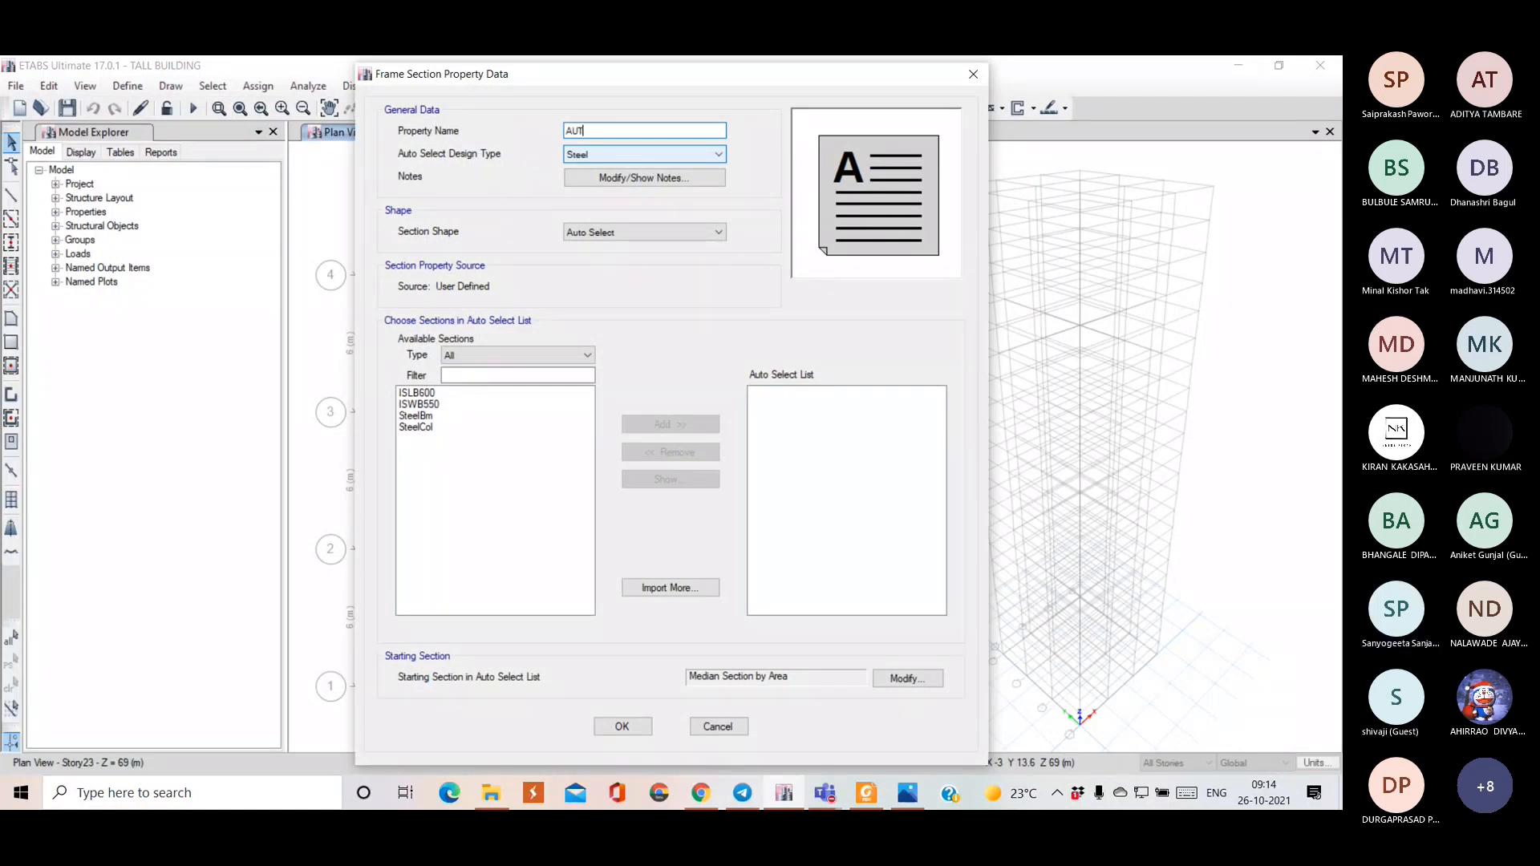
{"action": "type", "text": "ECT BEAM"}
{"action": "left_click", "coordinate": [640, 157]}
{"action": "left_click", "coordinate": [610, 183]}
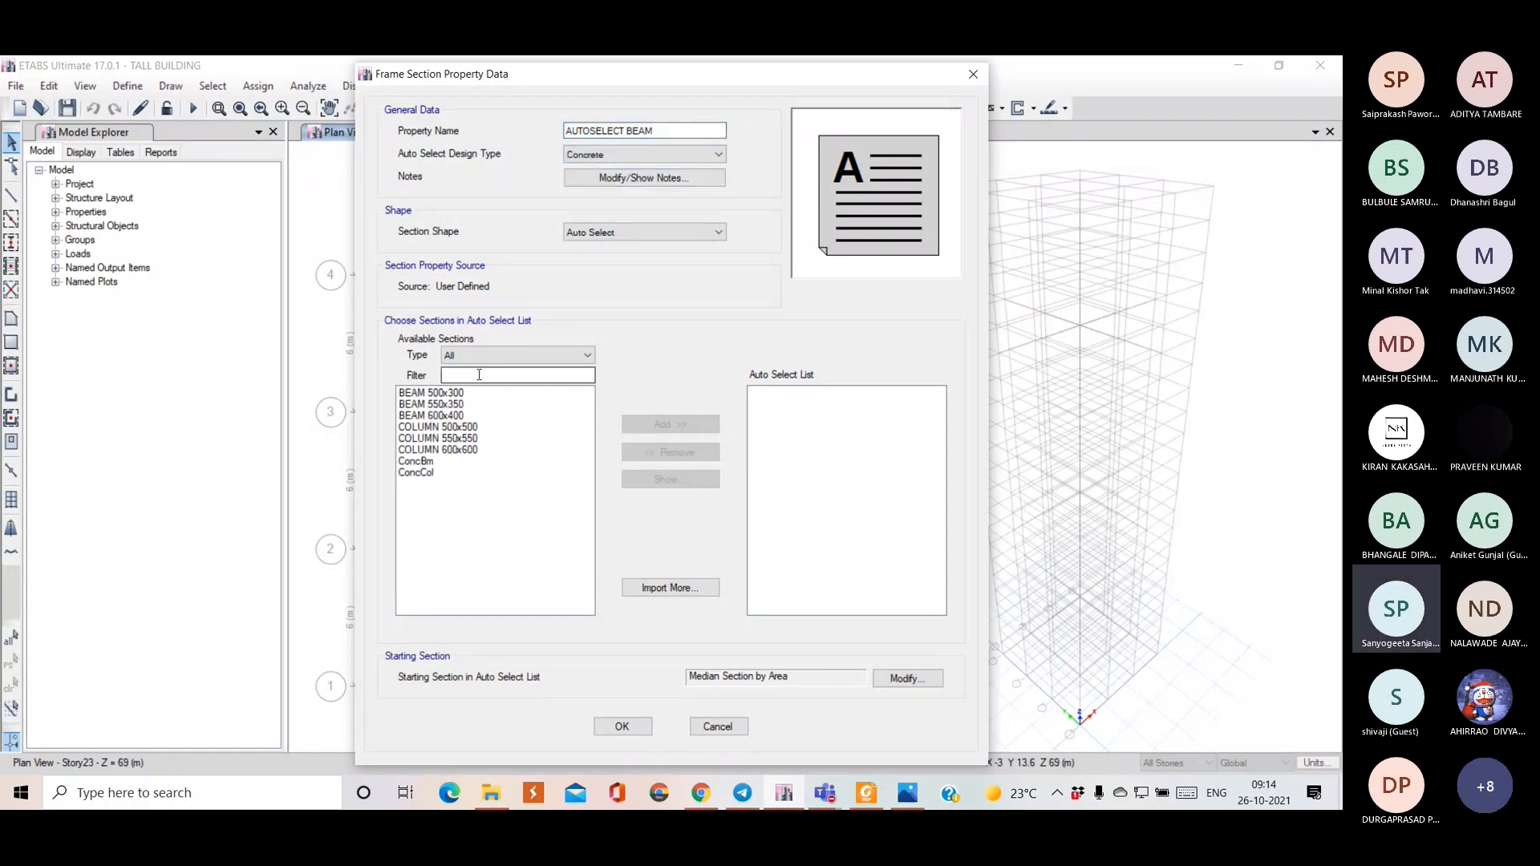
- Add BEAM 500x300, BEAM 550x350 and BEAM 600x400 to the AUTOSELECT BEAM list, then accept the section and the frame properties
{"action": "left_click", "coordinate": [461, 393]}
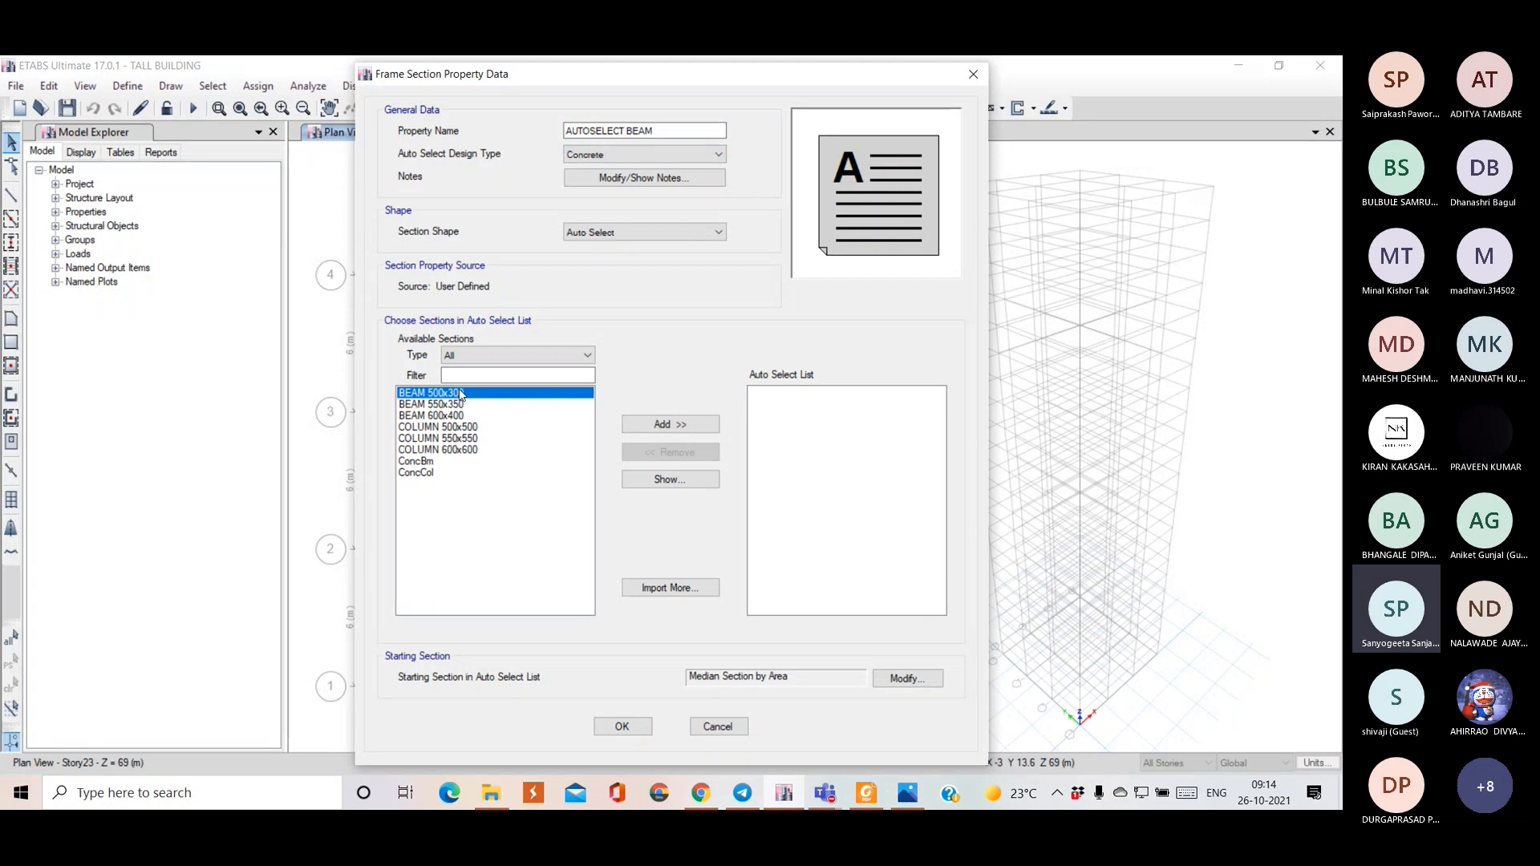
{"action": "key", "text": "shift+Down"}
{"action": "key", "text": "shift+Down"}
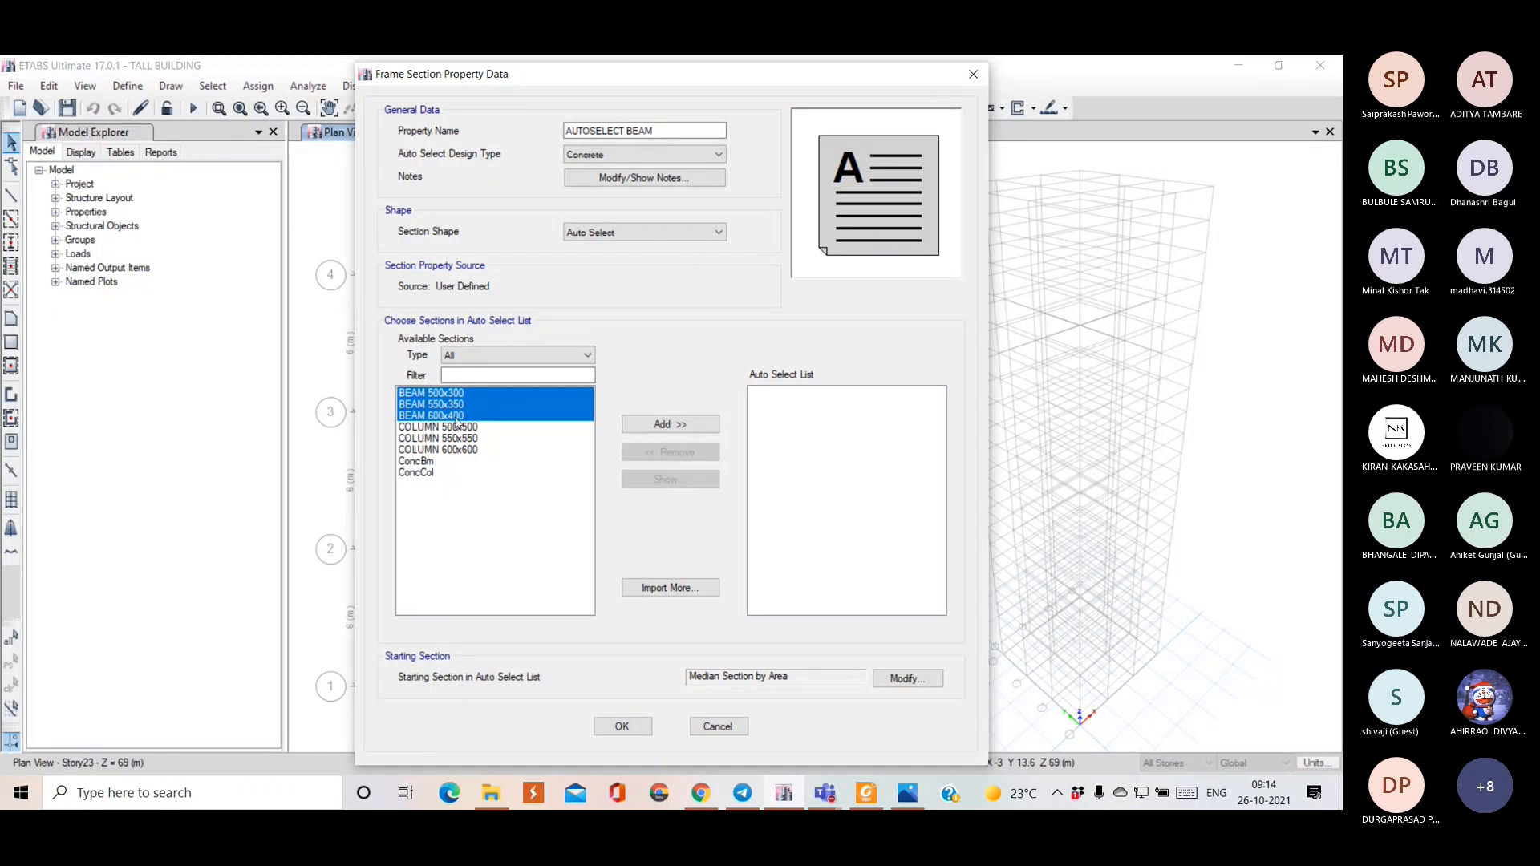
{"action": "left_click", "coordinate": [669, 424]}
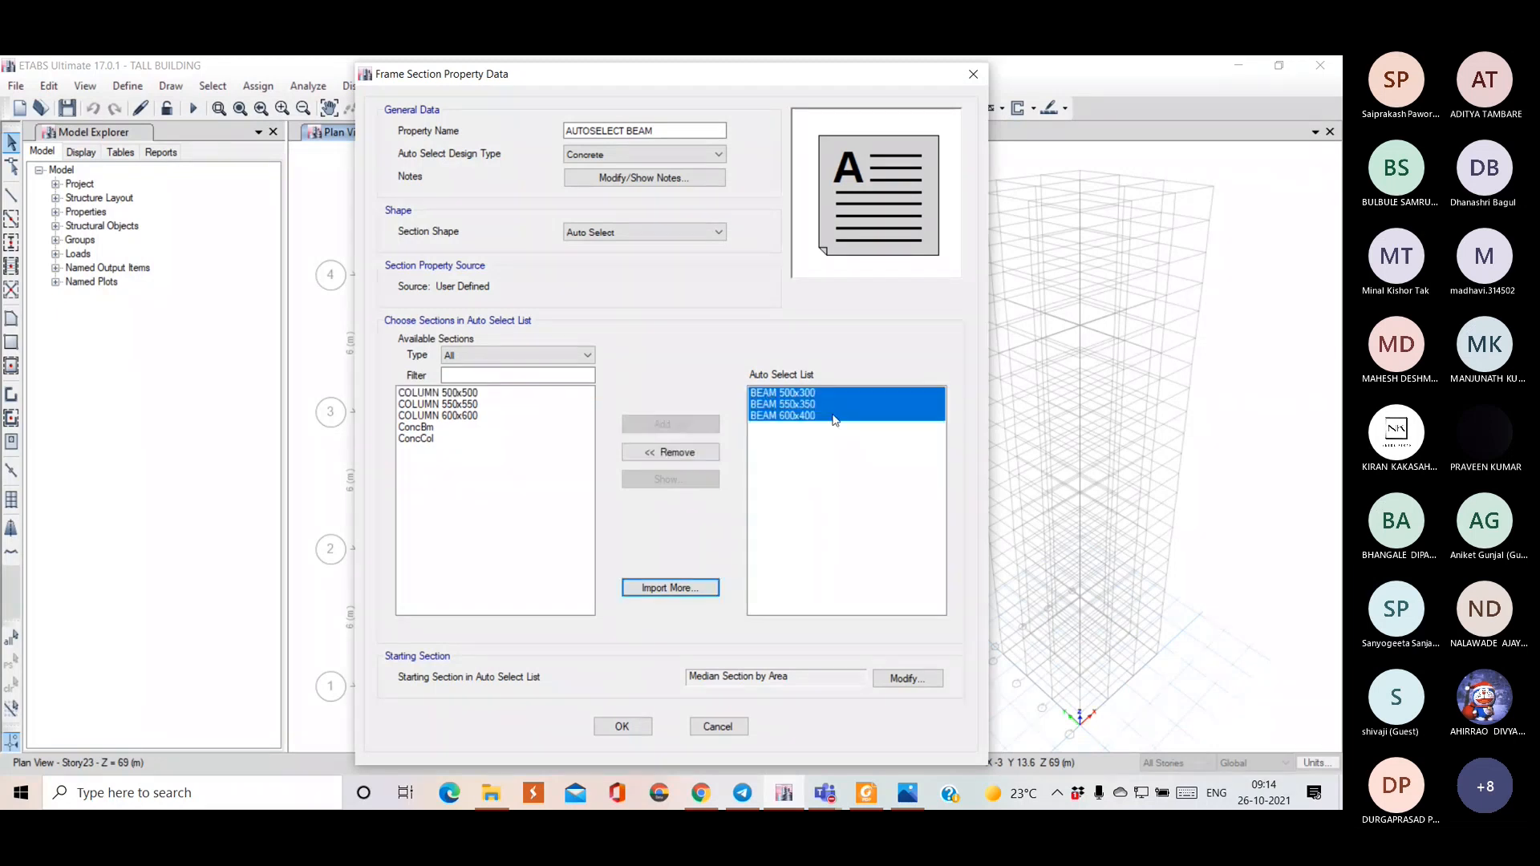
{"action": "left_click", "coordinate": [624, 727]}
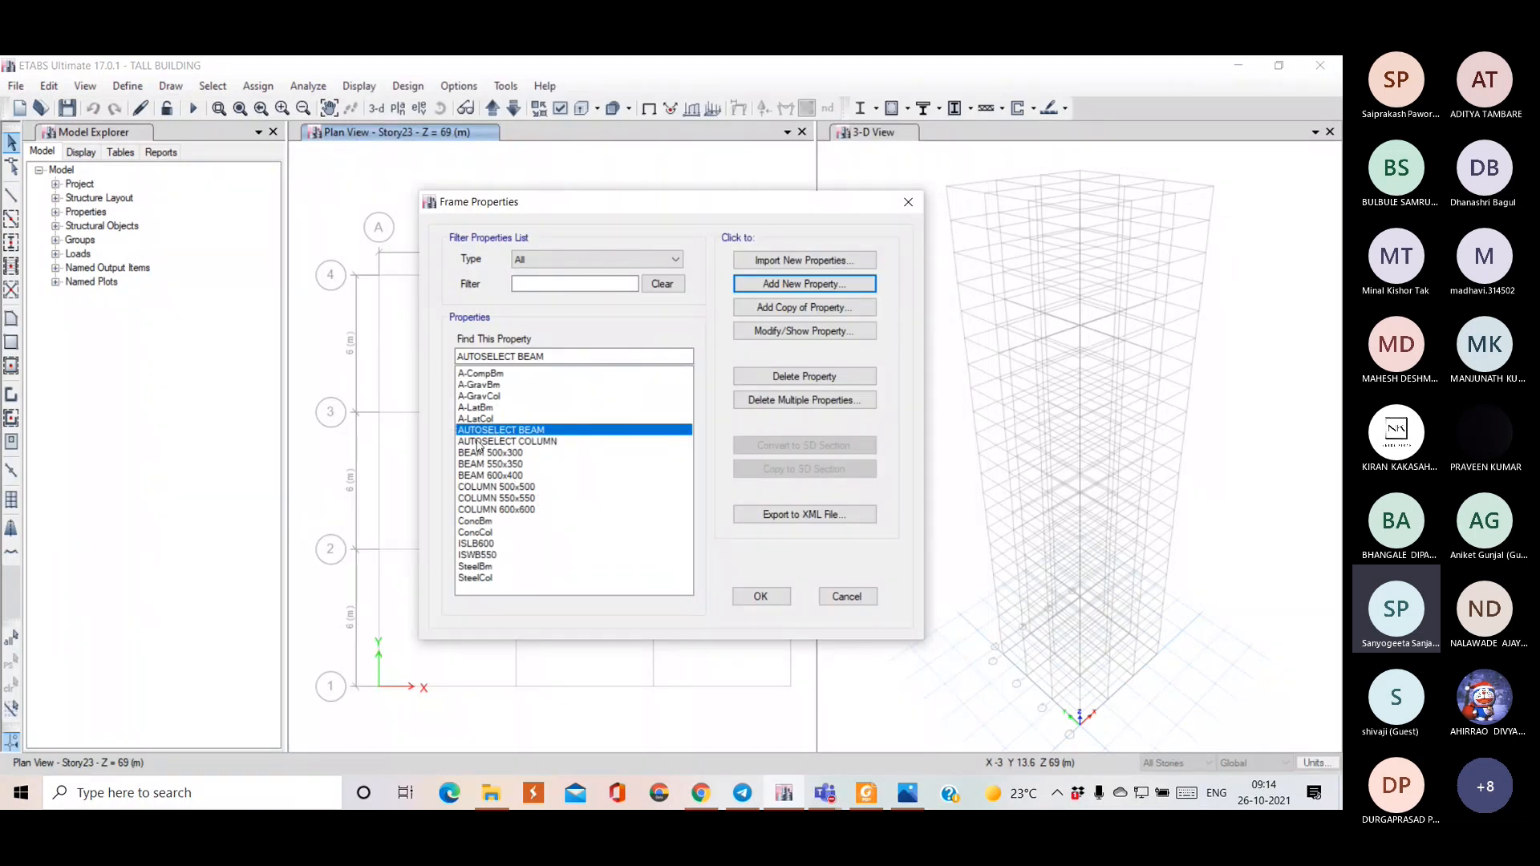
{"action": "left_click", "coordinate": [762, 597]}
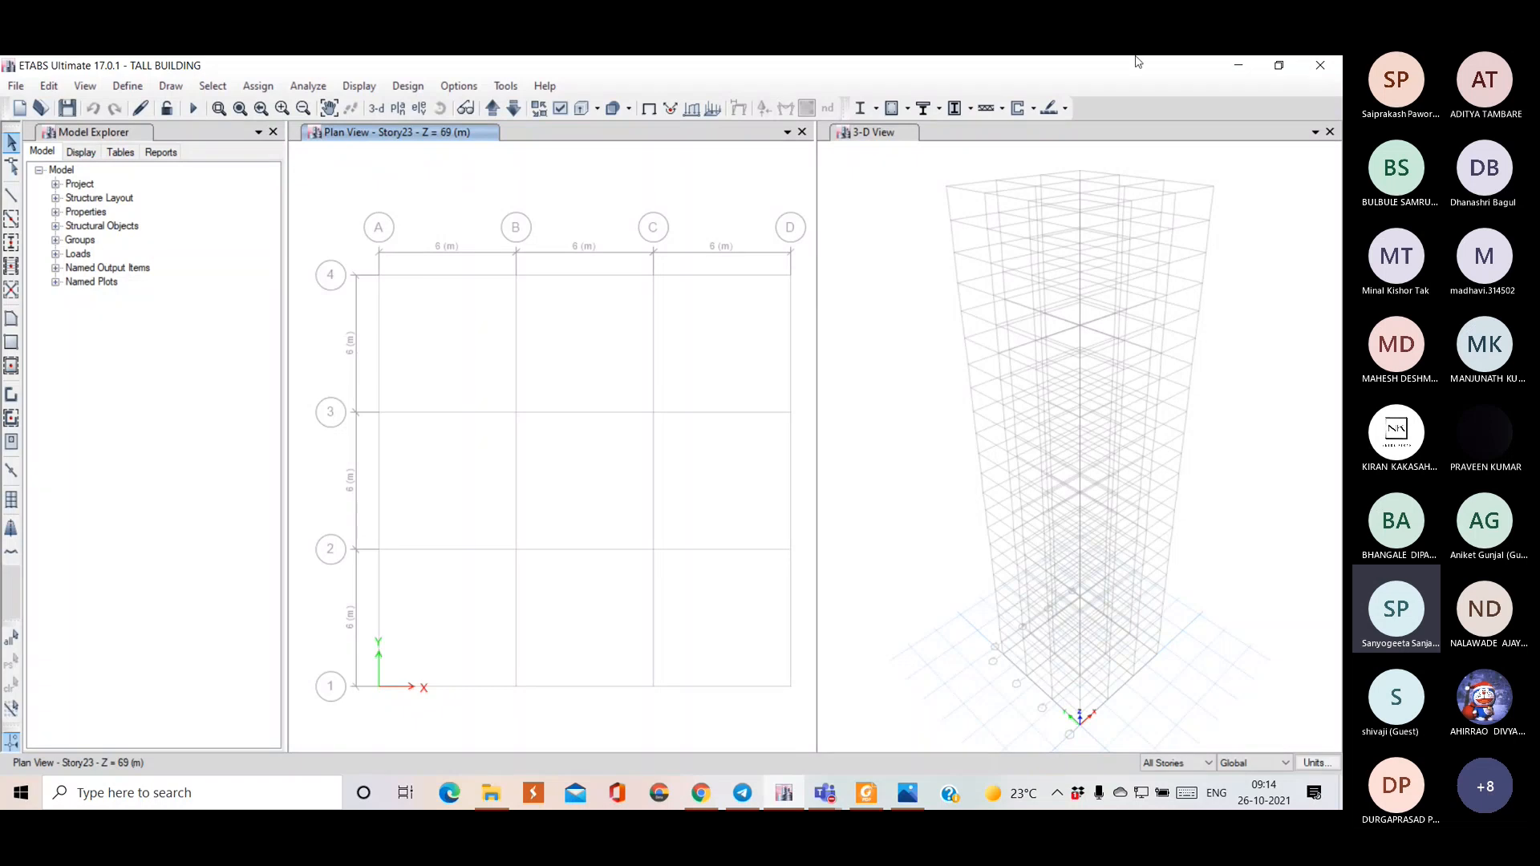
- Open the existing Slab1 slab section for modification and rename it Slab150
{"action": "left_click", "coordinate": [142, 88]}
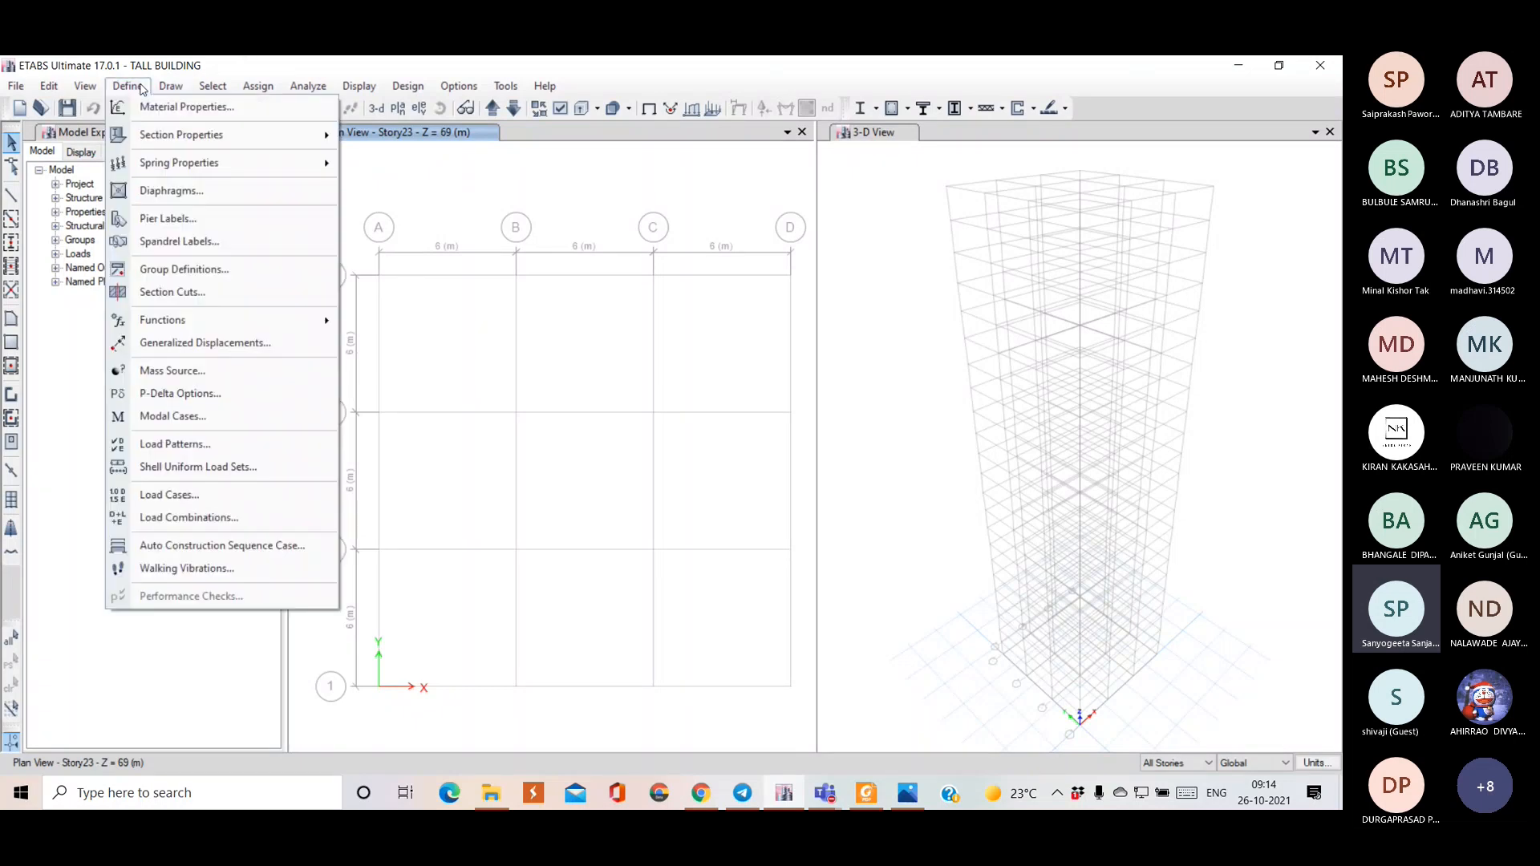
{"action": "mouse_move", "coordinate": [241, 135]}
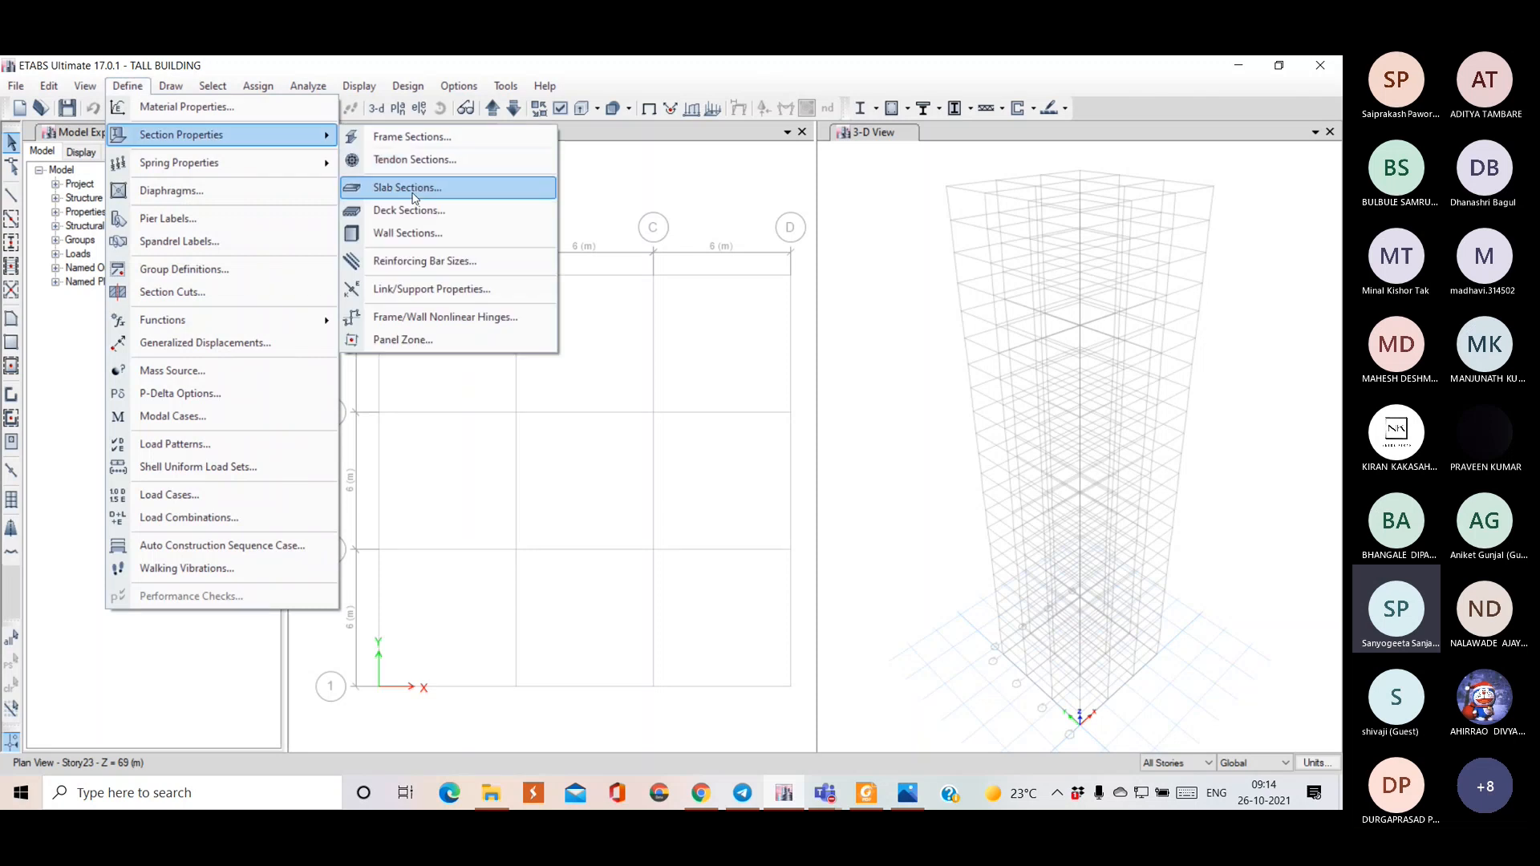
{"action": "left_click", "coordinate": [405, 189]}
{"action": "left_click", "coordinate": [523, 368]}
{"action": "left_click", "coordinate": [771, 410]}
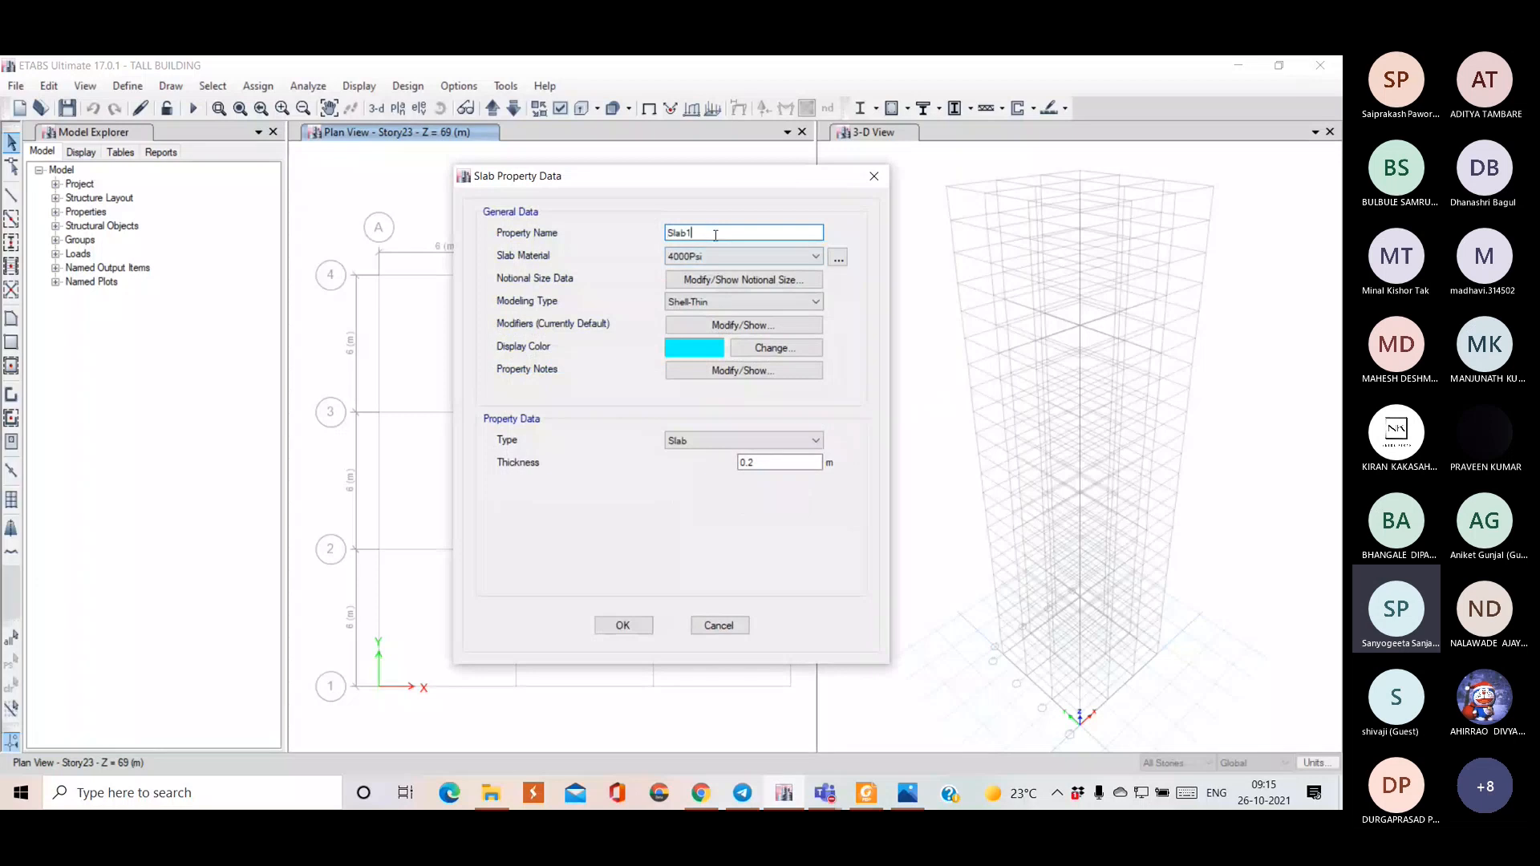
{"action": "type", "text": "50"}
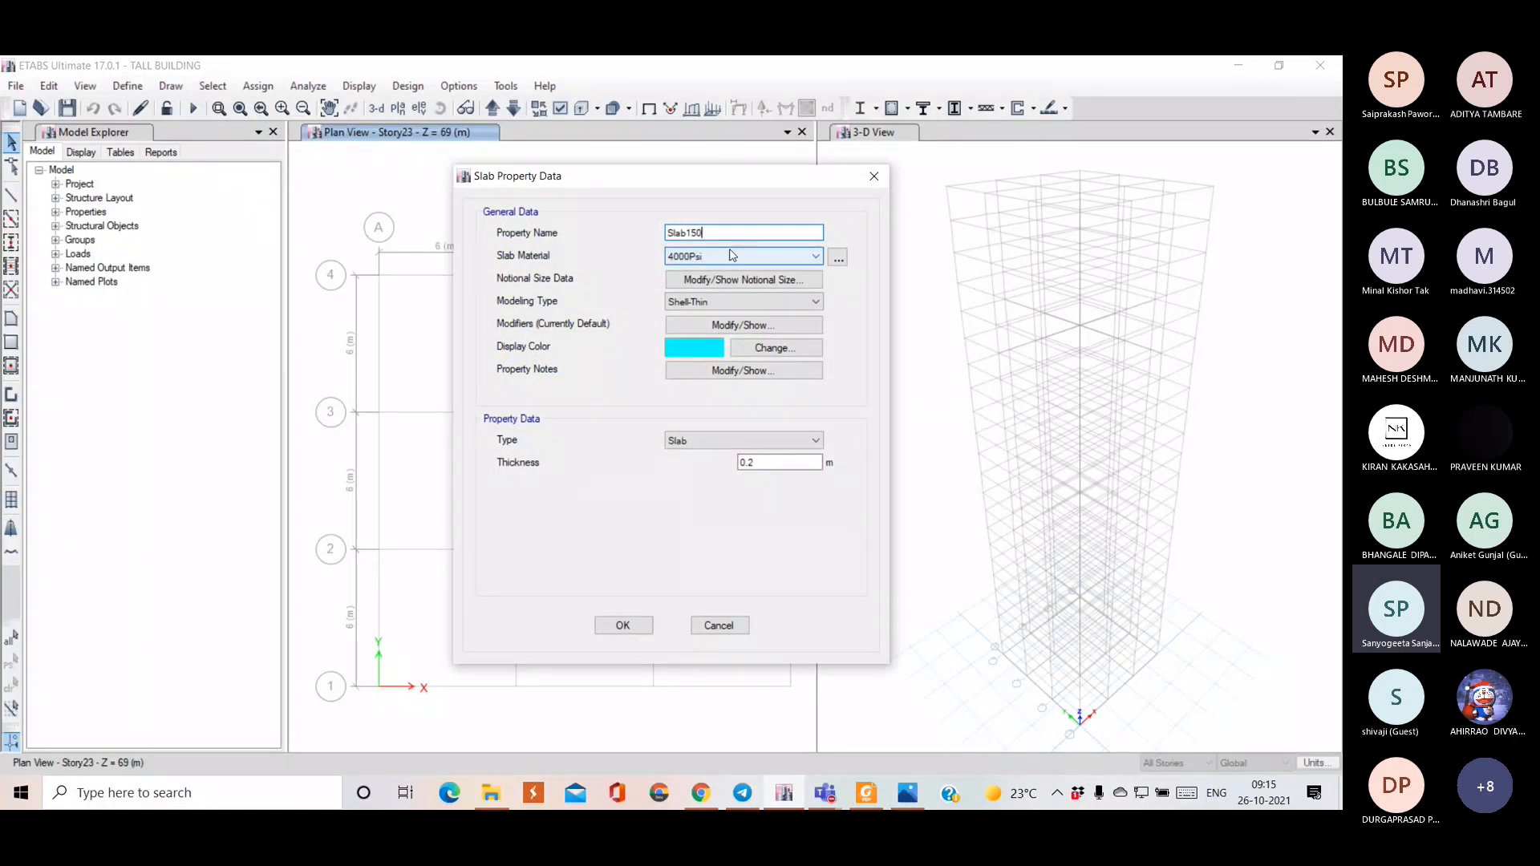
- Set the Slab150 material to M40 and its thickness to 0.15 m, and accept the slab properties
{"action": "left_click", "coordinate": [718, 254]}
{"action": "left_click", "coordinate": [703, 312]}
{"action": "left_click", "coordinate": [761, 463]}
{"action": "key", "text": "BackSpace"}
{"action": "type", "text": "15"}
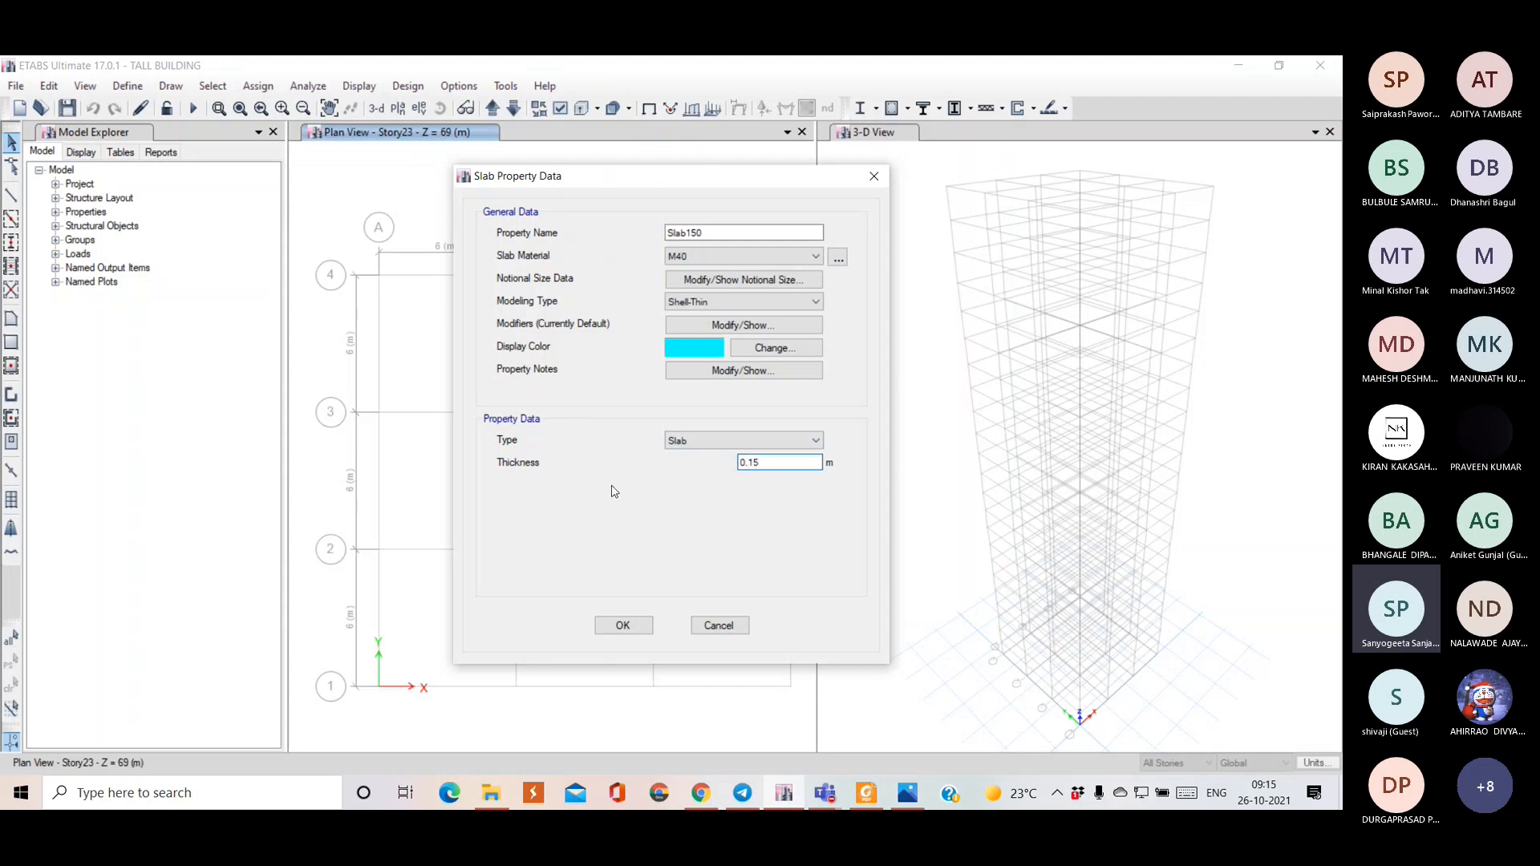
{"action": "left_click", "coordinate": [623, 627]}
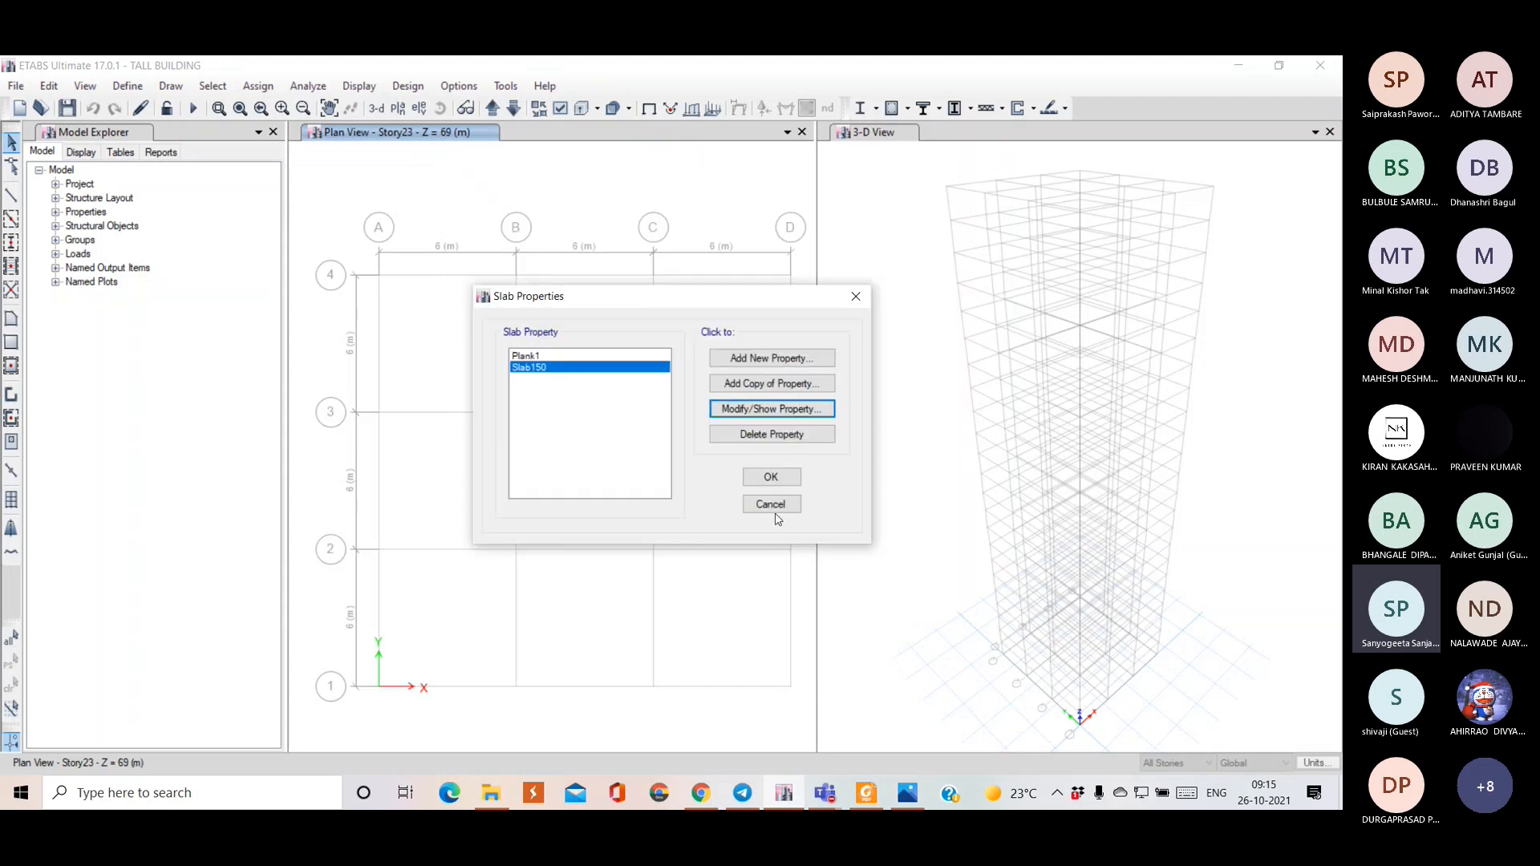
{"action": "left_click", "coordinate": [774, 480]}
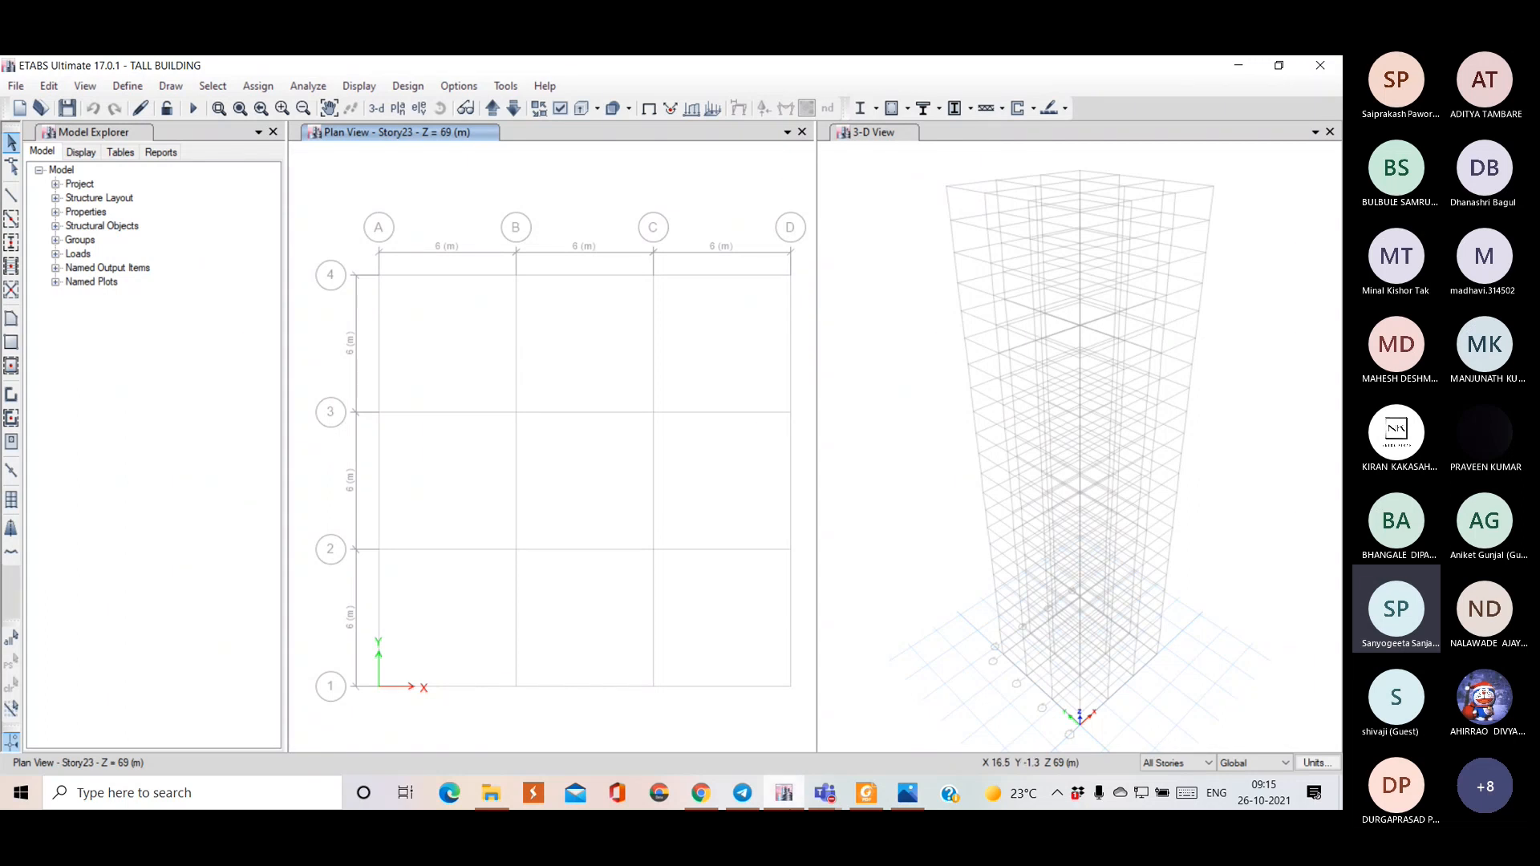
- Switch to the Microsoft Teams meeting window and stop sharing the screen
{"action": "mouse_move", "coordinate": [825, 790]}
{"action": "left_click", "coordinate": [886, 724]}
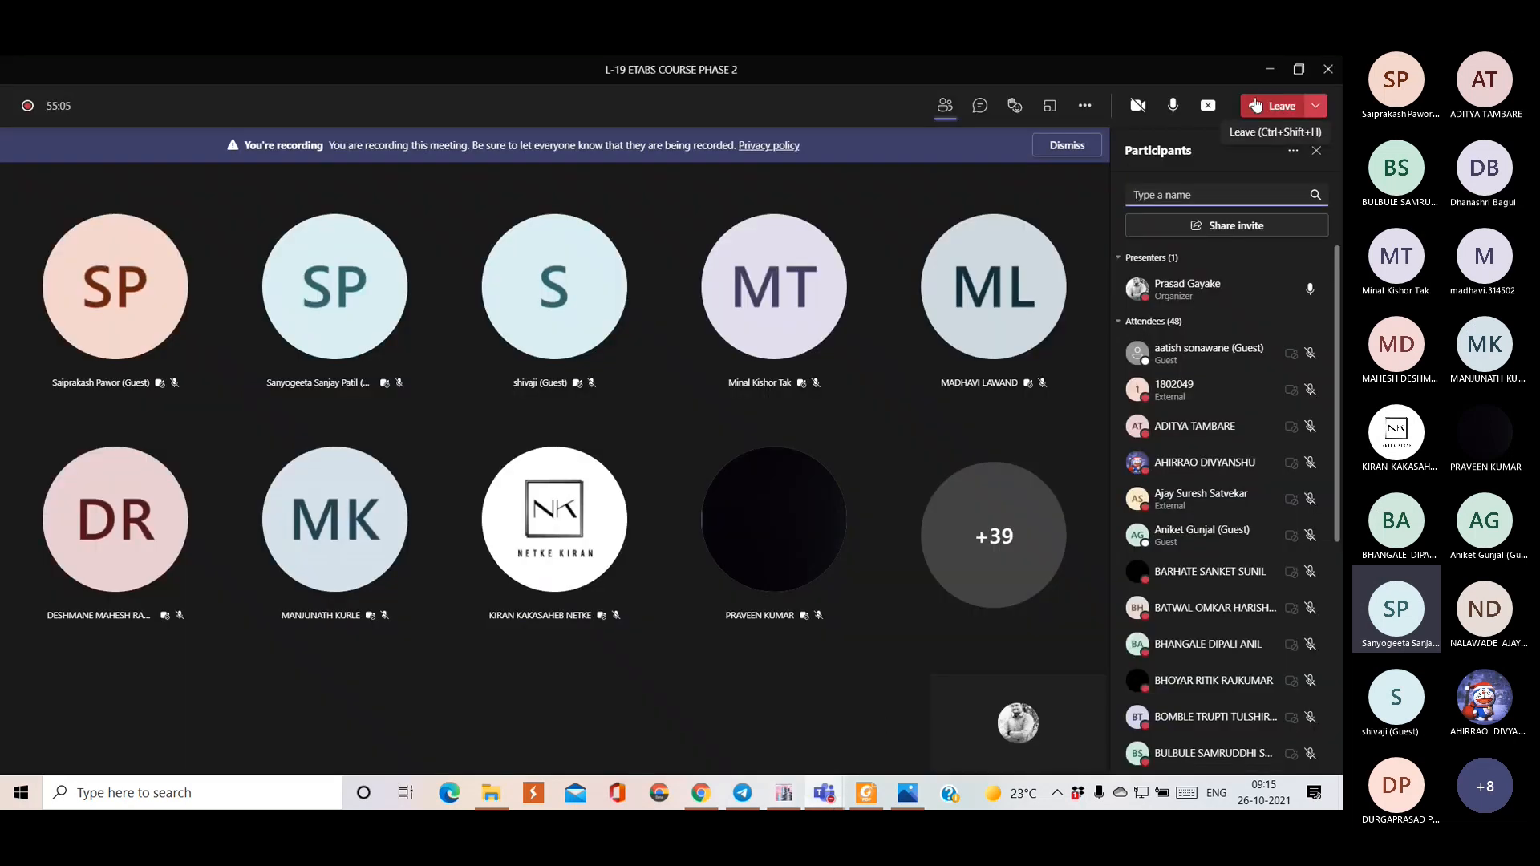
{"action": "left_click", "coordinate": [1212, 108]}
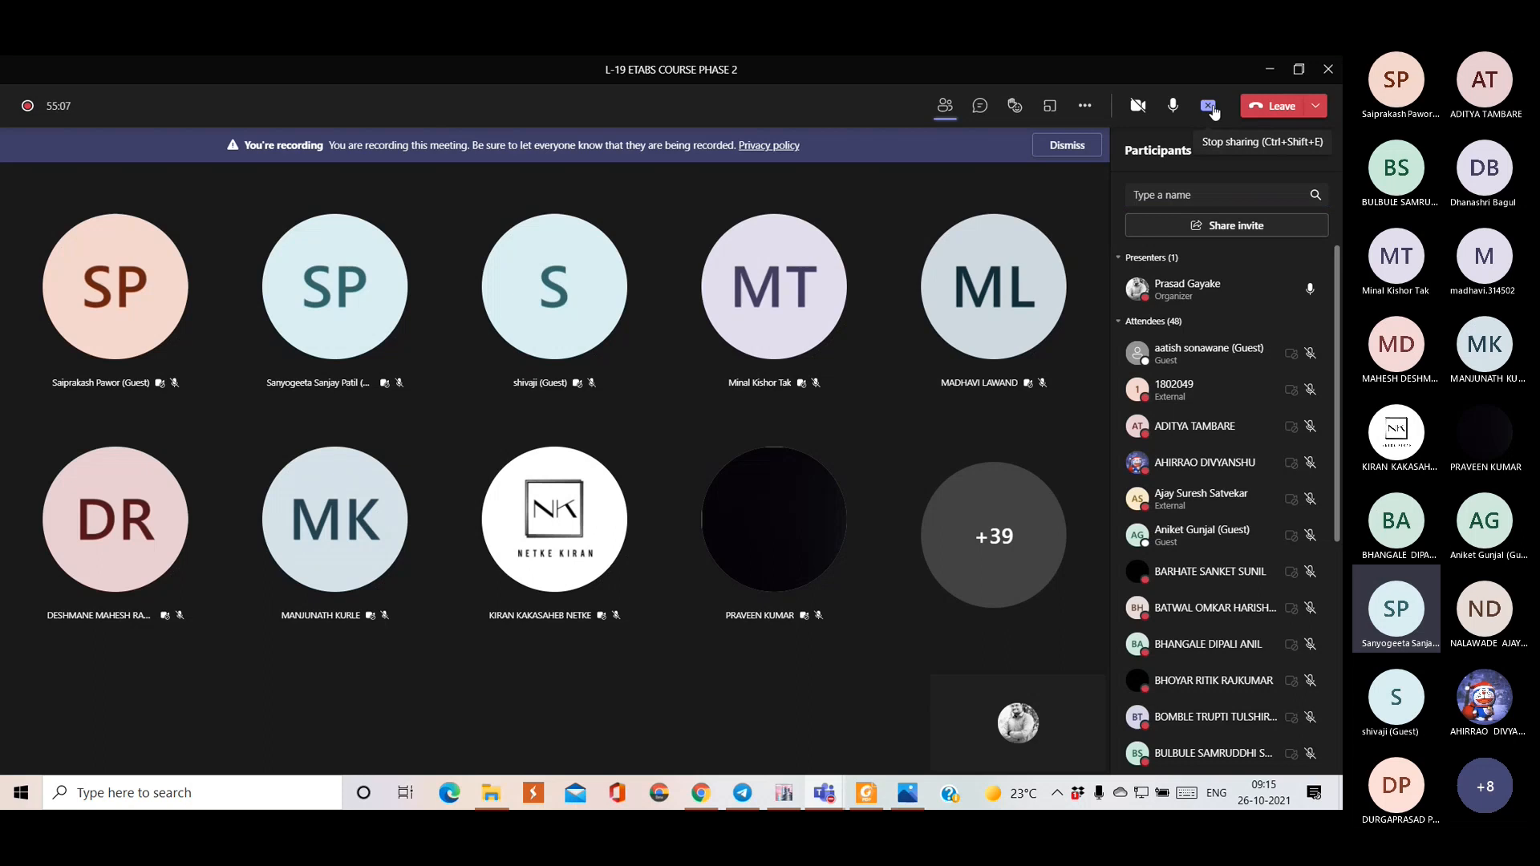